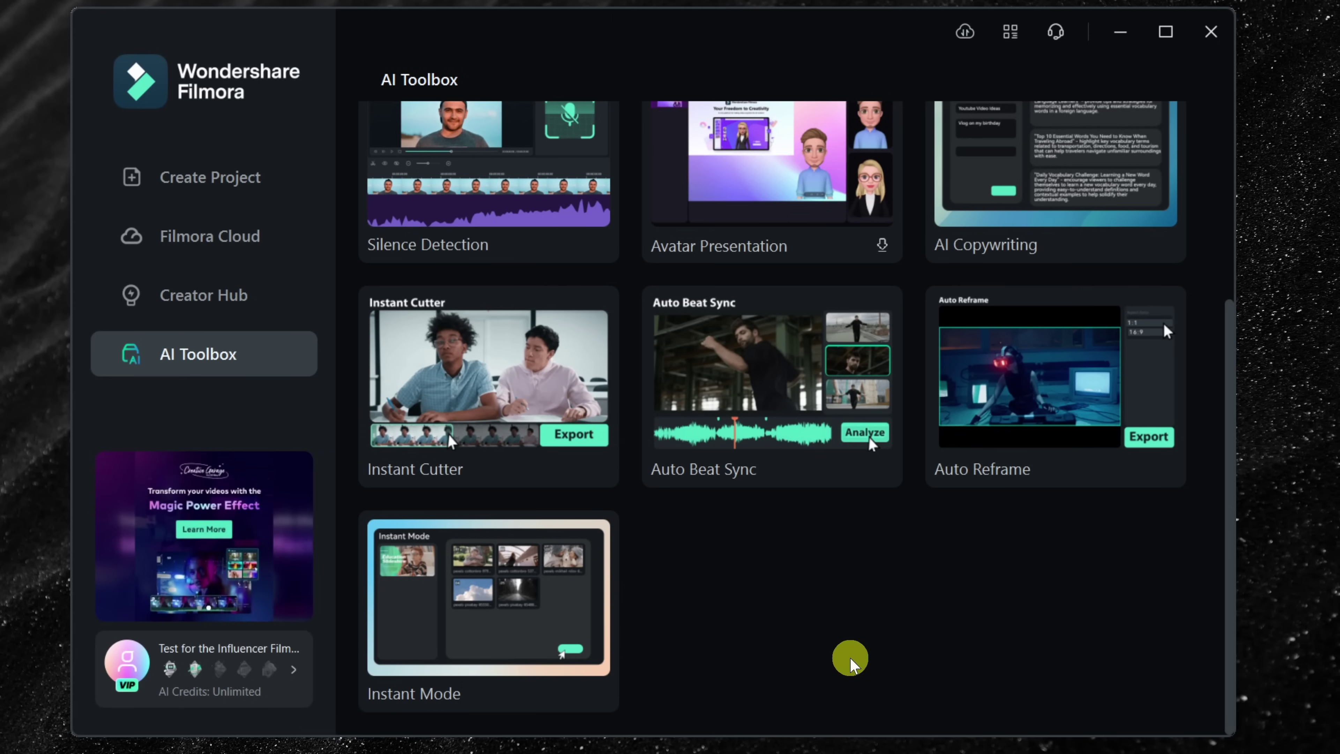
# Step: Create a new project with the 9:16 (Portrait) aspect ratio
pyautogui.scroll(5, 837, 620)
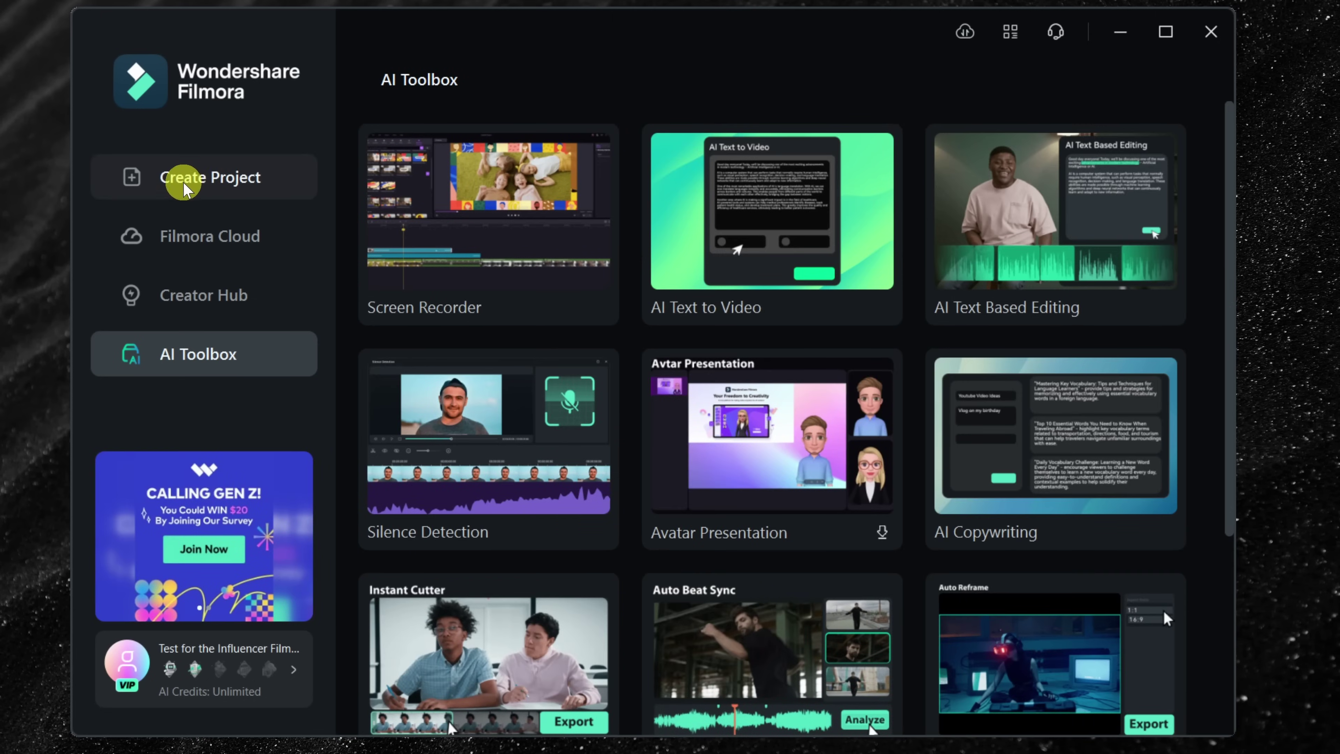
pyautogui.click(205, 188)
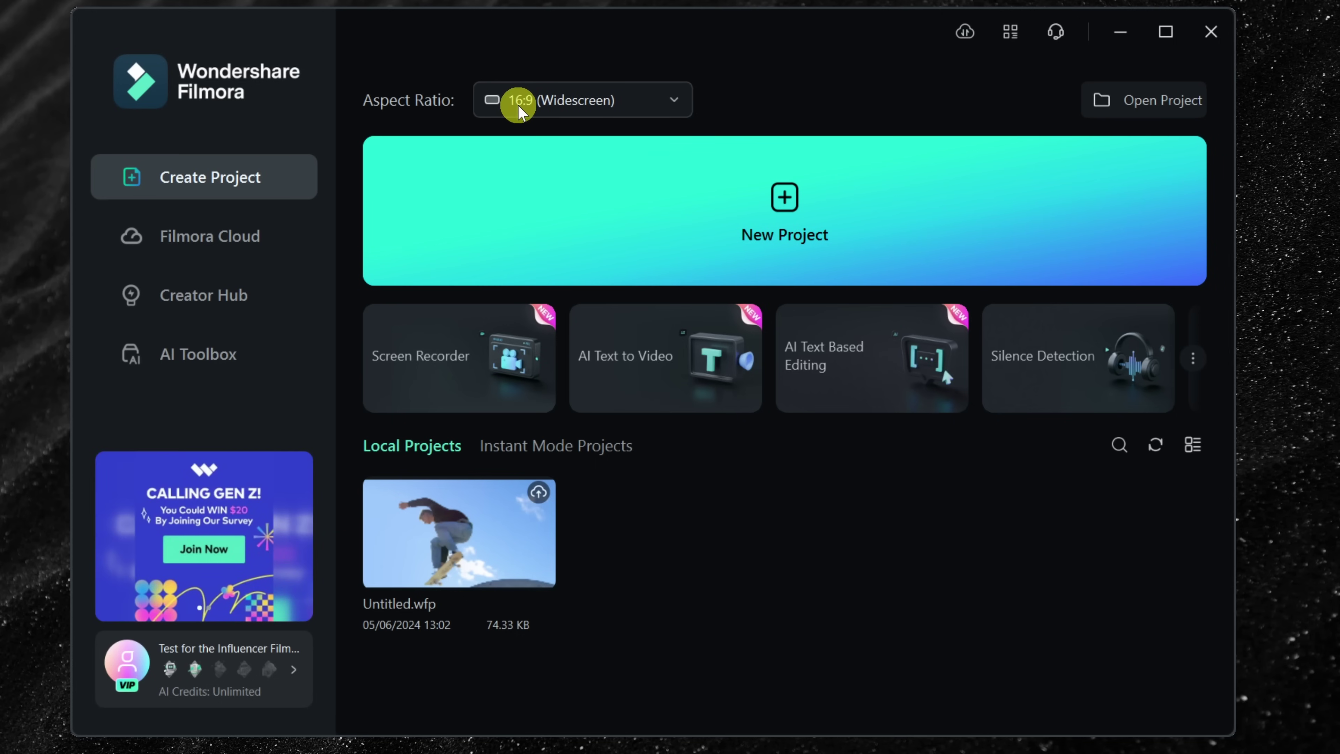
pyautogui.click(549, 105)
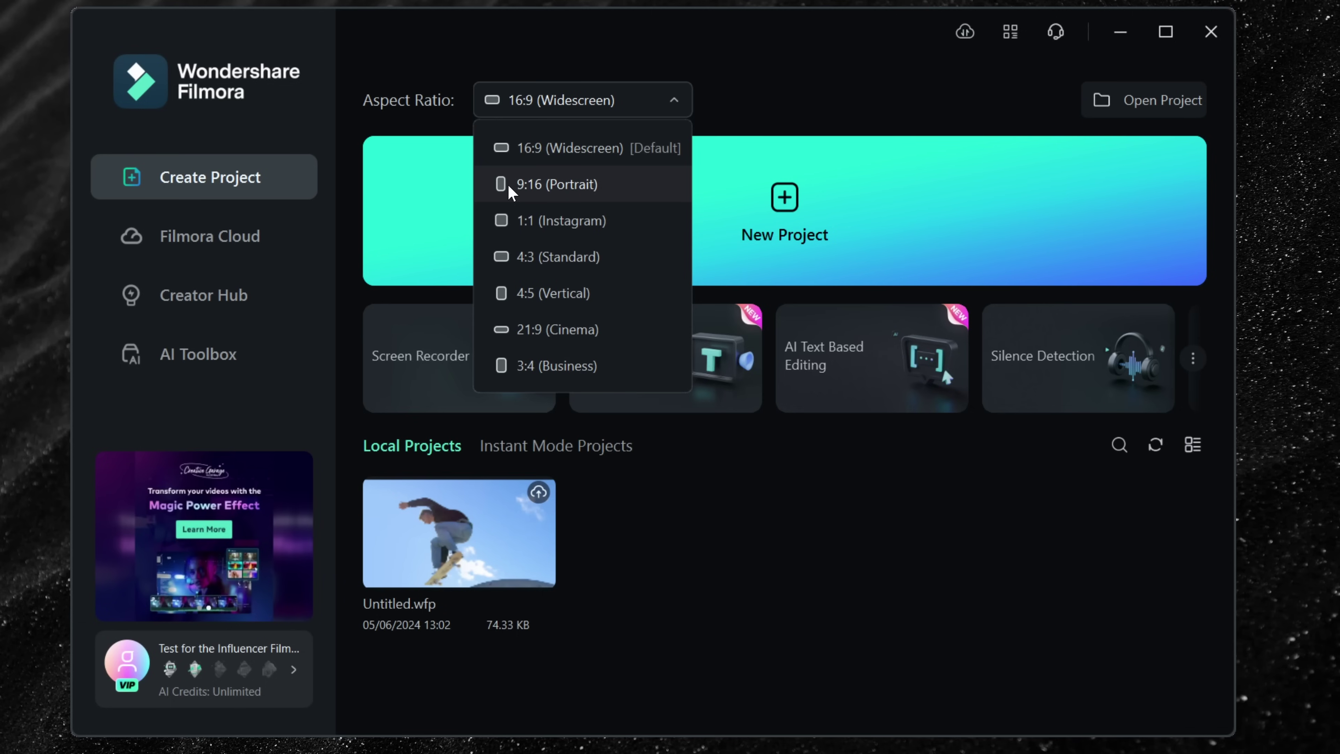
pyautogui.click(598, 185)
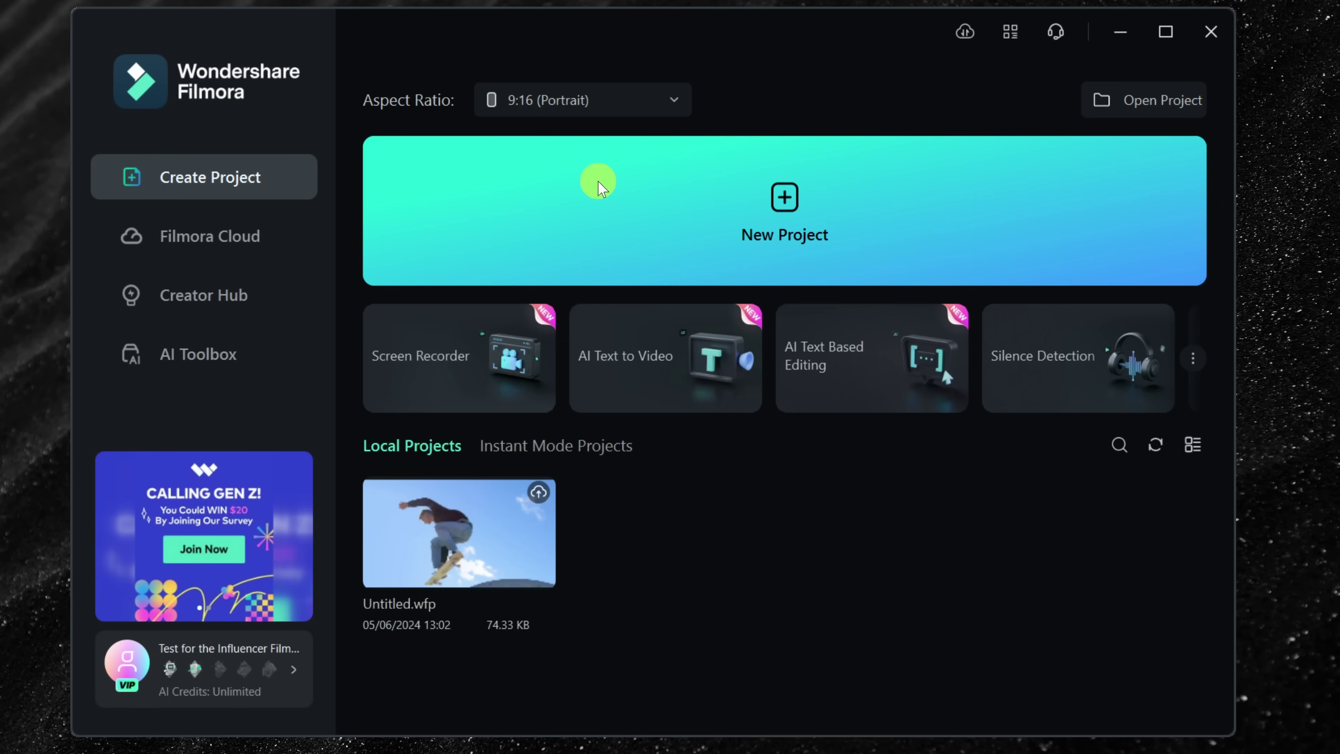
pyautogui.click(792, 211)
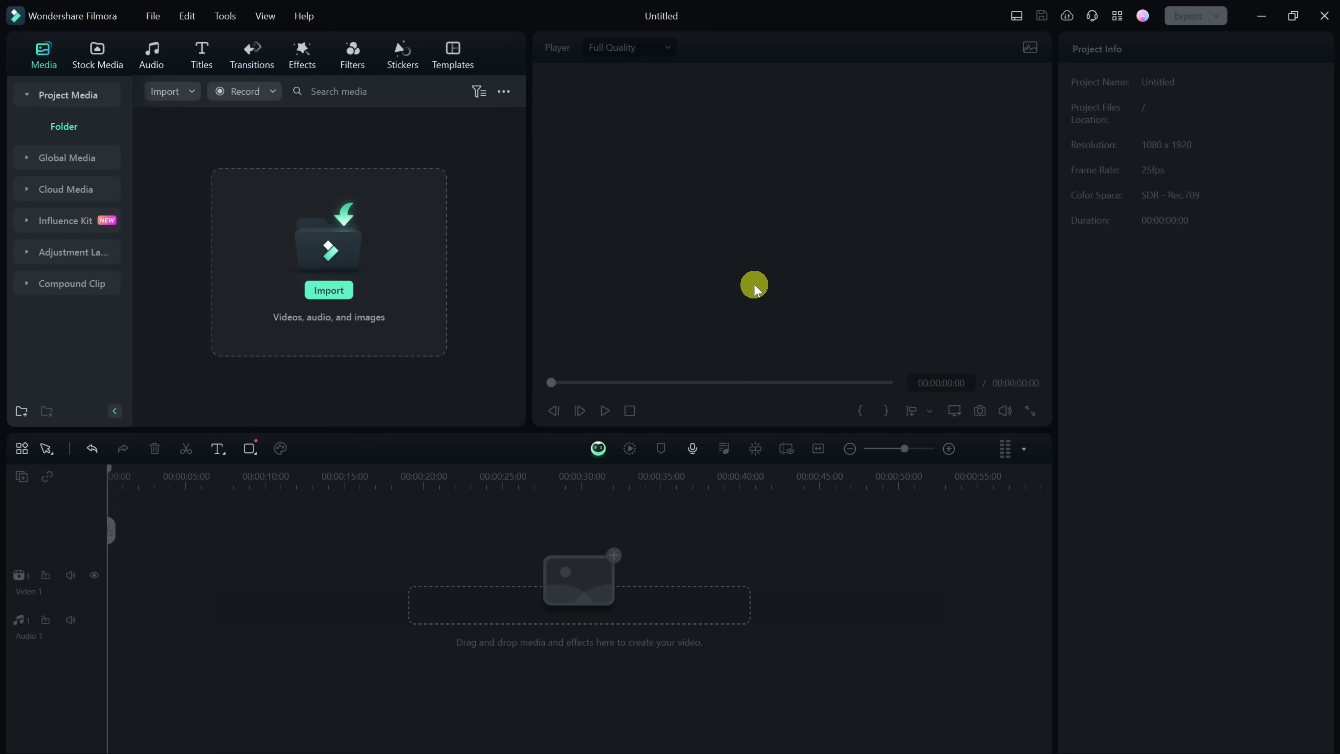
pyautogui.click(153, 15)
pyautogui.moveTo(230, 19)
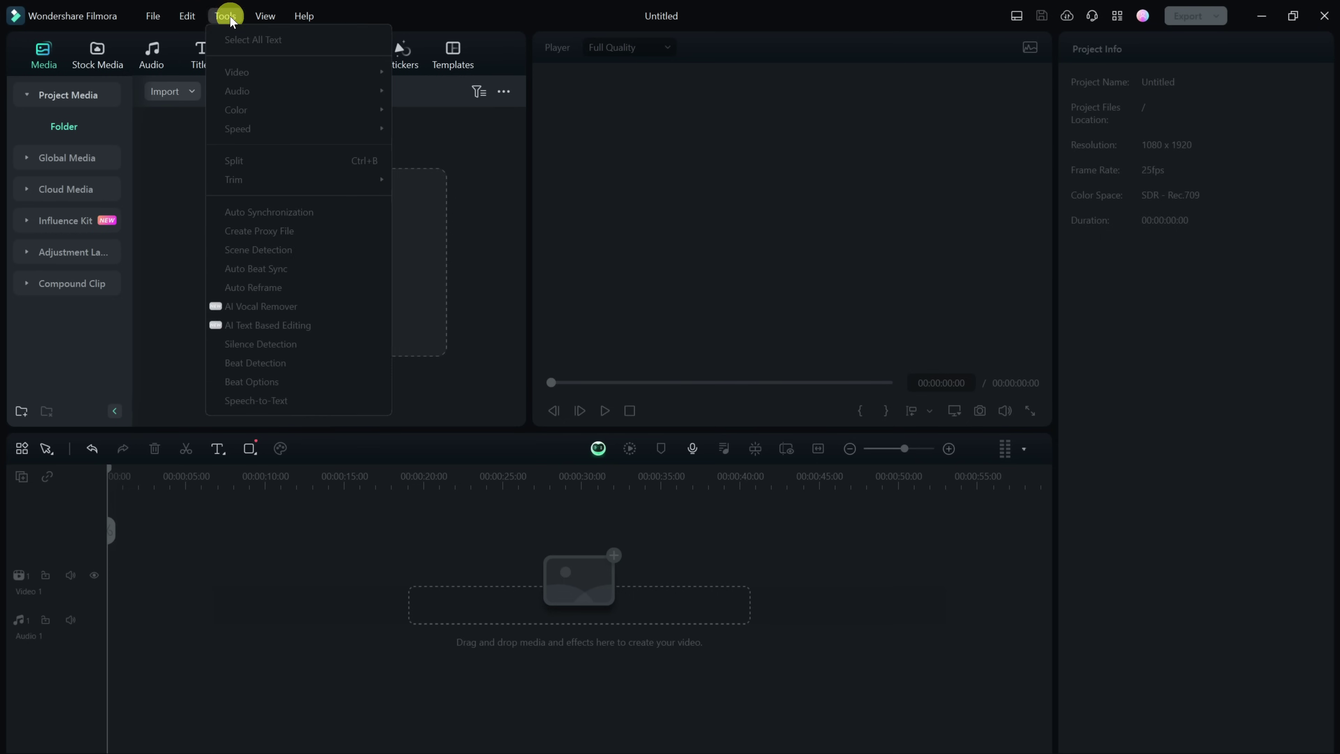
pyautogui.click(295, 16)
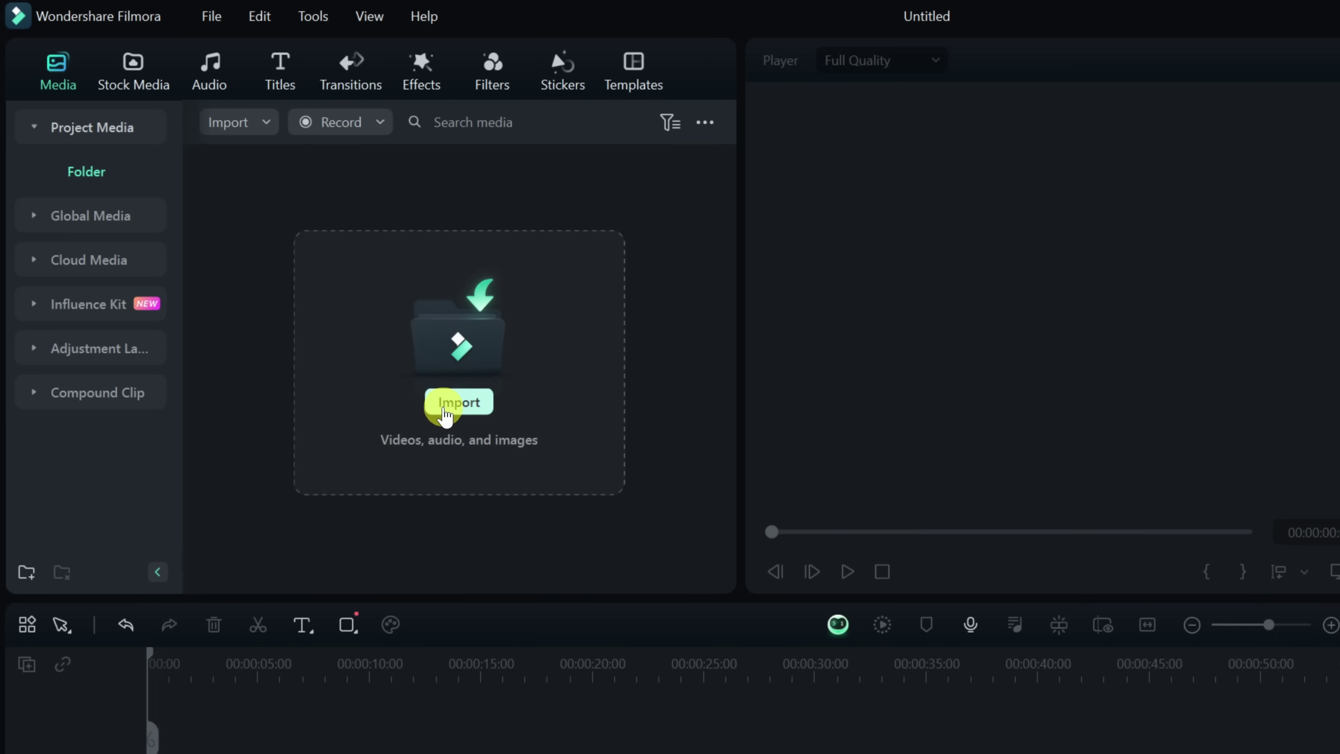
pyautogui.click(444, 409)
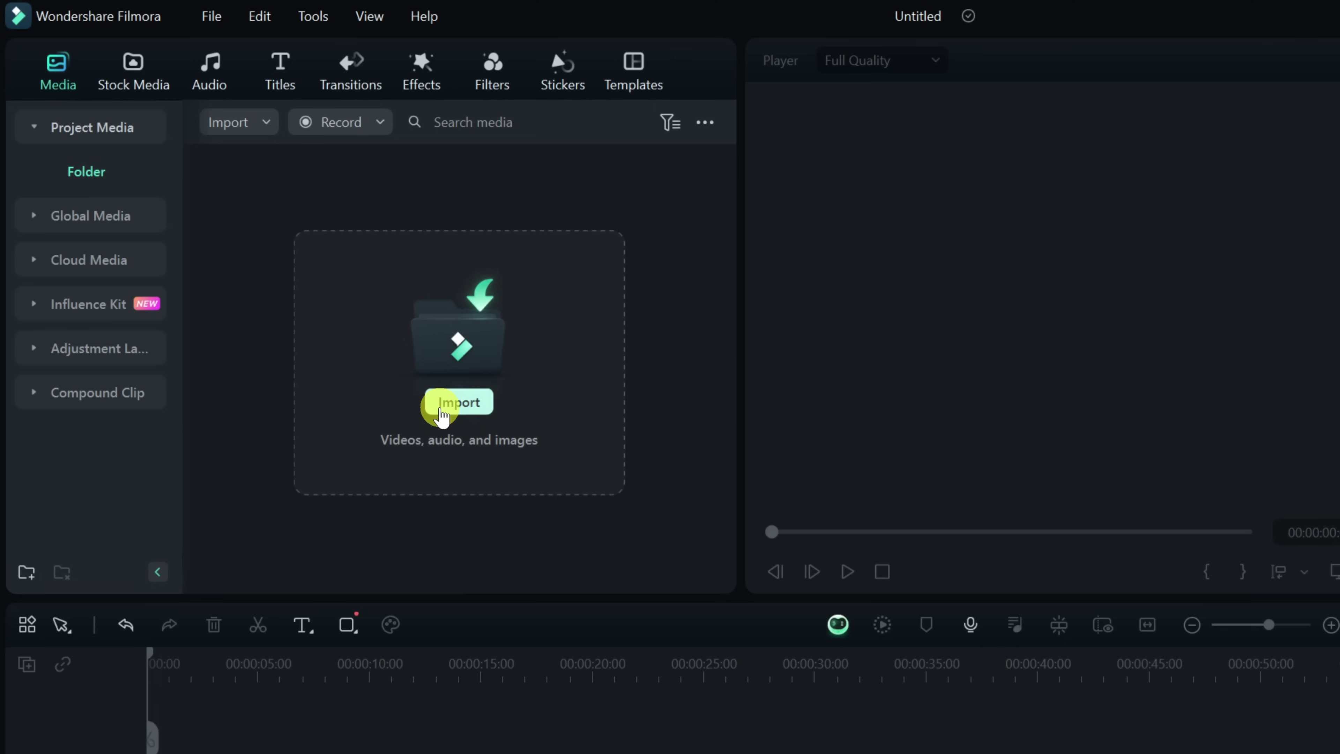
pyautogui.click(441, 409)
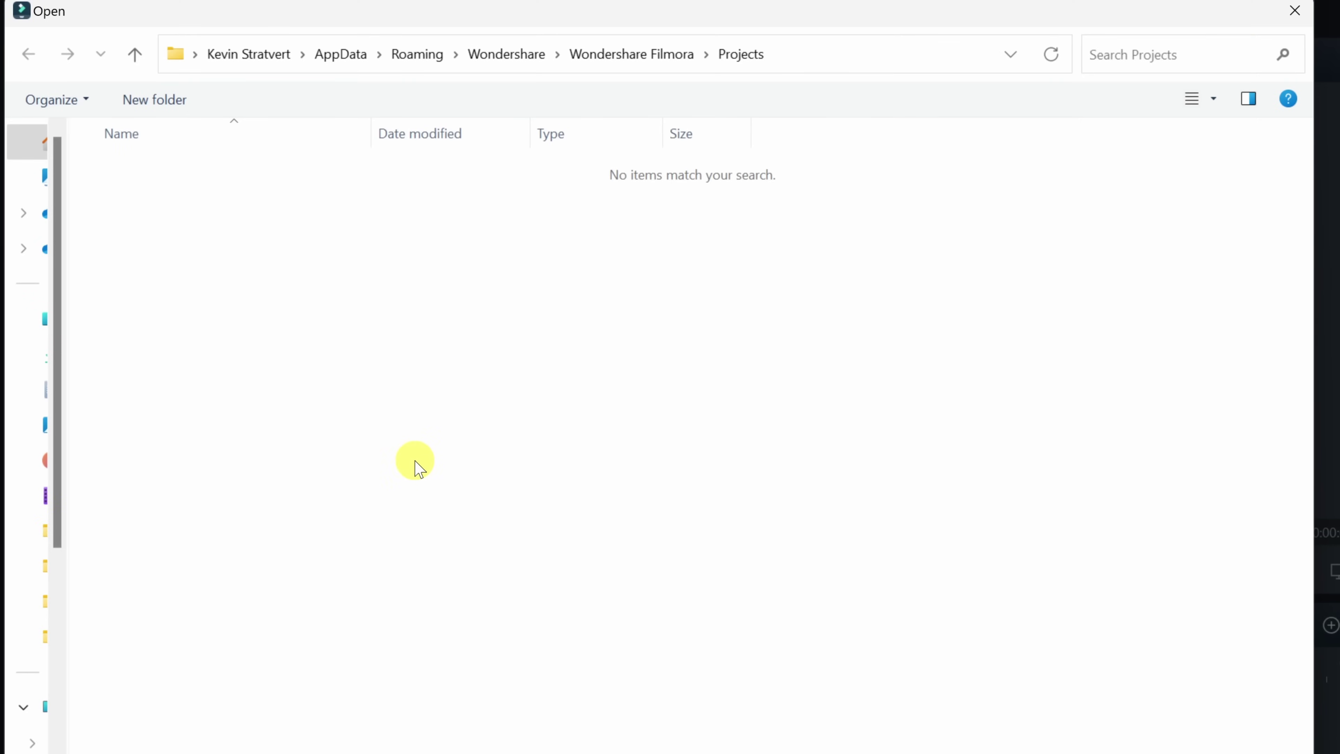
pyautogui.click(1297, 16)
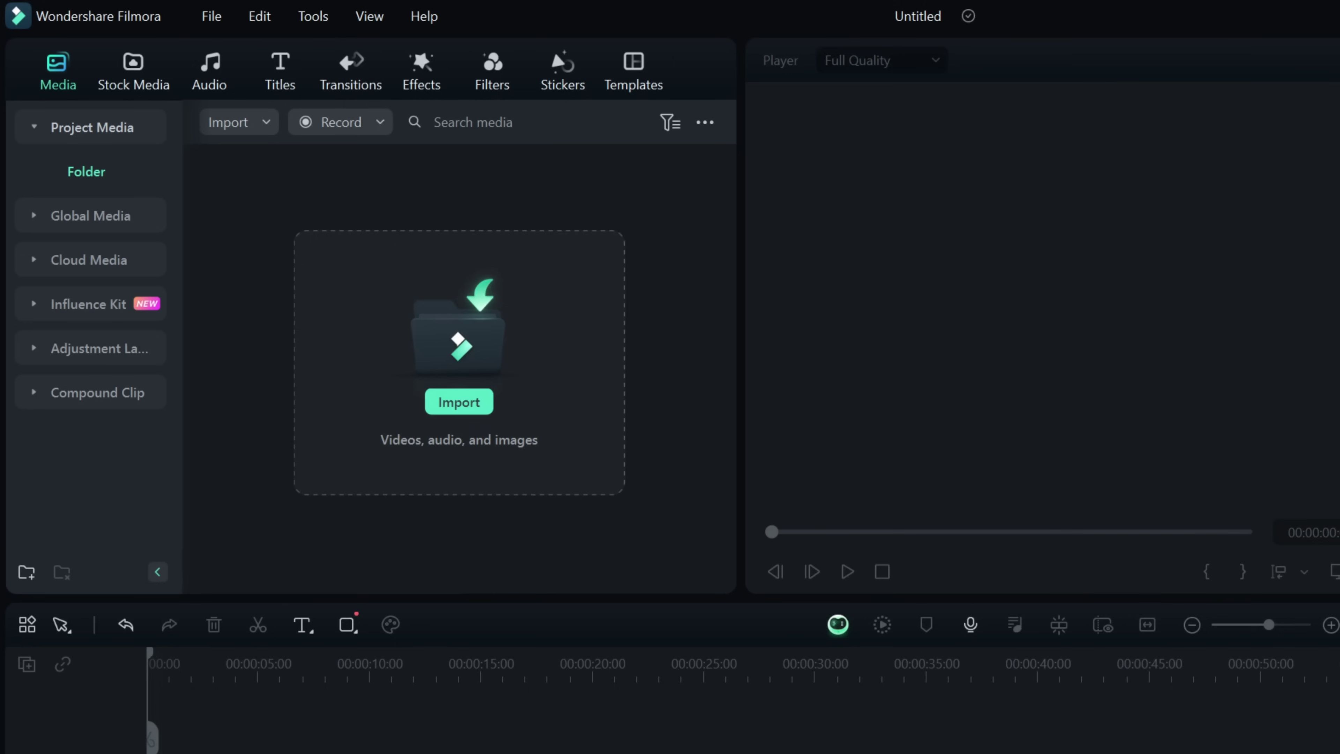
# Step: Import the cookie-baking video clips, Clip 1 through Clip 16, into the project's media folder
pyautogui.moveTo(538, 625); pyautogui.dragTo(467, 430)
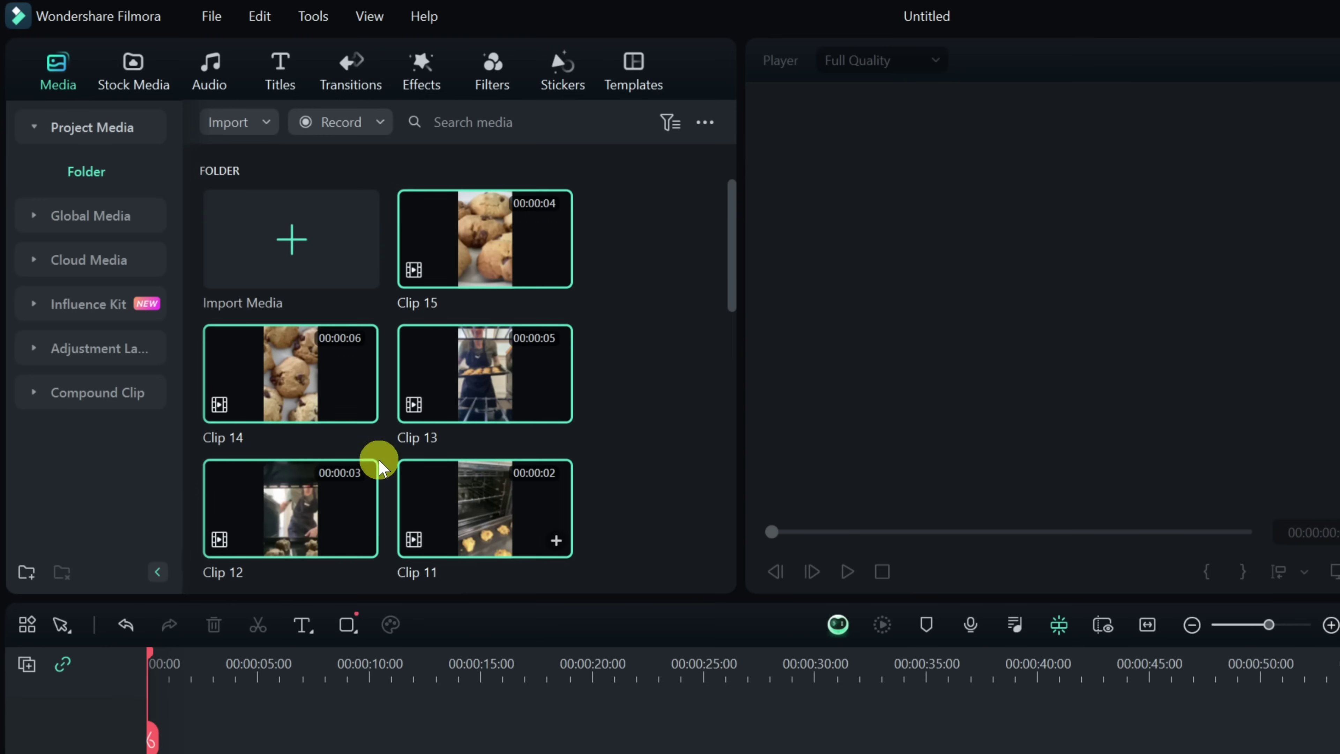
pyautogui.scroll(-10, 514, 299)
pyautogui.scroll(10, 529, 401)
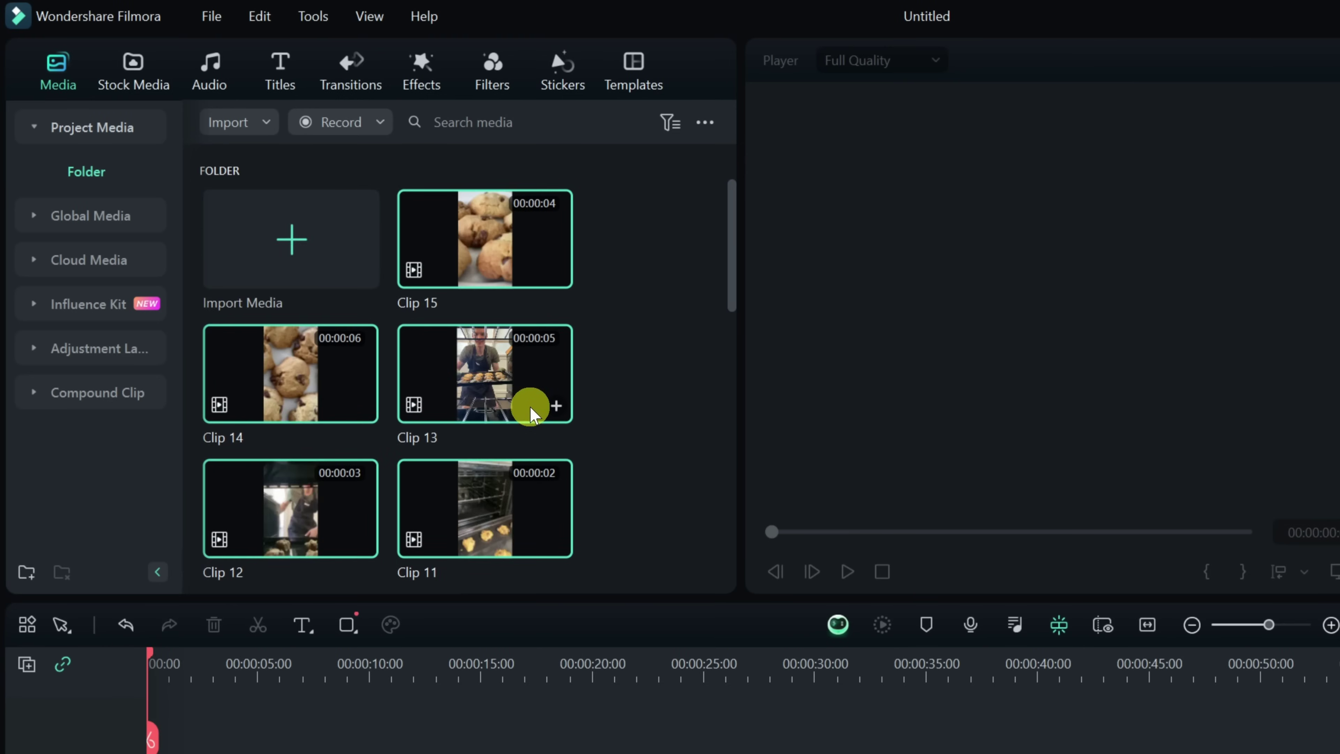
# Step: Examine the import sources, recording options, media filters and view and sort options, and look over the imported clips
pyautogui.click(262, 126)
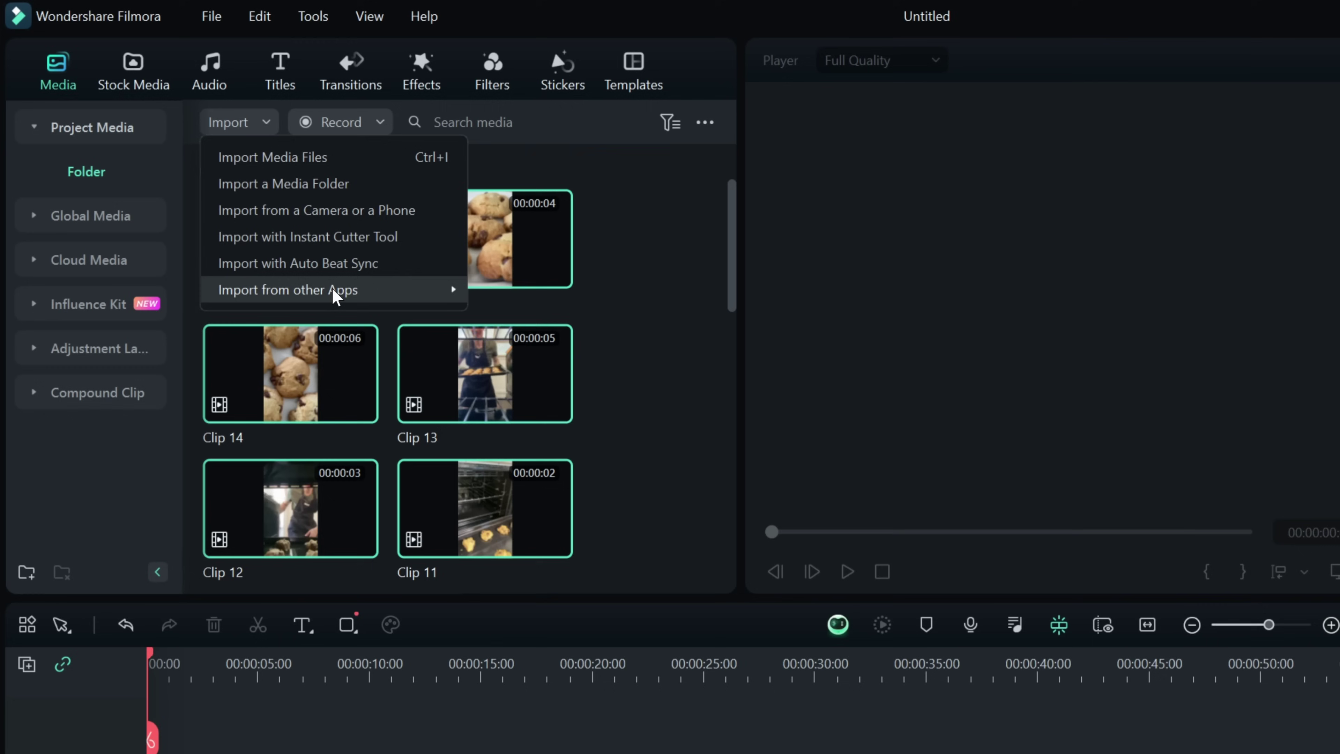
pyautogui.moveTo(341, 292)
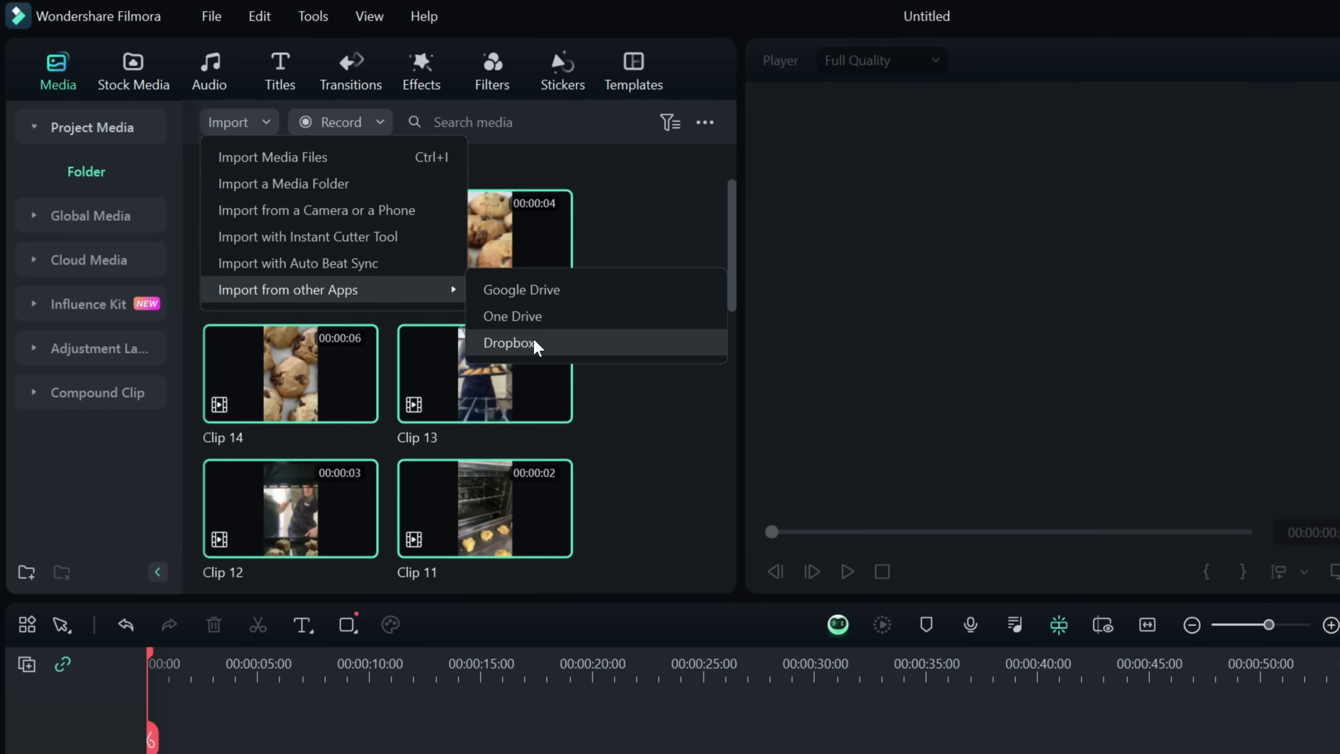
pyautogui.click(531, 184)
pyautogui.click(390, 434)
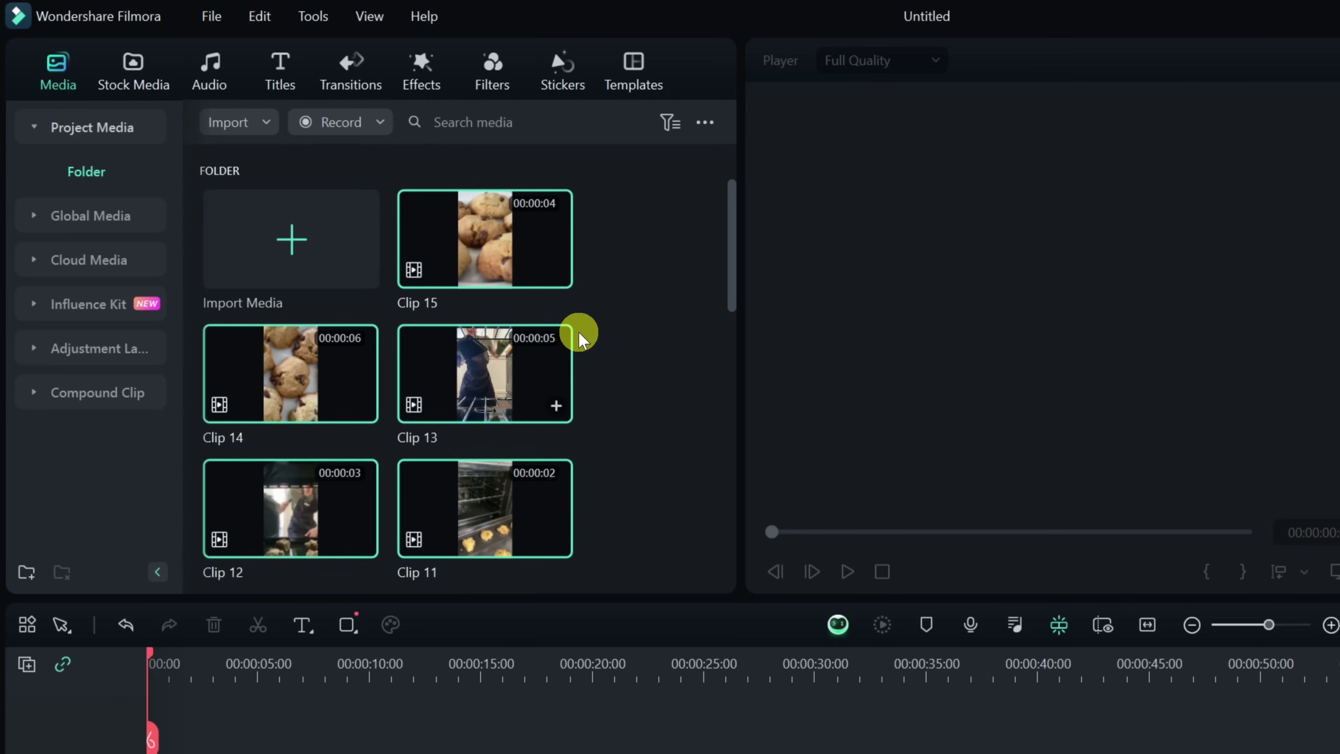
pyautogui.click(332, 126)
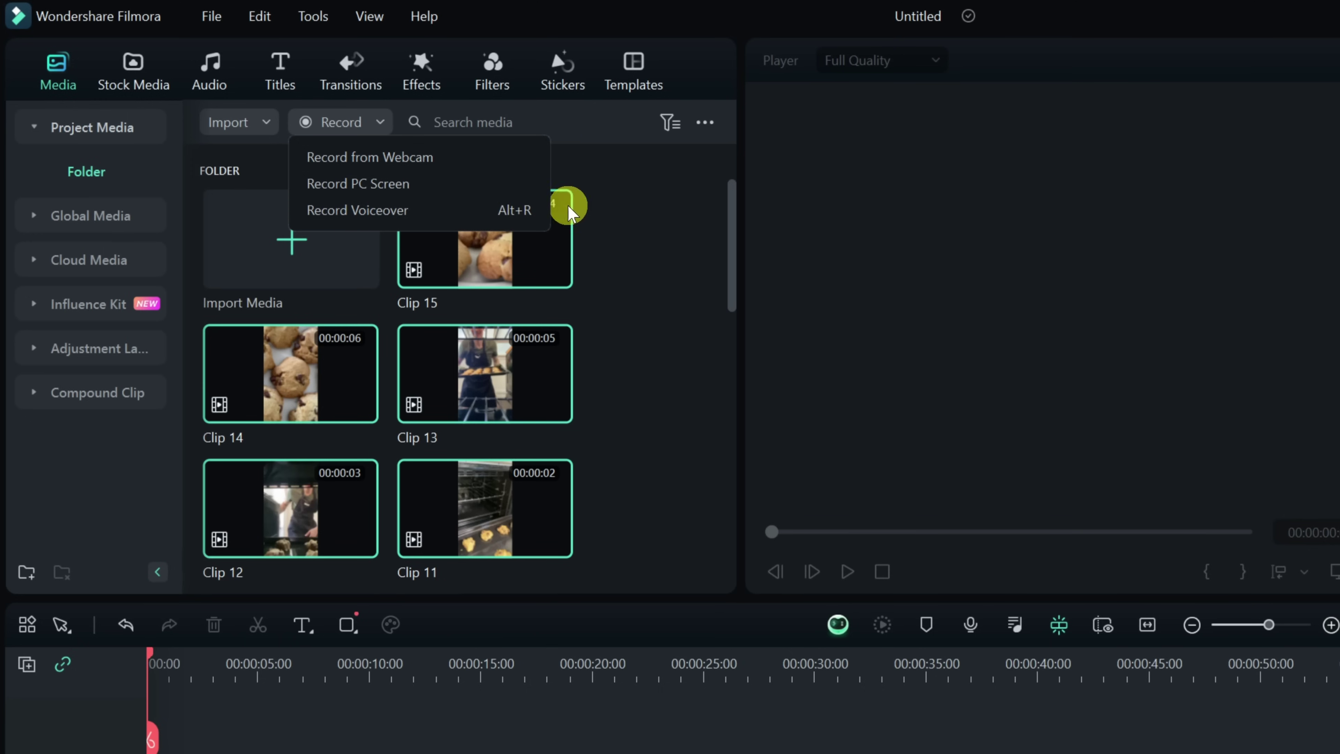
pyautogui.click(633, 194)
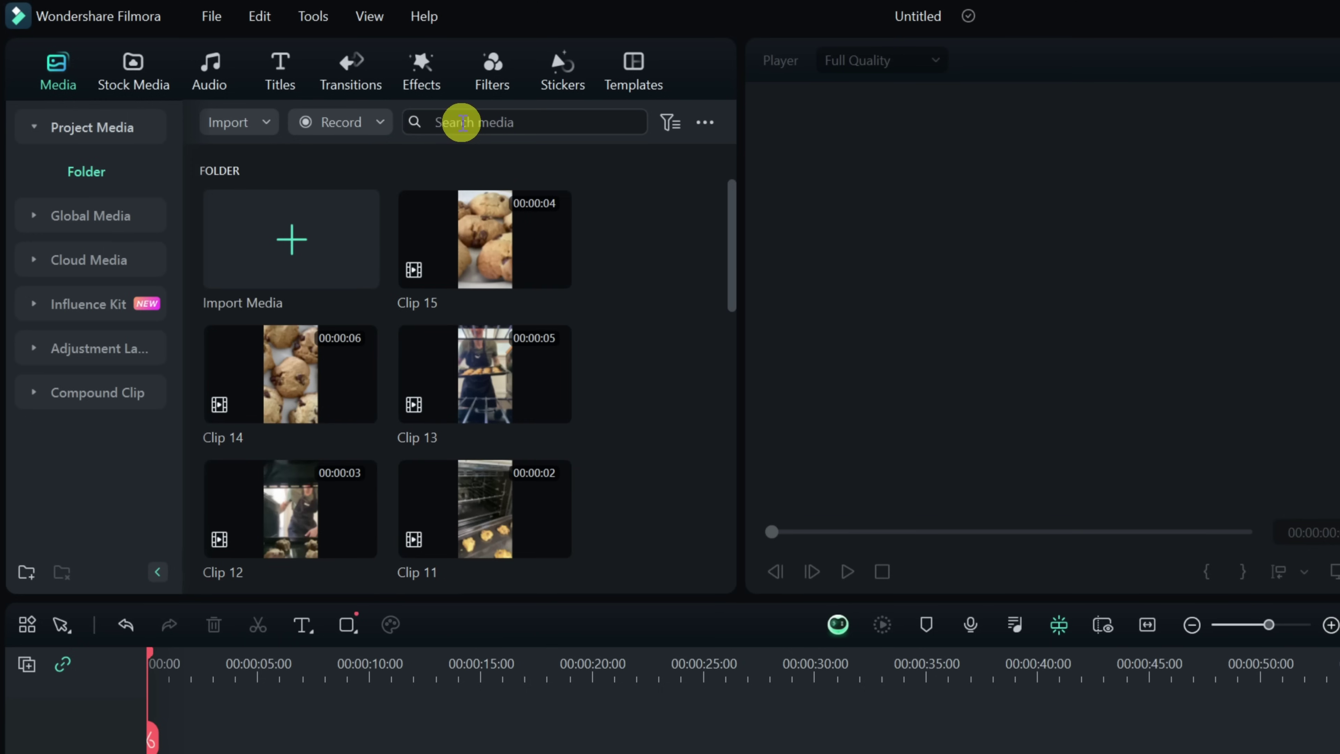
pyautogui.scroll(-10, 482, 222)
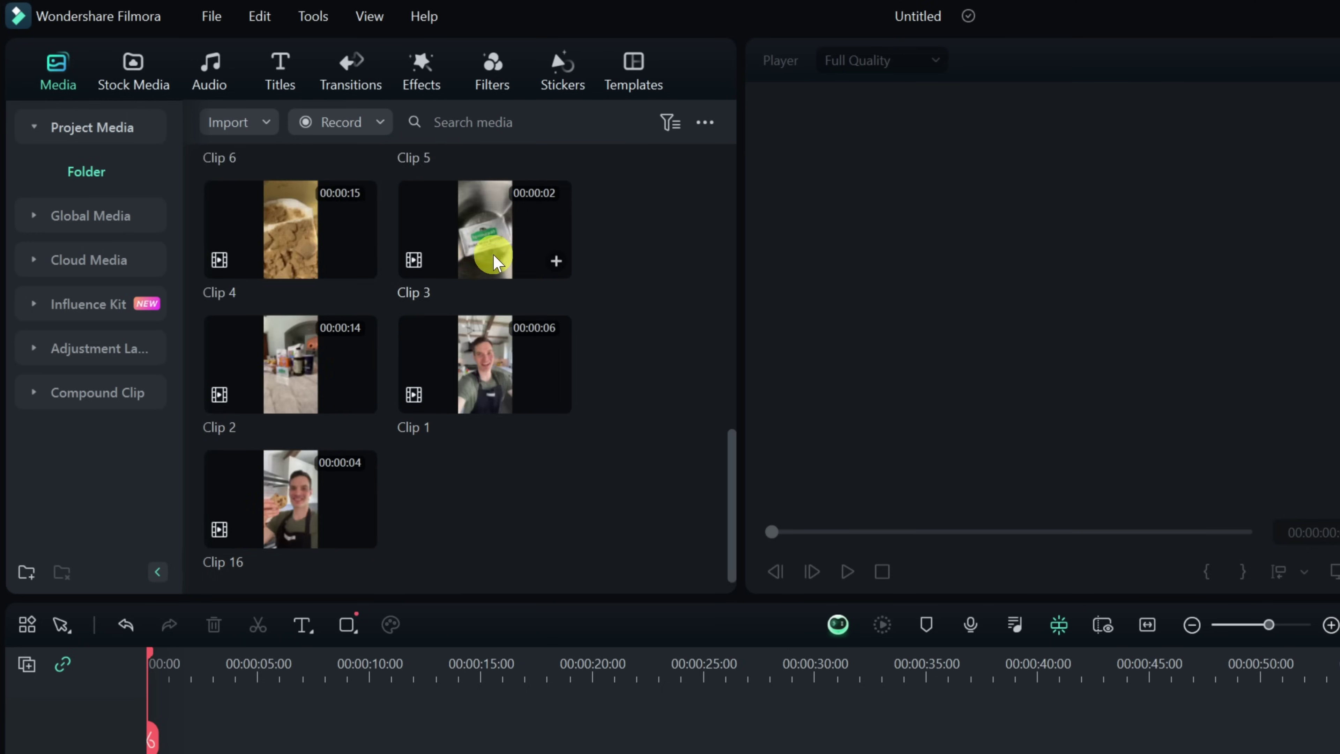
pyautogui.scroll(10, 428, 493)
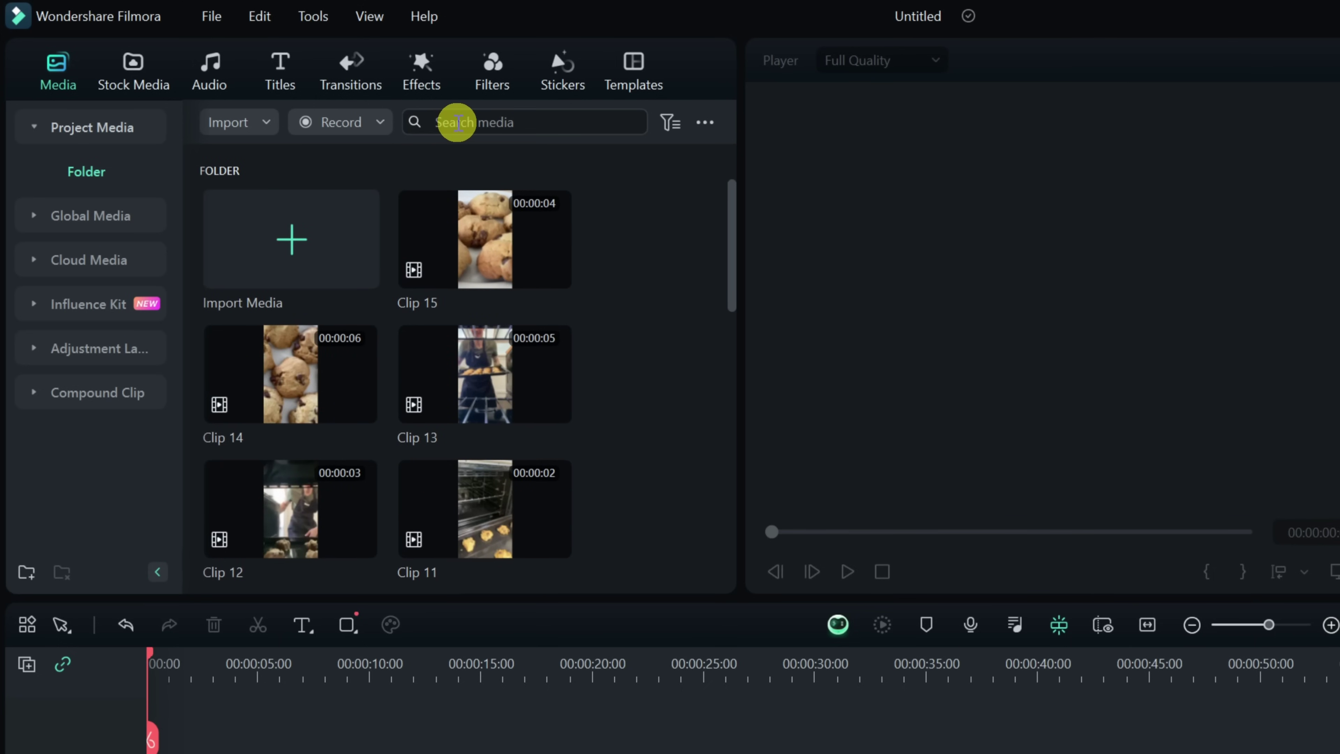
pyautogui.click(668, 122)
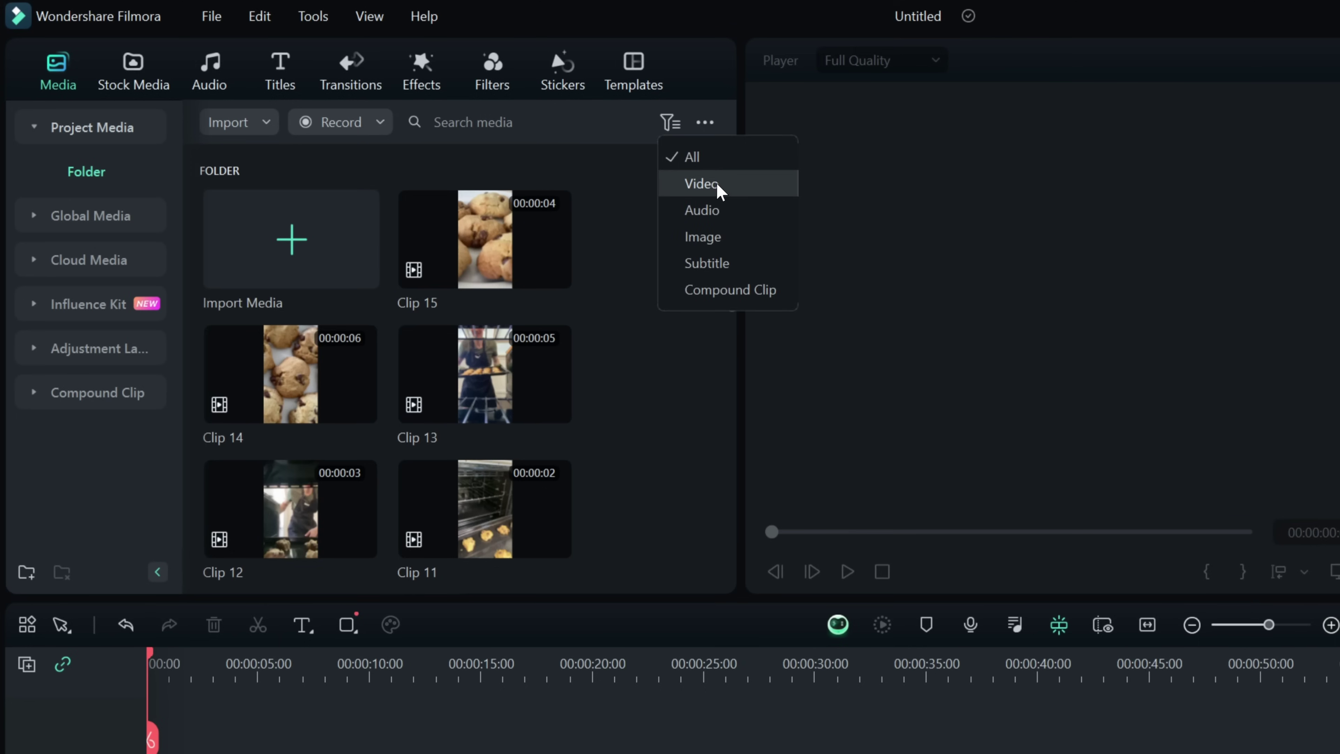
pyautogui.click(710, 126)
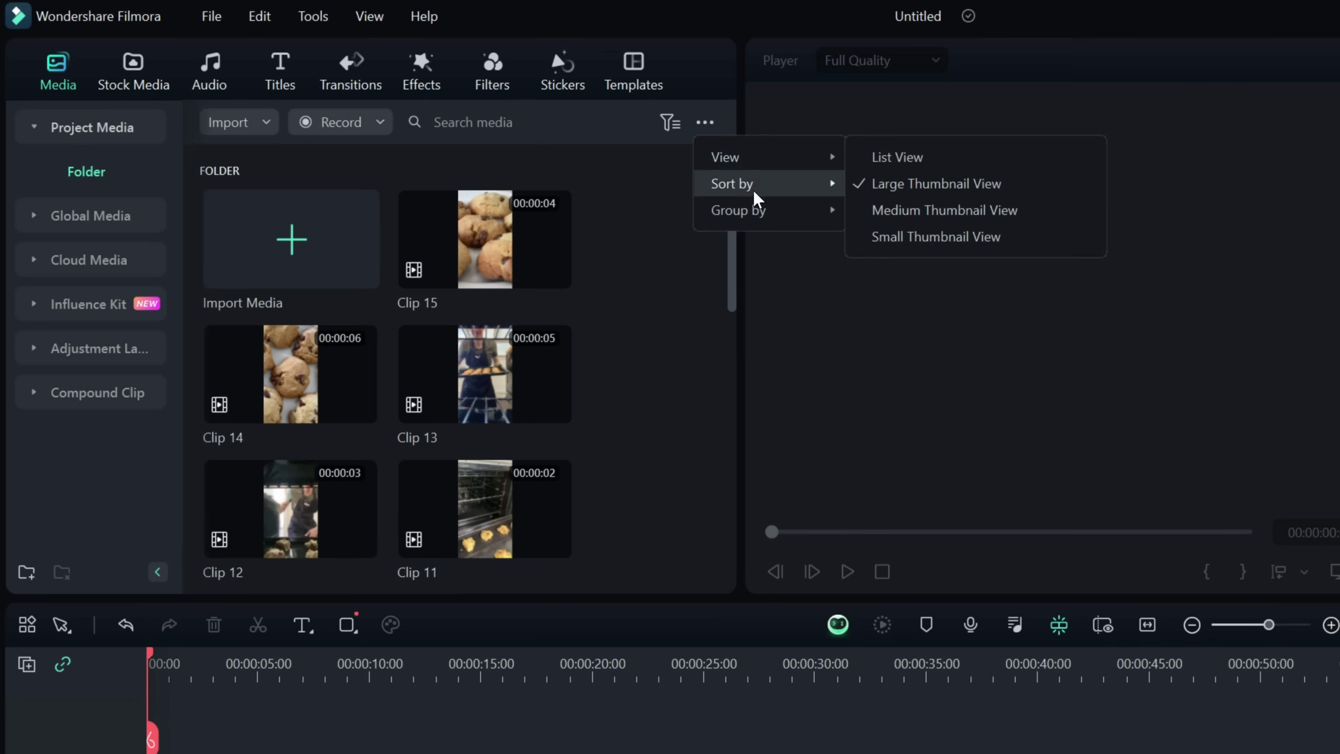
pyautogui.moveTo(758, 199)
pyautogui.click(637, 199)
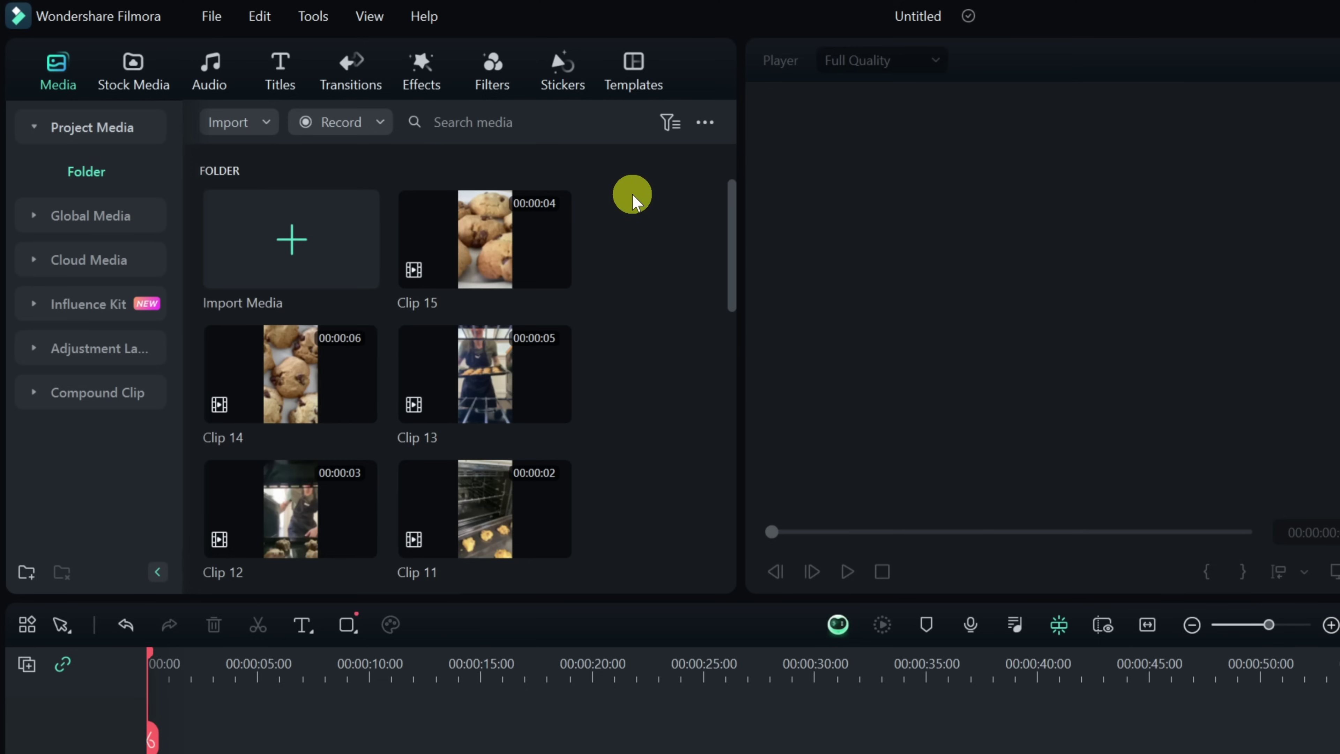
pyautogui.scroll(-10, 636, 206)
pyautogui.scroll(10, 643, 293)
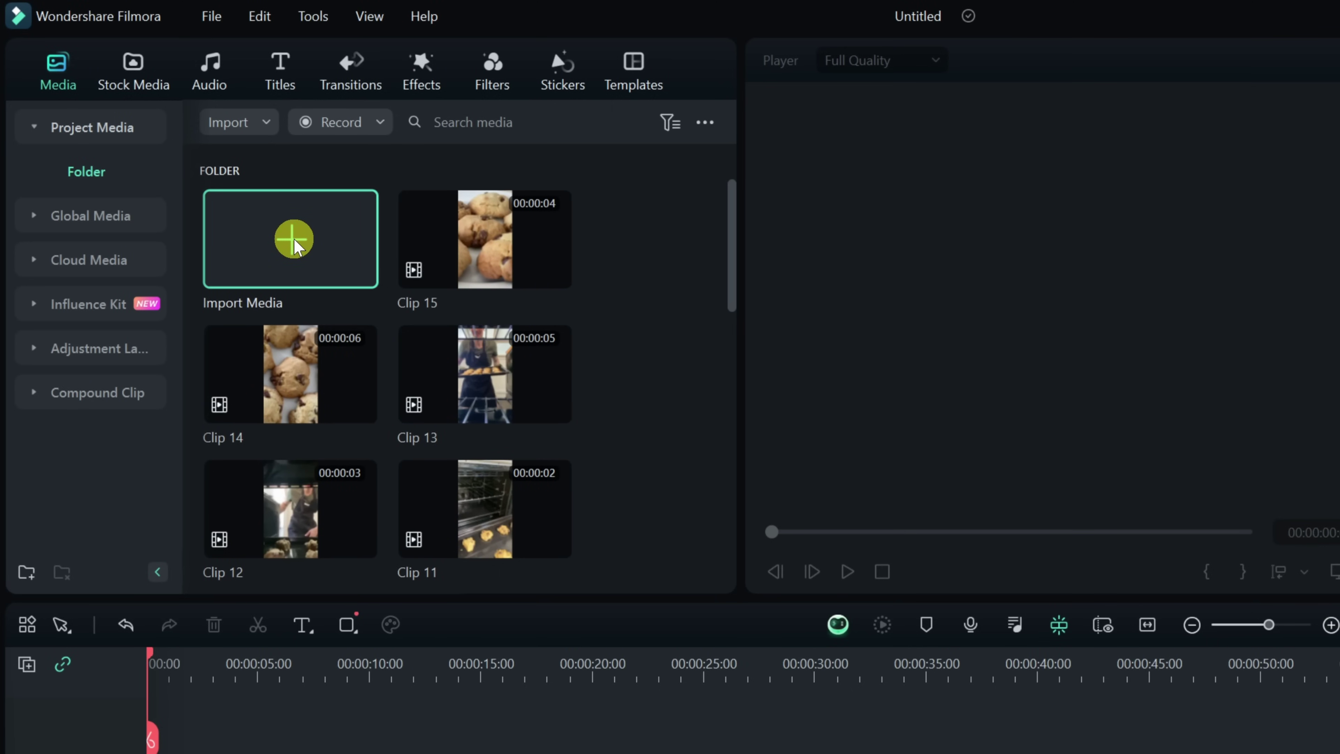
# Step: Preview Clip 1 from the project media in the player
pyautogui.scroll(-10, 294, 243)
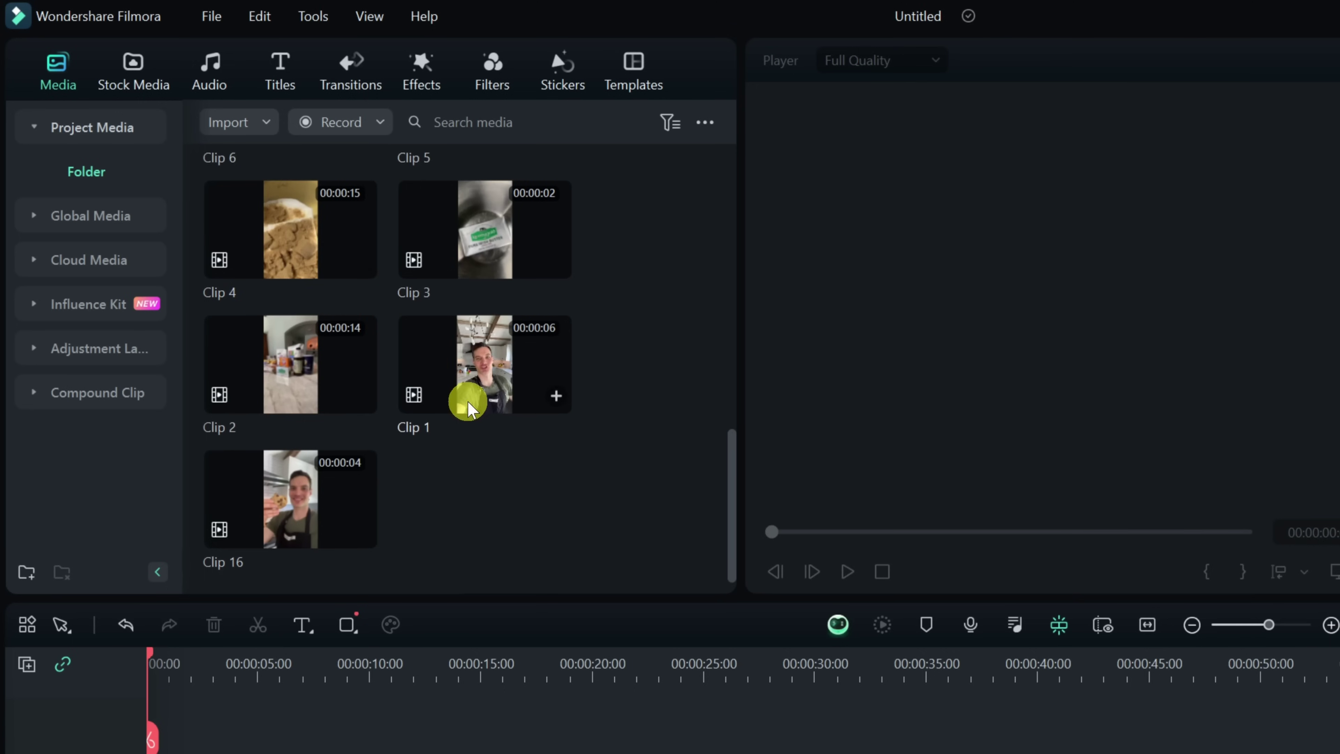
pyautogui.click(477, 381)
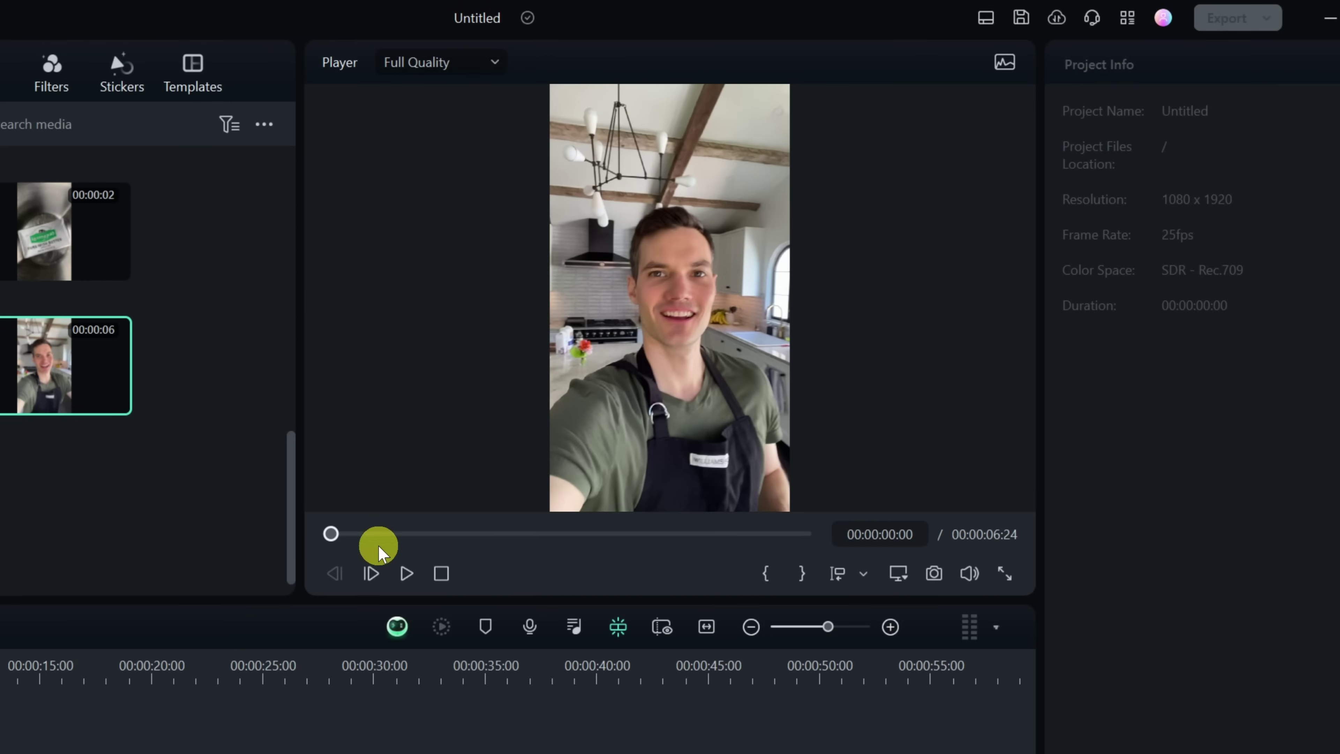
pyautogui.click(407, 579)
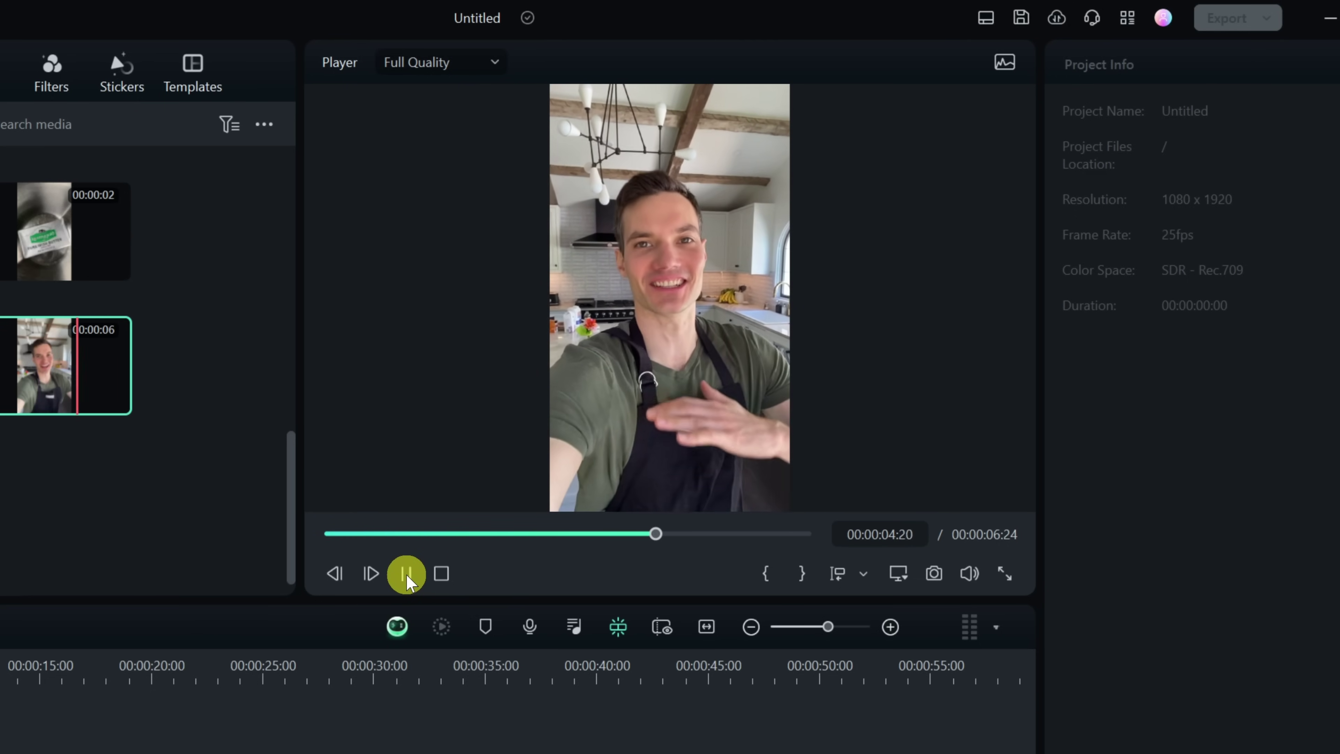
pyautogui.click(407, 579)
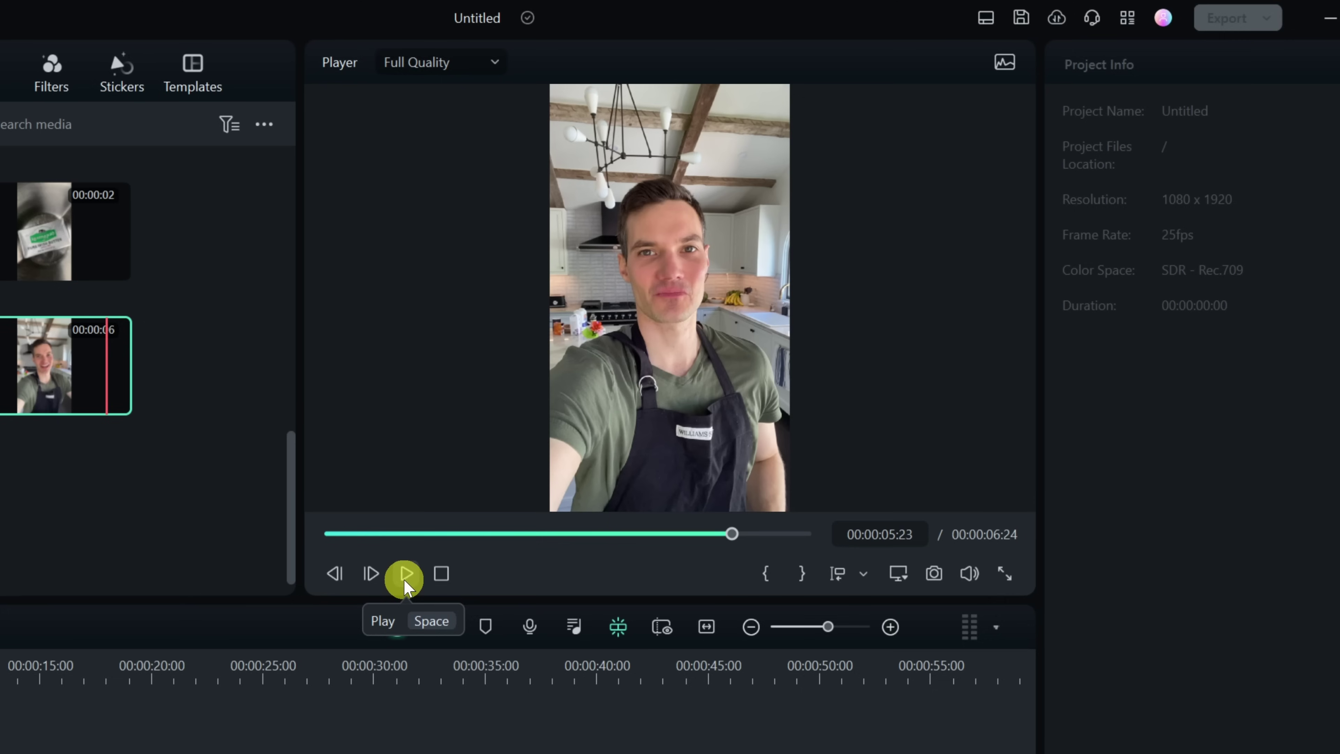
pyautogui.click(405, 575)
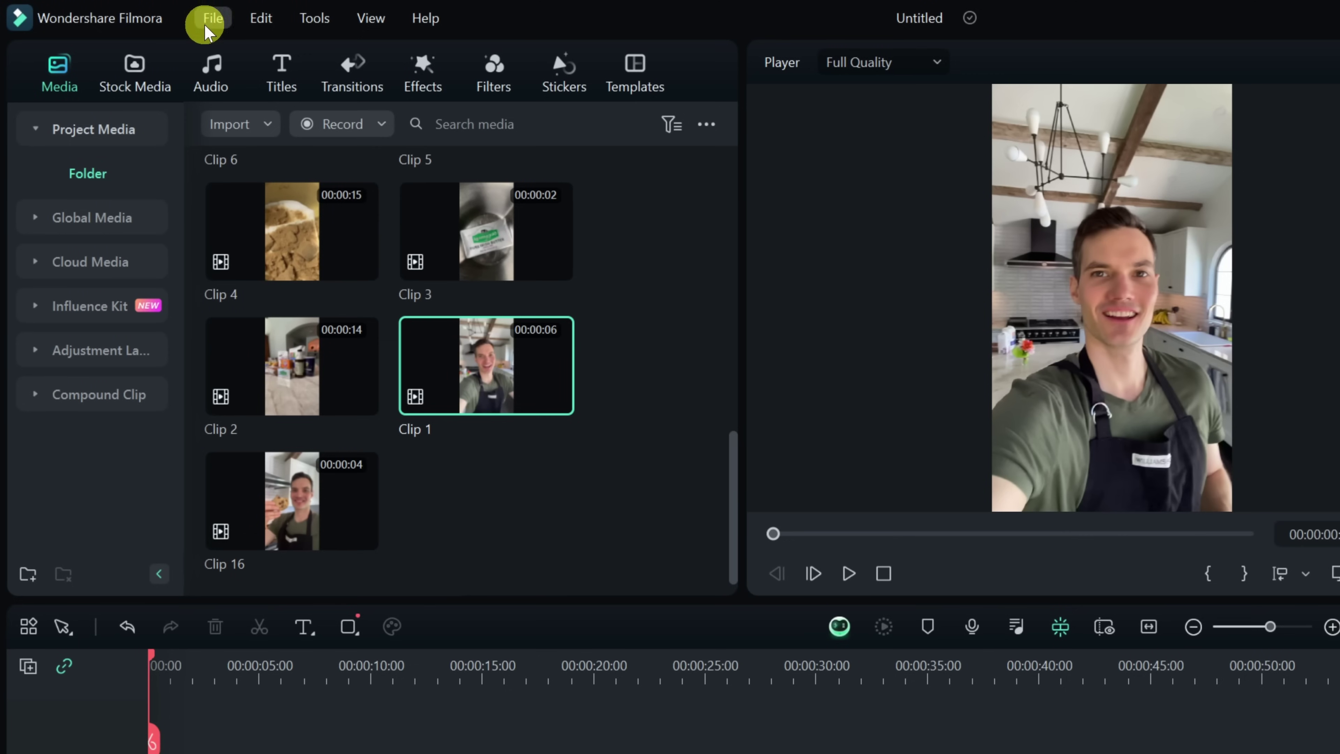
# Step: Examine the keyboard shortcuts list and the player's preview quality choices without changing either
pyautogui.click(211, 21)
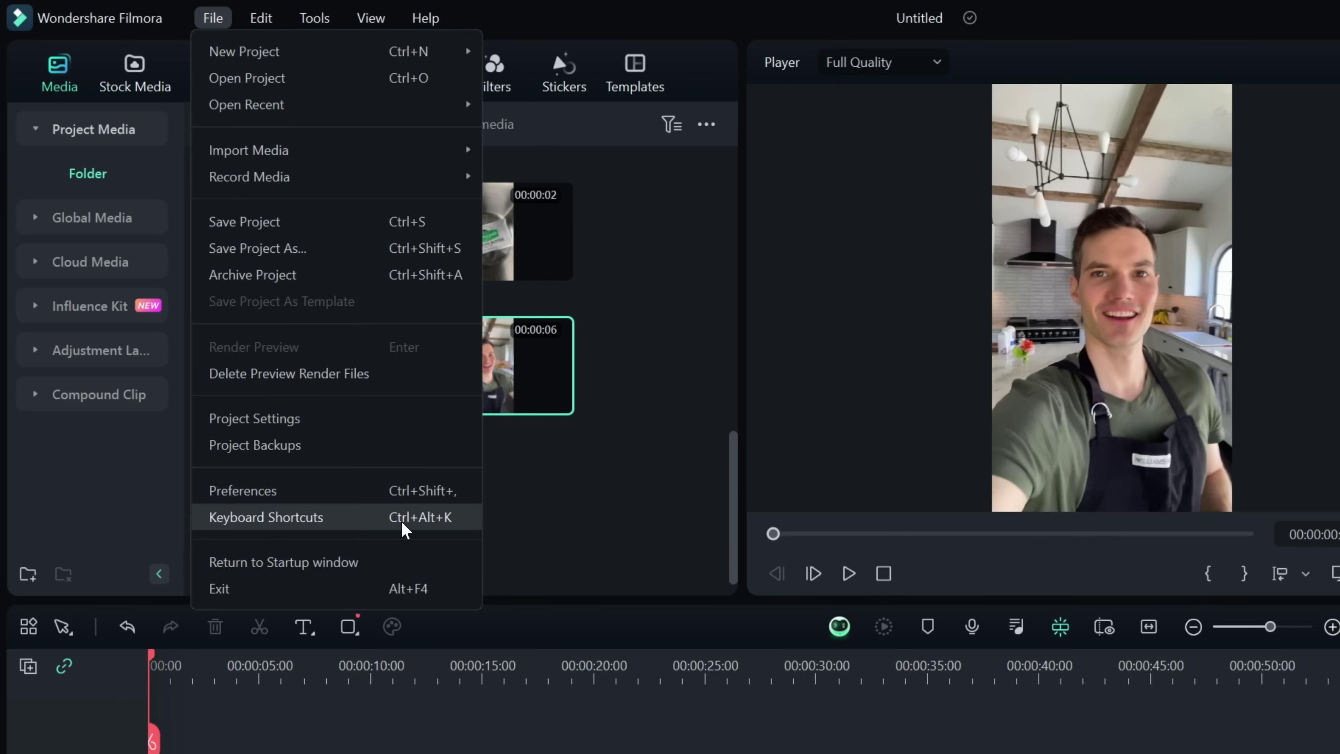
pyautogui.click(436, 524)
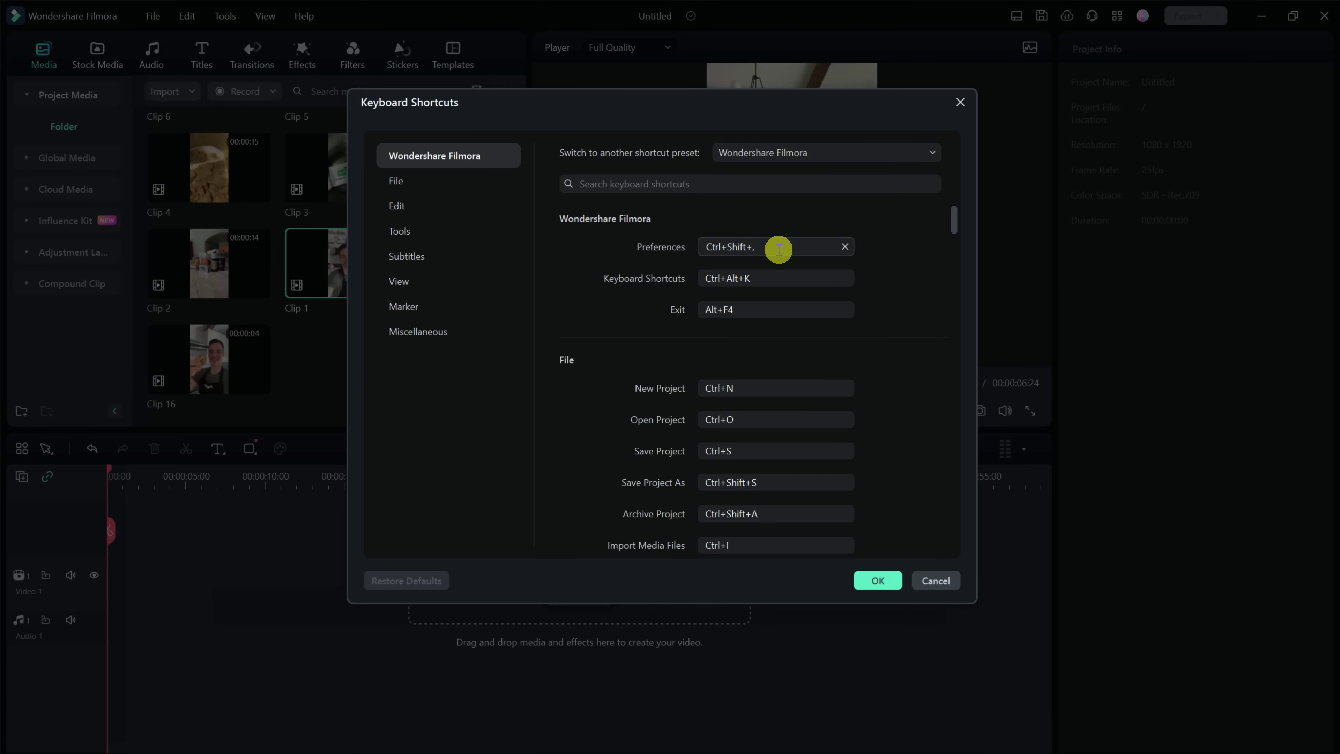
pyautogui.click(961, 102)
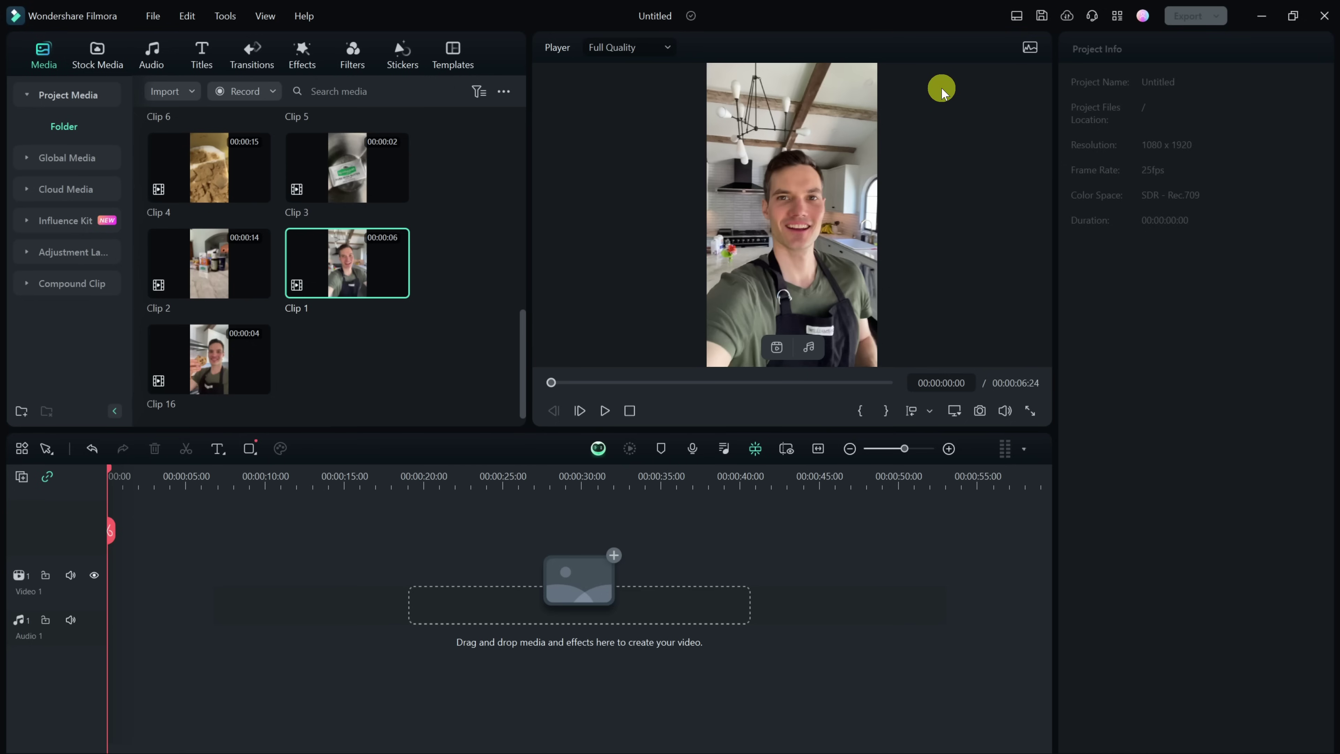
pyautogui.click(634, 48)
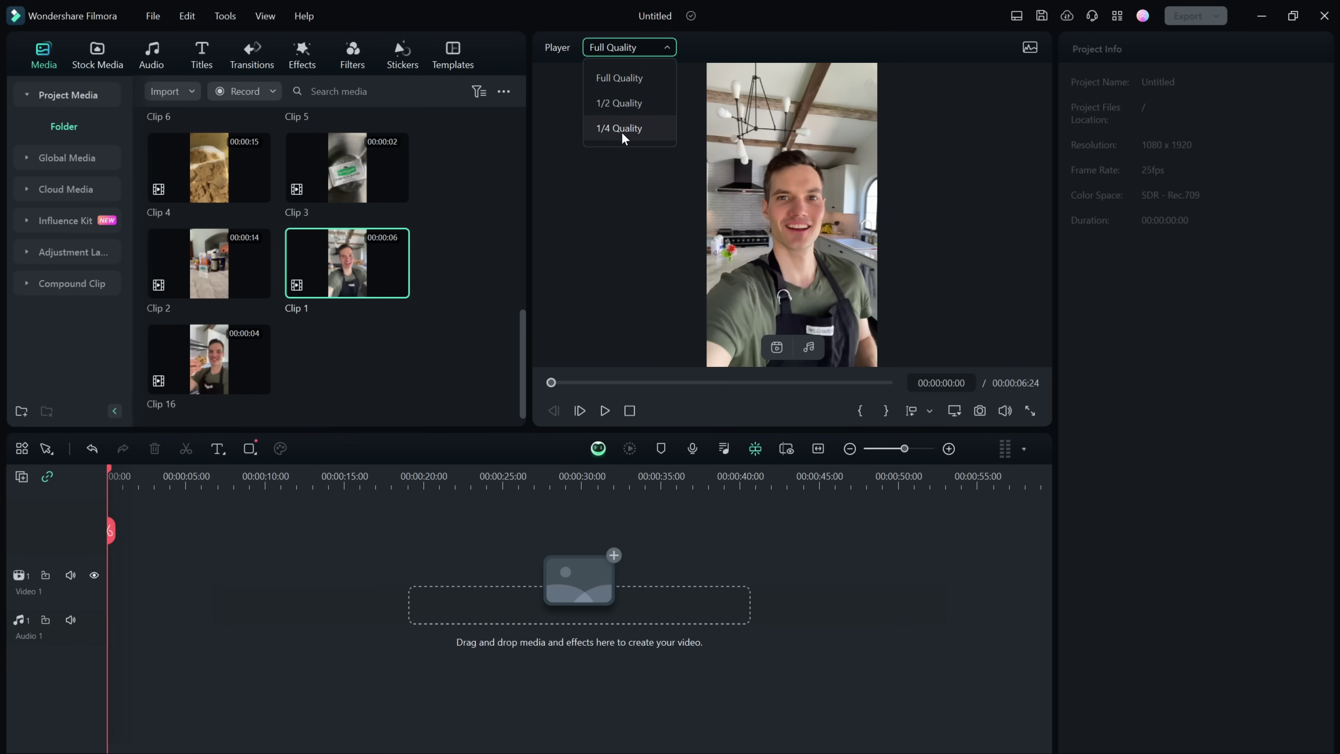
pyautogui.click(684, 113)
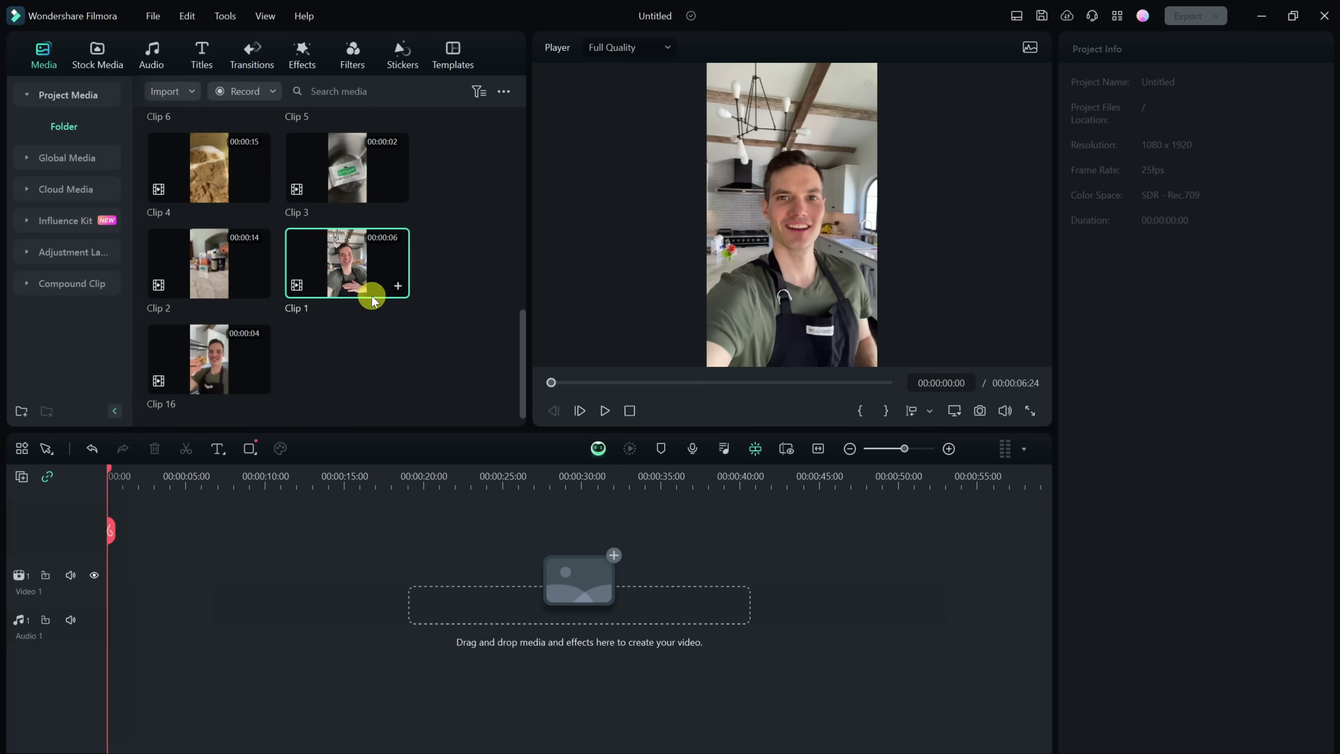
# Step: Place Clip 1 at the start of the timeline and match the project settings to the media at 1080 x 1920 30fps without being asked again
pyautogui.scroll(5, 380, 346)
pyautogui.scroll(3, 380, 211)
pyautogui.scroll(-8, 362, 278)
pyautogui.click(345, 266)
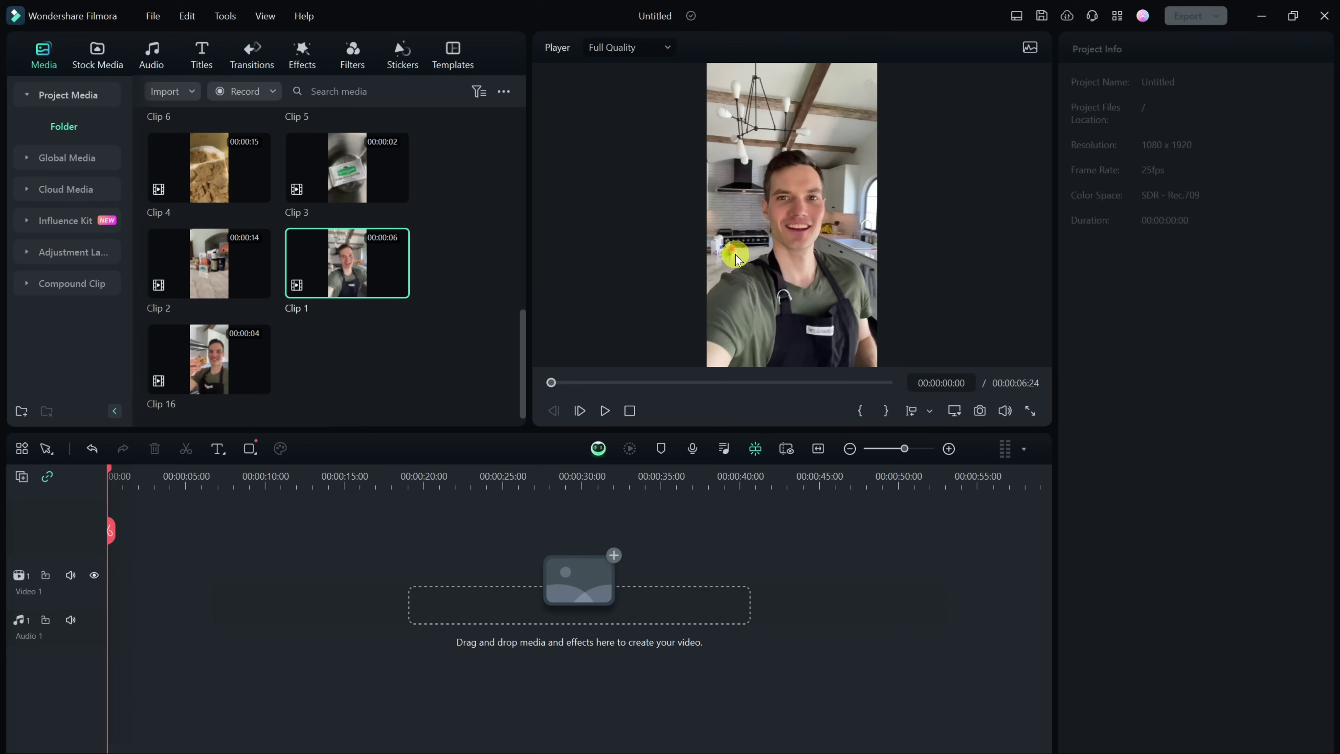
pyautogui.moveTo(842, 215); pyautogui.dragTo(104, 615)
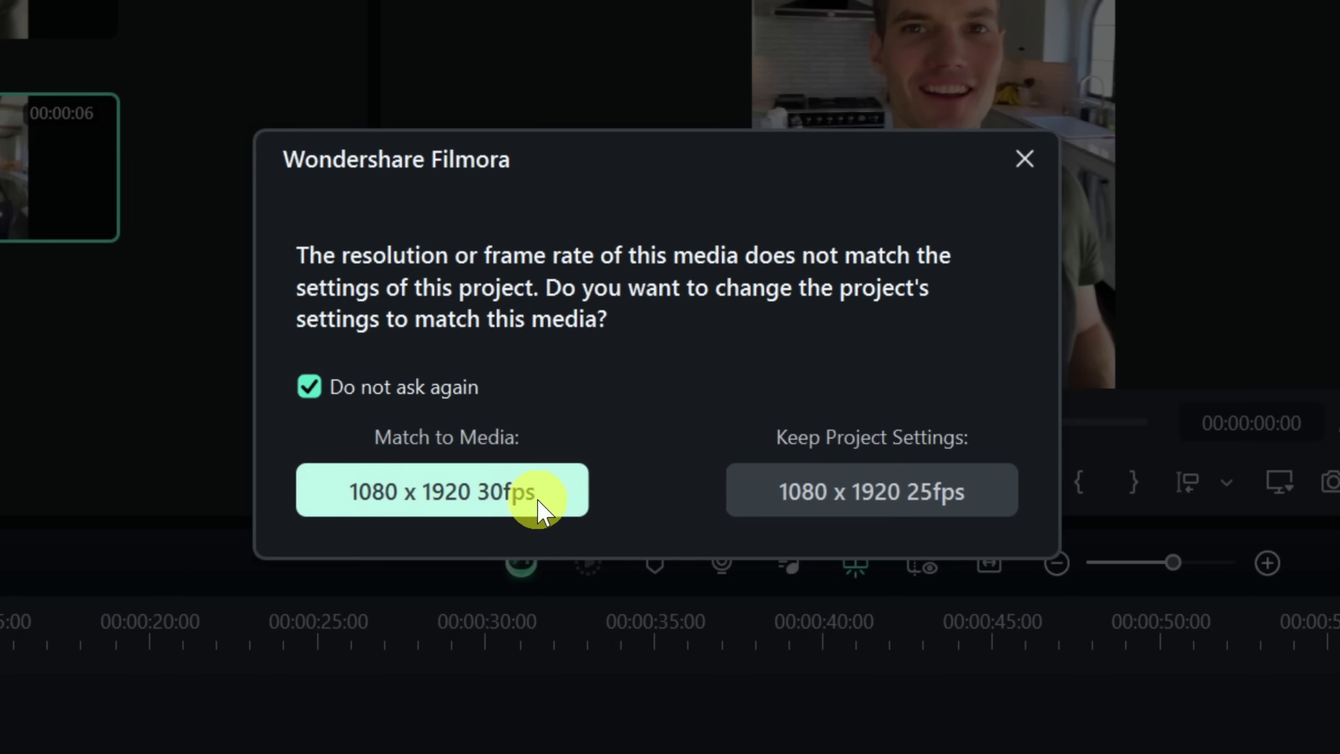
pyautogui.click(515, 503)
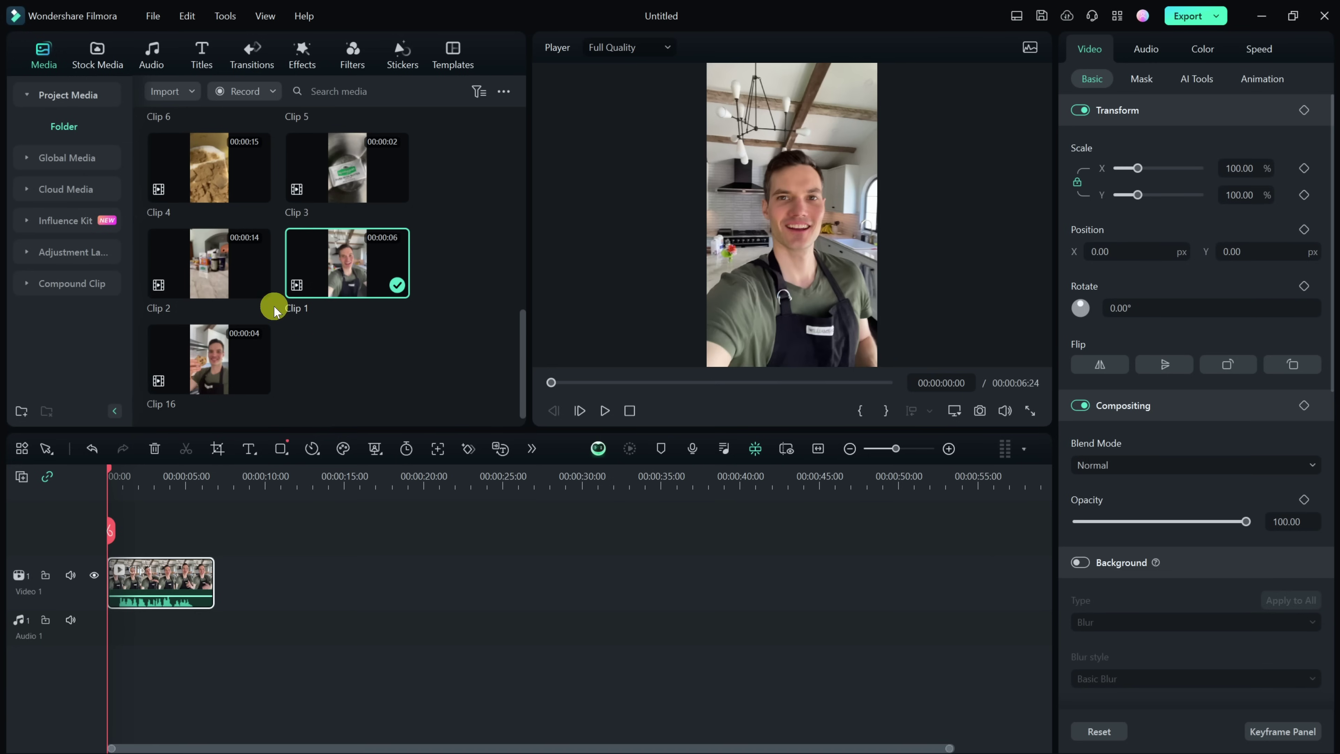
# Step: Place Clip 2 directly after Clip 1 on the Video 1 track
pyautogui.moveTo(208, 262); pyautogui.dragTo(222, 587)
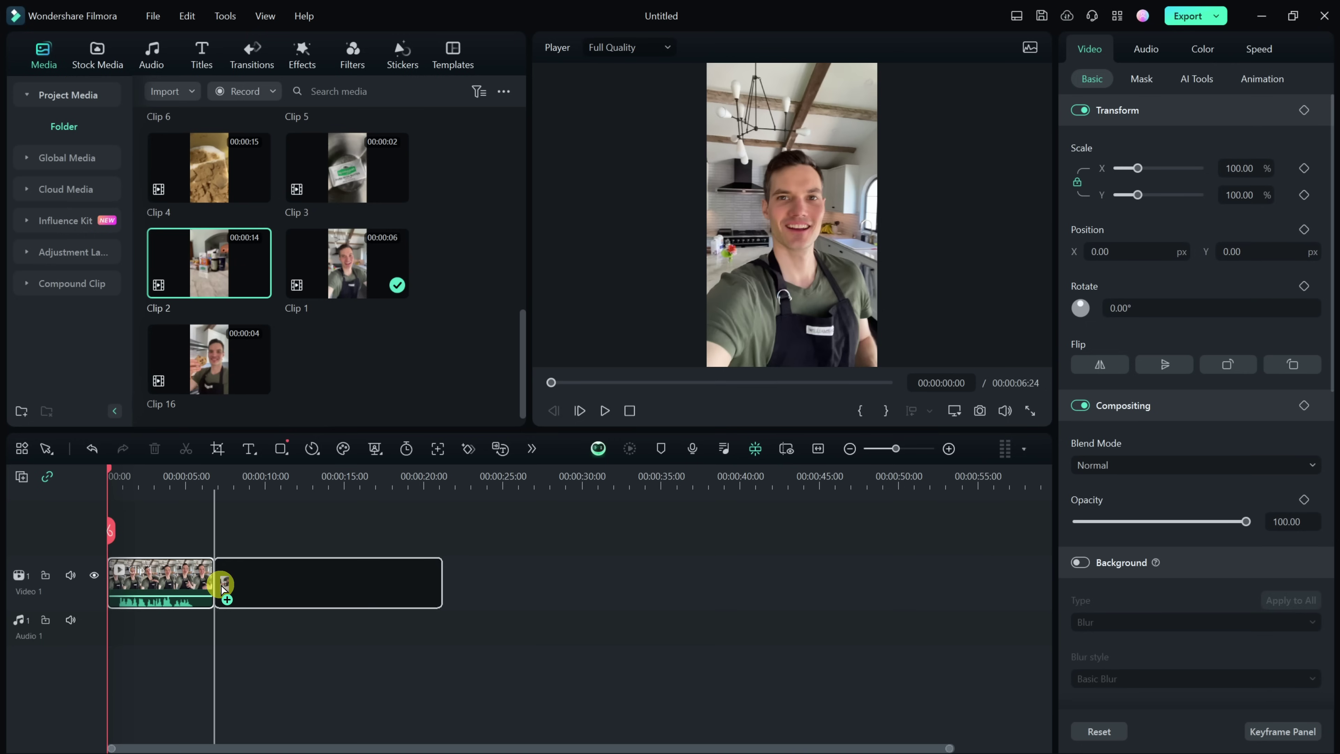
pyautogui.moveTo(222, 587); pyautogui.dragTo(220, 583)
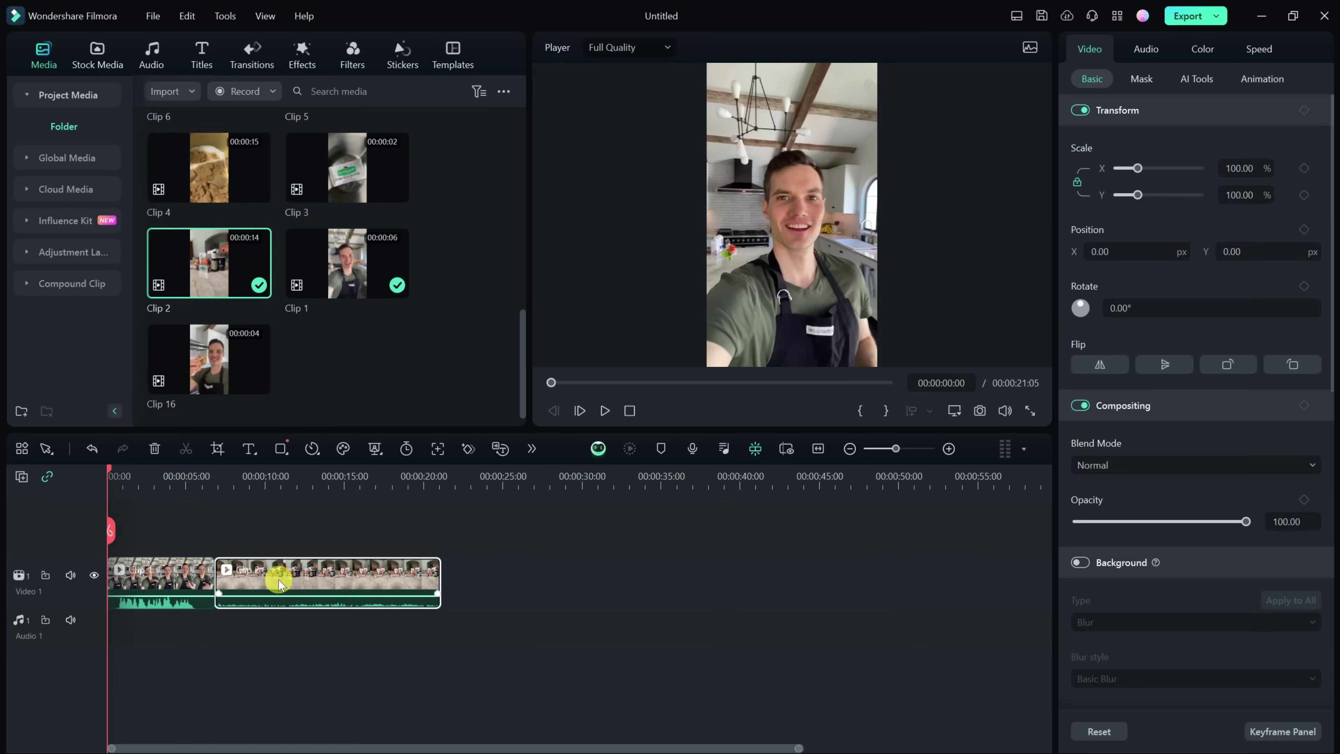
# Step: Try placing Clip 2 ahead of Clip 1 on the timeline, and restore the order with Clip 1 first
pyautogui.click(184, 583)
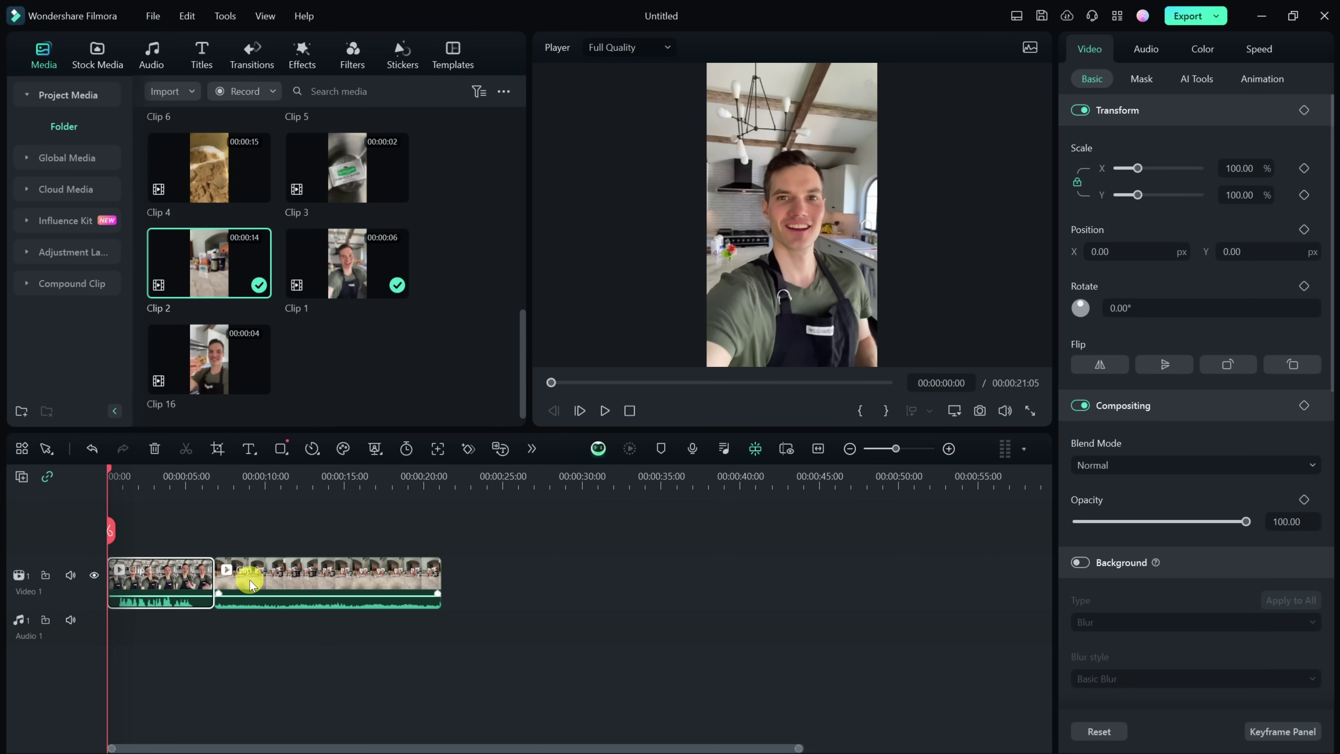
pyautogui.moveTo(331, 579); pyautogui.dragTo(185, 579)
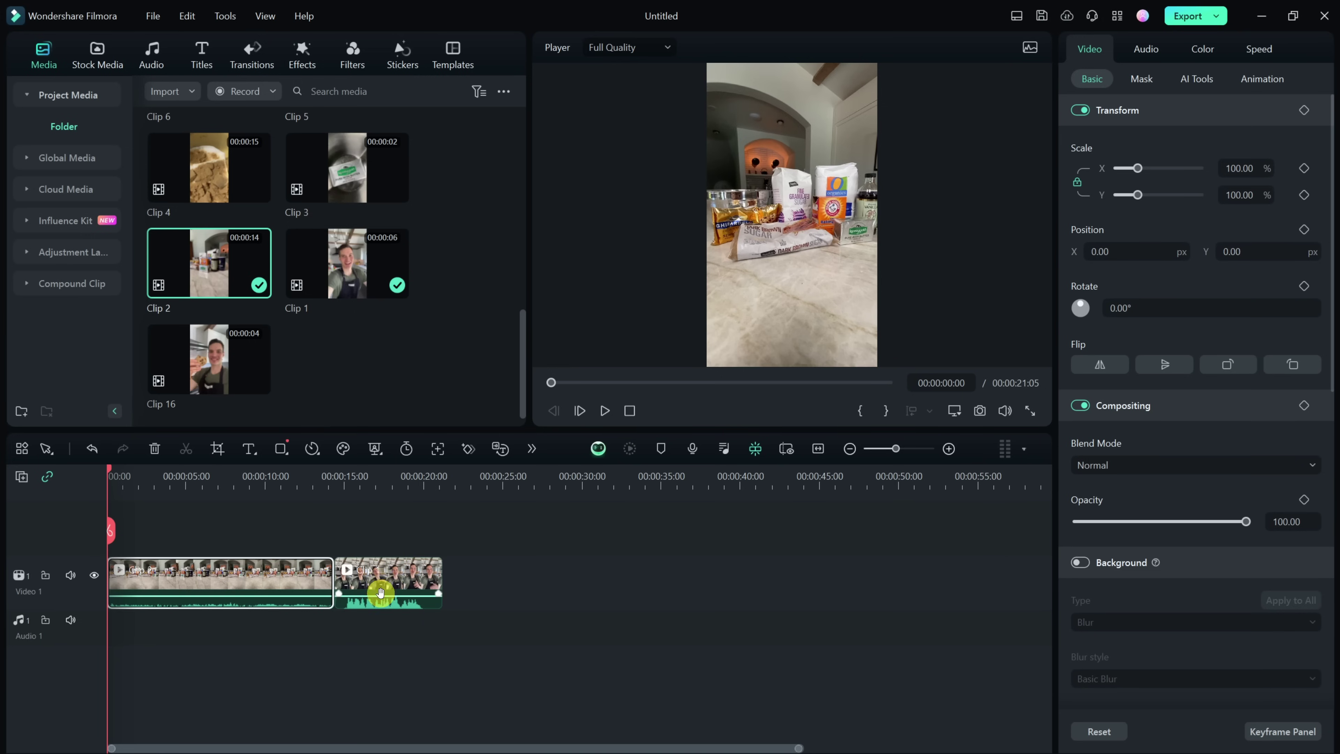
pyautogui.moveTo(385, 586); pyautogui.dragTo(129, 580)
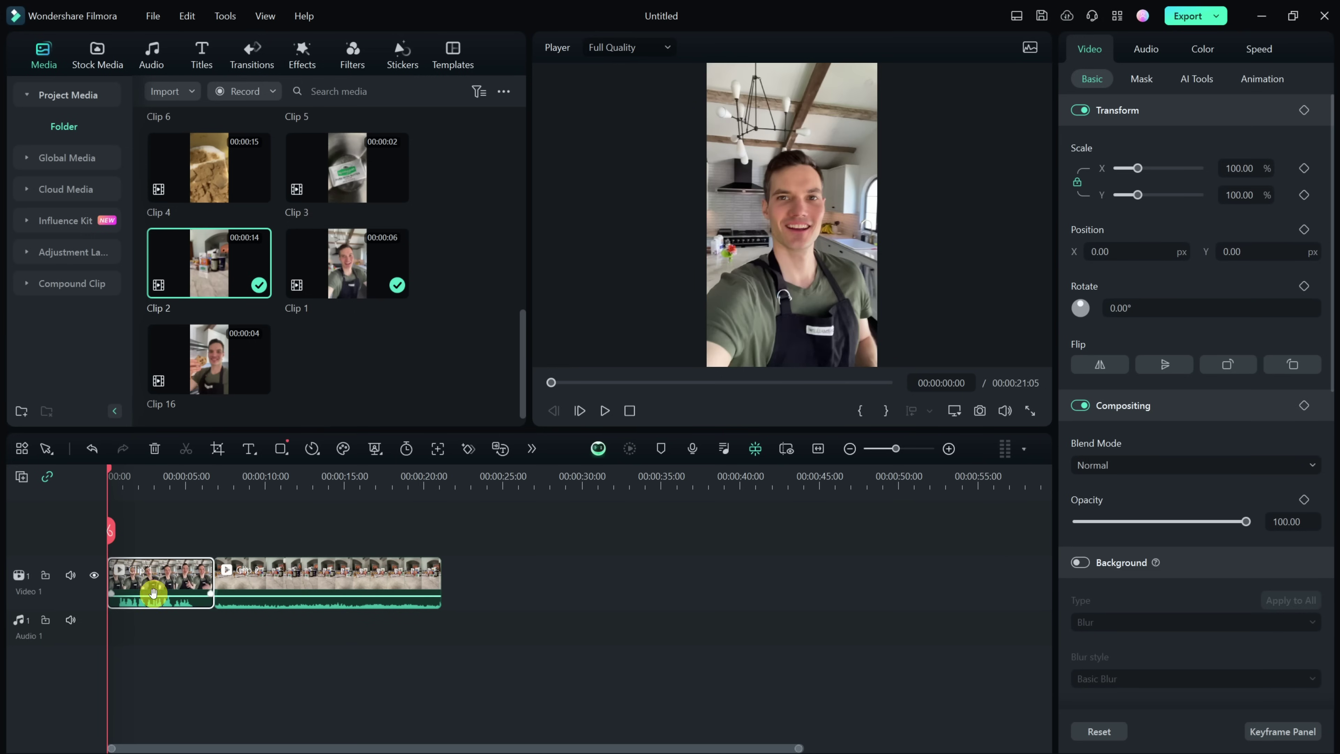
pyautogui.hotkey('ctrl', 'z')
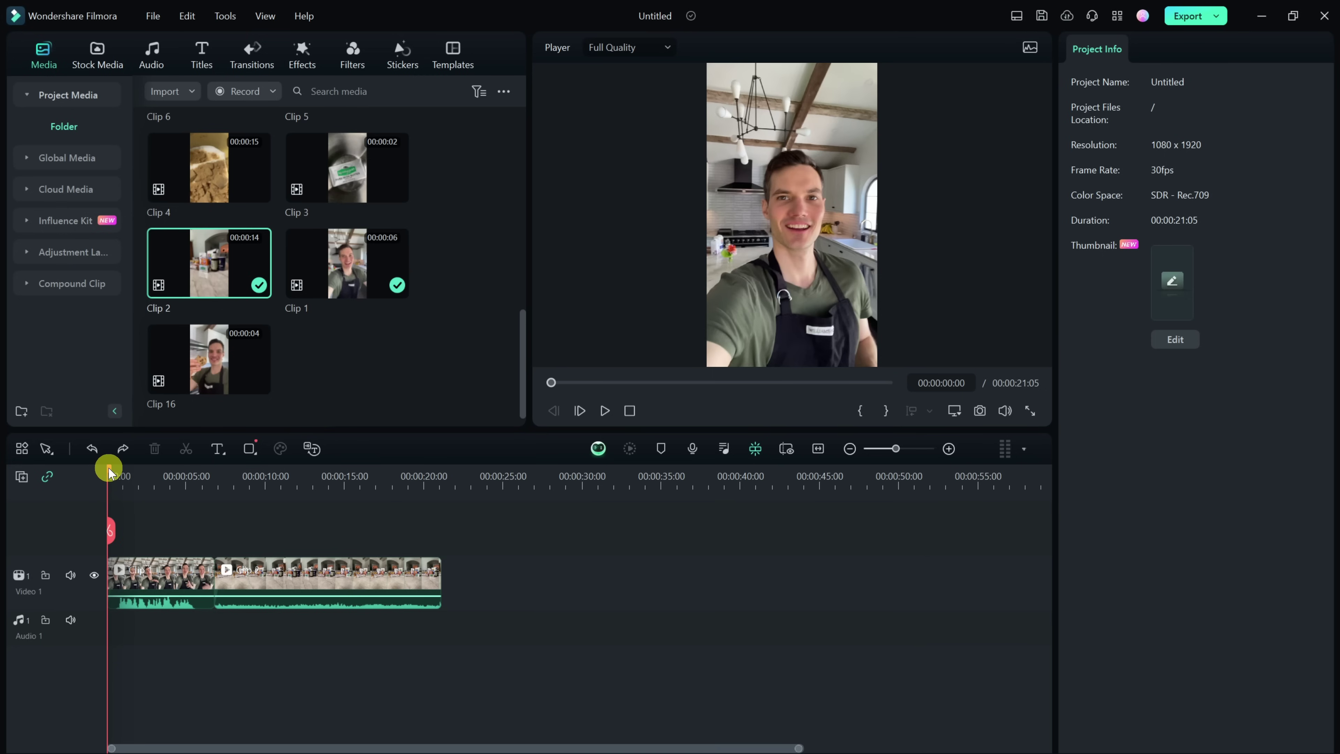
# Step: Scrub and play the opening of the timeline, and view Clip 3 from the project media in the player
pyautogui.moveTo(108, 469)
pyautogui.mouseDown()
pyautogui.moveTo(329, 475)
pyautogui.moveTo(131, 475)
pyautogui.mouseUp()
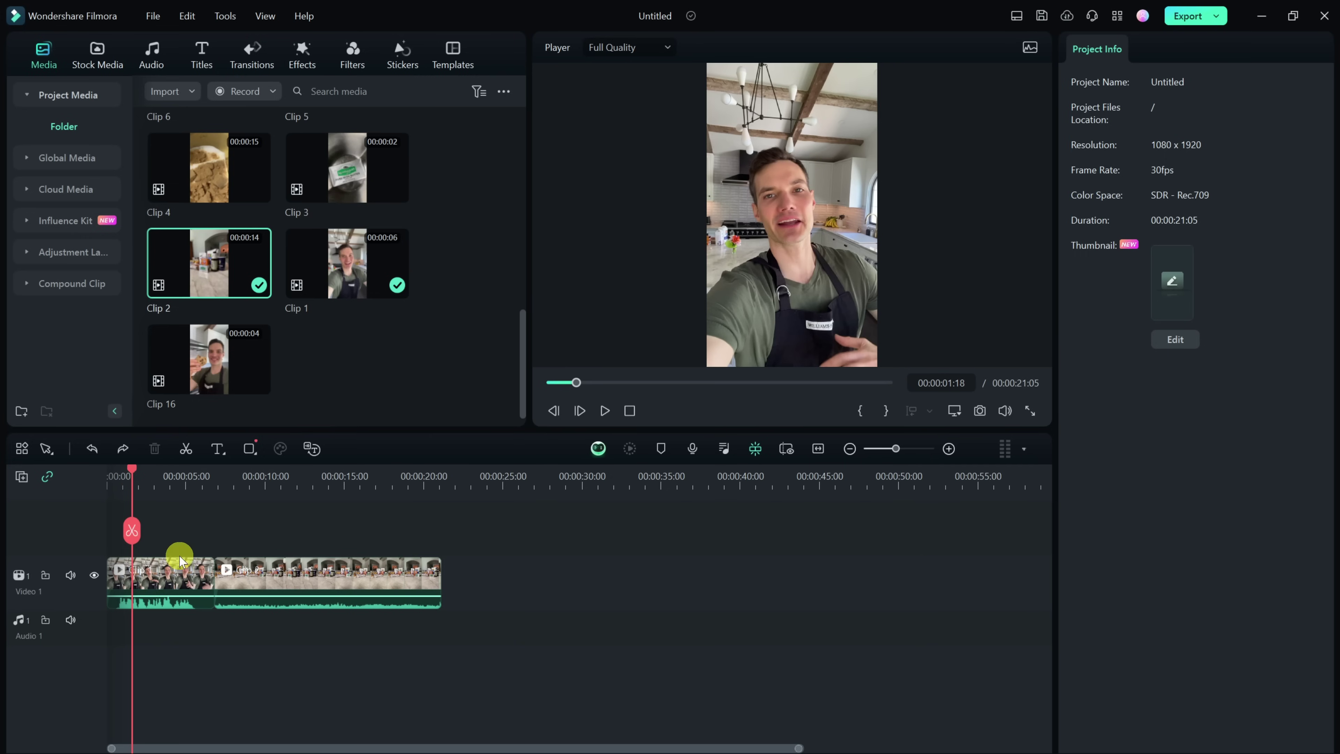
pyautogui.moveTo(191, 479); pyautogui.dragTo(109, 471)
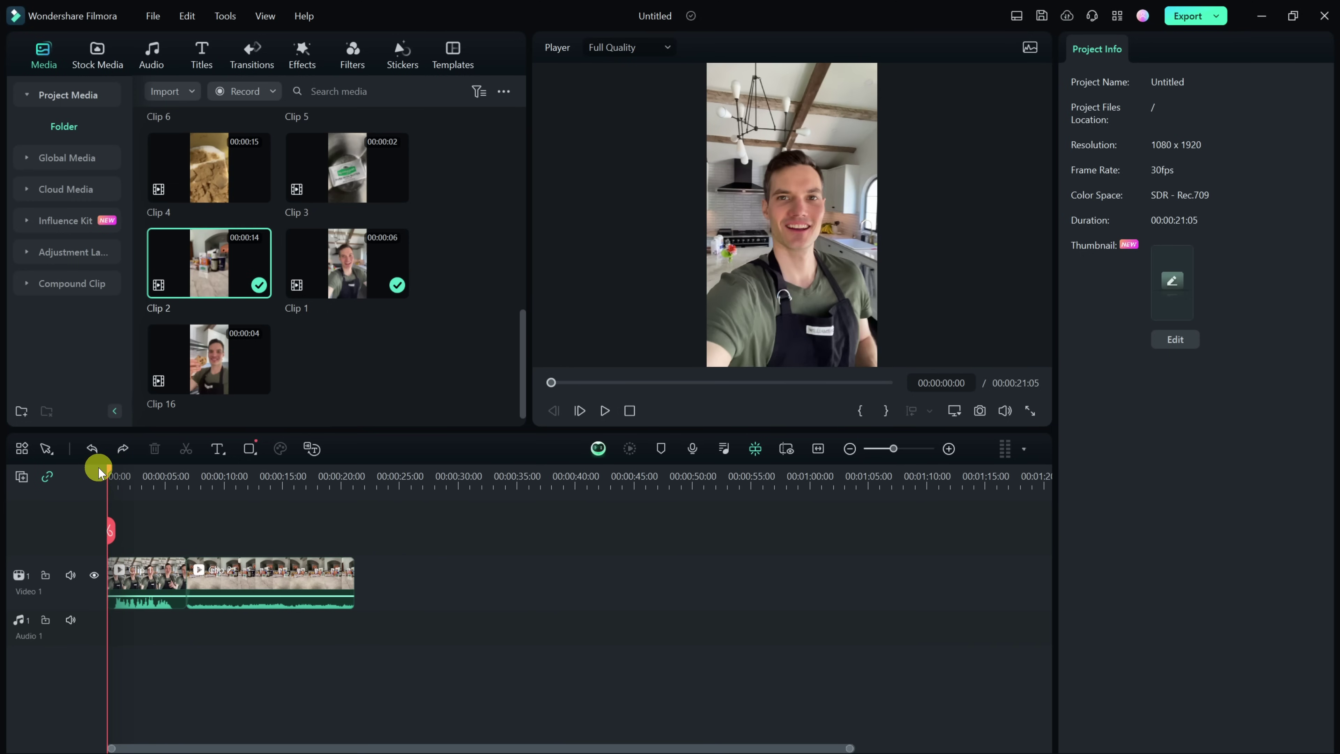
pyautogui.click(605, 411)
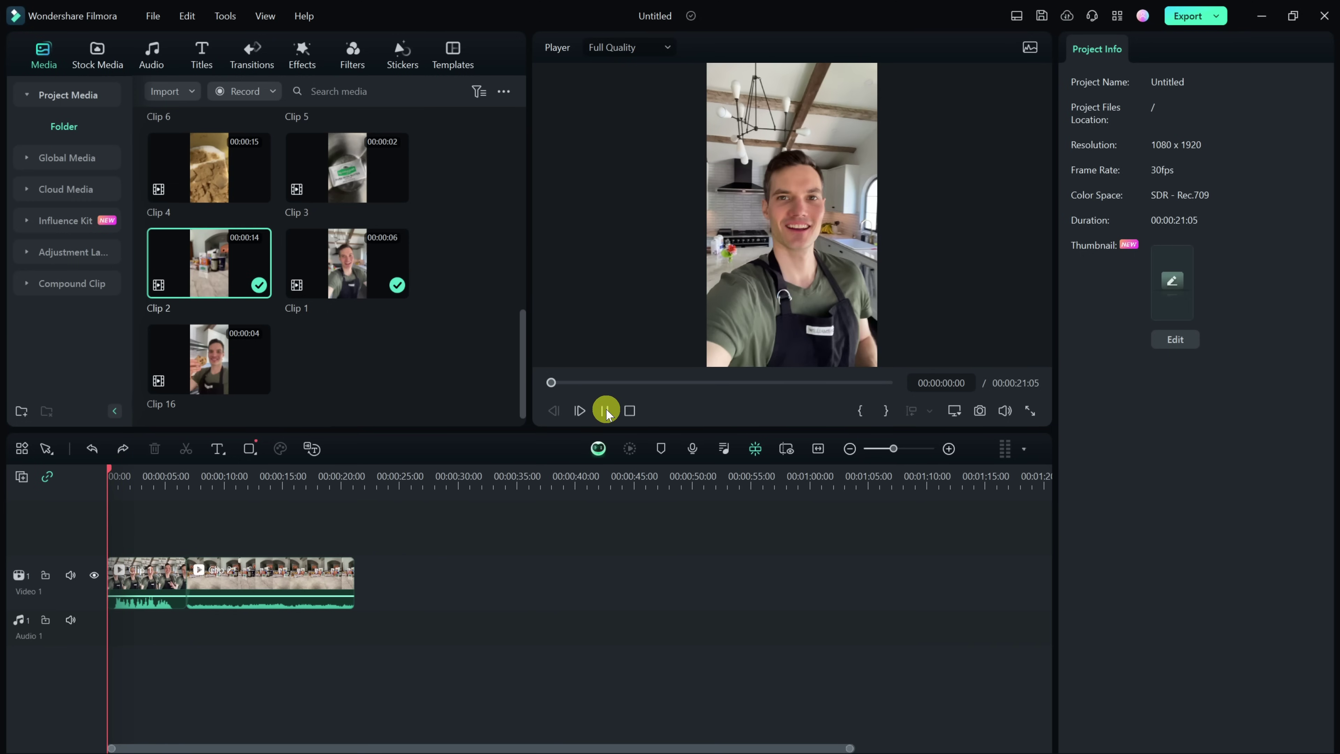
pyautogui.click(606, 411)
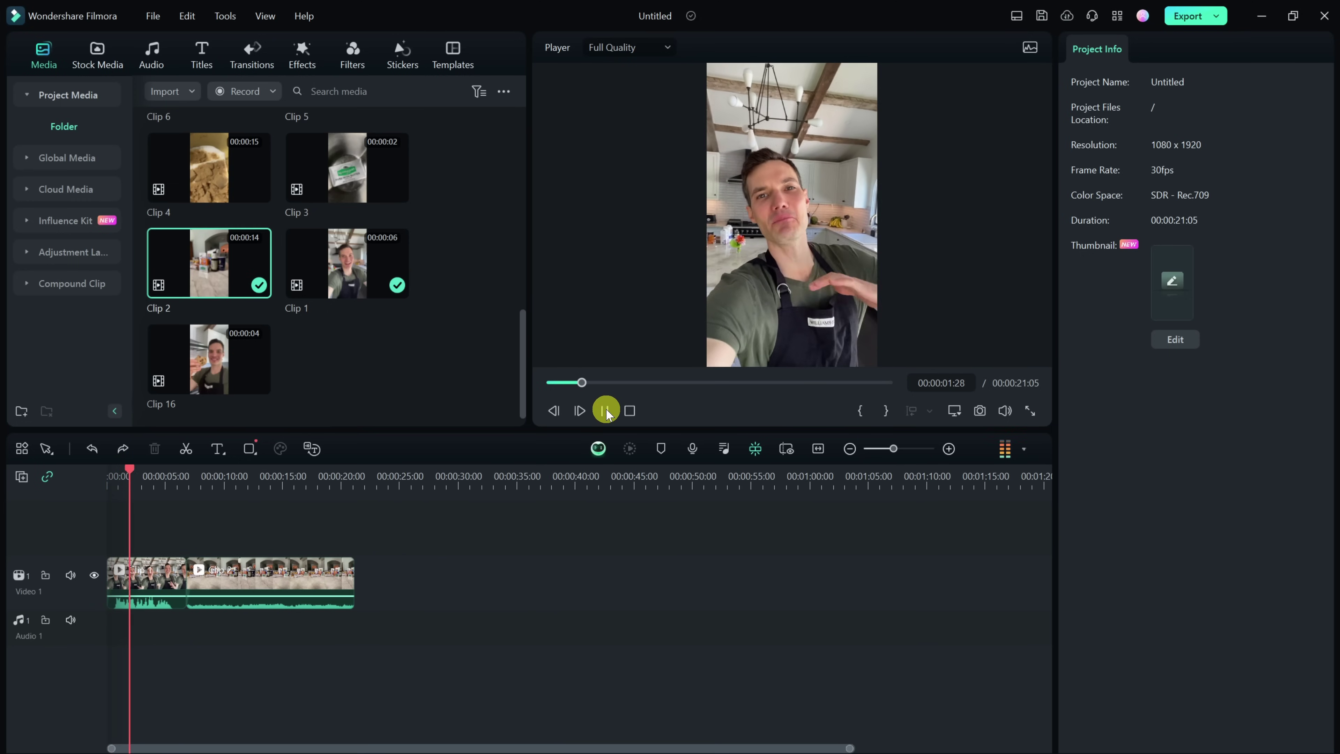
pyautogui.click(261, 564)
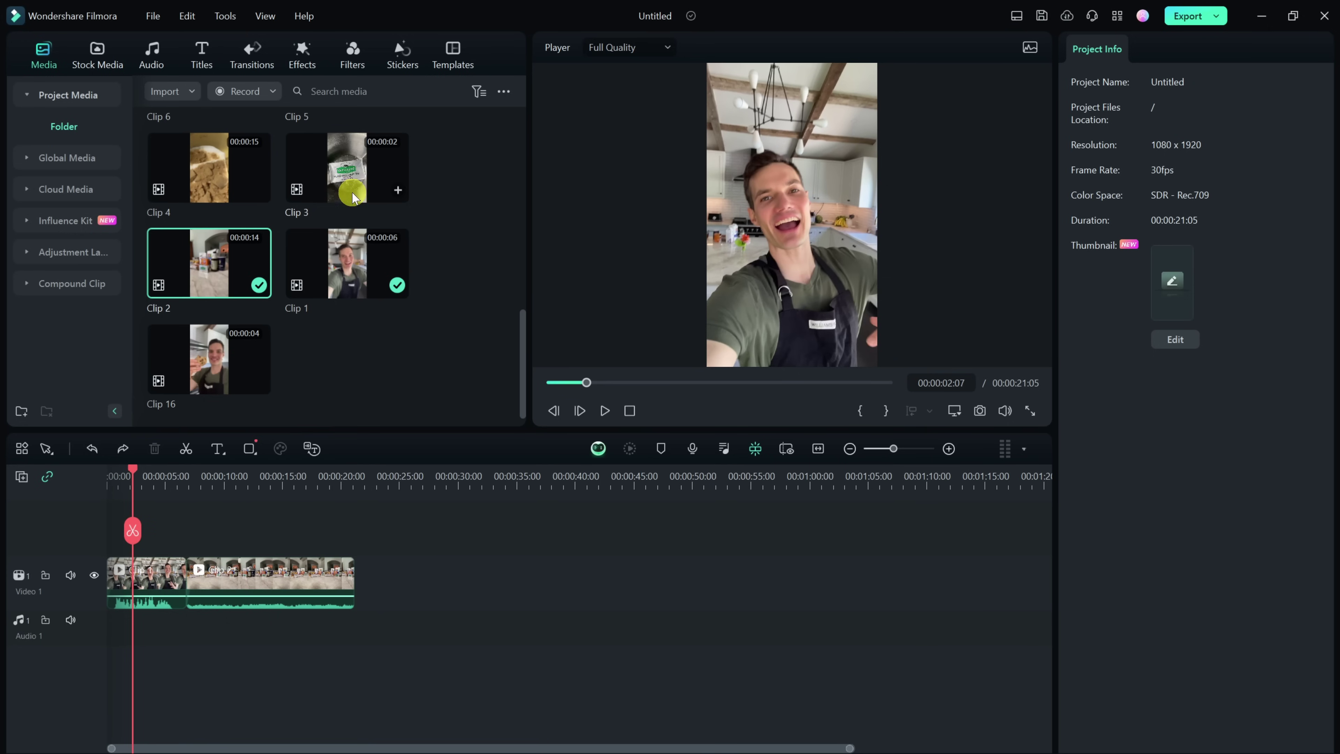
pyautogui.click(361, 182)
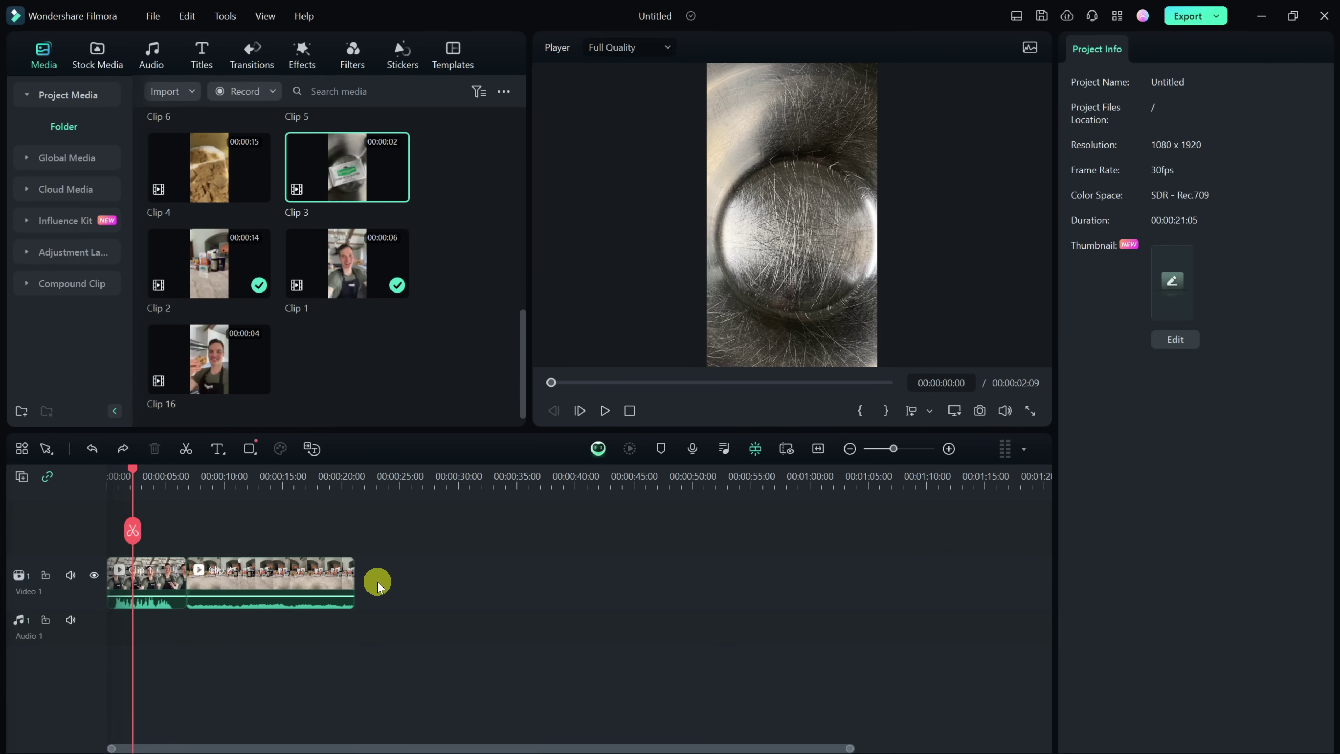
# Step: Examine the timeline at closer and wider zoom levels, and fit both clips to the timeline's width
pyautogui.click(851, 449)
pyautogui.click(949, 449)
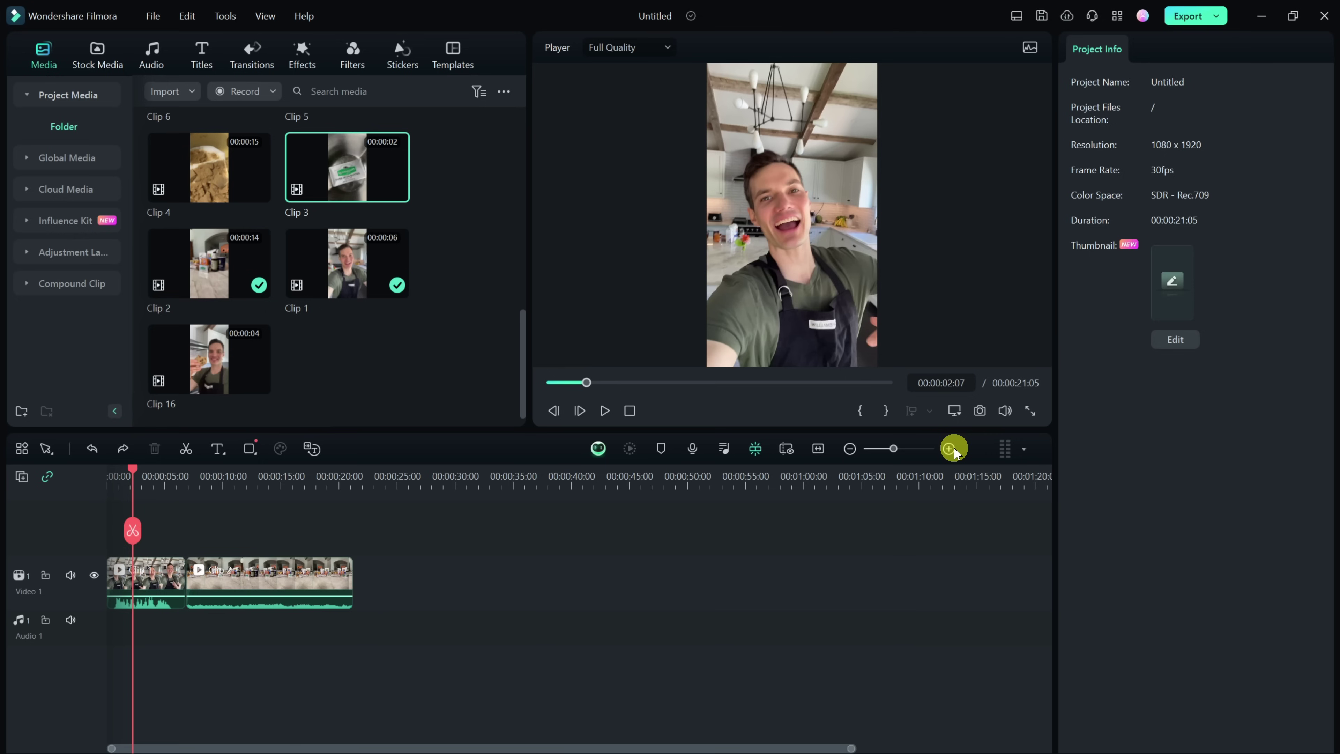
pyautogui.click(949, 449)
pyautogui.click(949, 449)
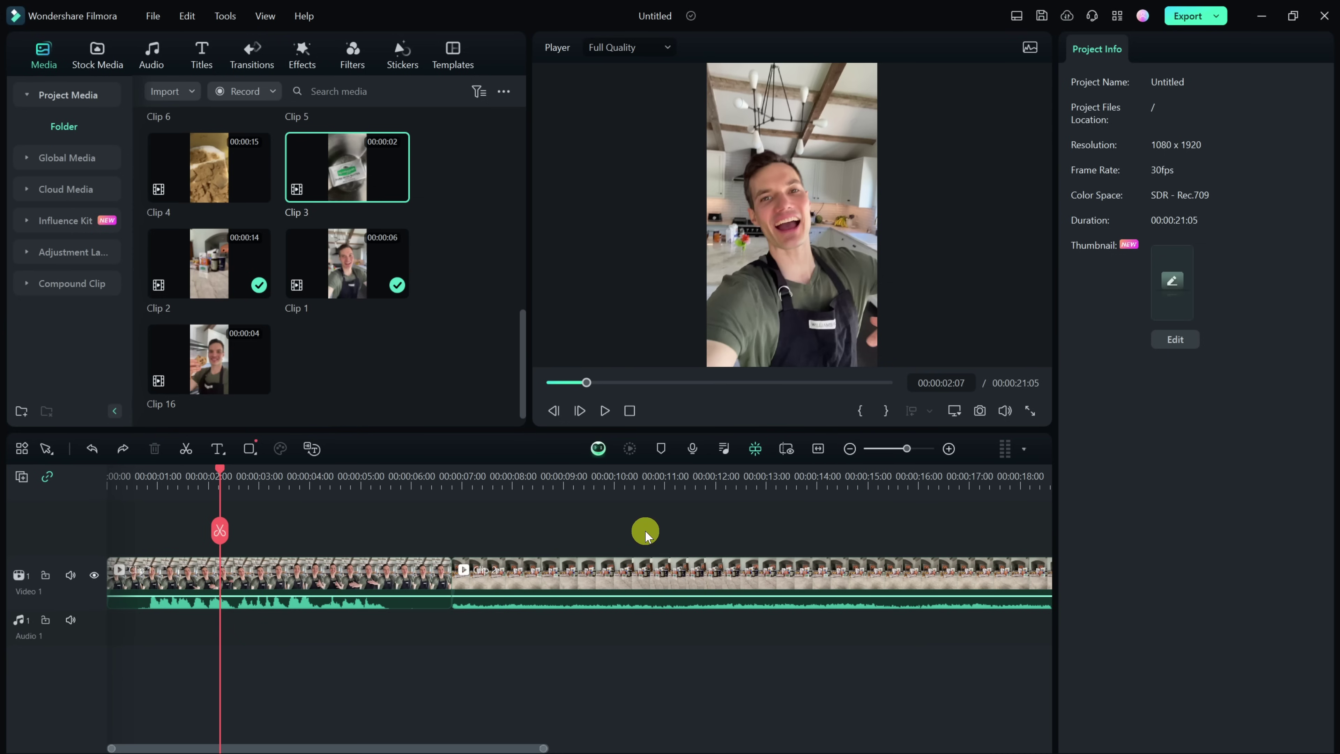
pyautogui.scroll(-5, 645, 533)
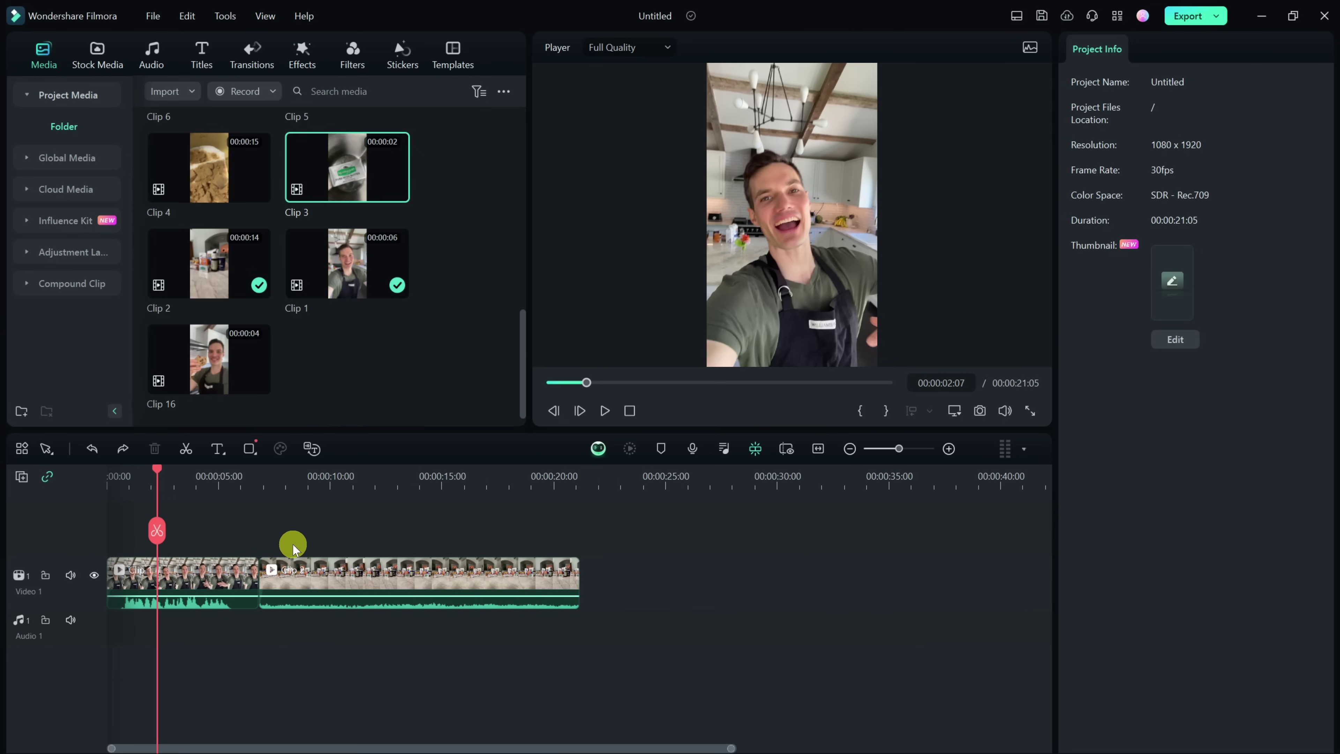
pyautogui.scroll(3, 292, 543)
pyautogui.scroll(1, 289, 553)
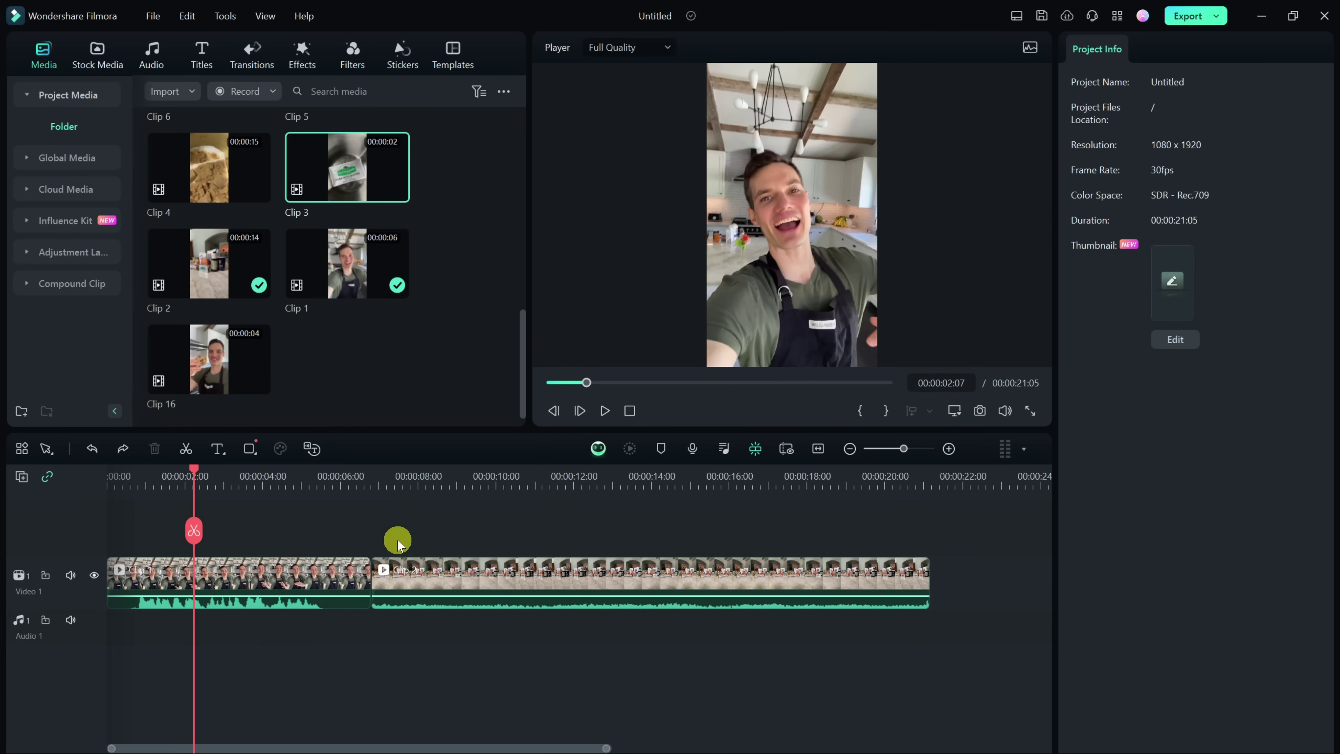
pyautogui.click(819, 449)
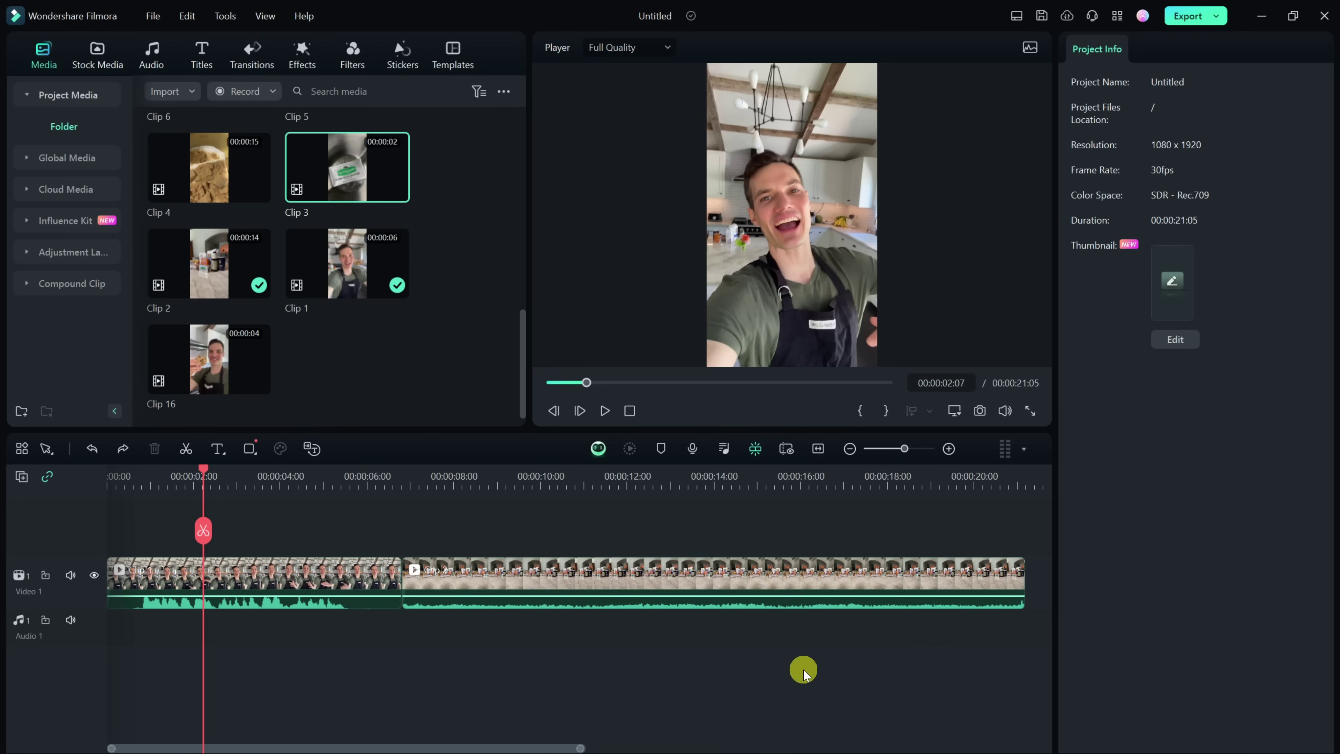
pyautogui.scroll(-3, 538, 568)
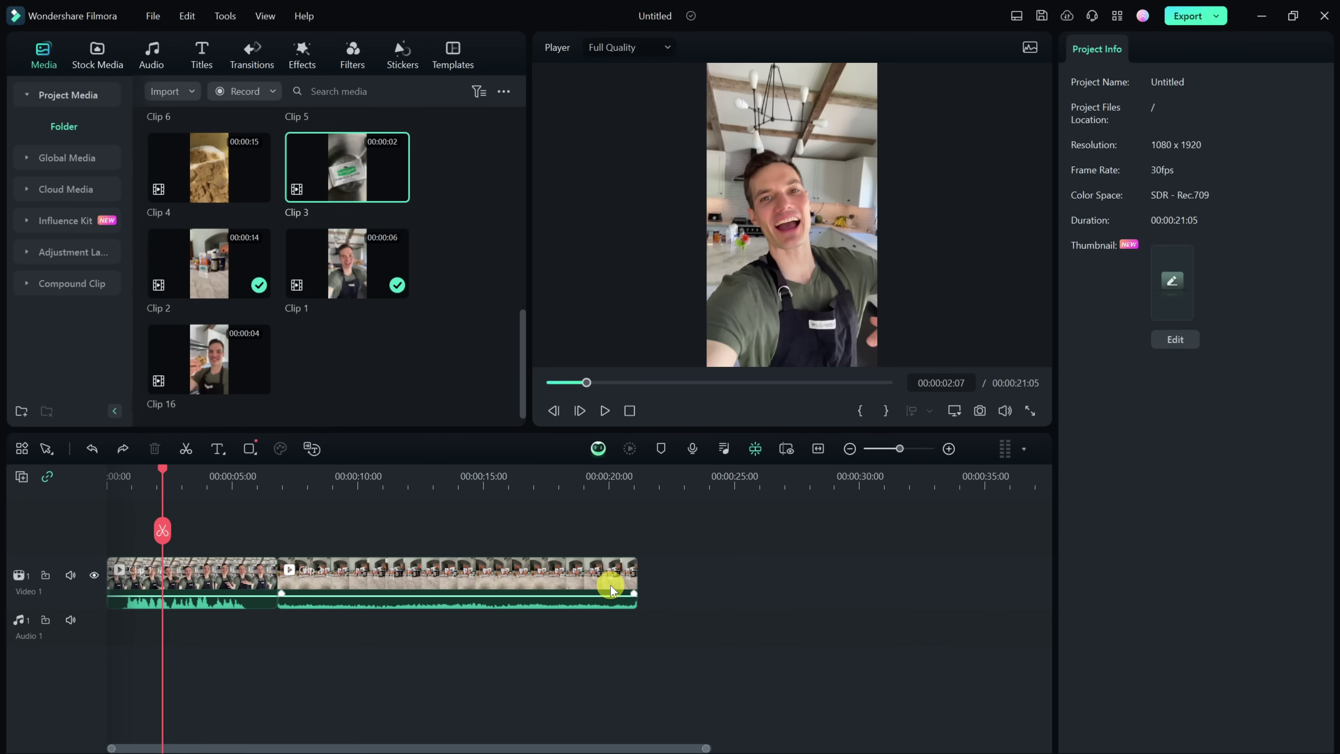
pyautogui.hotkey('shift', 'z')
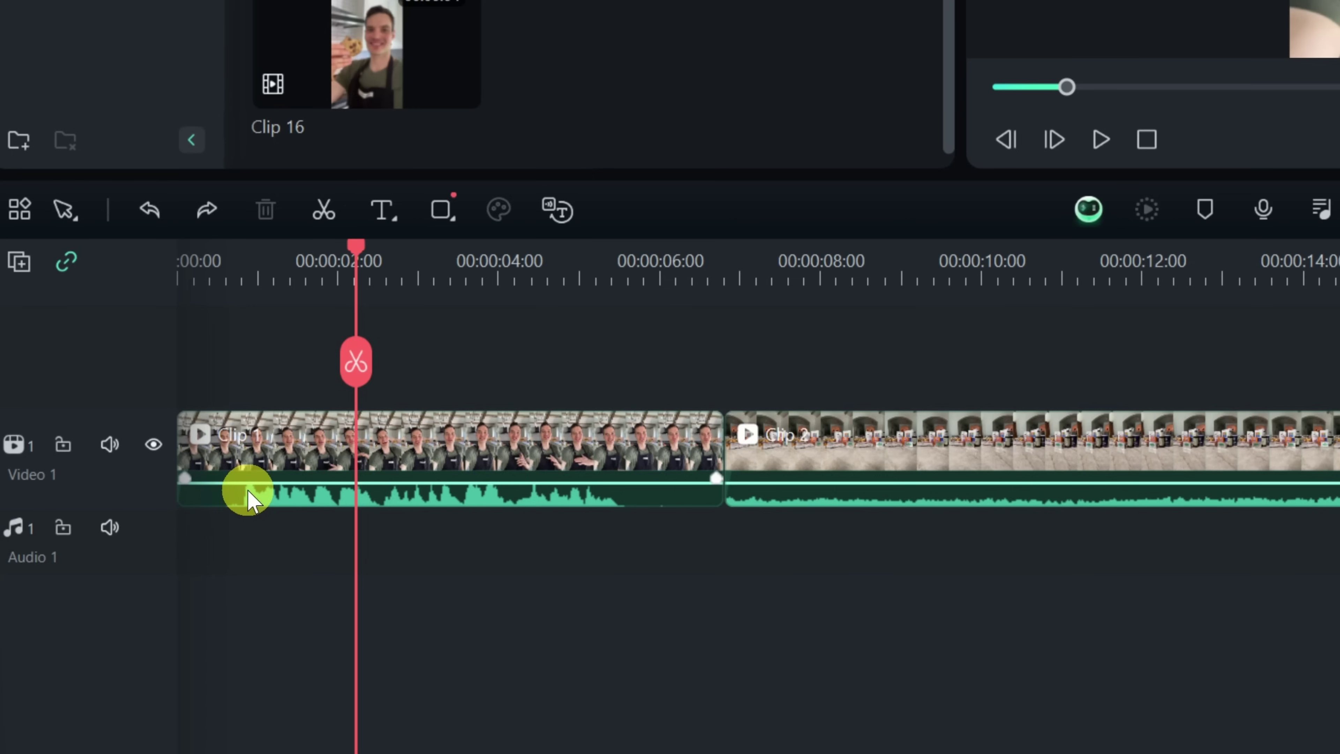
# Step: Play the opening of Clip 1 and set the playhead at 00:00:00:23, just before the speech begins in the waveform
pyautogui.moveTo(358, 251); pyautogui.dragTo(159, 254)
pyautogui.press('space')
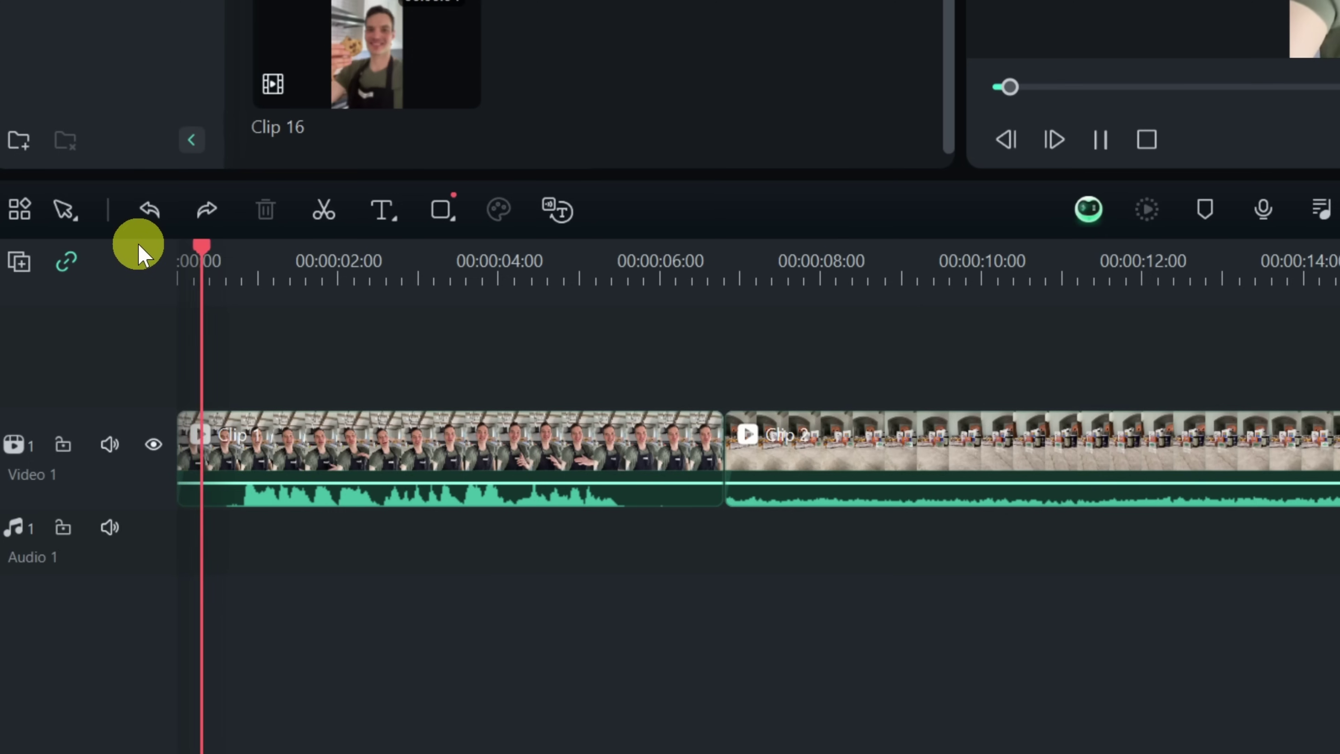
pyautogui.press('space')
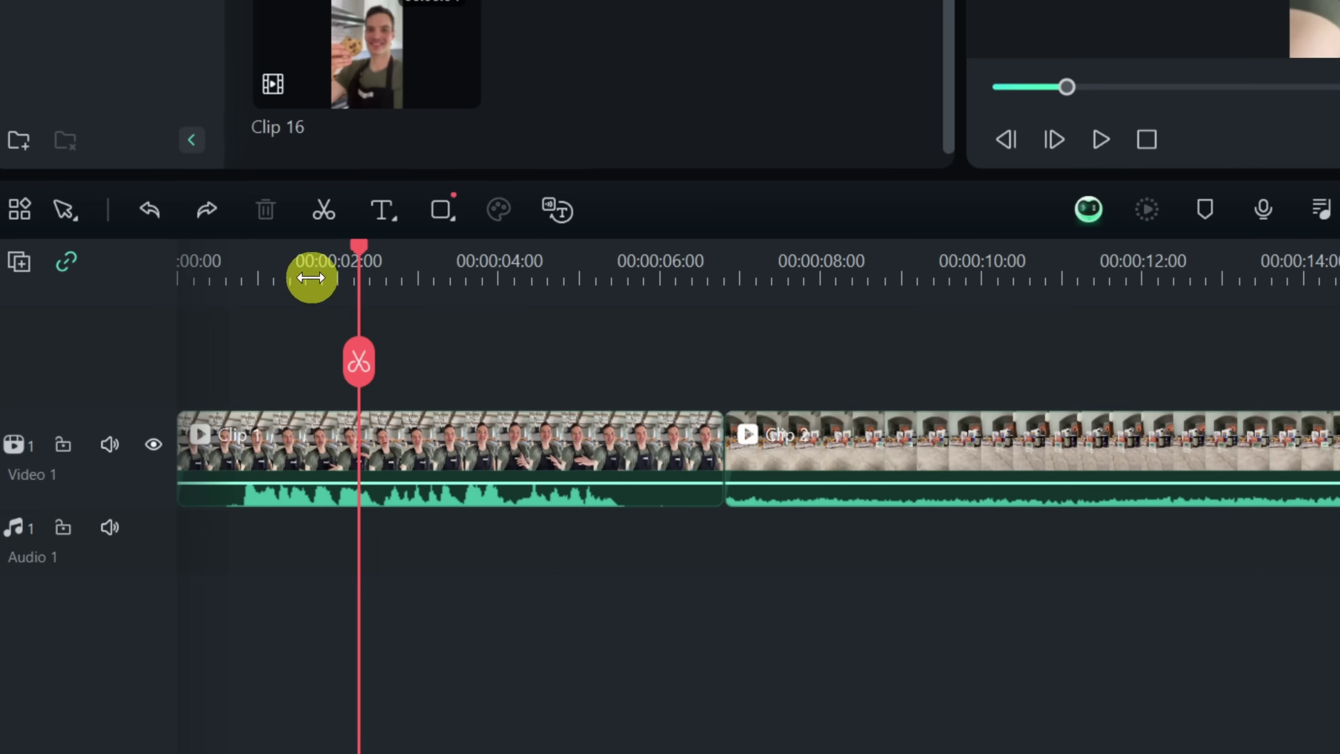
pyautogui.moveTo(359, 247)
pyautogui.mouseDown()
pyautogui.moveTo(117, 263)
pyautogui.moveTo(240, 273)
pyautogui.mouseUp()
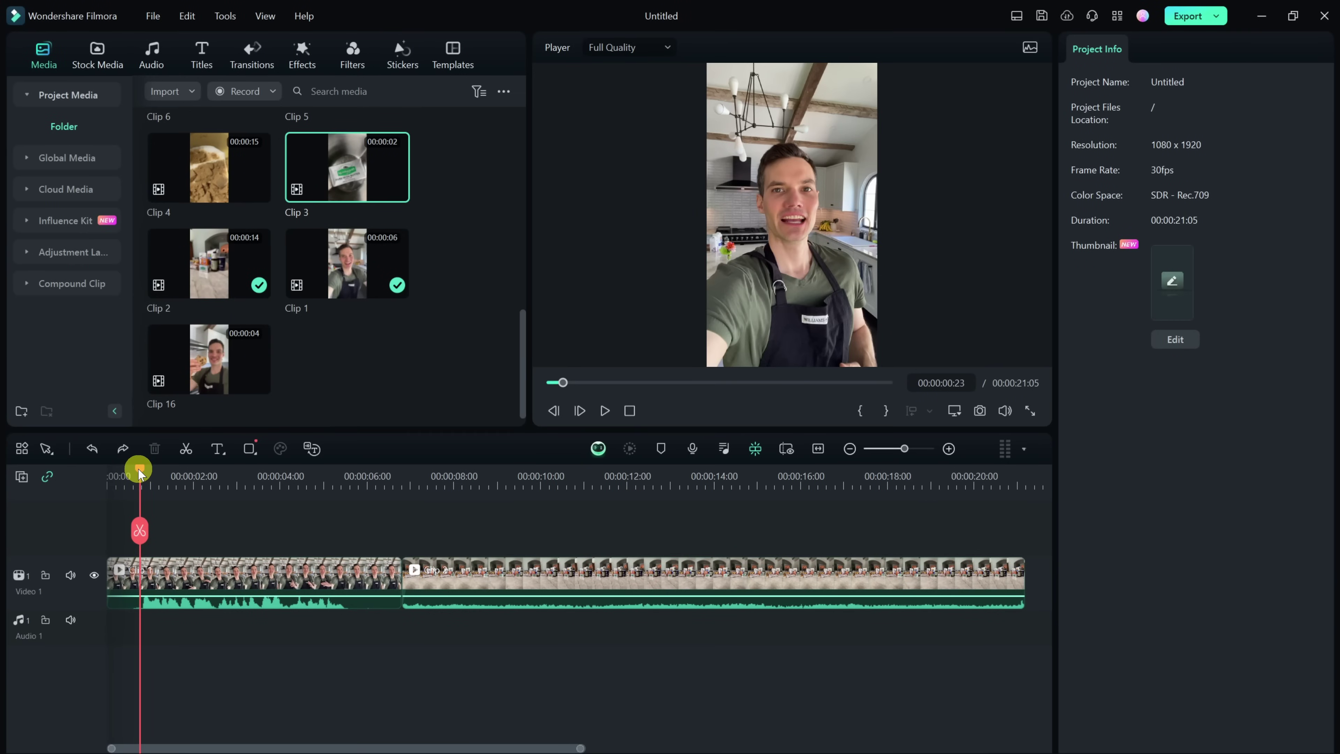
# Step: Trim the start of Clip 1 to the playhead at 00:00:00:23 and cut the silence off its end, closing up Clip 2
pyautogui.click(112, 571)
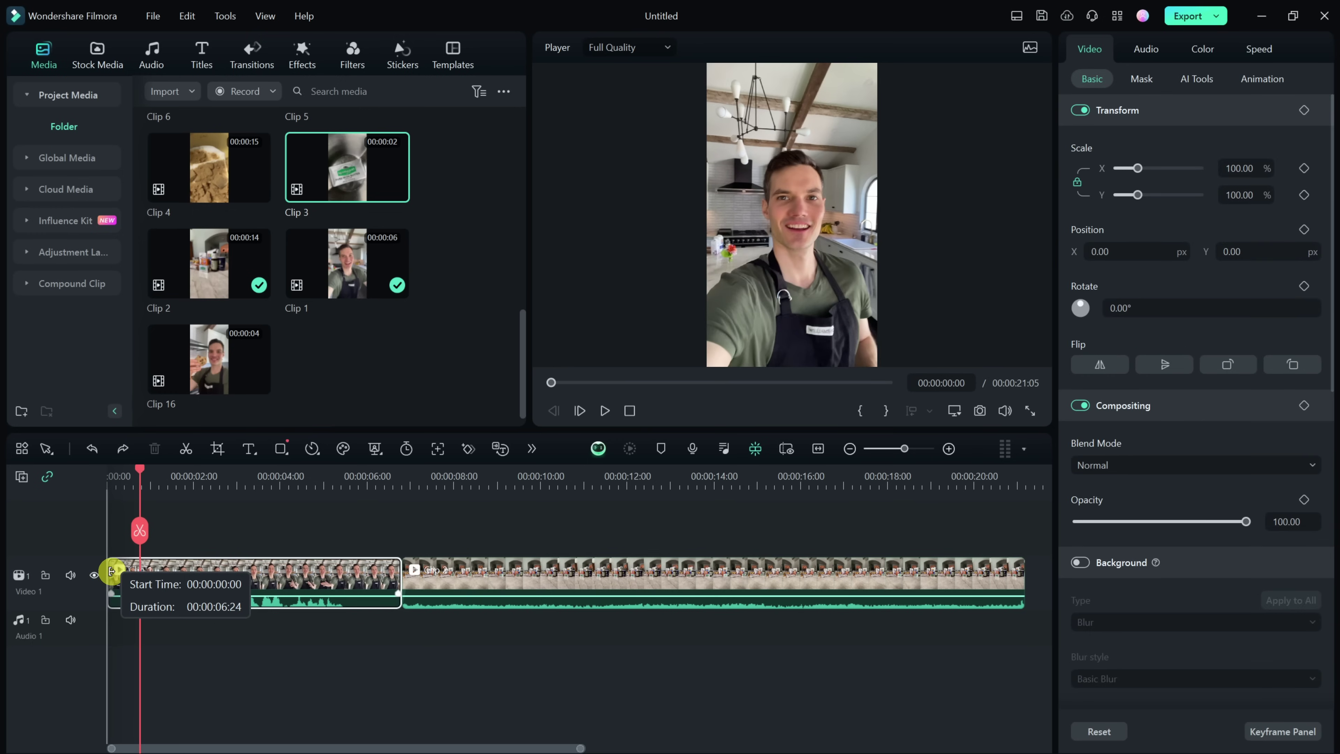
pyautogui.moveTo(112, 570); pyautogui.dragTo(141, 570)
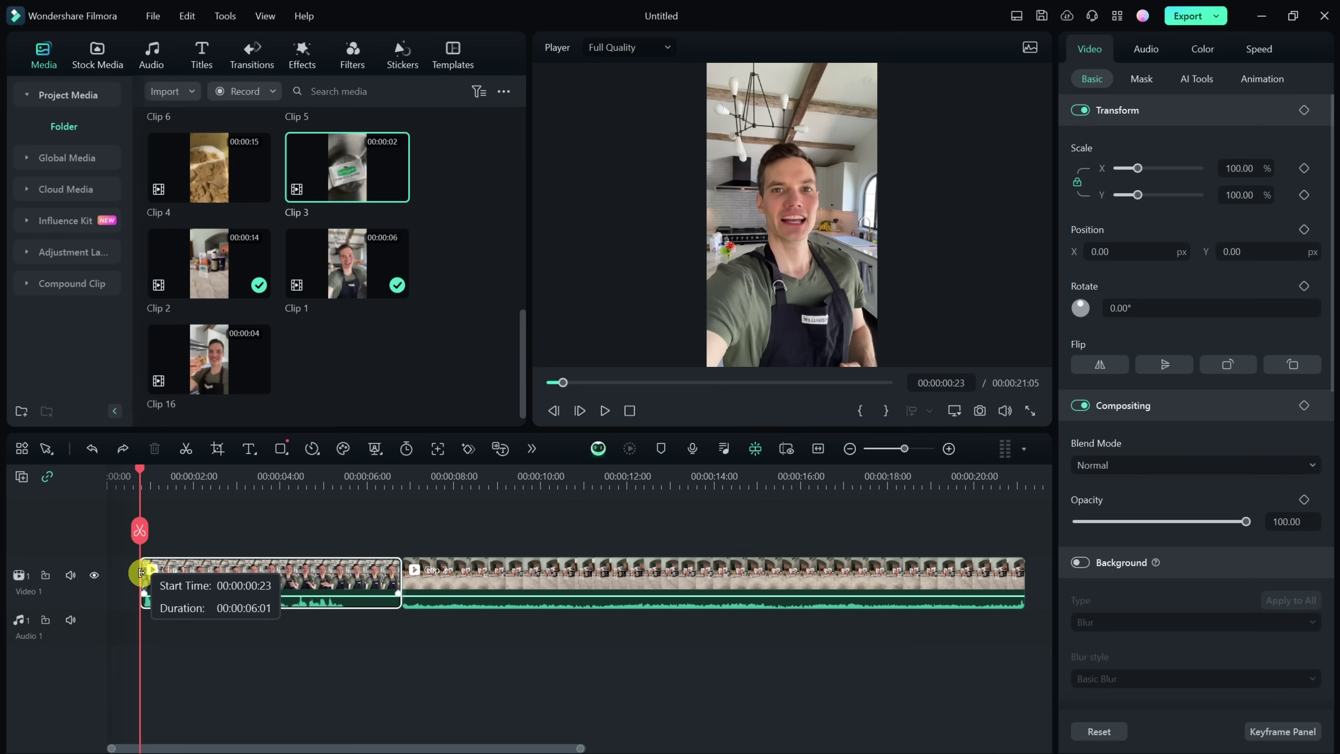
pyautogui.moveTo(141, 572); pyautogui.dragTo(141, 571)
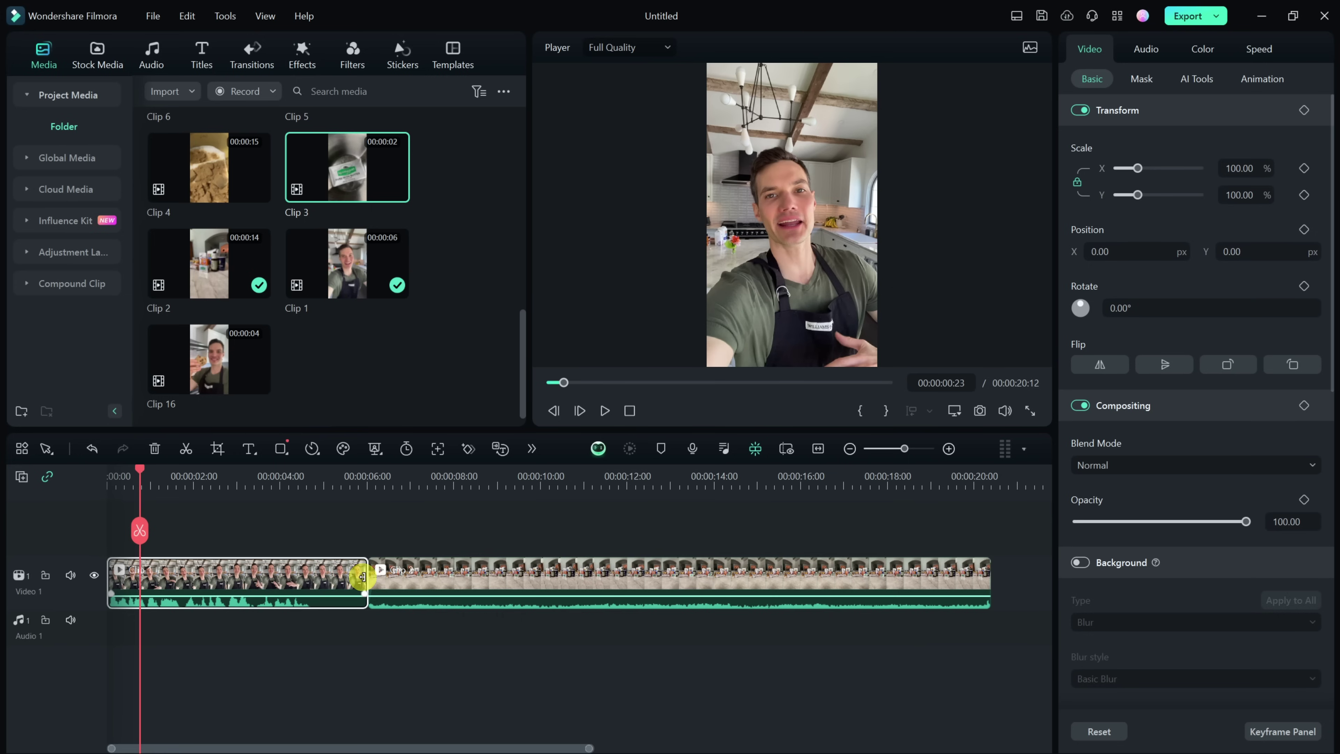
pyautogui.moveTo(362, 579); pyautogui.dragTo(309, 579)
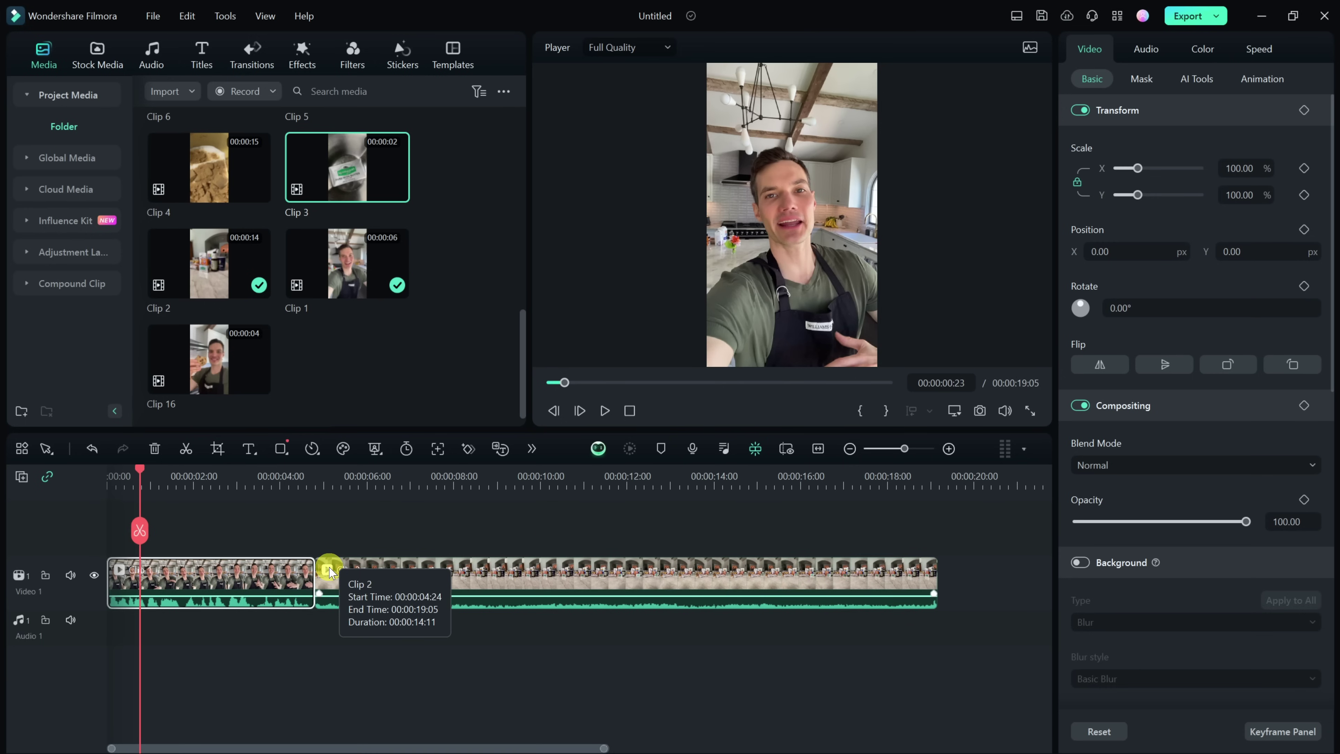
pyautogui.moveTo(329, 572); pyautogui.dragTo(327, 574)
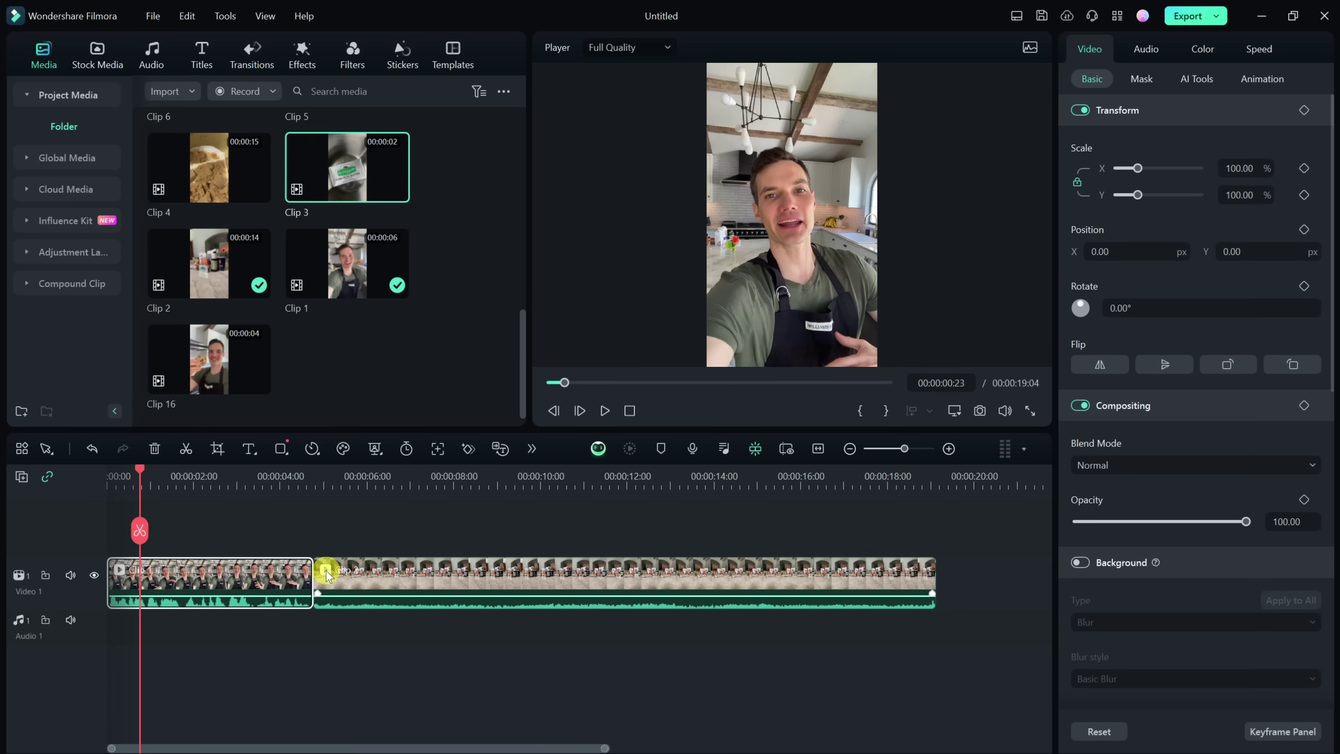
# Step: Try trimming the end of Clip 1 further to 00:00:03:18, and undo that trim
pyautogui.moveTo(310, 574); pyautogui.dragTo(258, 579)
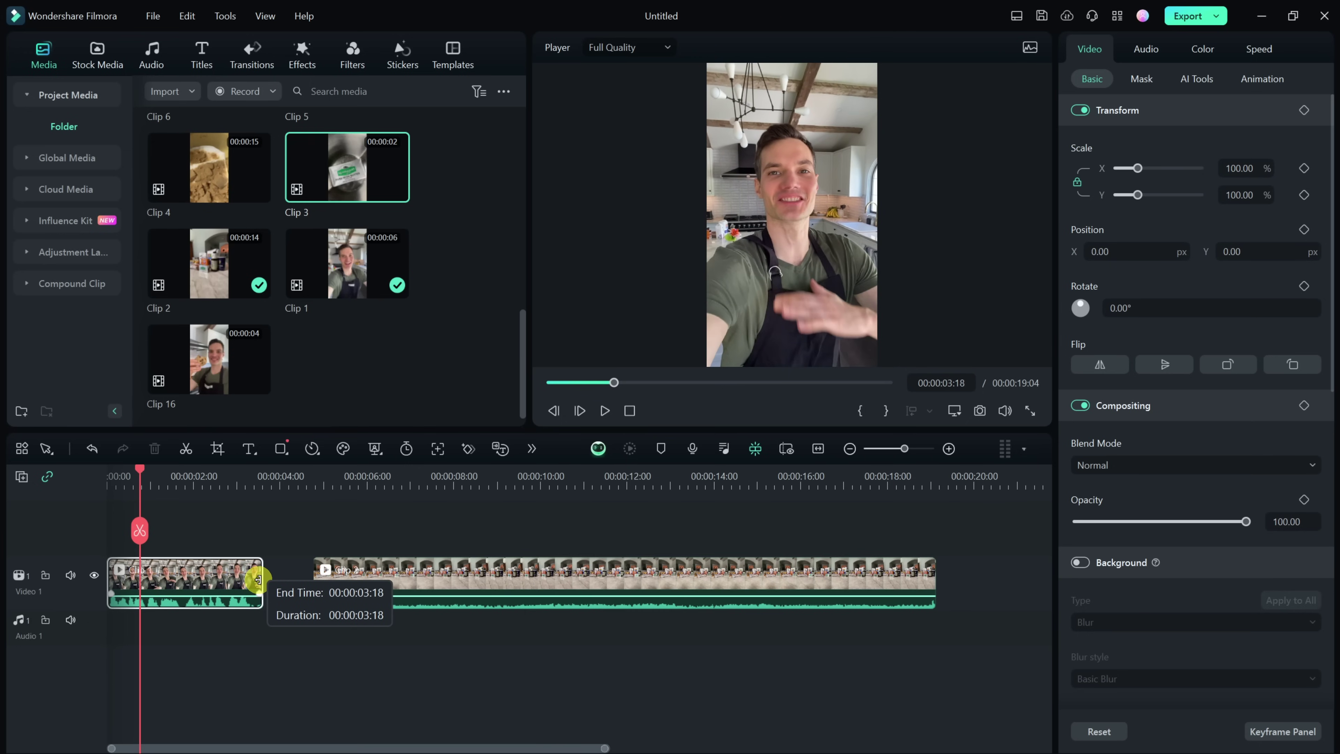
pyautogui.moveTo(258, 580); pyautogui.dragTo(259, 579)
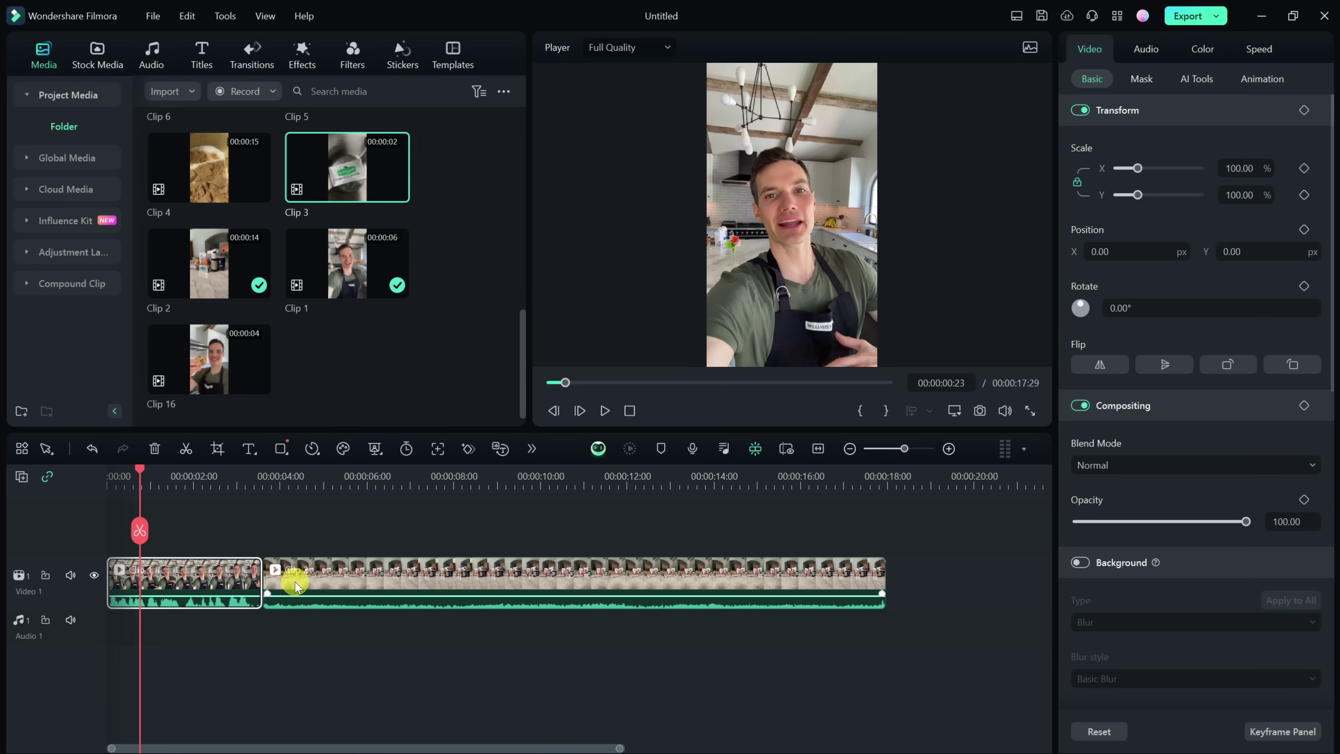
pyautogui.moveTo(260, 593); pyautogui.dragTo(259, 593)
pyautogui.hotkey('ctrl', 'z')
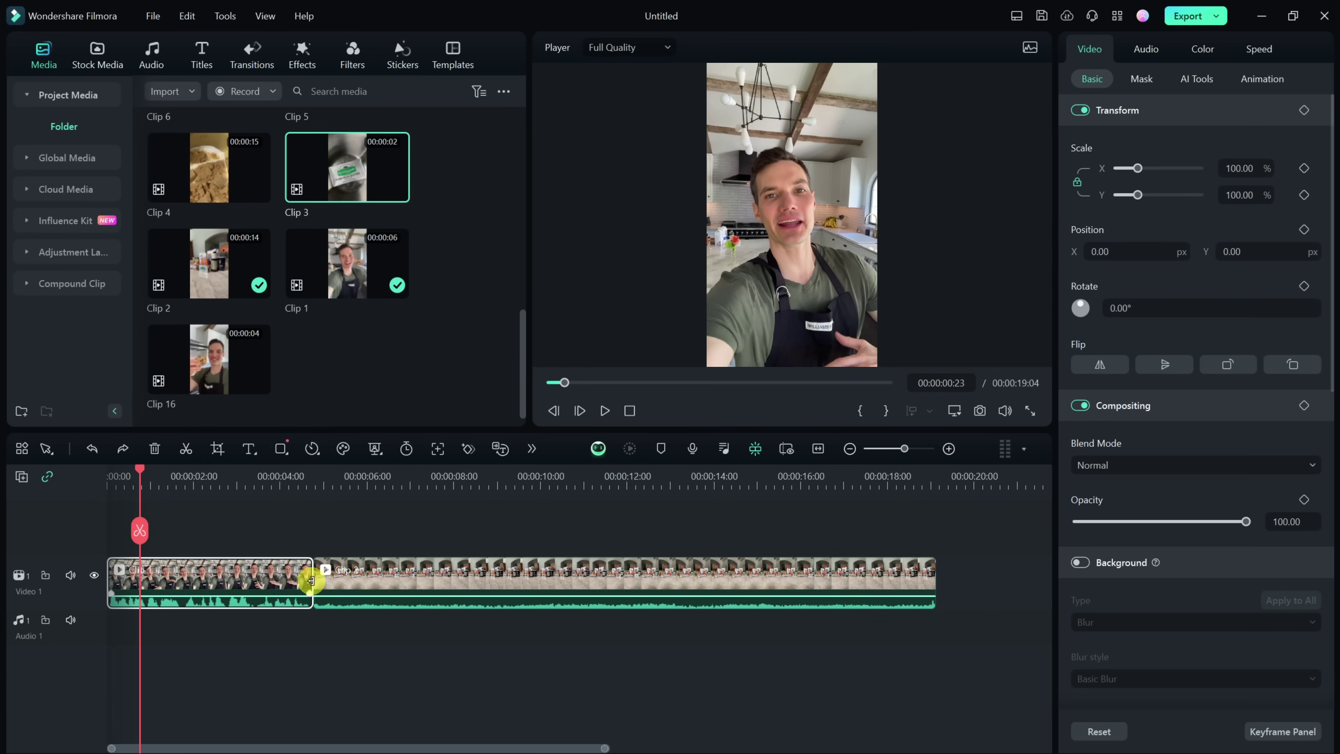
# Step: Turn off Auto Ripple and shorten the end of Clip 1 so a gap is left before Clip 2
pyautogui.click(48, 479)
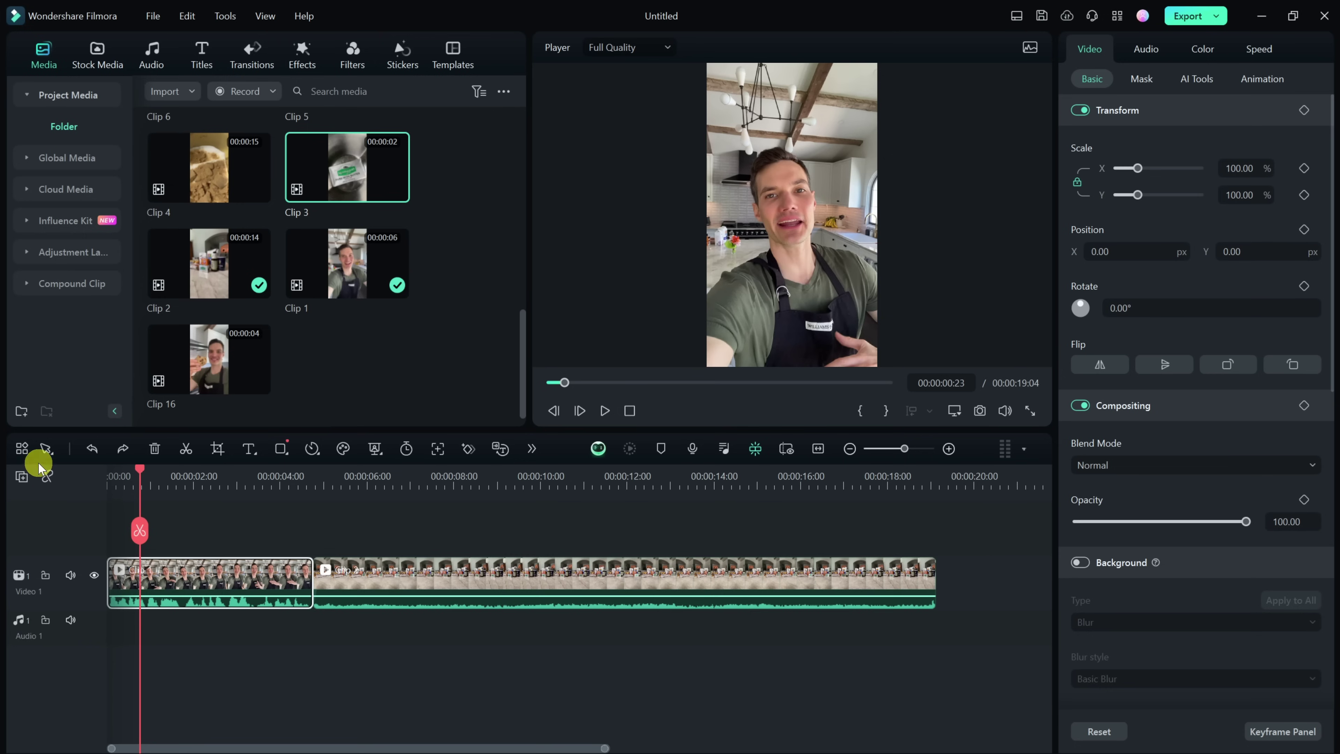
pyautogui.moveTo(311, 575); pyautogui.dragTo(255, 574)
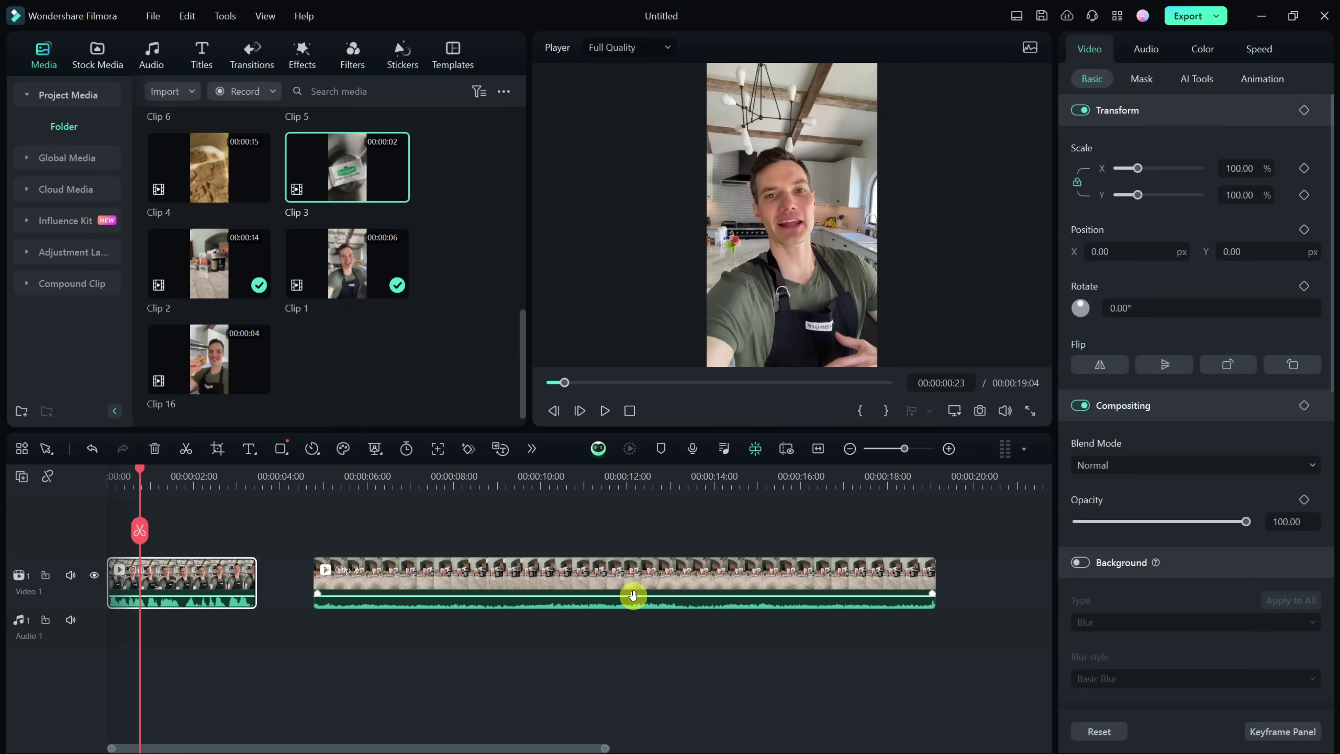
# Step: Move Clip 2 against the end of Clip 1 to close the gap, and undo the move and the end trim
pyautogui.moveTo(478, 570); pyautogui.dragTo(425, 572)
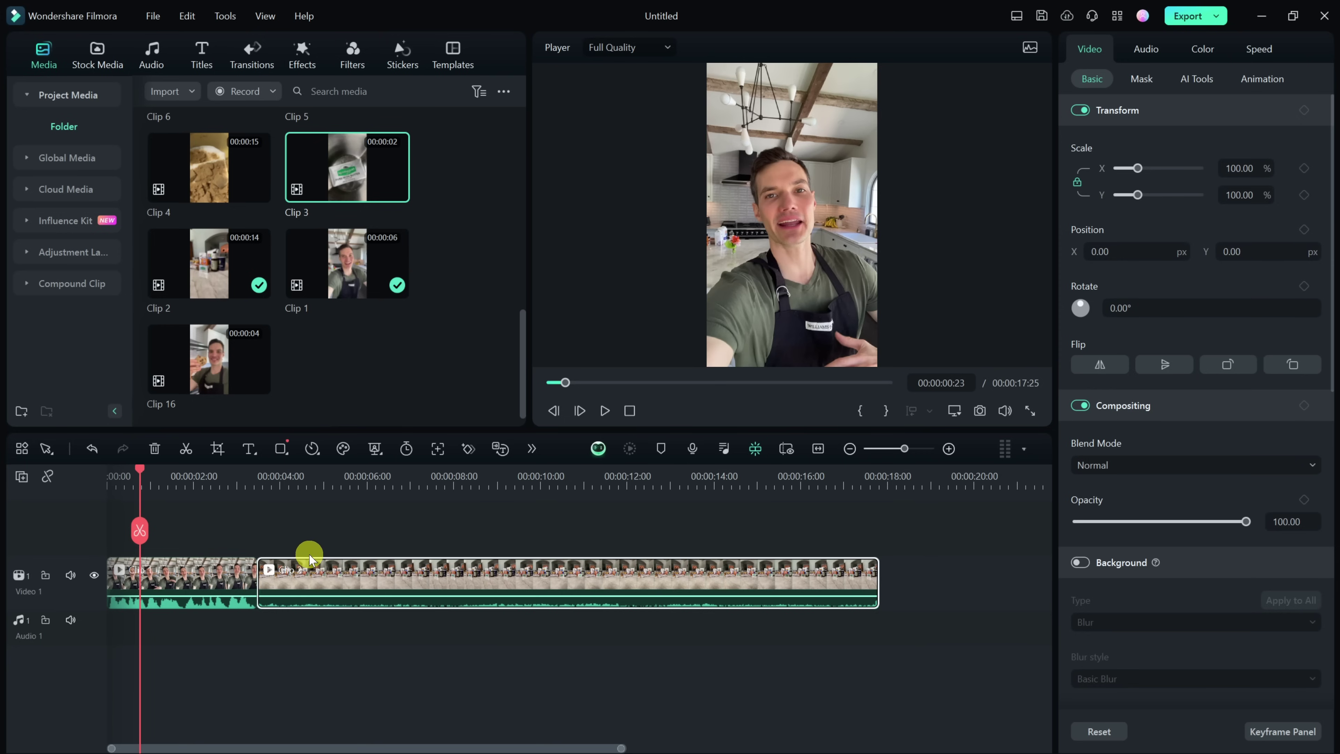
pyautogui.hotkey('ctrl', 'z')
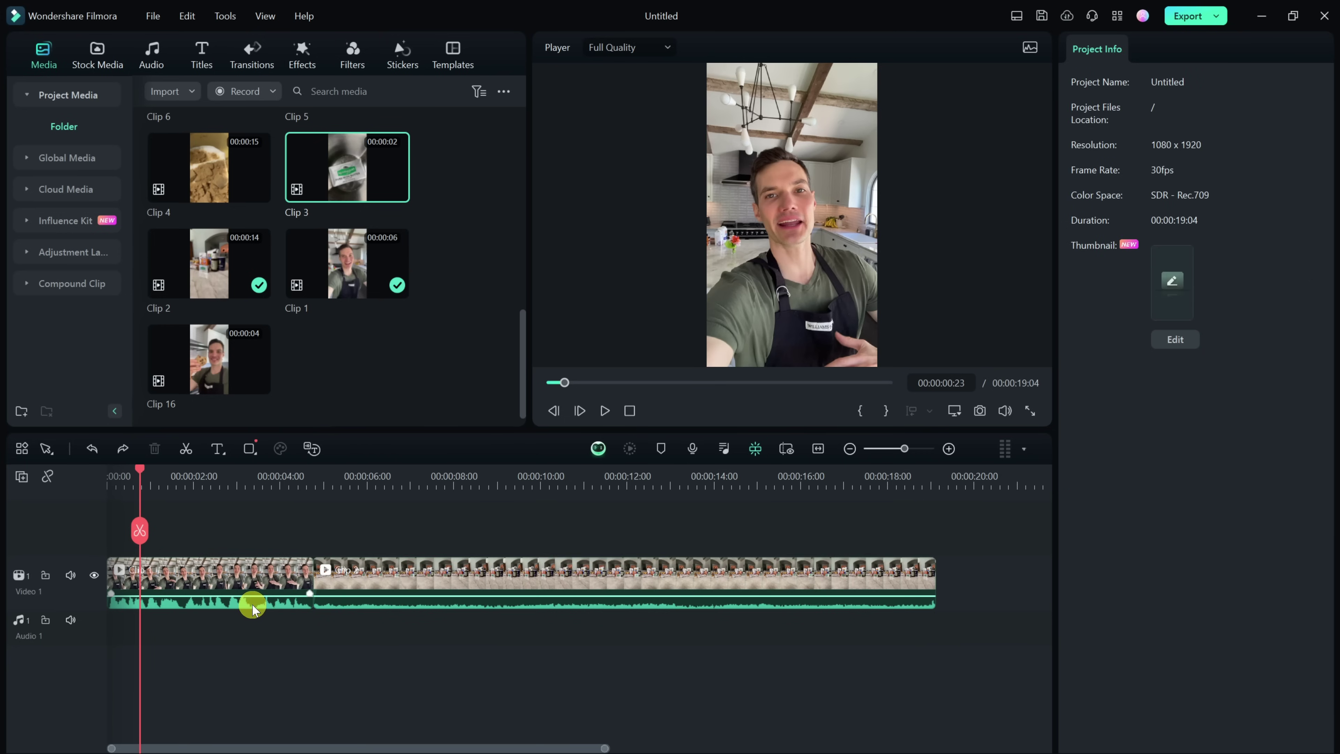
# Step: Extend the end of Clip 1 to bring back its trimmed footage, and undo the edits back to the original untrimmed clip
pyautogui.moveTo(305, 594); pyautogui.dragTo(309, 592)
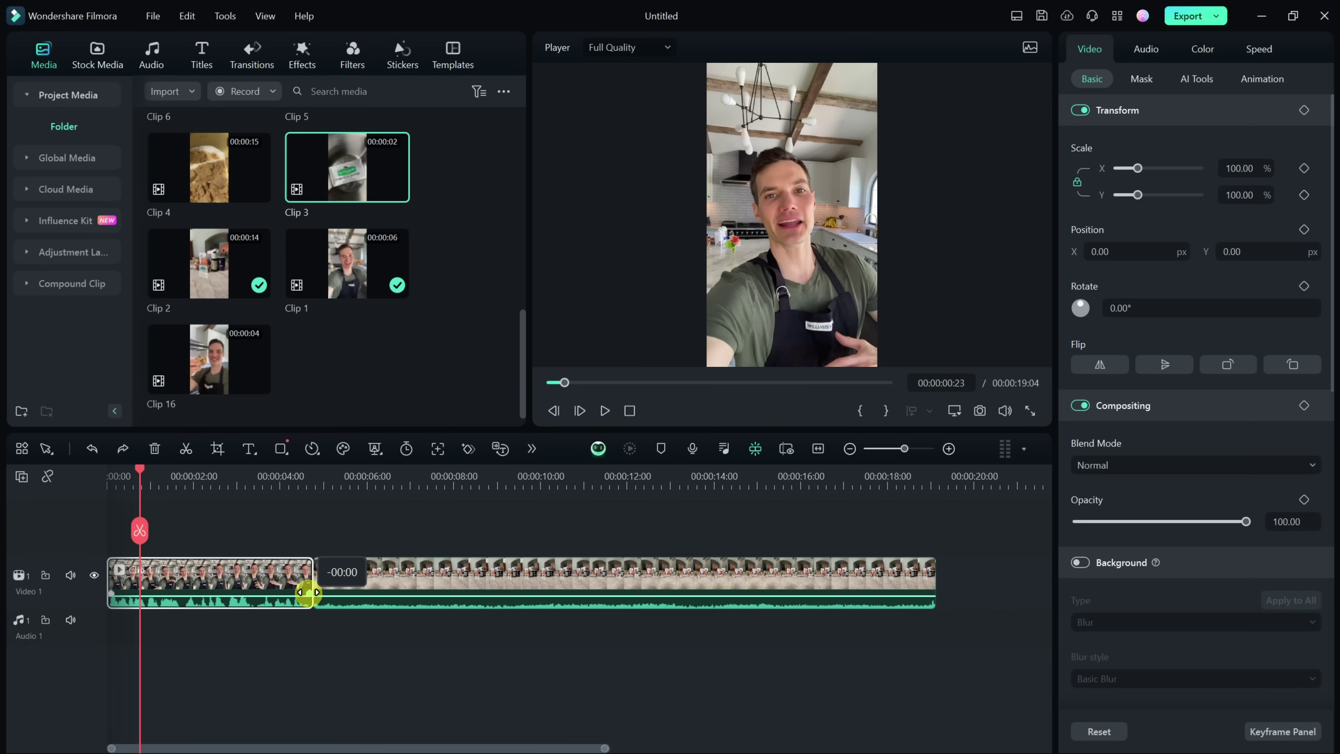
pyautogui.moveTo(308, 592); pyautogui.dragTo(335, 609)
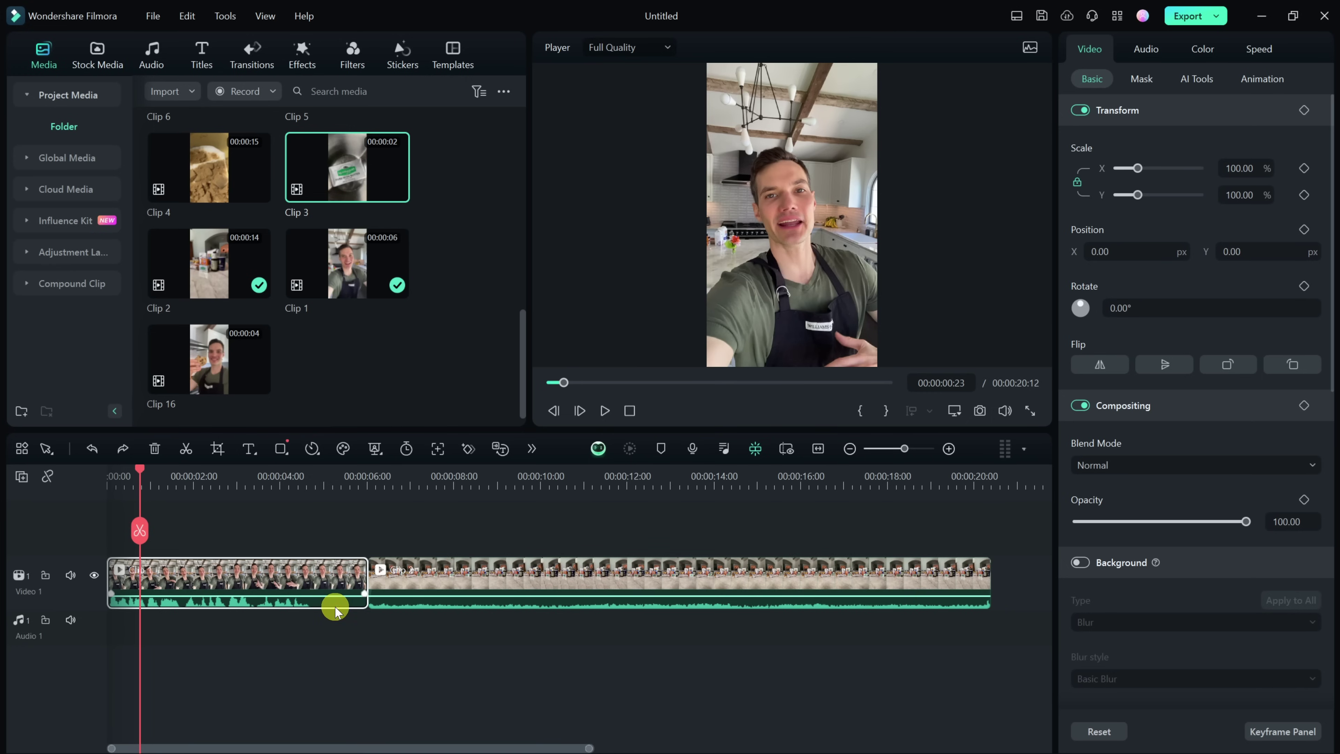
pyautogui.hotkey('ctrl', 'z')
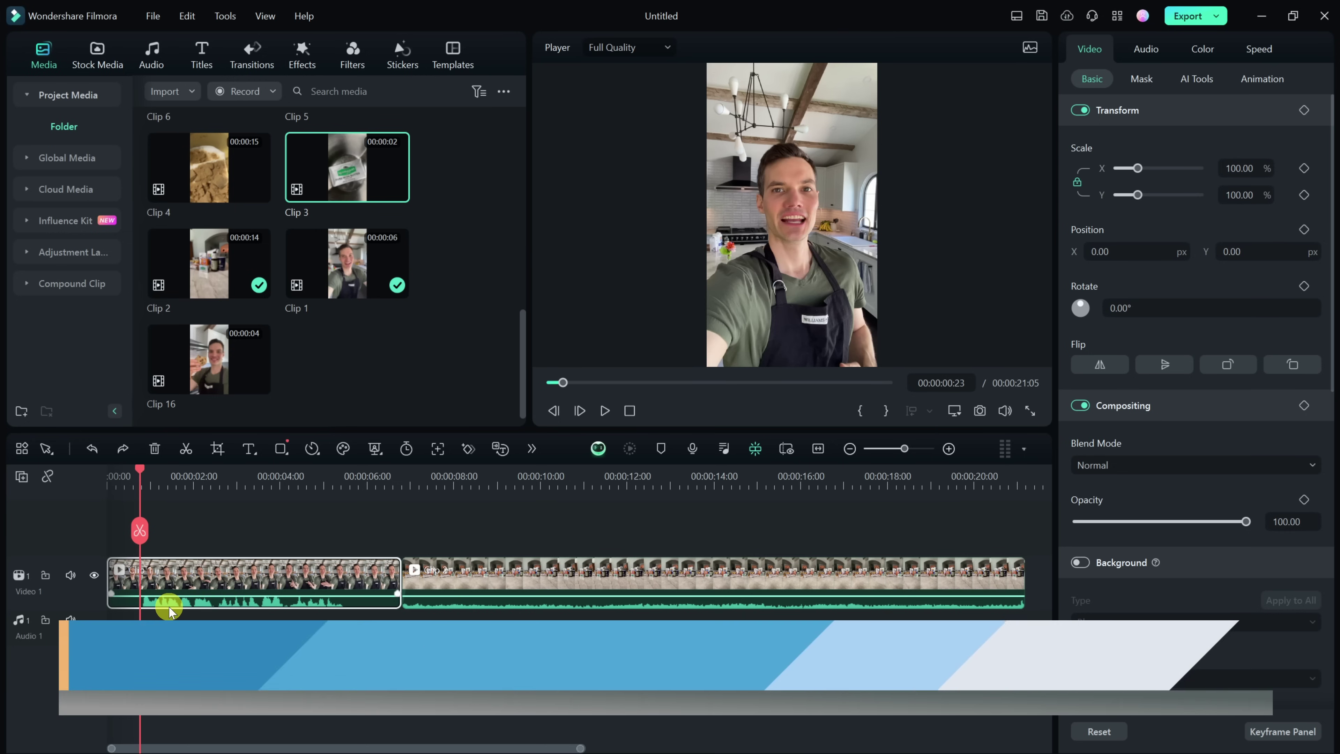
# Step: Try trimming the start of Clip 1 to the playhead without ripple, undo it, and turn Auto Ripple back on
pyautogui.hotkey('alt', '[')
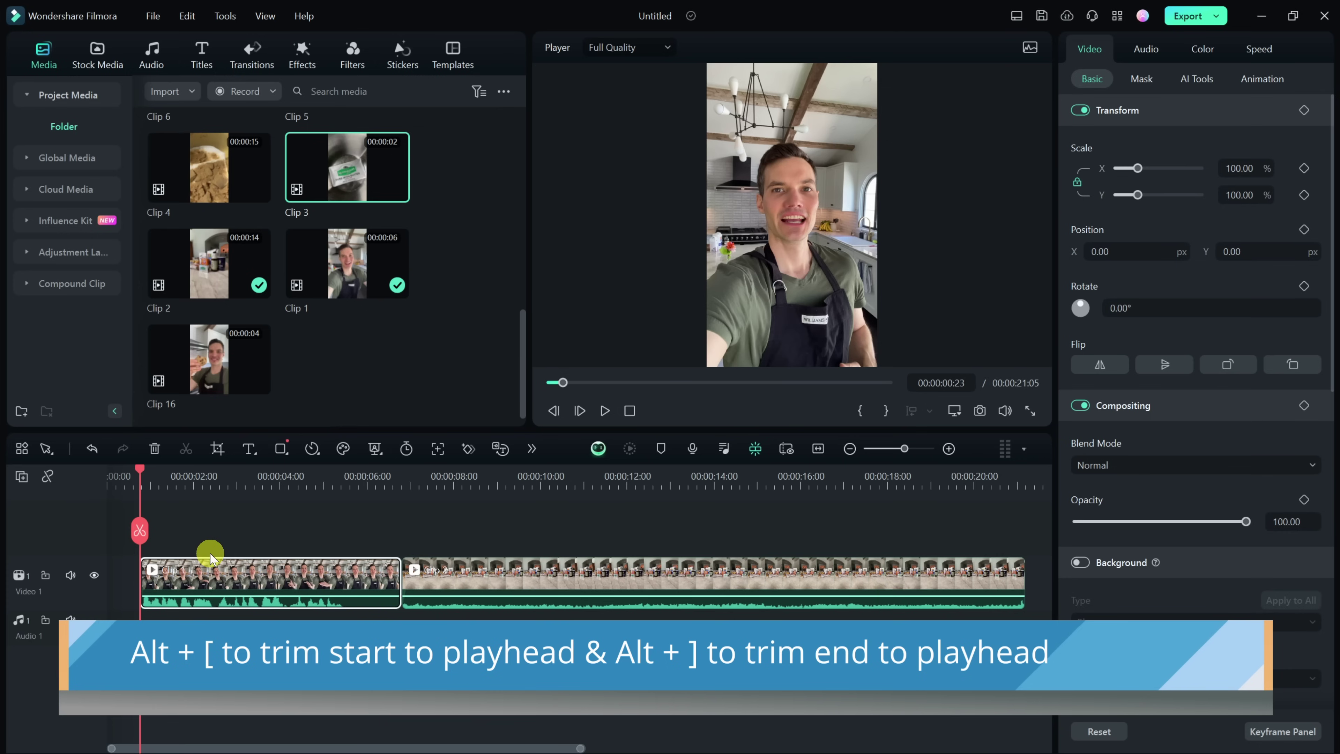
pyautogui.hotkey('ctrl', 'z')
pyautogui.click(48, 476)
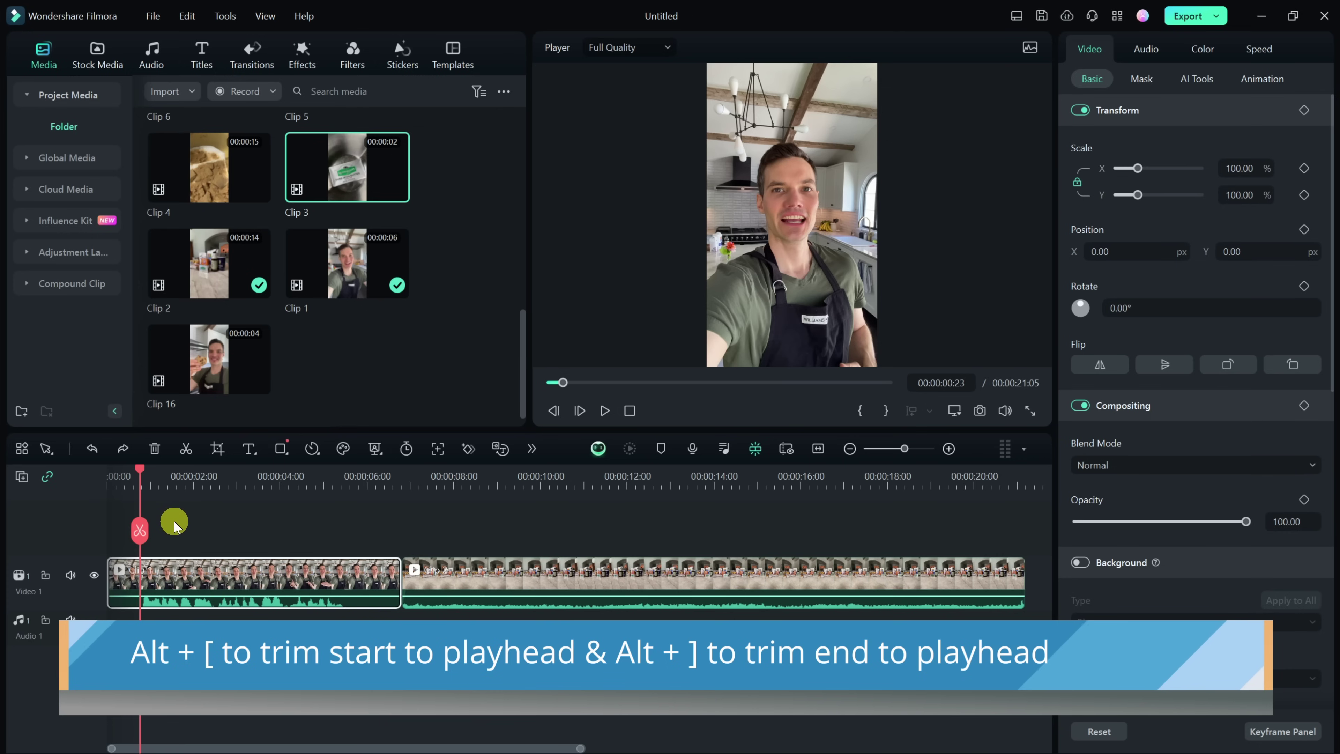
# Step: Trim the start of Clip 1 to the playhead and its end at 00:00:04:22, and undo both trims
pyautogui.hotkey('alt', '[')
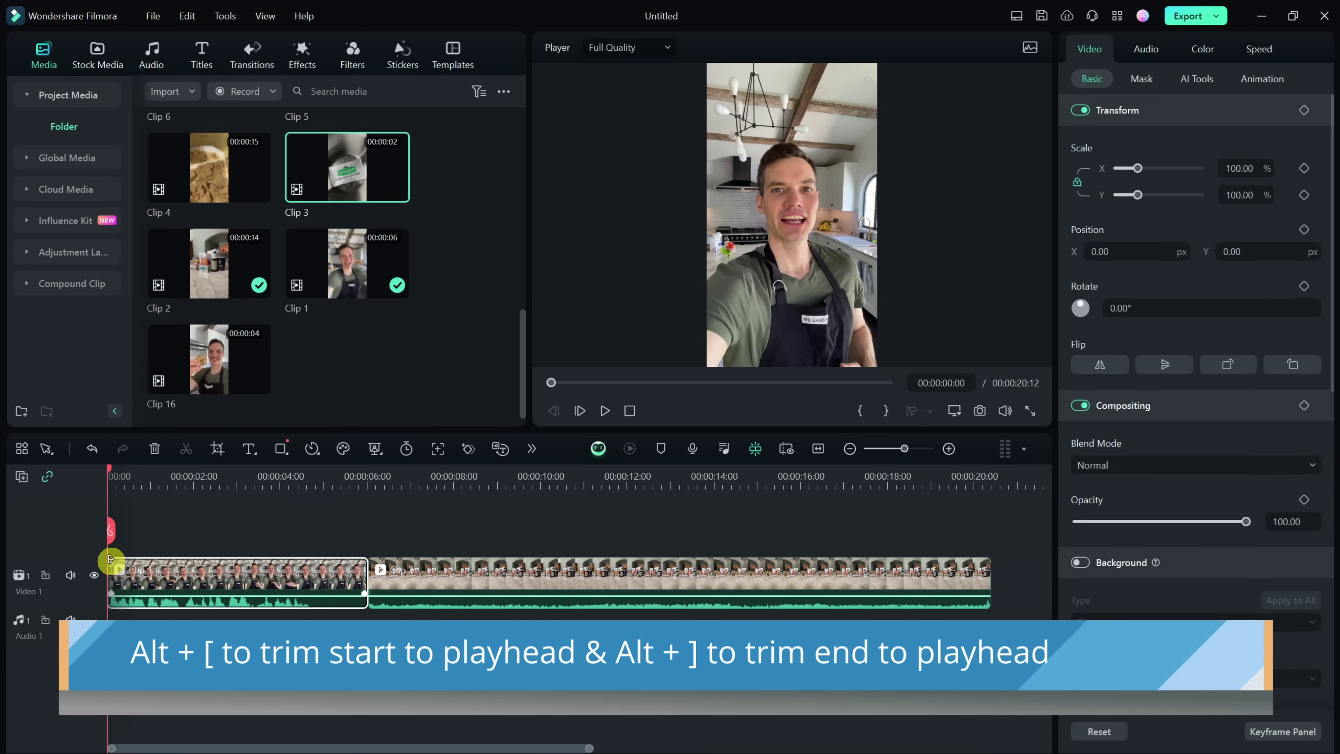
pyautogui.moveTo(109, 471); pyautogui.dragTo(311, 477)
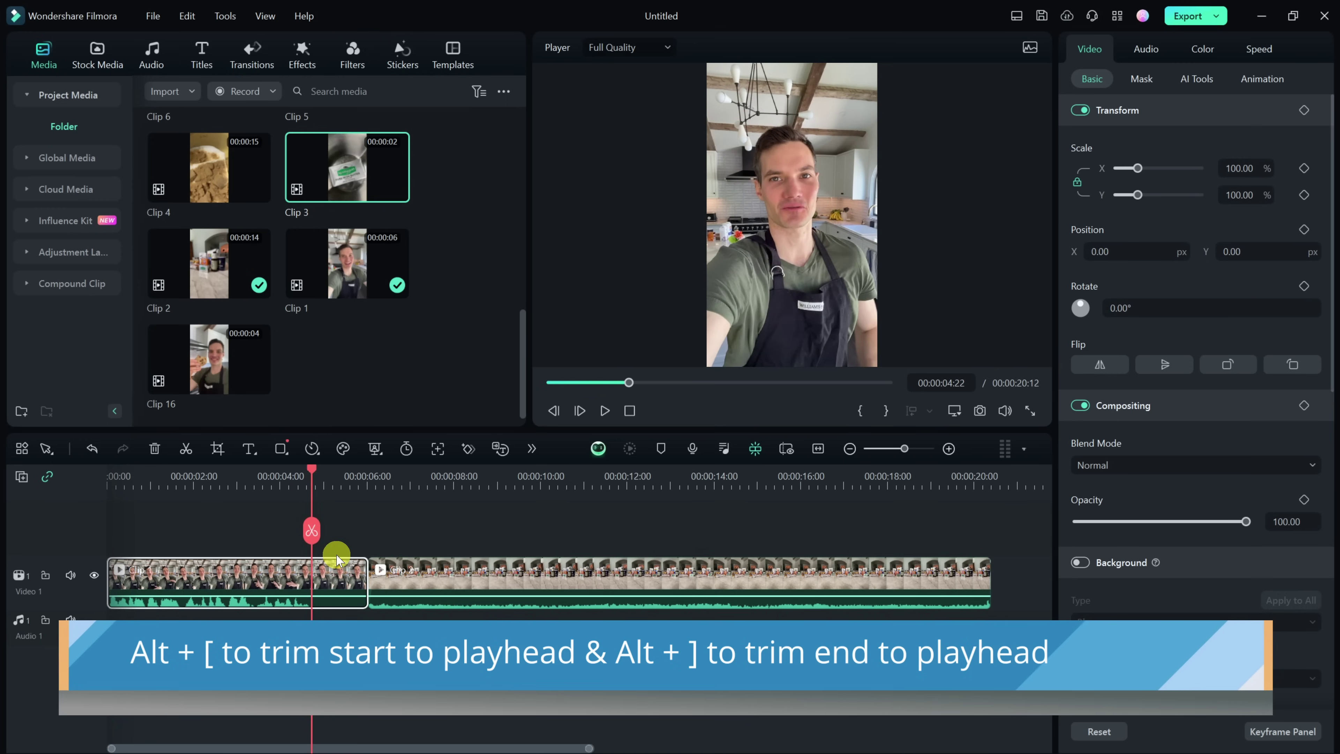
pyautogui.hotkey('alt', ']')
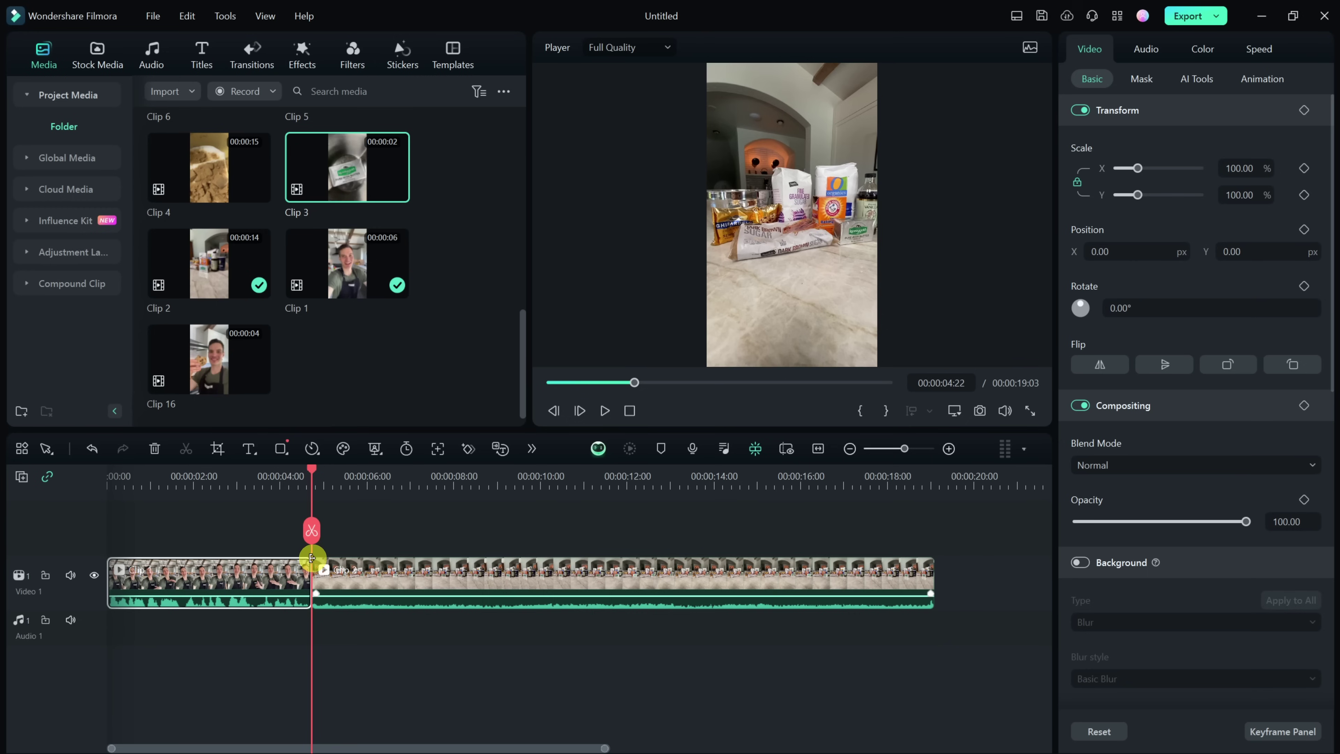
pyautogui.moveTo(311, 558); pyautogui.dragTo(401, 558)
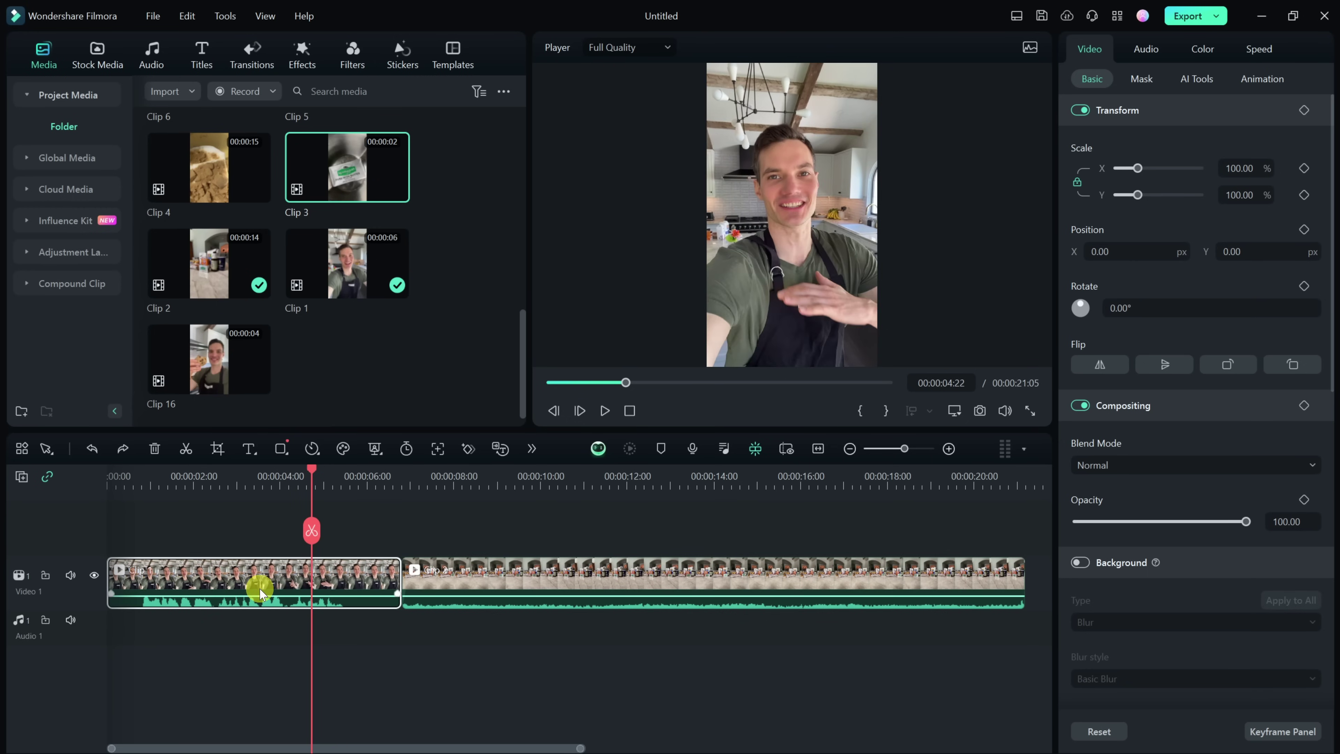
# Step: Transcribe Clip 1 with AI Text Based Editing, using English (US) as the language
pyautogui.rightClick(343, 577)
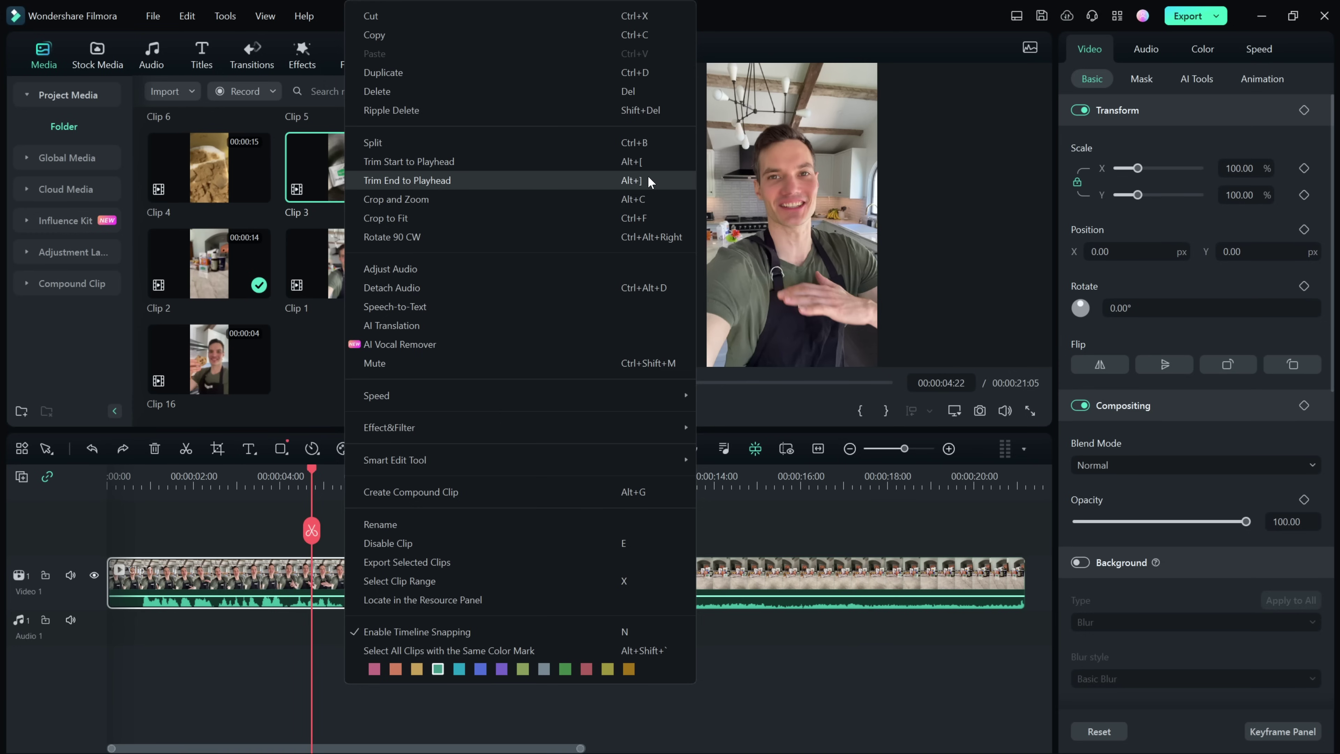
pyautogui.moveTo(437, 462)
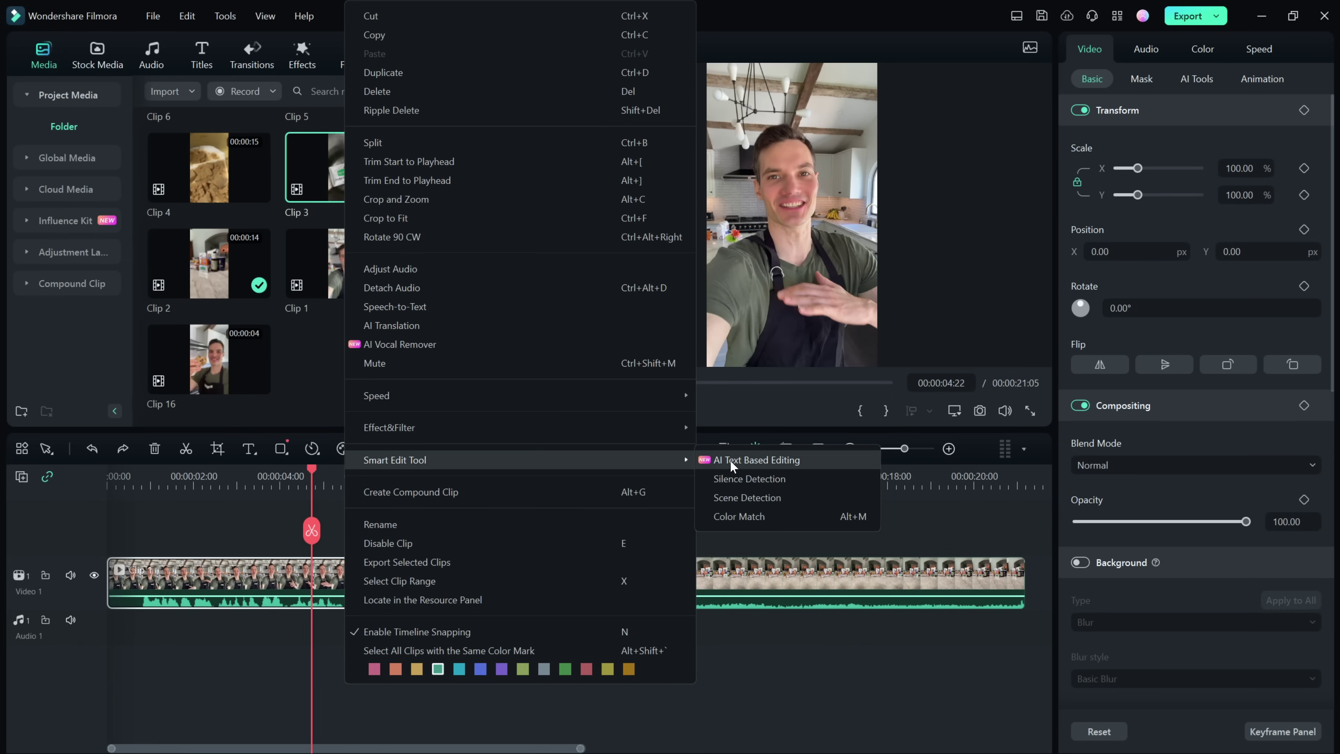
pyautogui.click(776, 459)
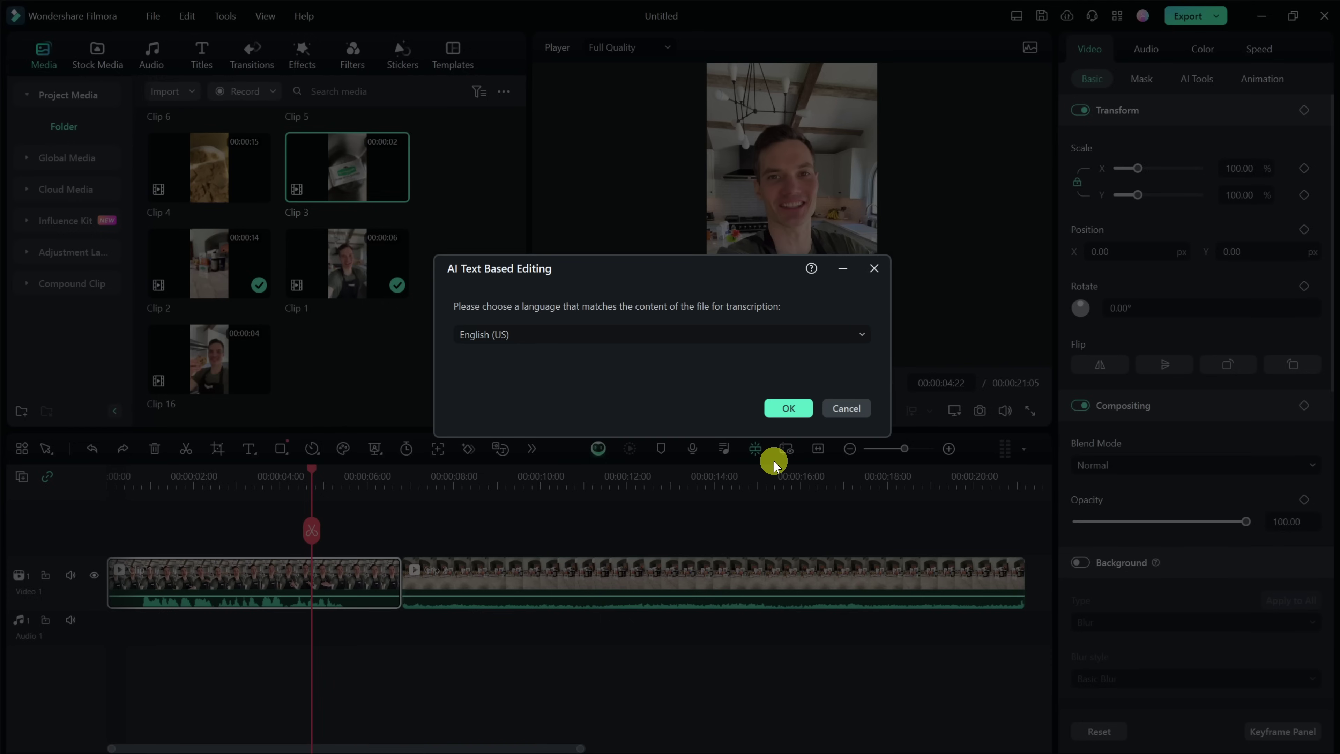
pyautogui.click(787, 409)
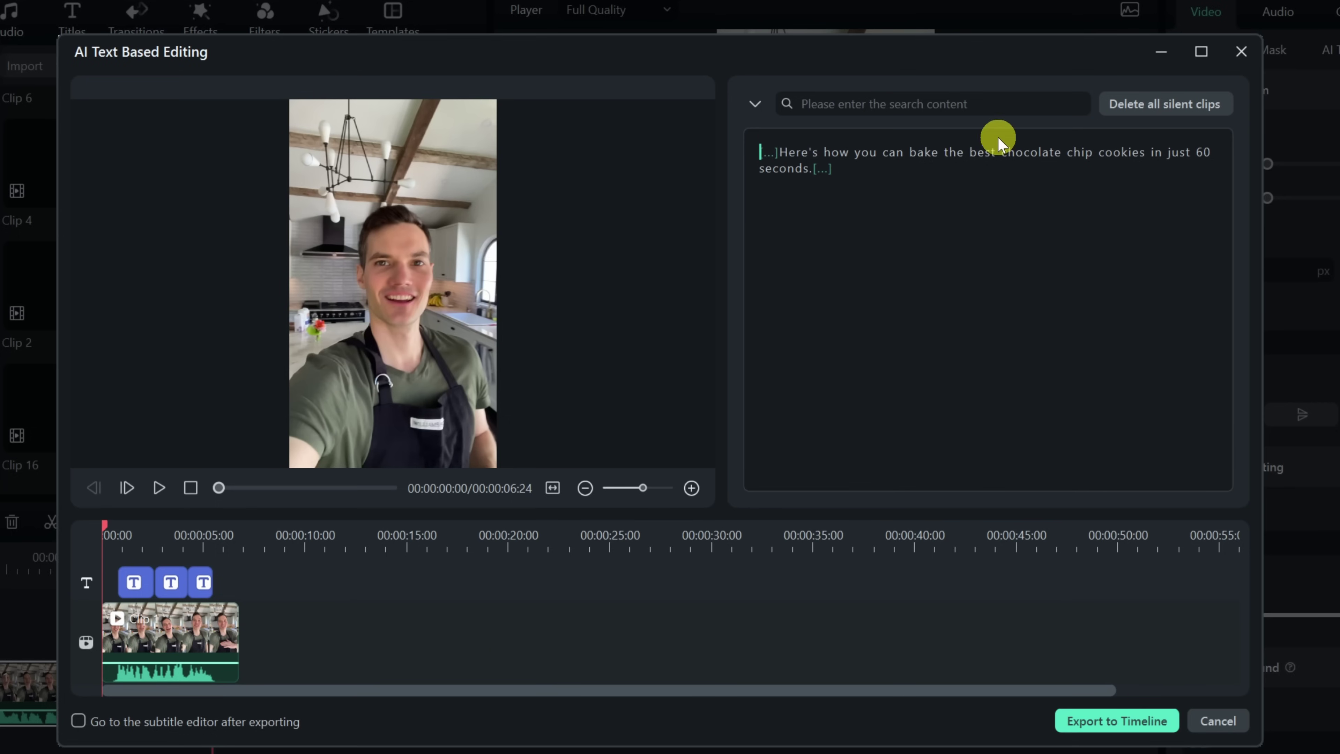
# Step: Try deleting the word "chocolate" from the transcript, and undo the deletion
pyautogui.click(830, 152)
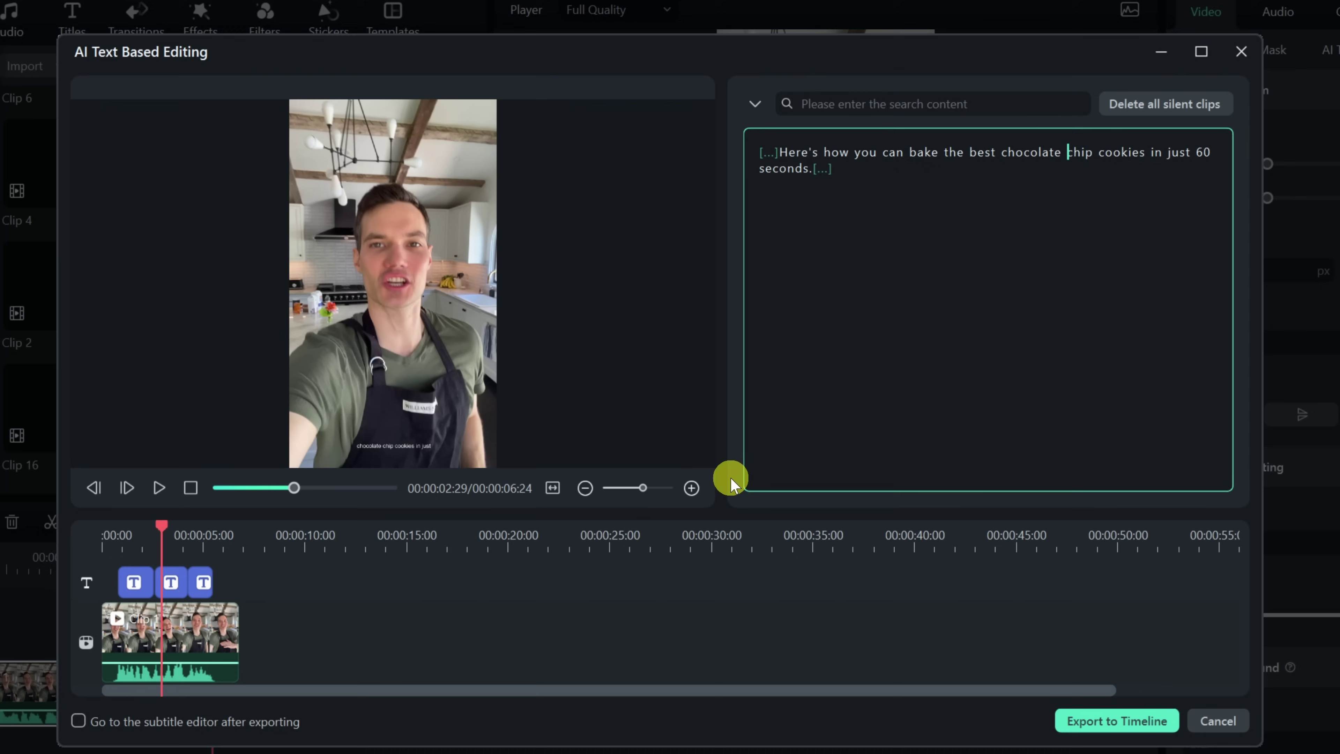
pyautogui.hotkey('ctrl', 'shift', 'Left')
pyautogui.press('Delete')
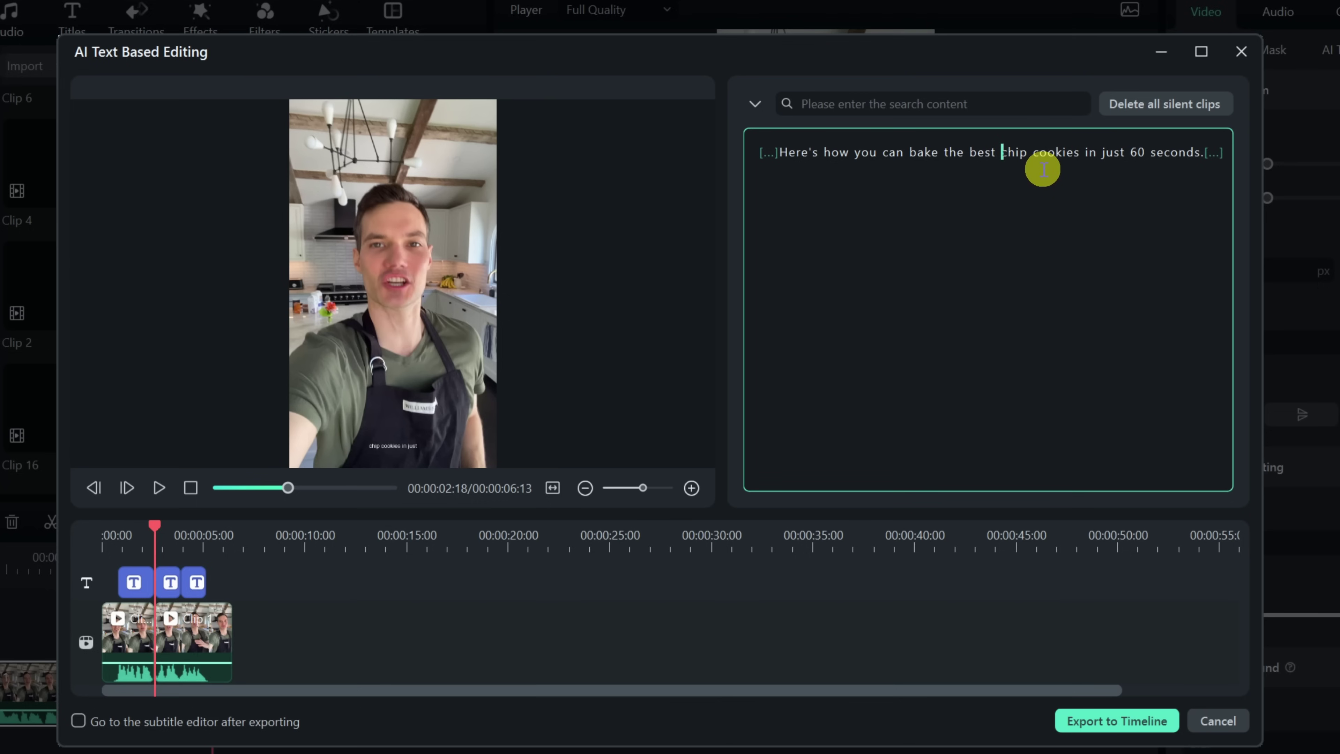
pyautogui.hotkey('ctrl', 'z')
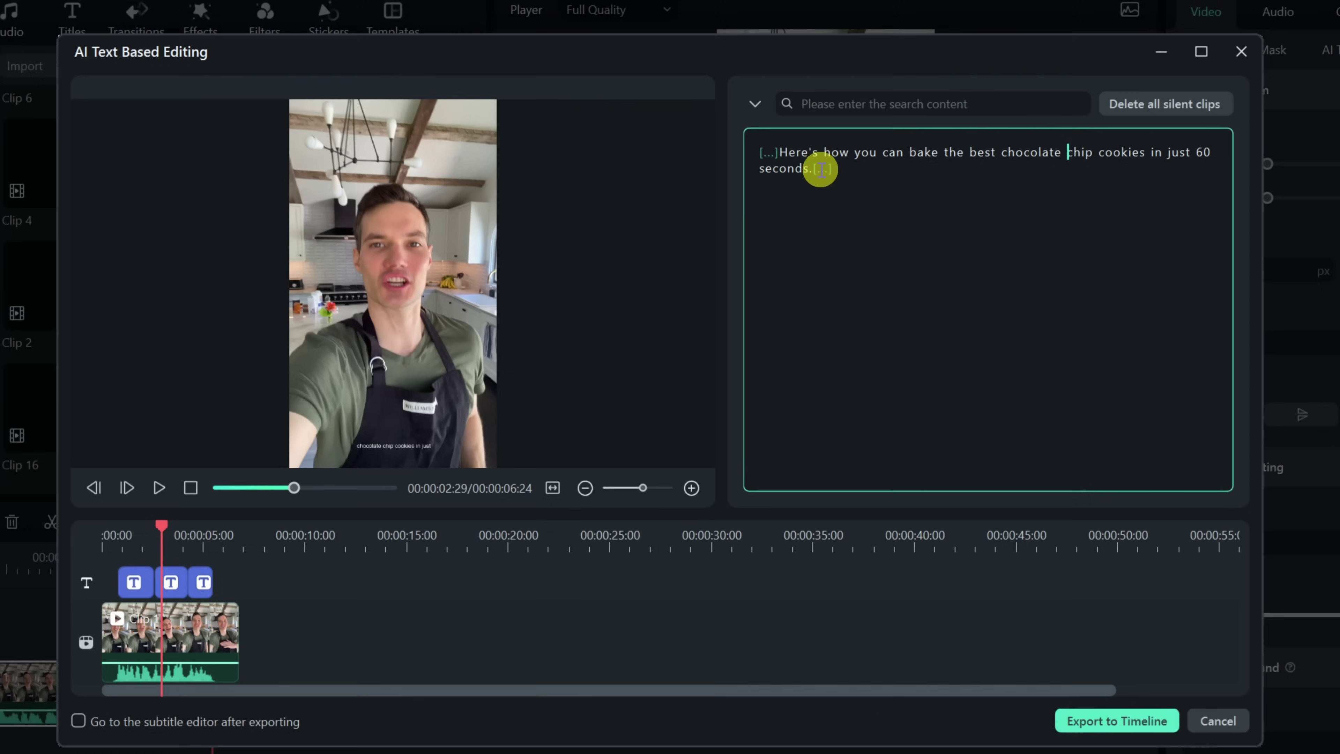
# Step: Delete all silent clips from the transcript of Clip 1 and export the edited result to the timeline
pyautogui.moveTo(826, 169)
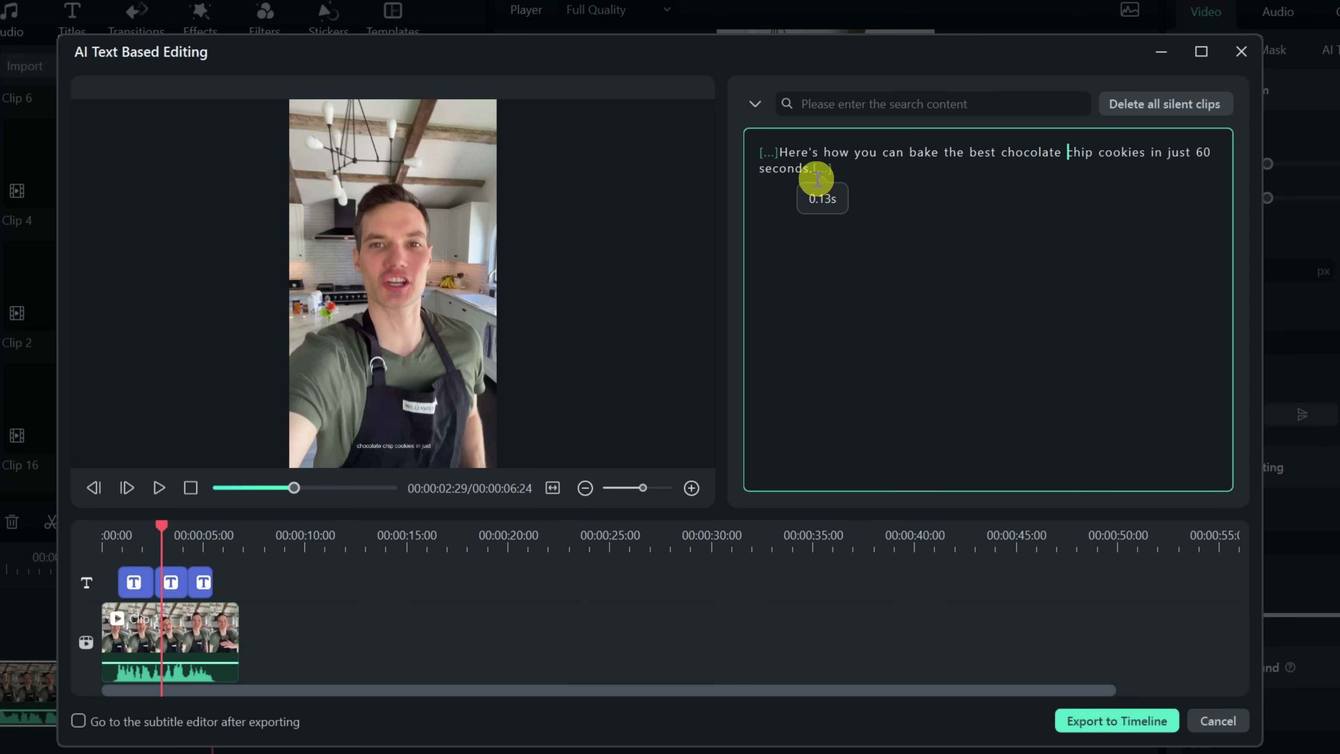
pyautogui.click(776, 152)
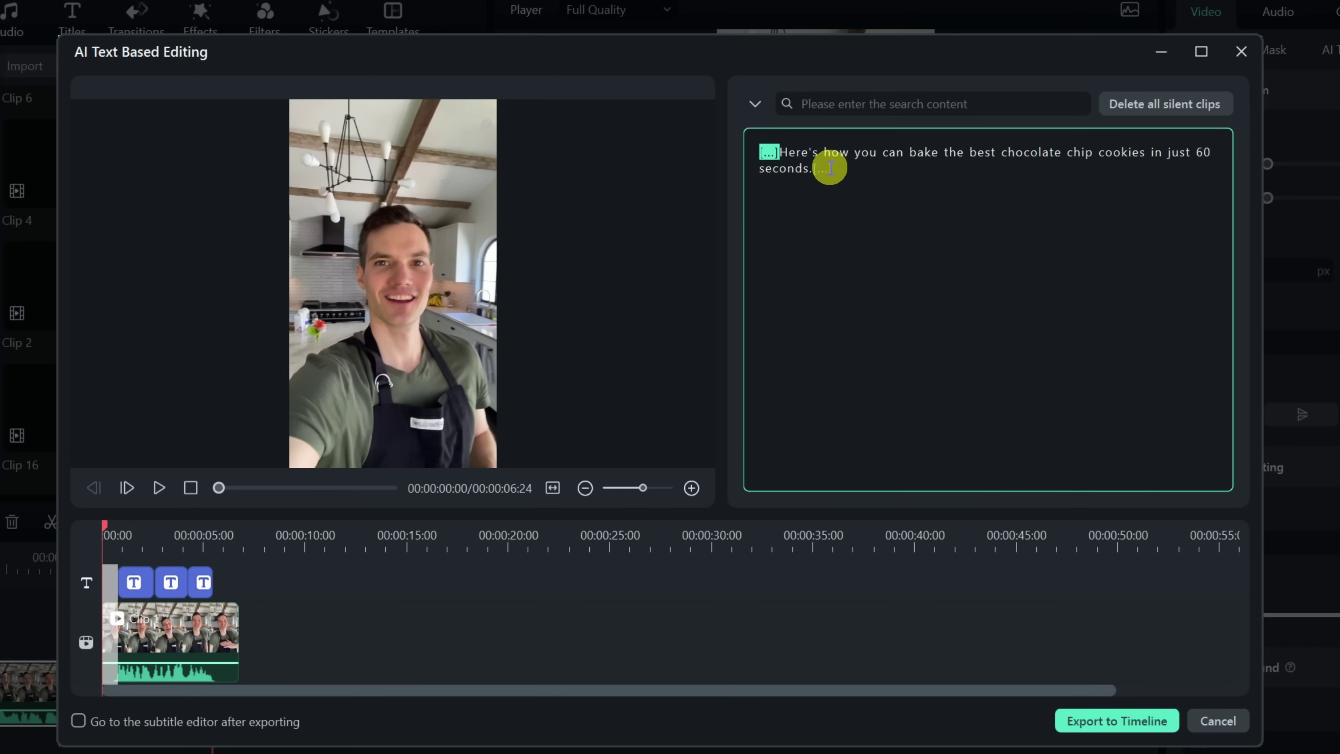
pyautogui.click(854, 174)
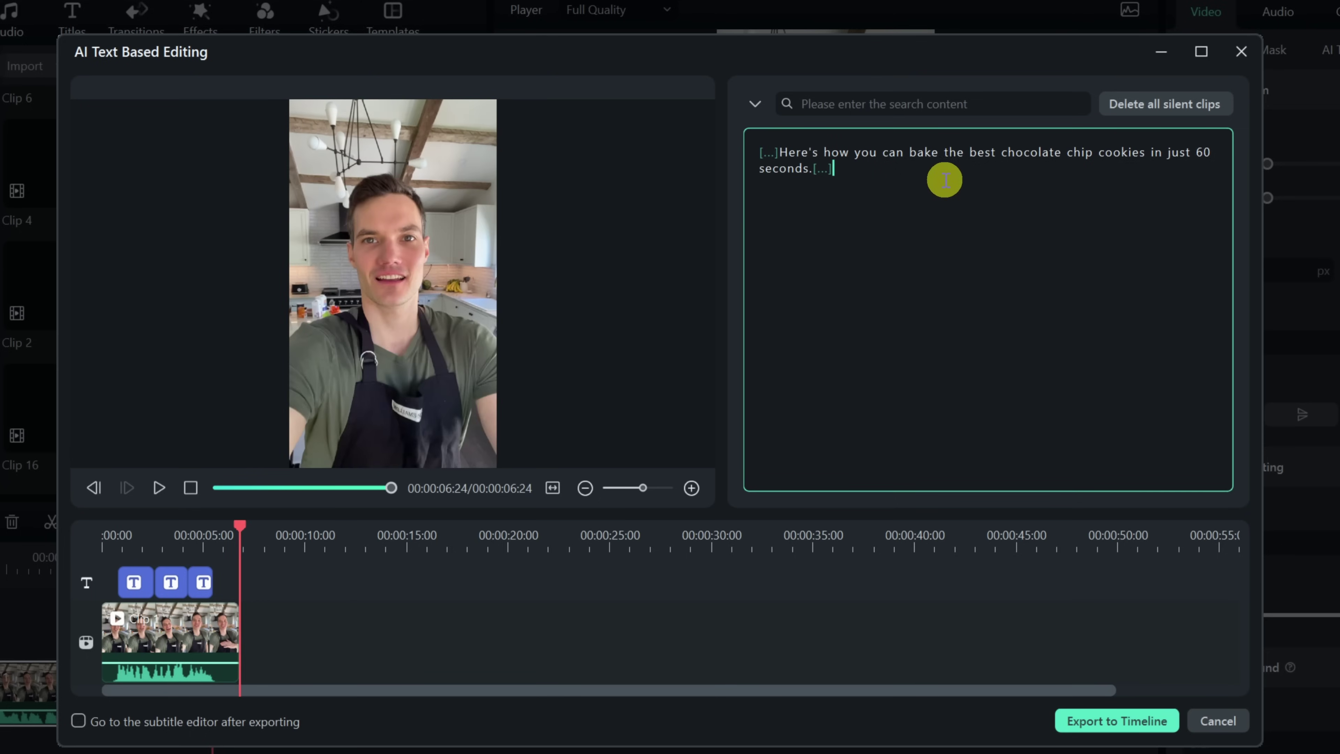
pyautogui.moveTo(1139, 107)
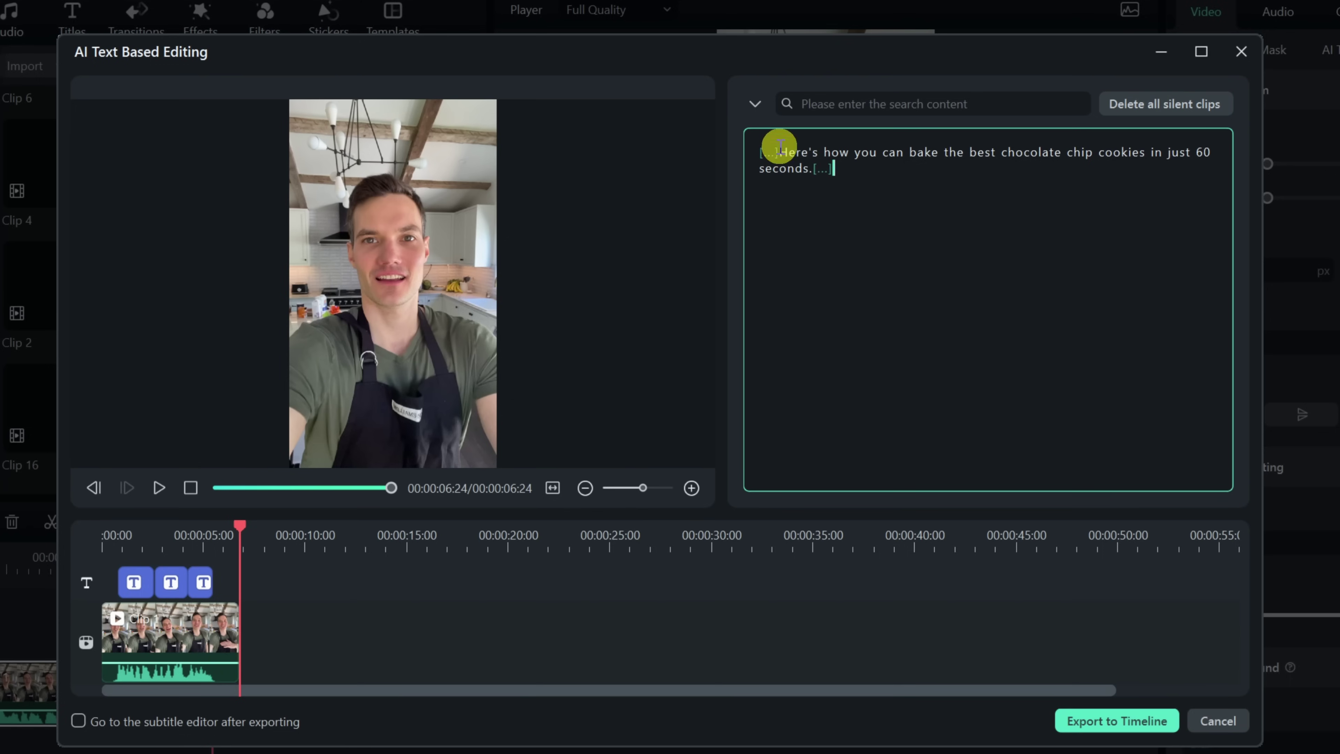
pyautogui.click(1174, 111)
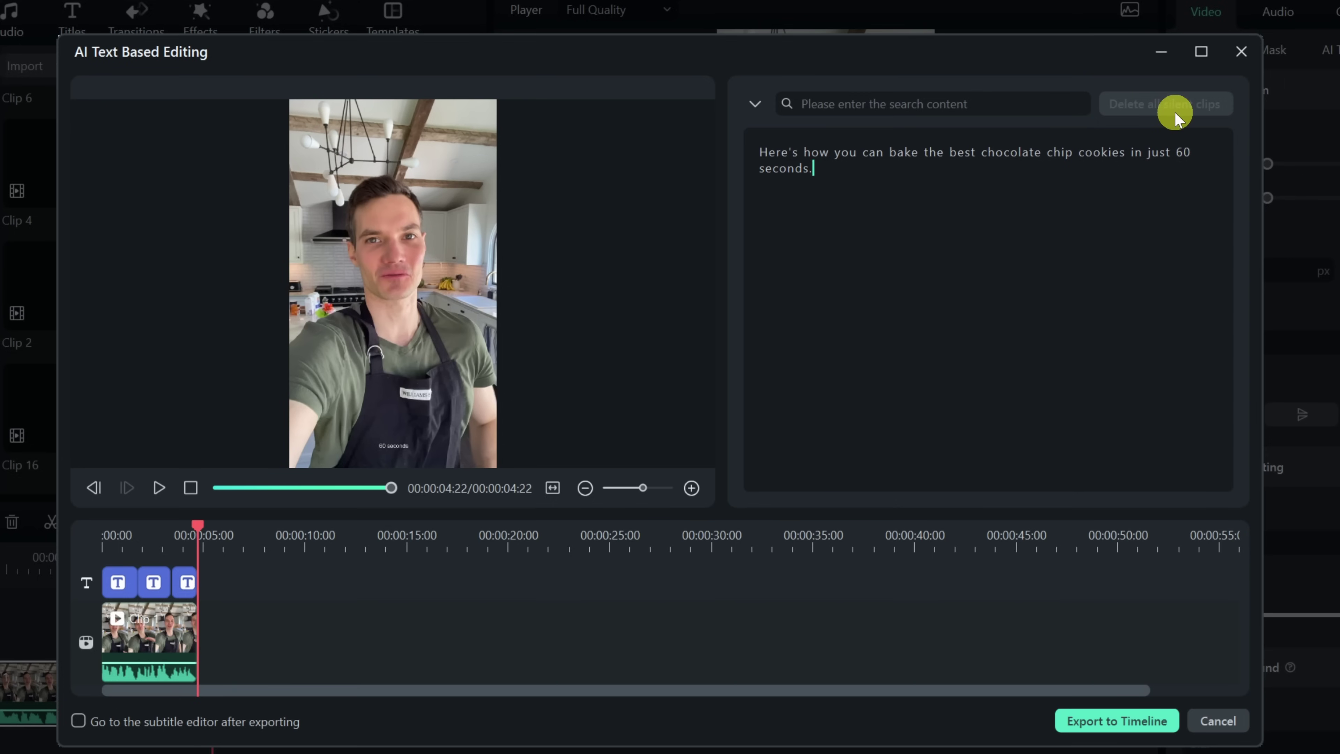
pyautogui.click(187, 596)
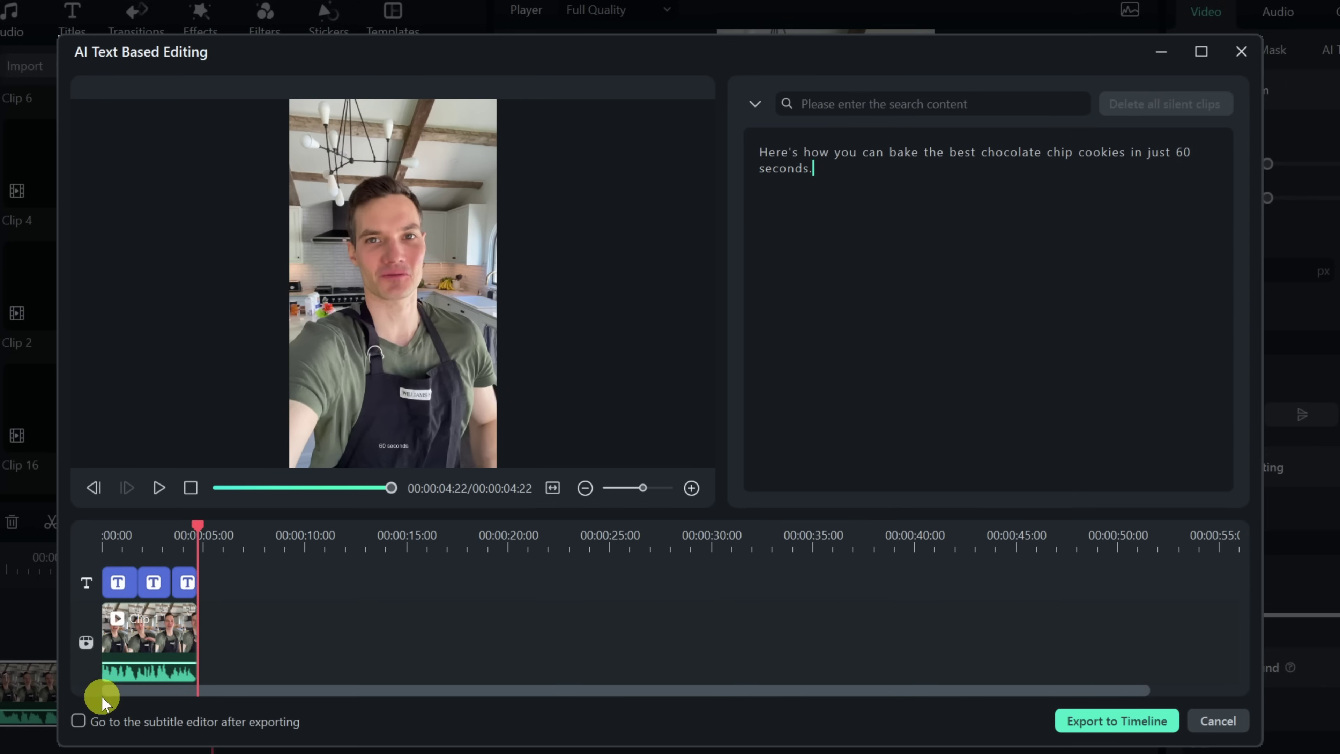
pyautogui.click(1130, 723)
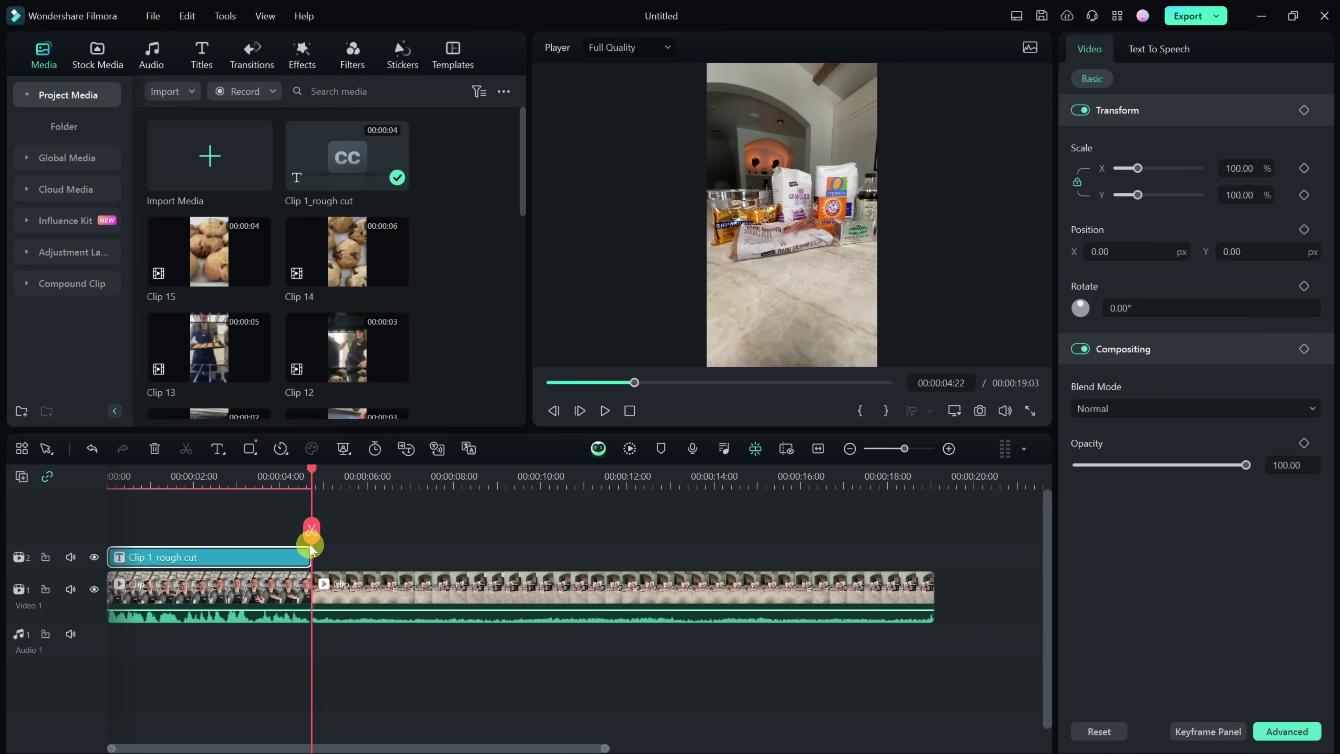
# Step: Check the captions over the exported clip and delete the "Clip 1_rough cut" subtitle clip from the timeline
pyautogui.moveTo(311, 549); pyautogui.dragTo(308, 545)
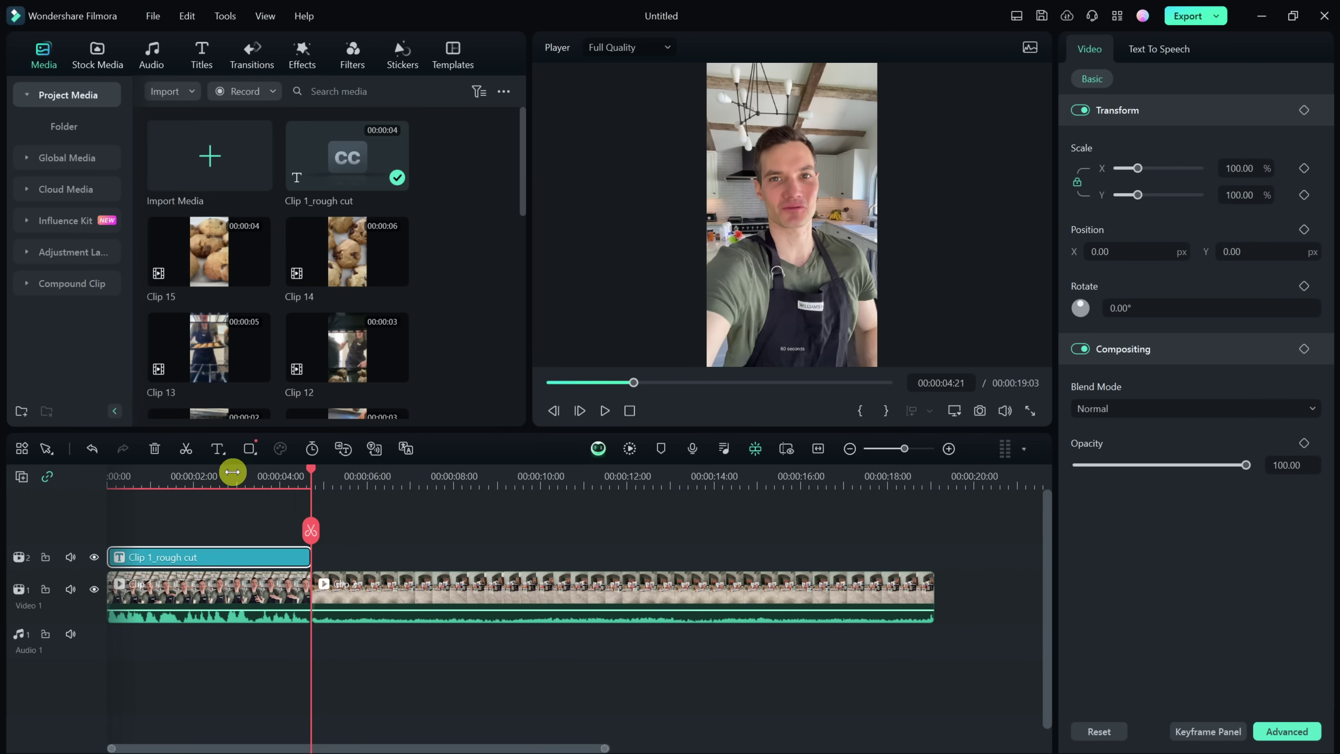
pyautogui.moveTo(309, 471); pyautogui.dragTo(210, 472)
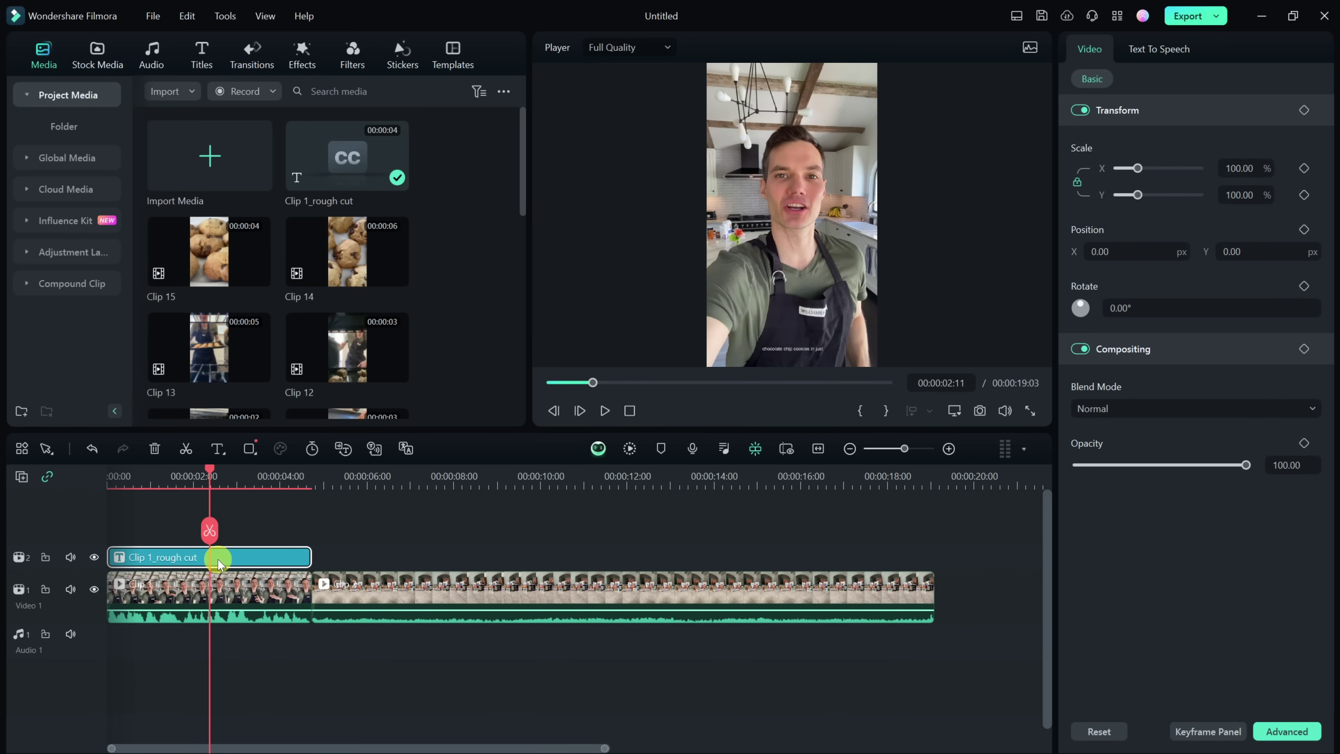
pyautogui.click(218, 589)
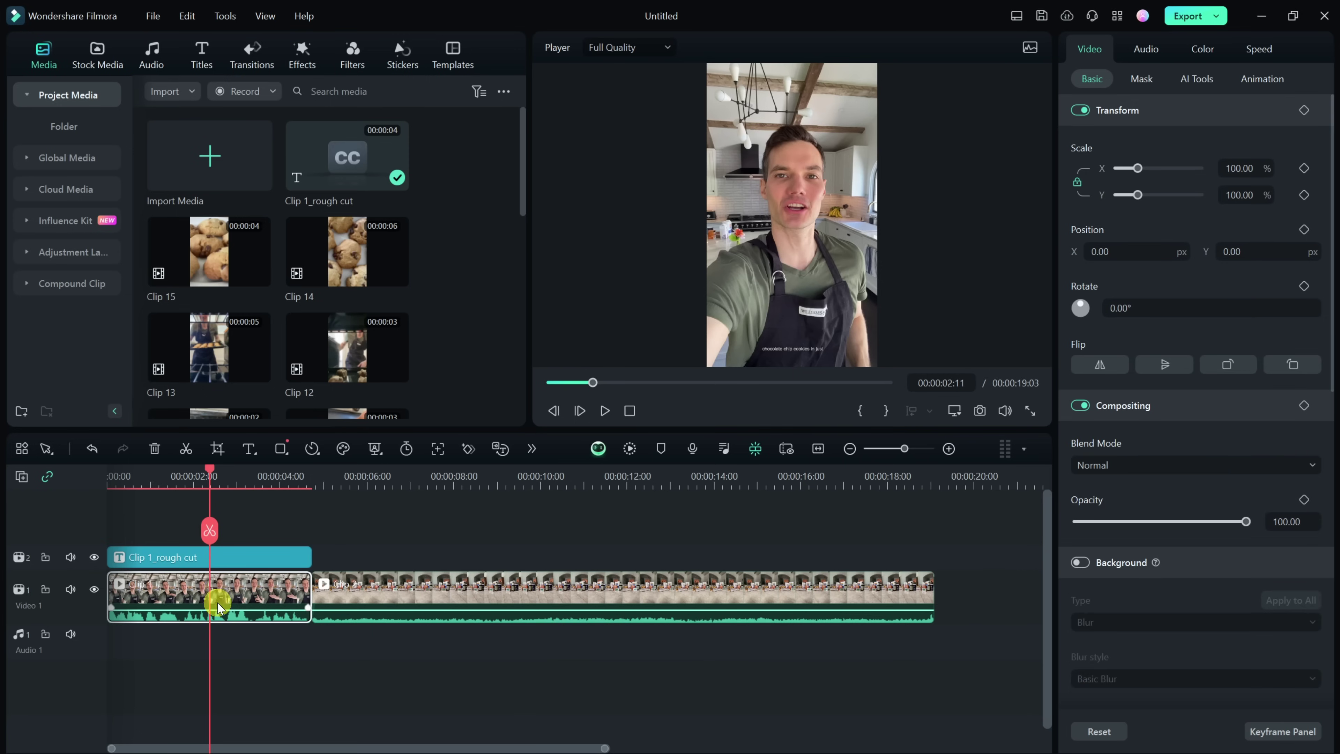
pyautogui.click(209, 560)
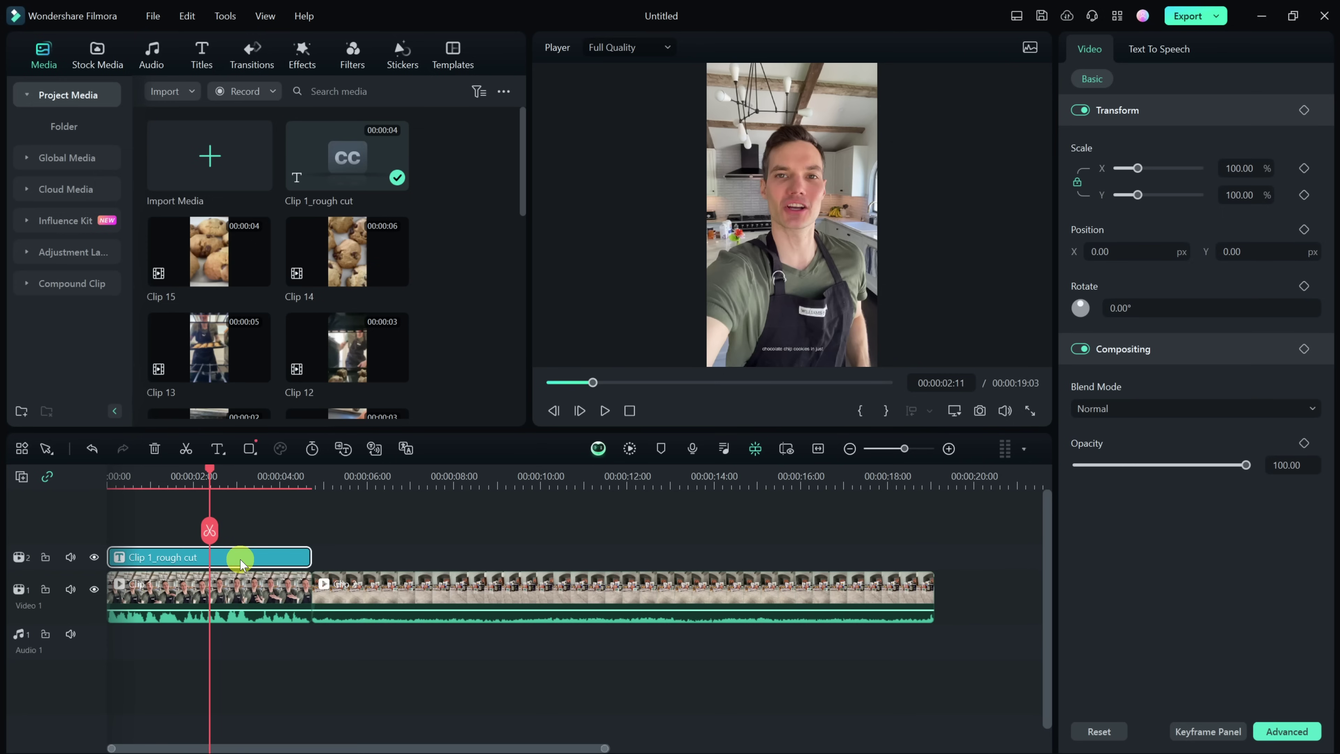
pyautogui.press('Delete')
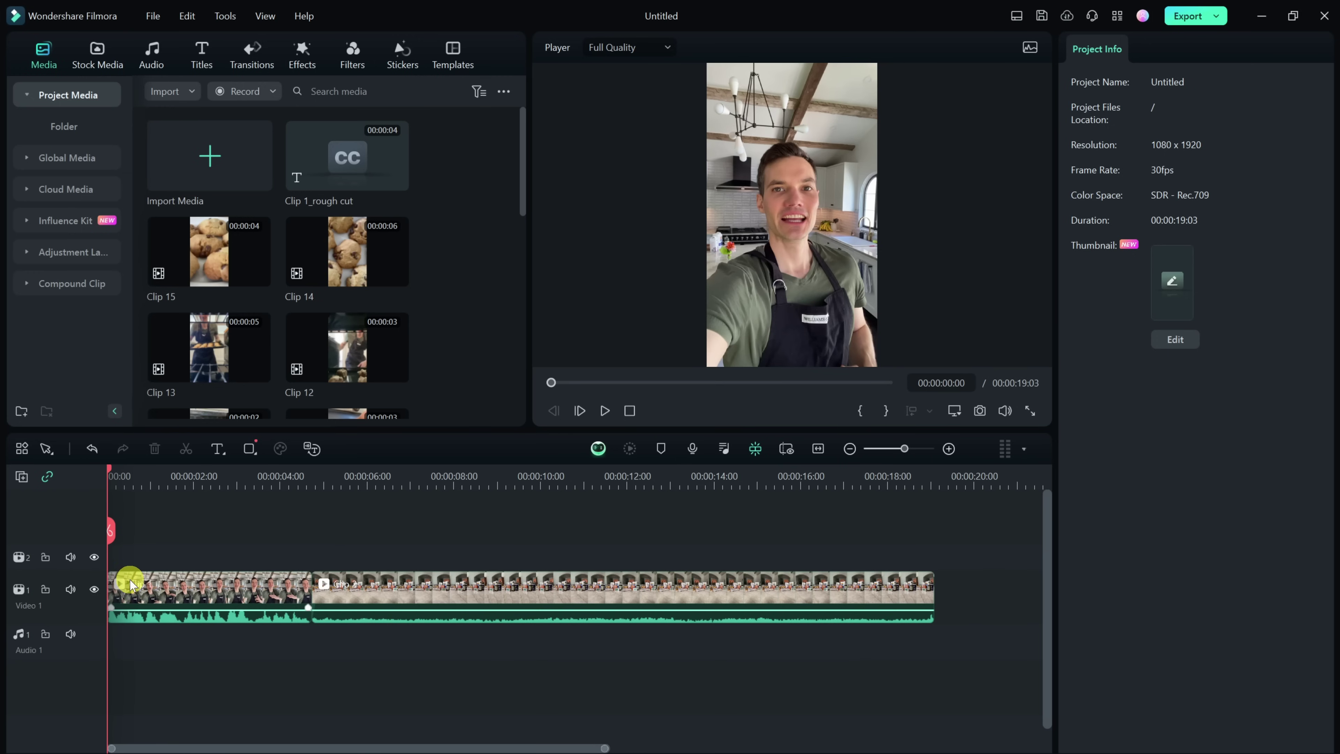
# Step: Preview Clip 3 from the project media and mark its in point at 00:00:00:12, just before the butter appears
pyautogui.scroll(1, 120, 584)
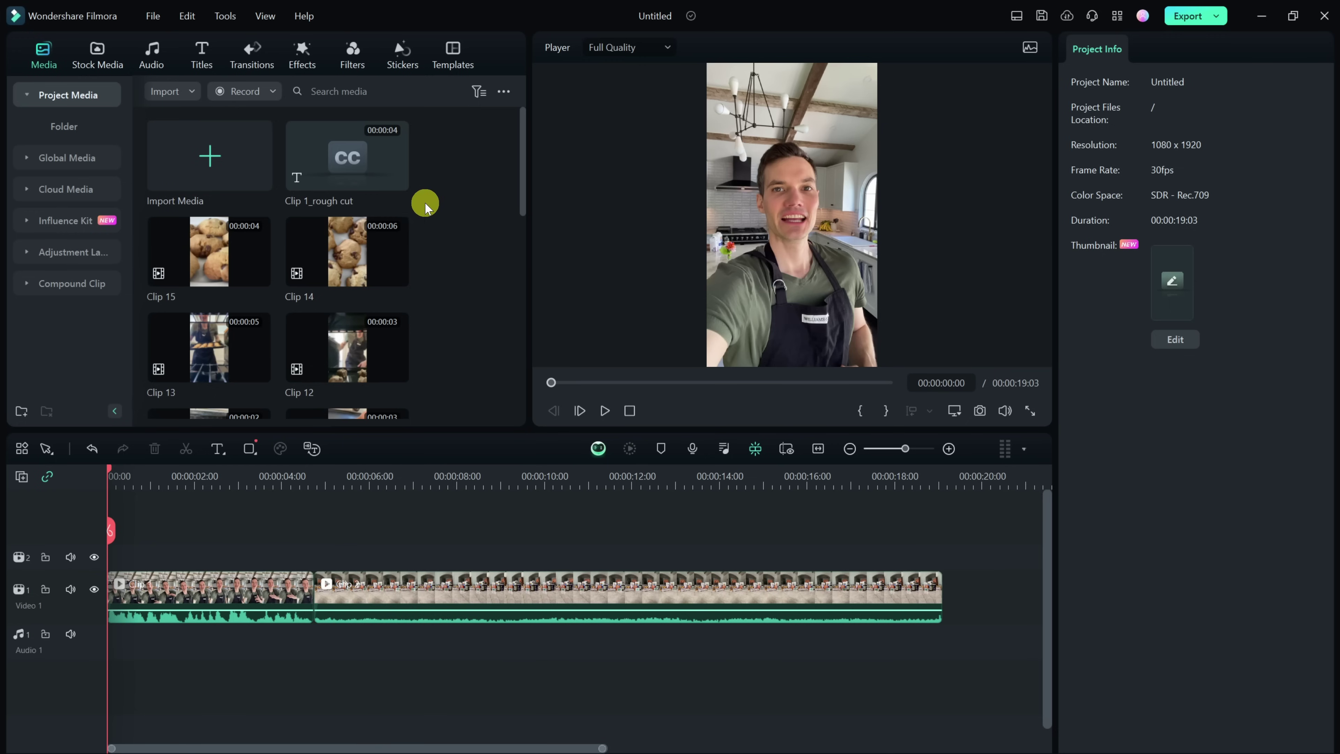
pyautogui.scroll(-10, 458, 191)
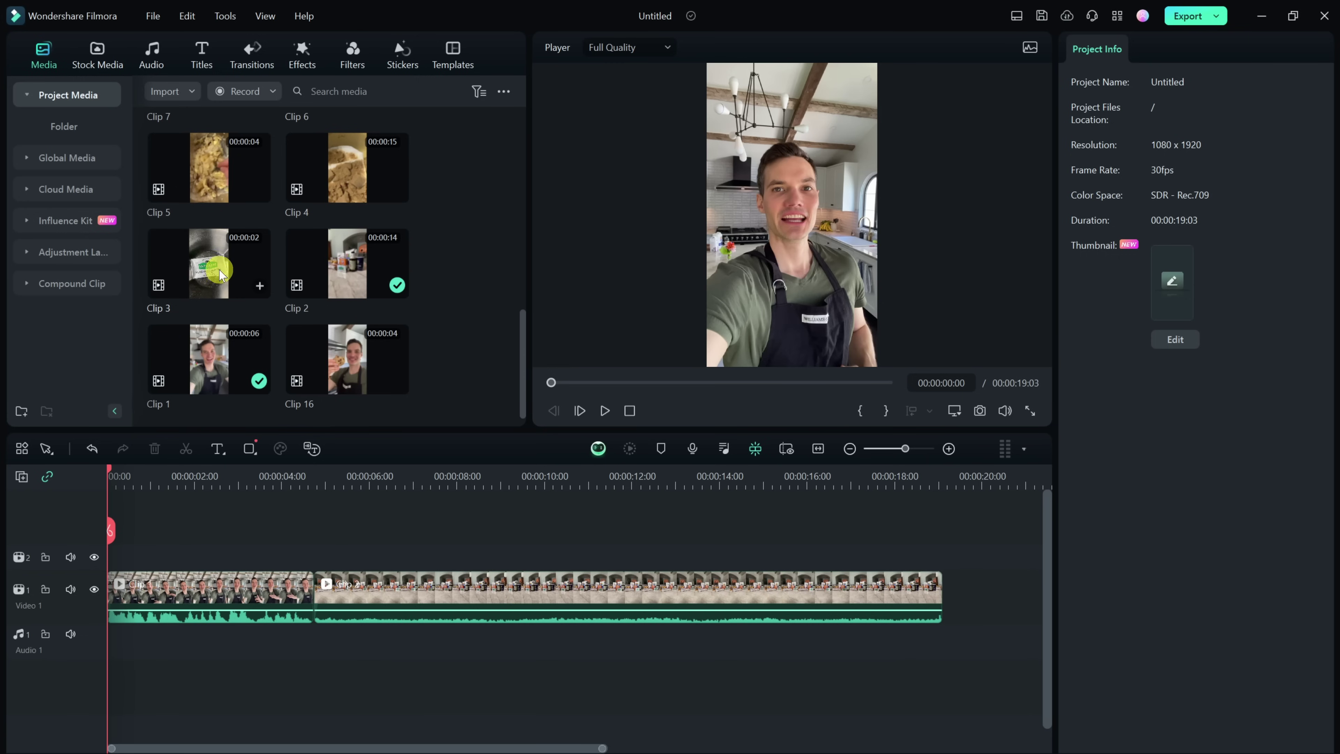
pyautogui.click(207, 270)
pyautogui.press('space')
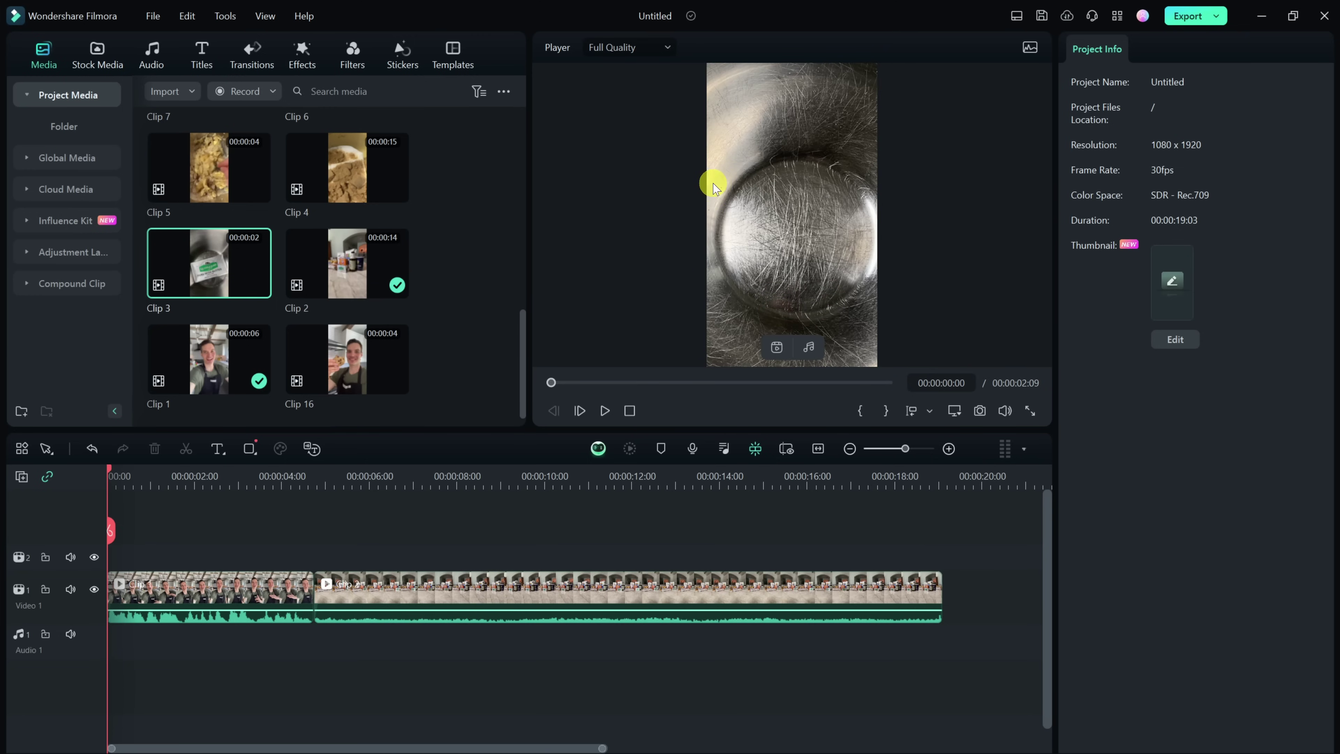
pyautogui.moveTo(551, 382); pyautogui.dragTo(611, 384)
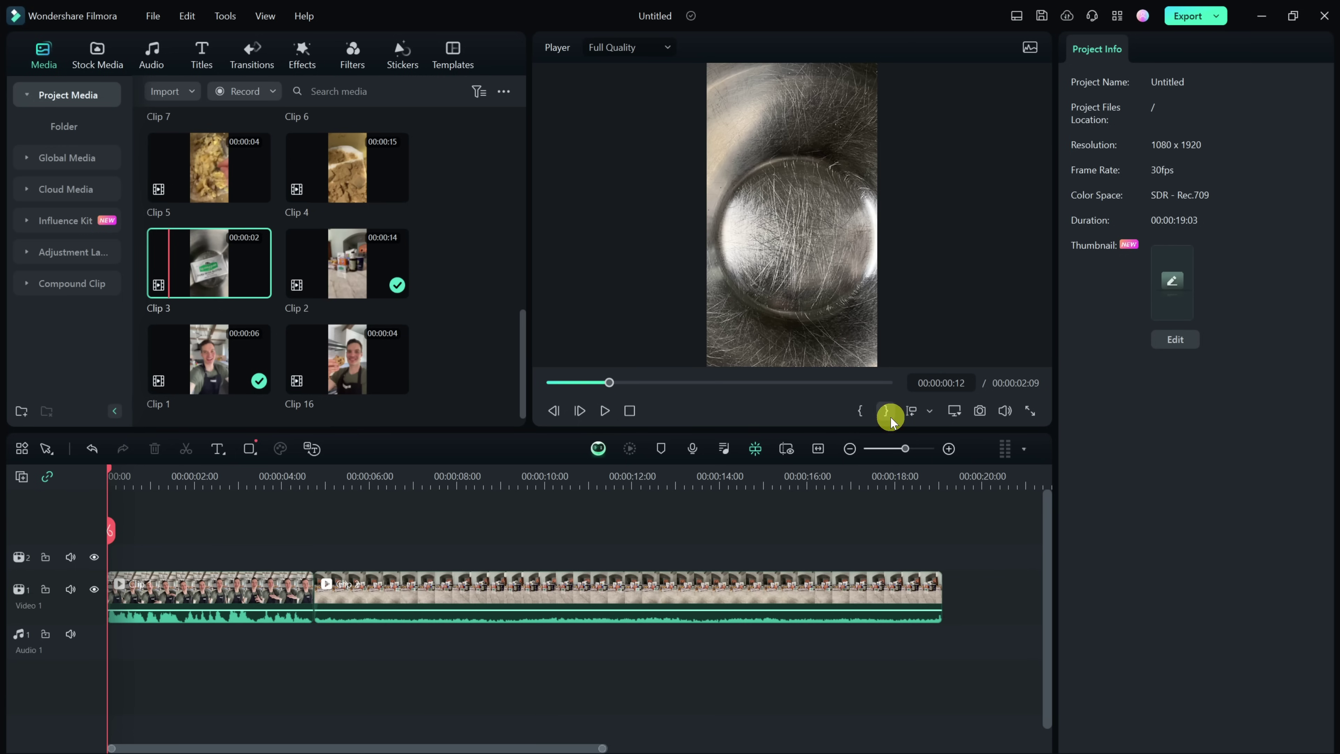
pyautogui.click(859, 411)
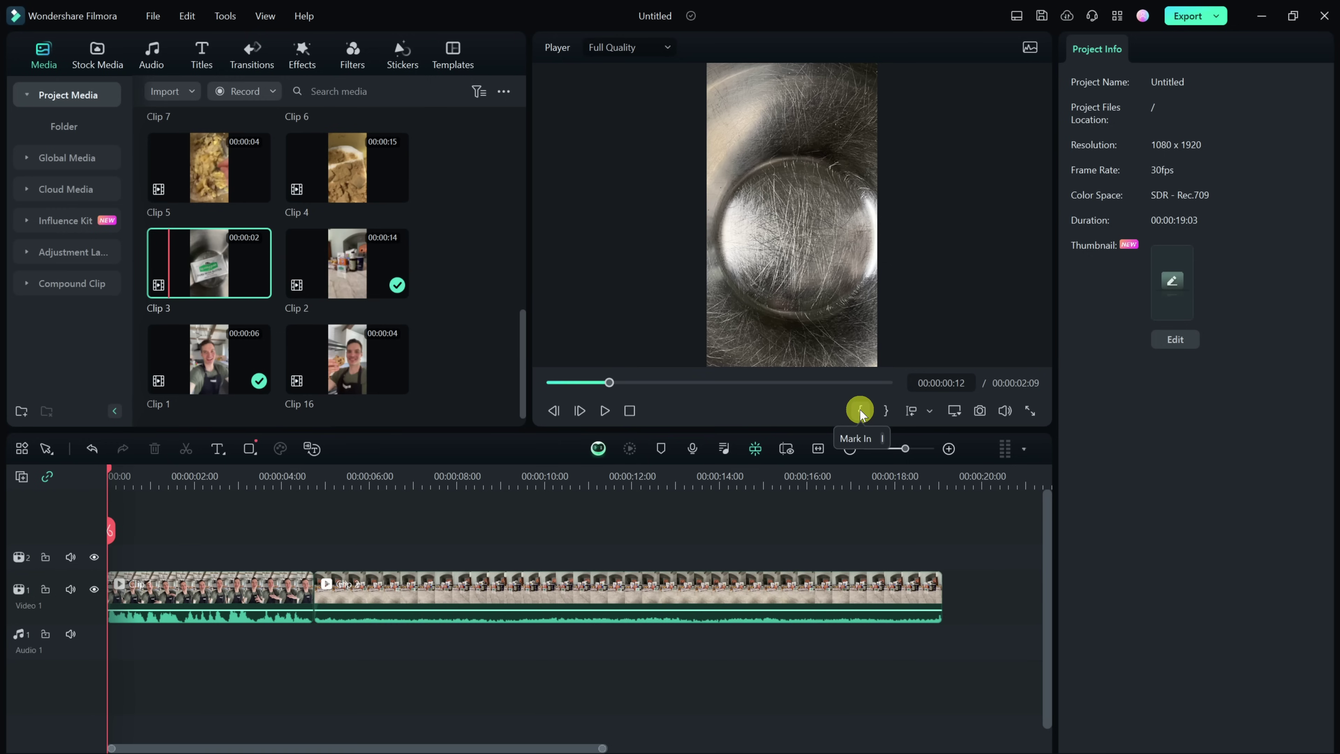
pyautogui.click(859, 412)
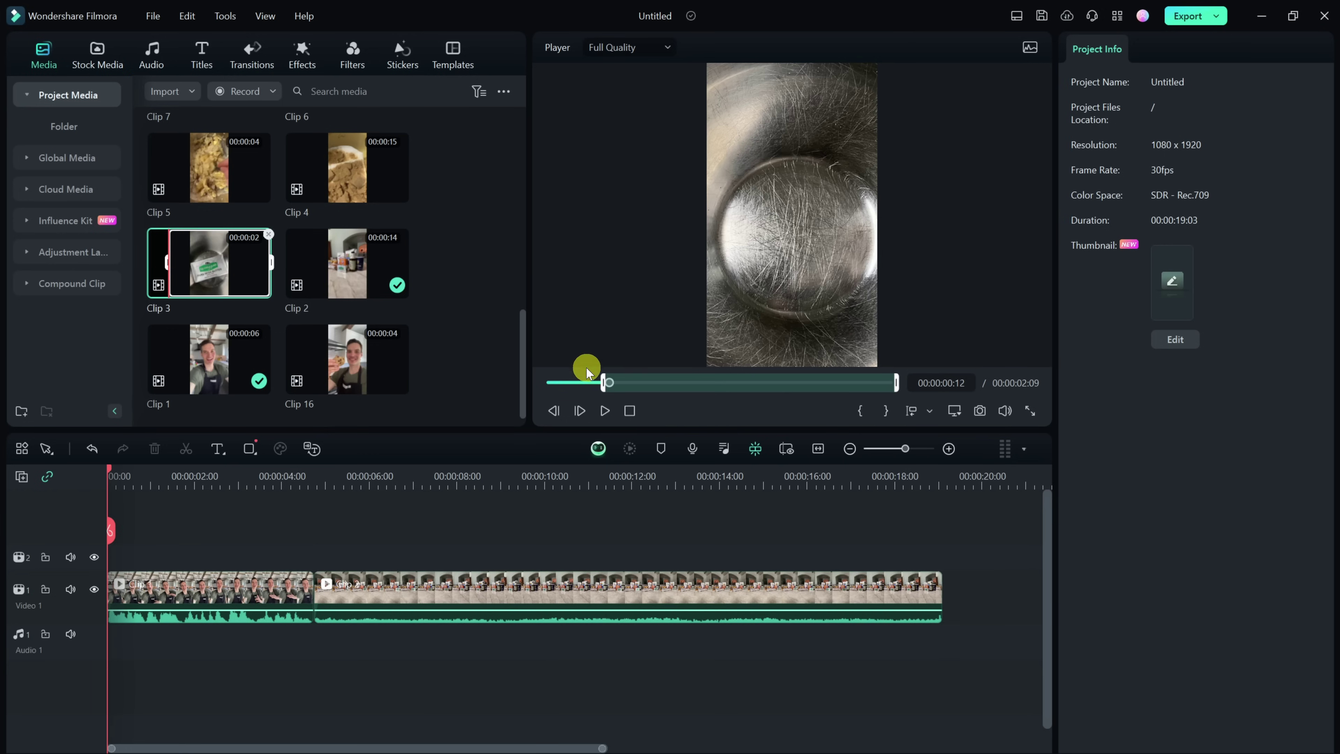
# Step: Mark the out point of Clip 3 at 00:00:01:00
pyautogui.moveTo(605, 387); pyautogui.dragTo(605, 387)
pyautogui.moveTo(605, 387); pyautogui.dragTo(698, 386)
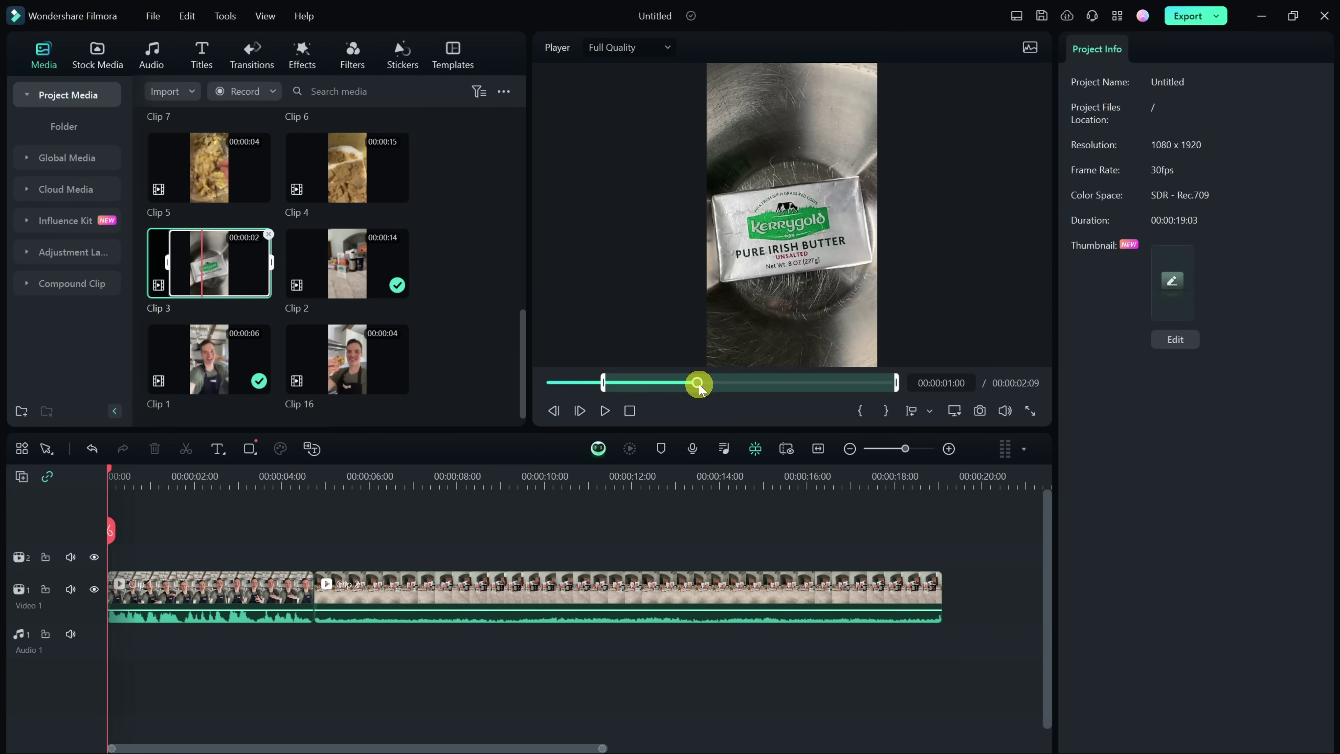
pyautogui.click(887, 411)
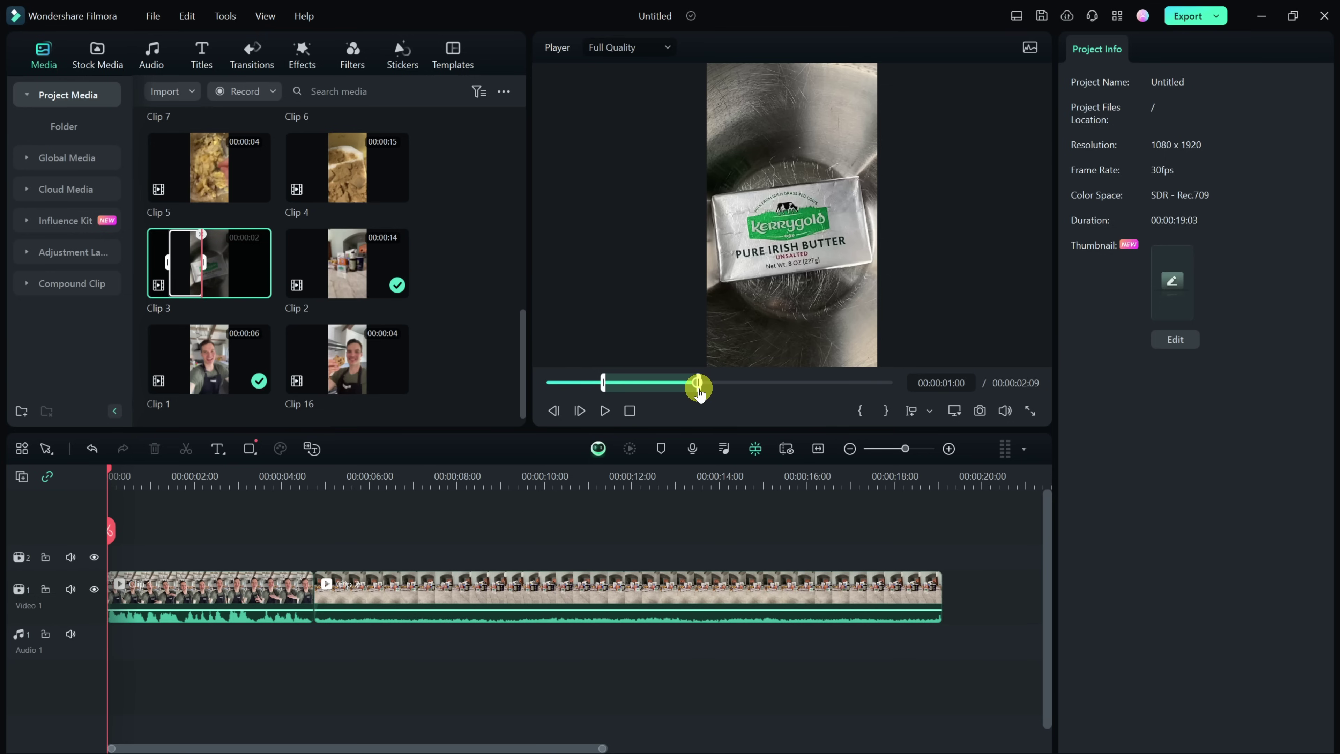
pyautogui.moveTo(698, 390)
pyautogui.mouseDown()
pyautogui.moveTo(715, 393)
pyautogui.moveTo(701, 394)
pyautogui.mouseUp()
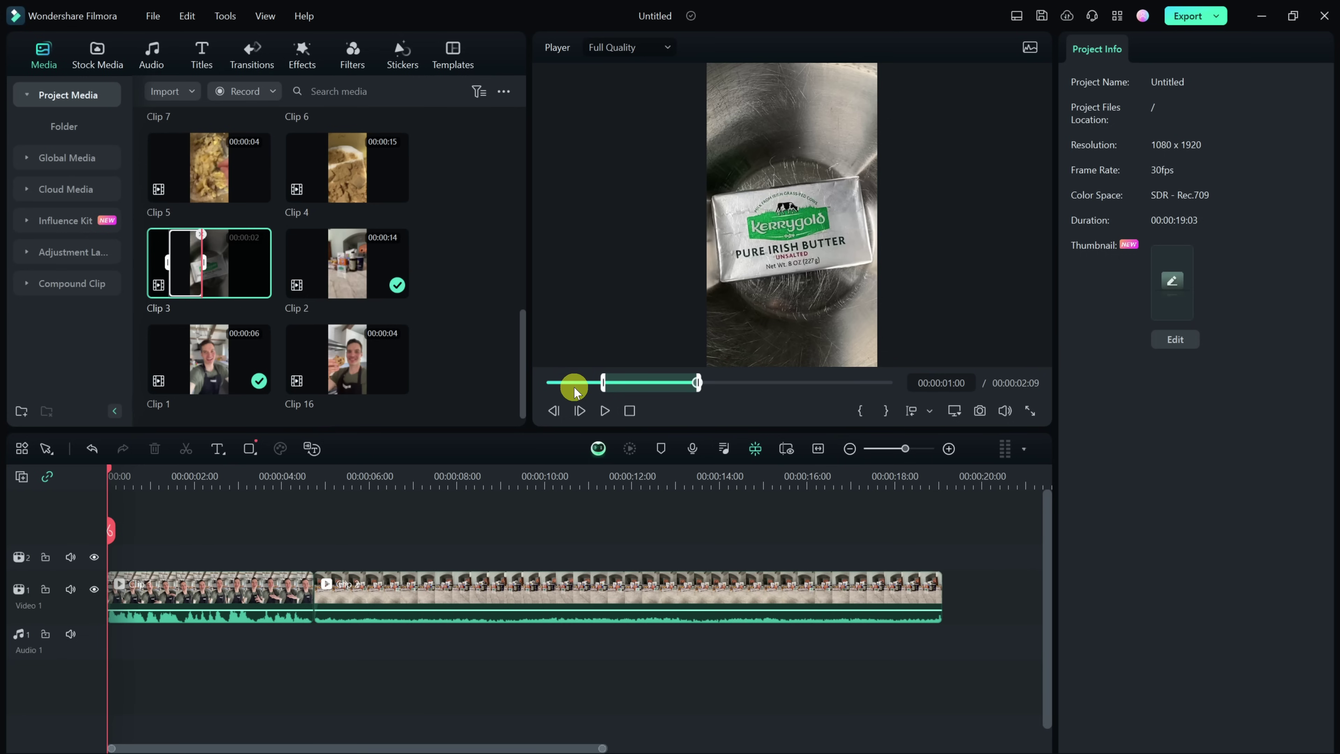
# Step: Insert the marked section of Clip 3 at the end of the timeline
pyautogui.moveTo(712, 362)
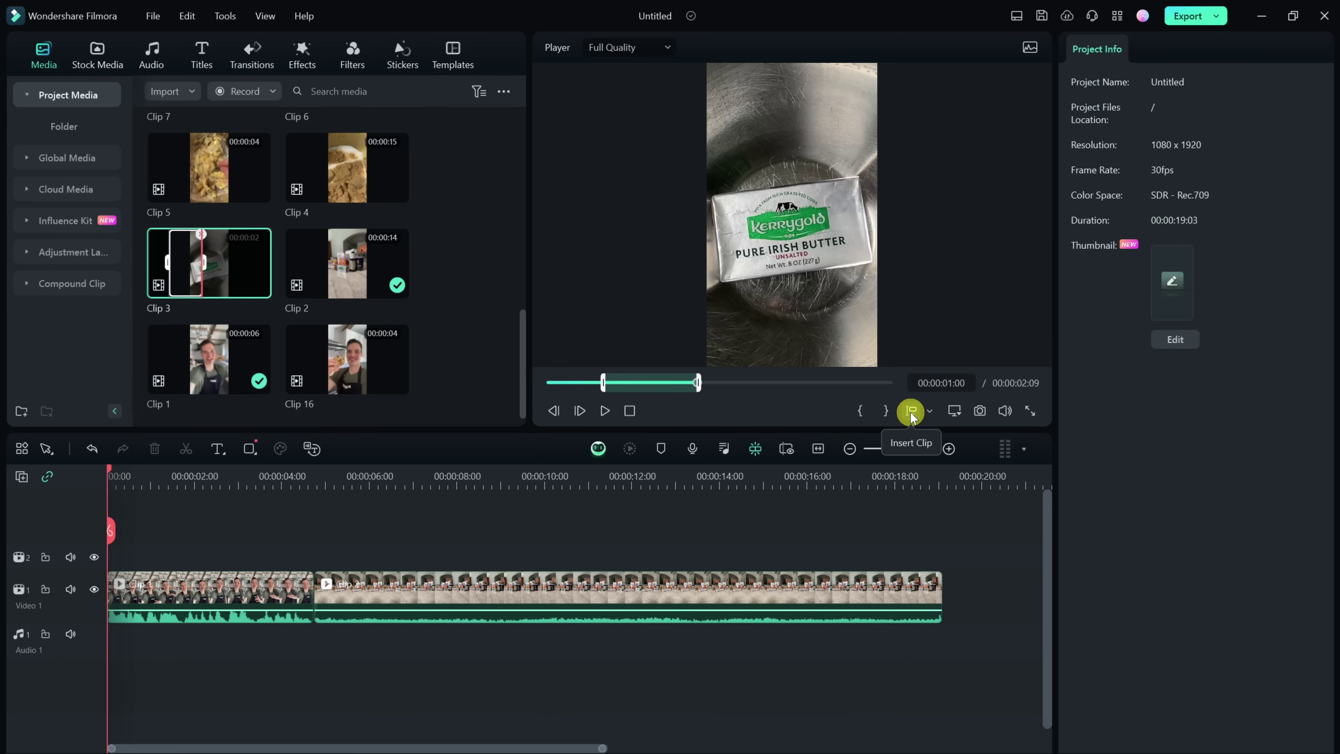
pyautogui.click(929, 411)
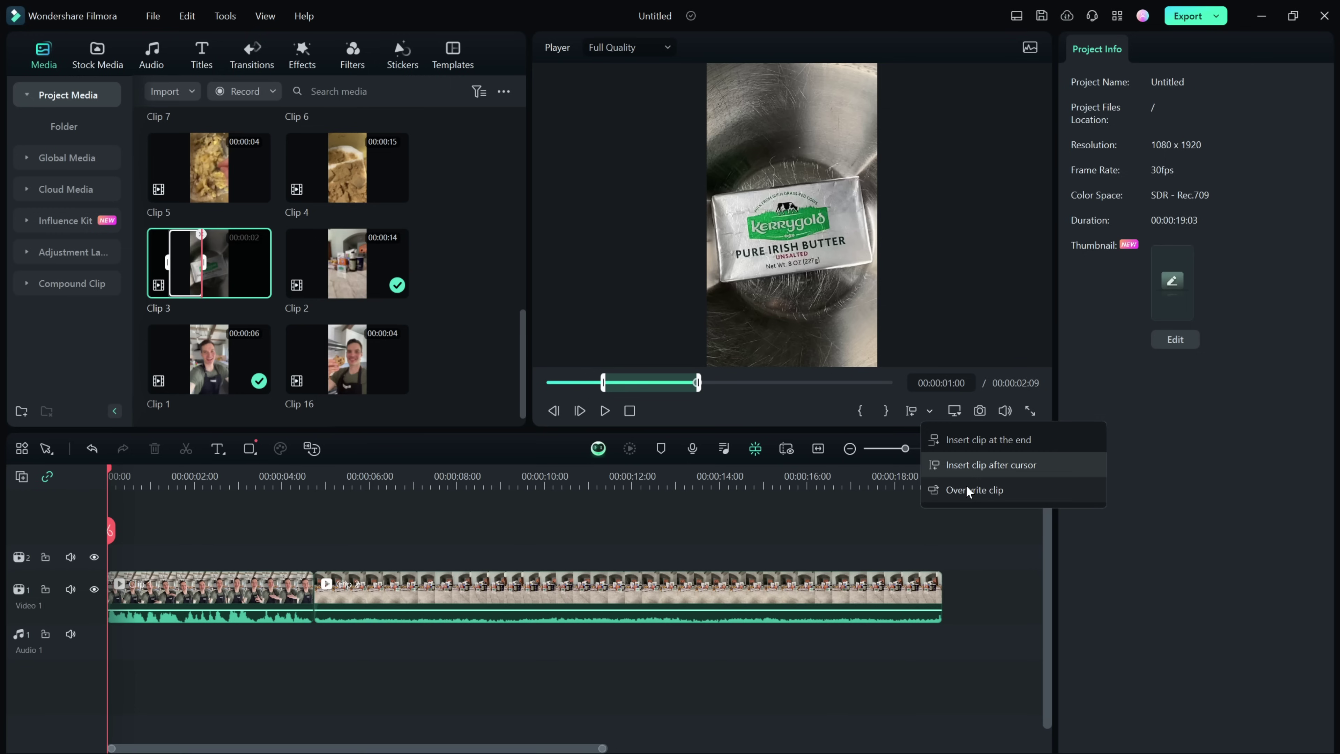
pyautogui.click(975, 429)
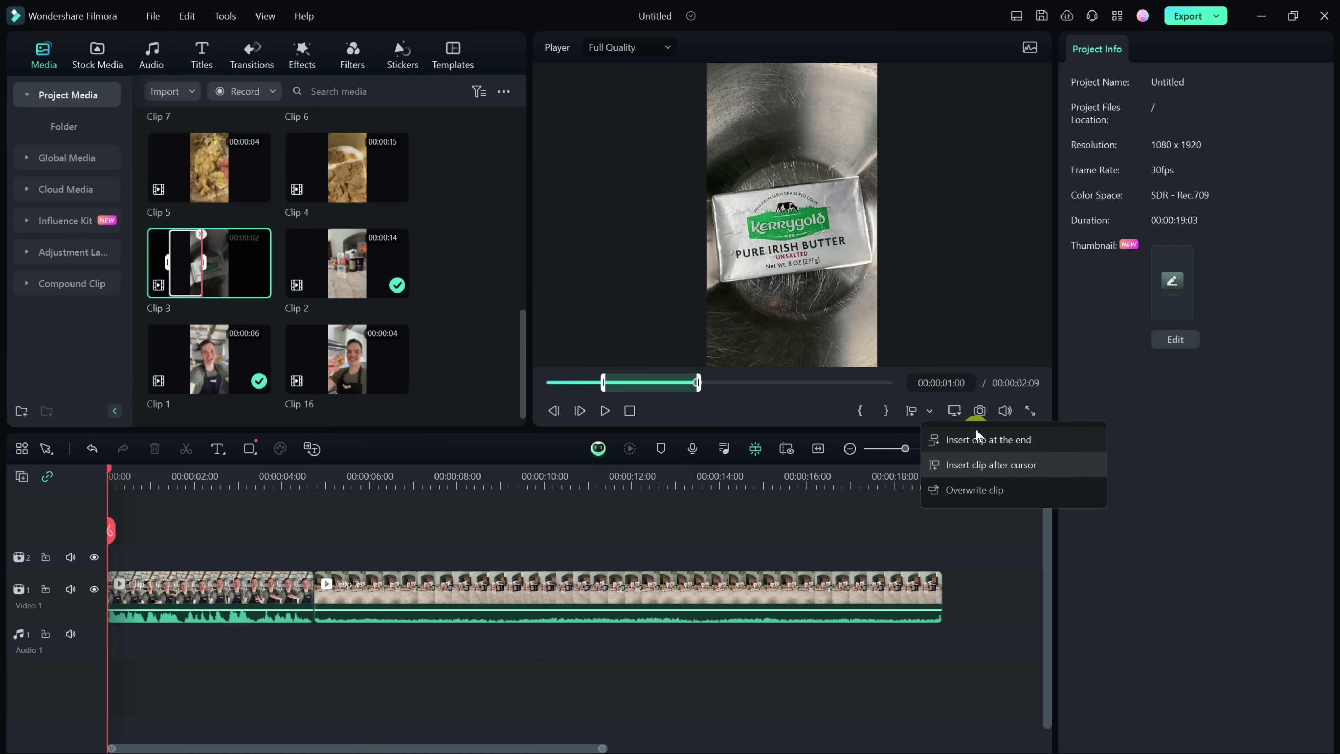
pyautogui.click(976, 442)
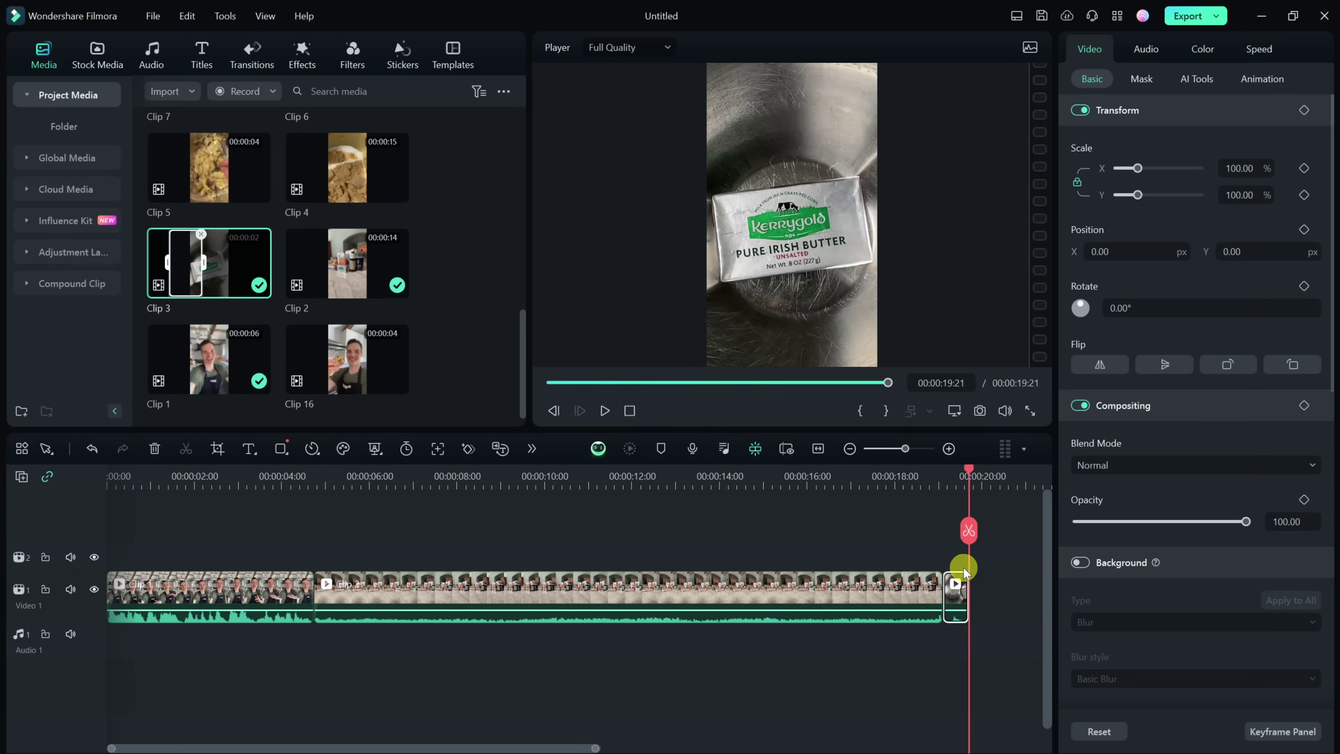
pyautogui.scroll(10, 439, 347)
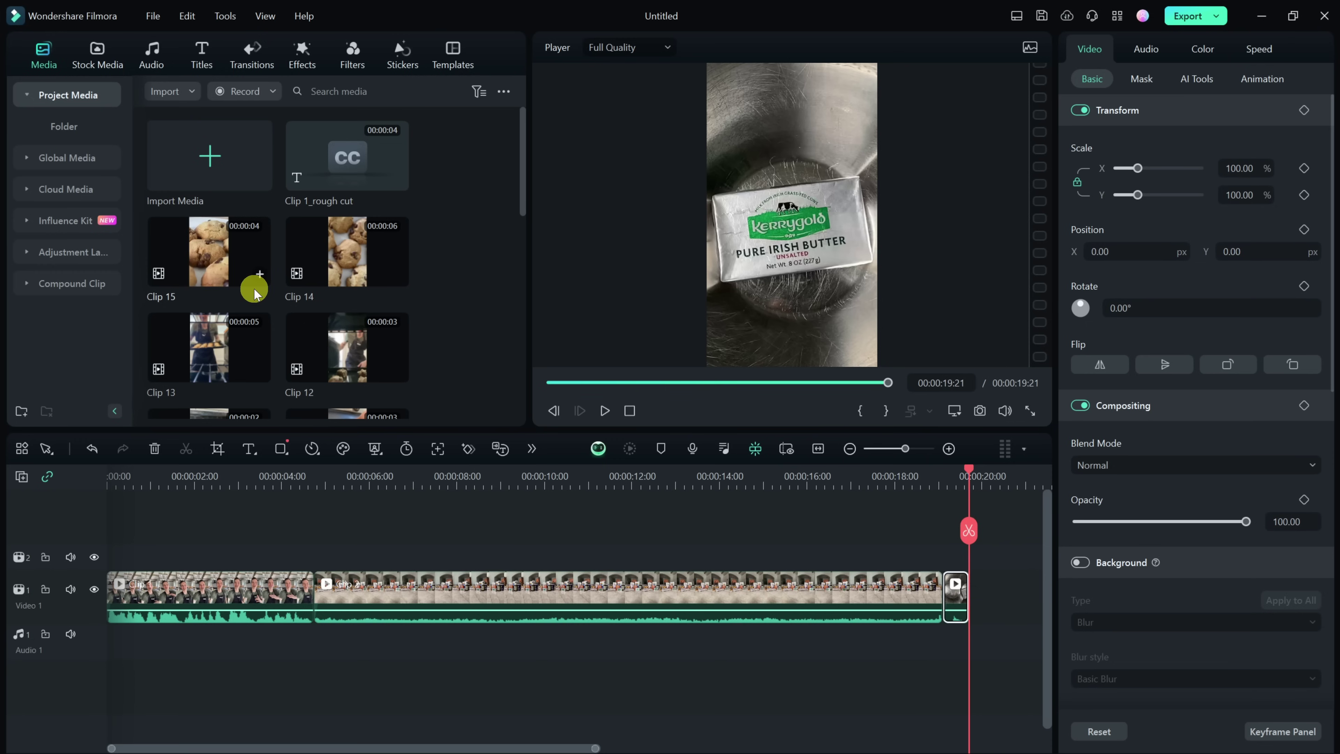
pyautogui.scroll(-9, 377, 259)
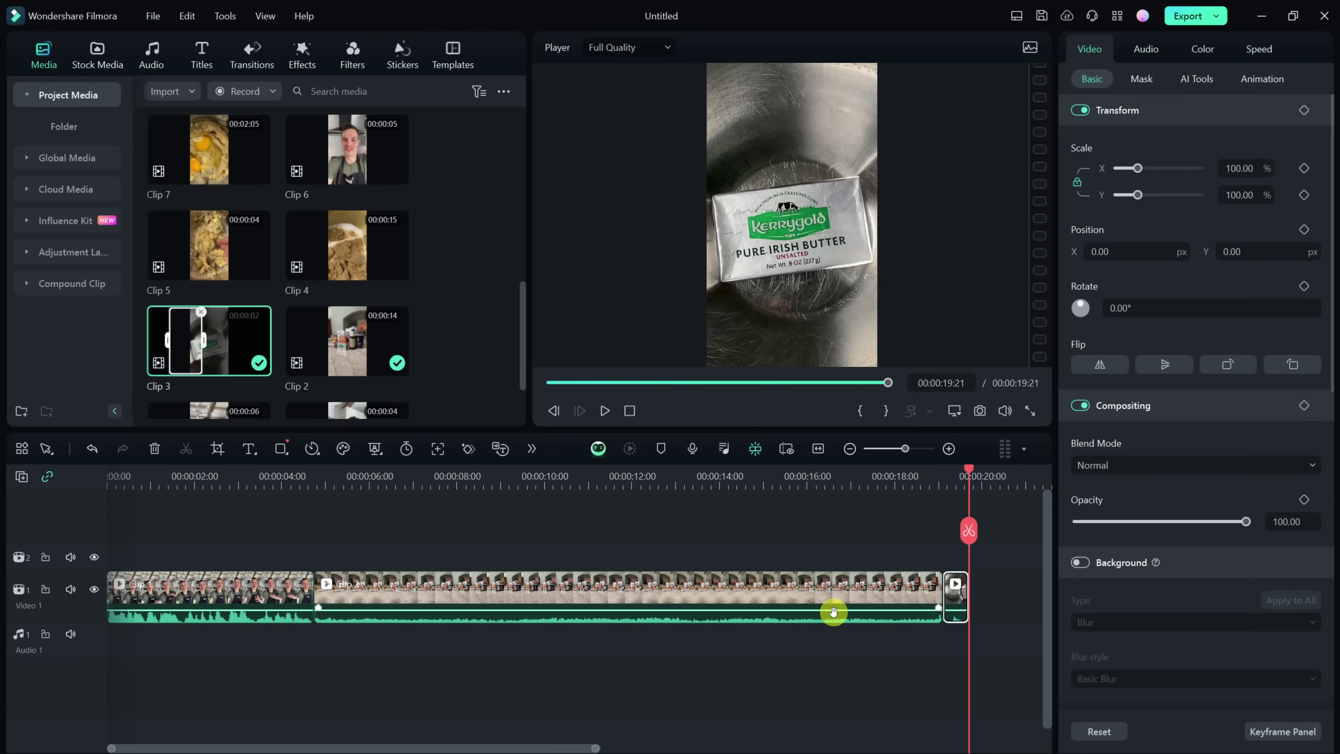
pyautogui.scroll(1, 343, 352)
pyautogui.scroll(8, 343, 352)
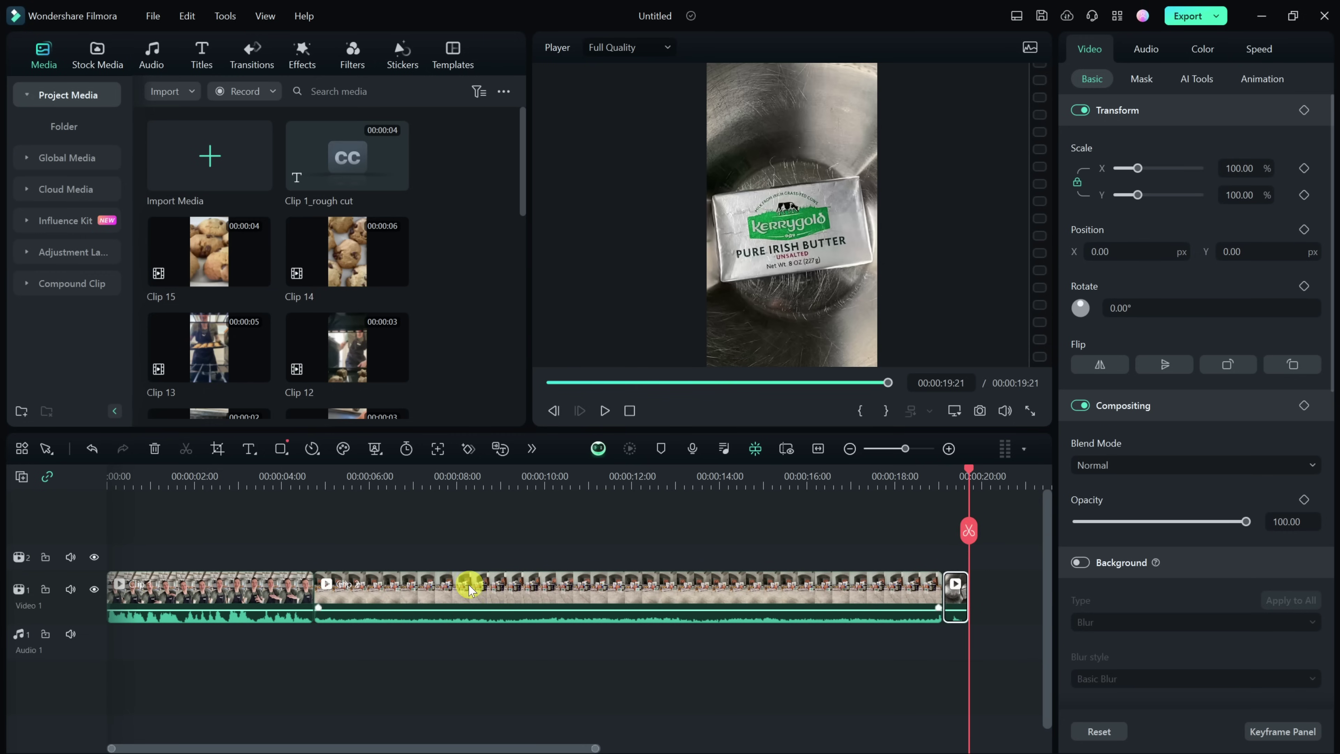
# Step: Play through Clip 2 on the timeline and split it at 00:00:05:12
pyautogui.moveTo(966, 464); pyautogui.dragTo(317, 475)
pyautogui.press('space')
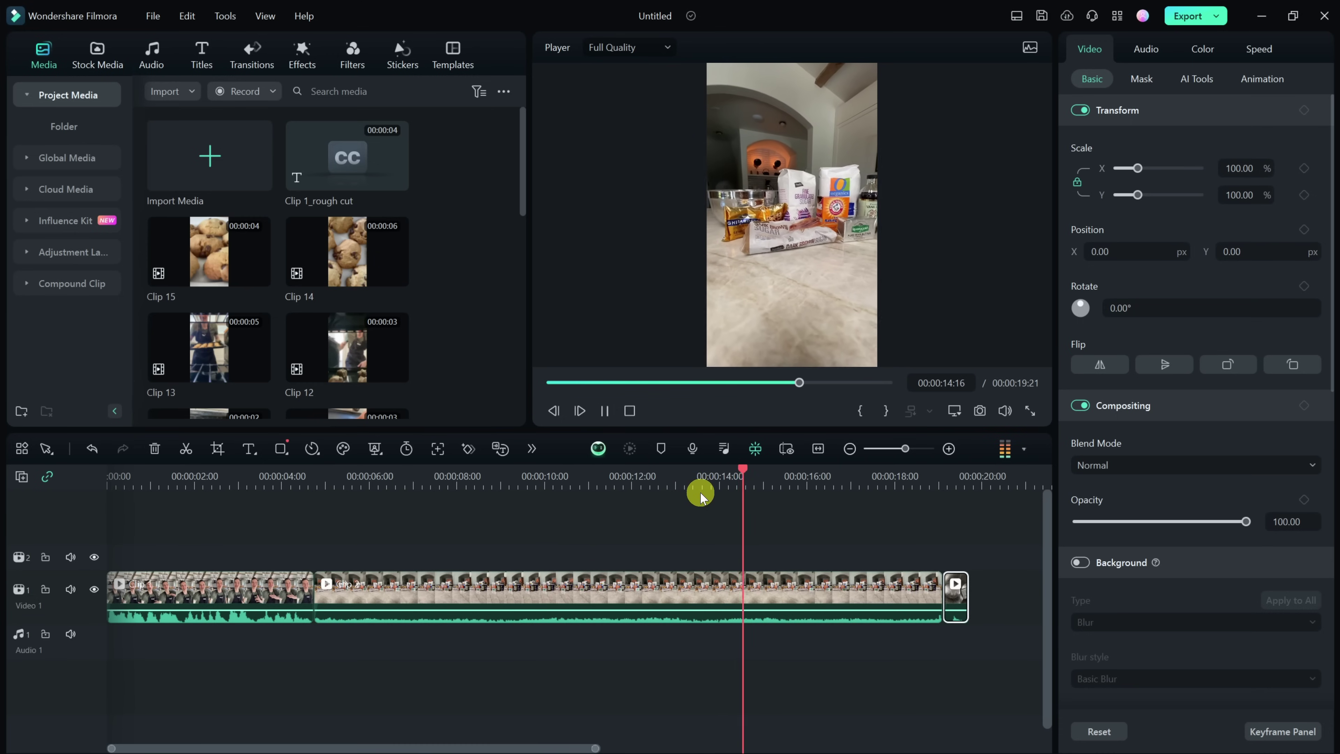
pyautogui.press('space')
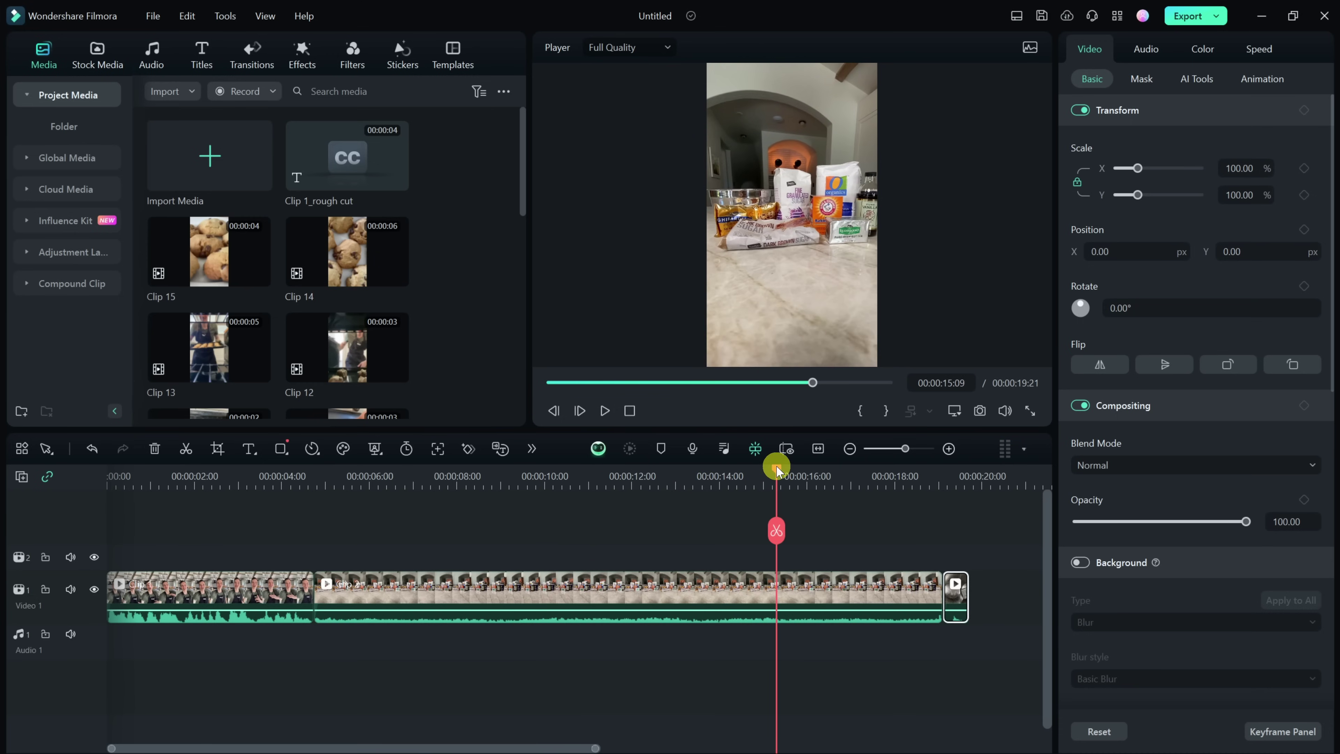
pyautogui.moveTo(777, 468); pyautogui.dragTo(343, 496)
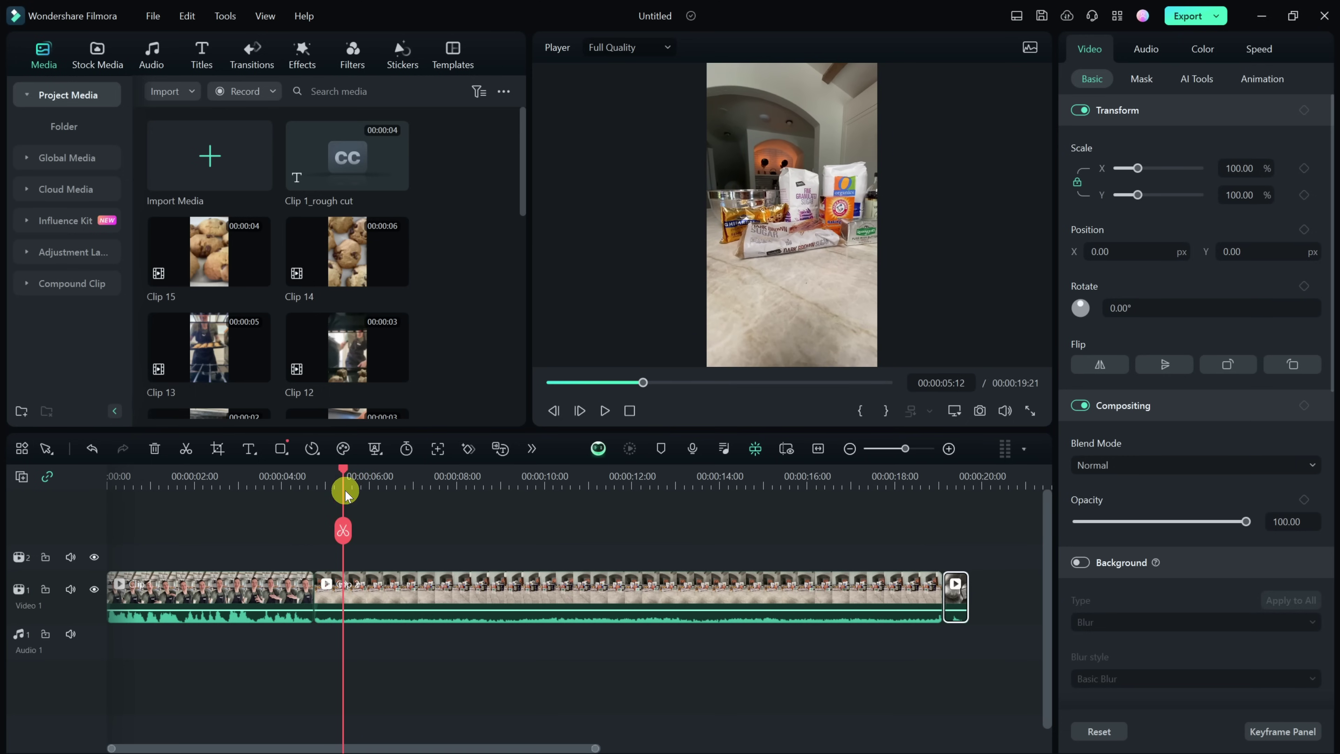
pyautogui.click(344, 530)
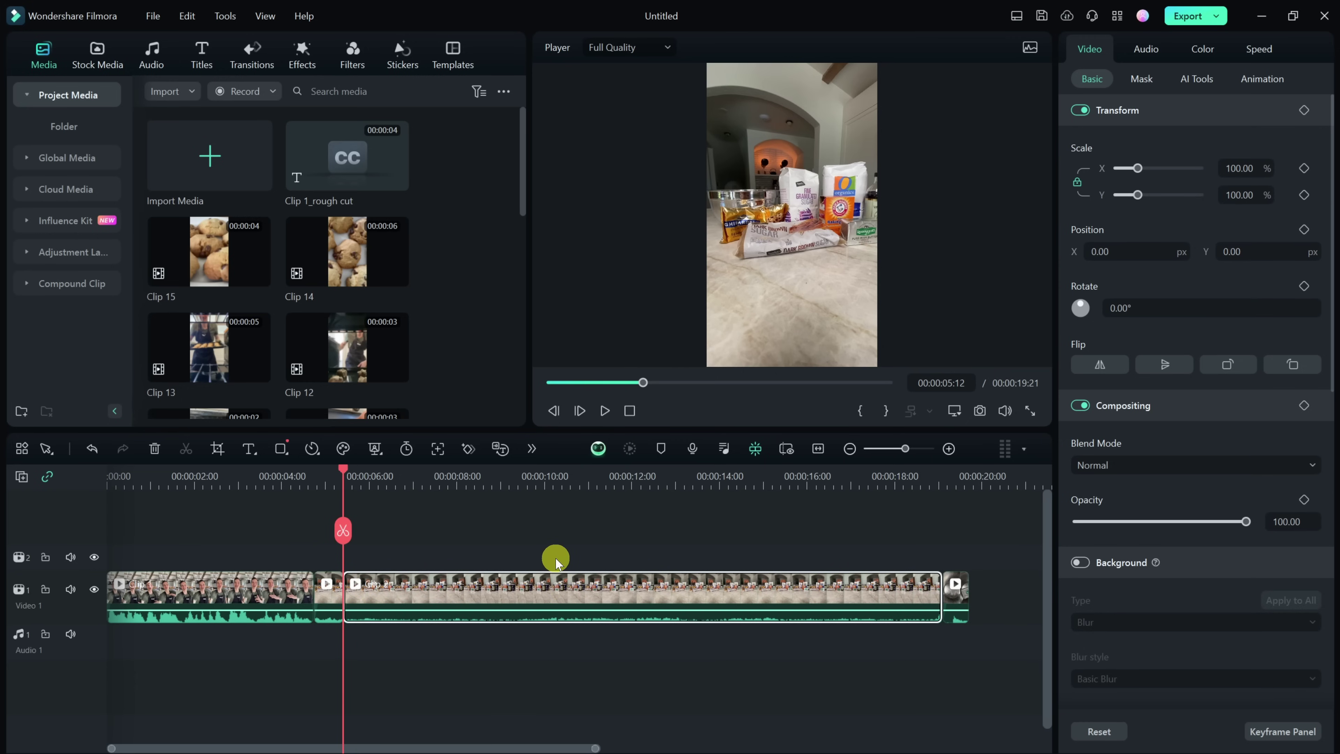
# Step: Split Clip 2 a second time at about 8 seconds with Quick Split Mode, and return to the Select tool
pyautogui.press('c')
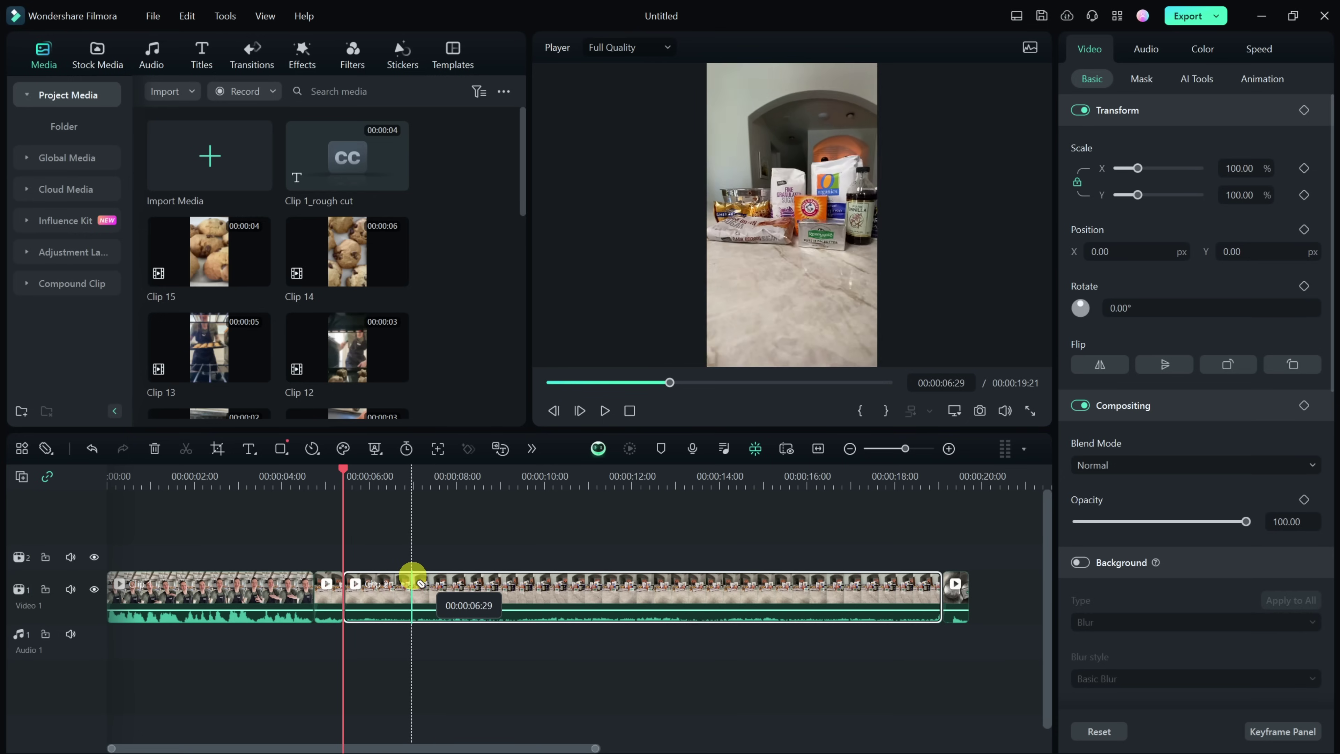
pyautogui.click(462, 587)
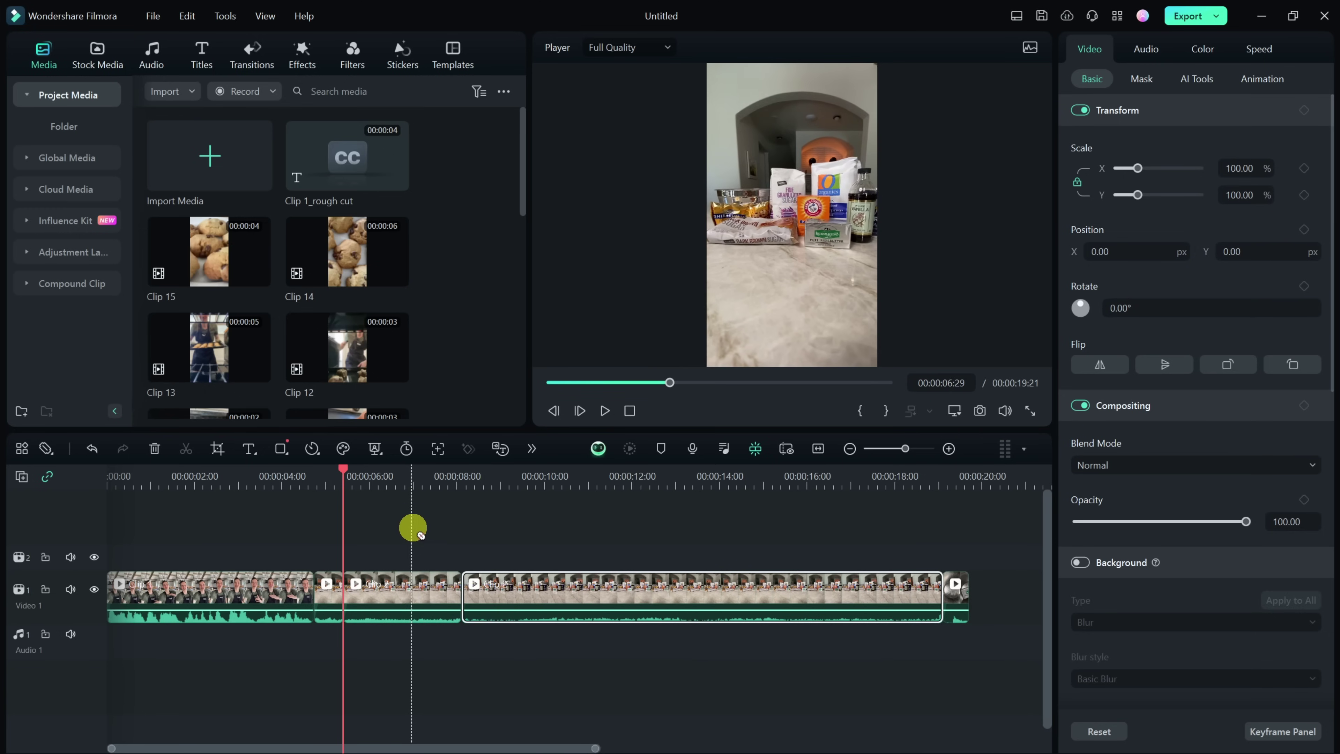
pyautogui.press('v')
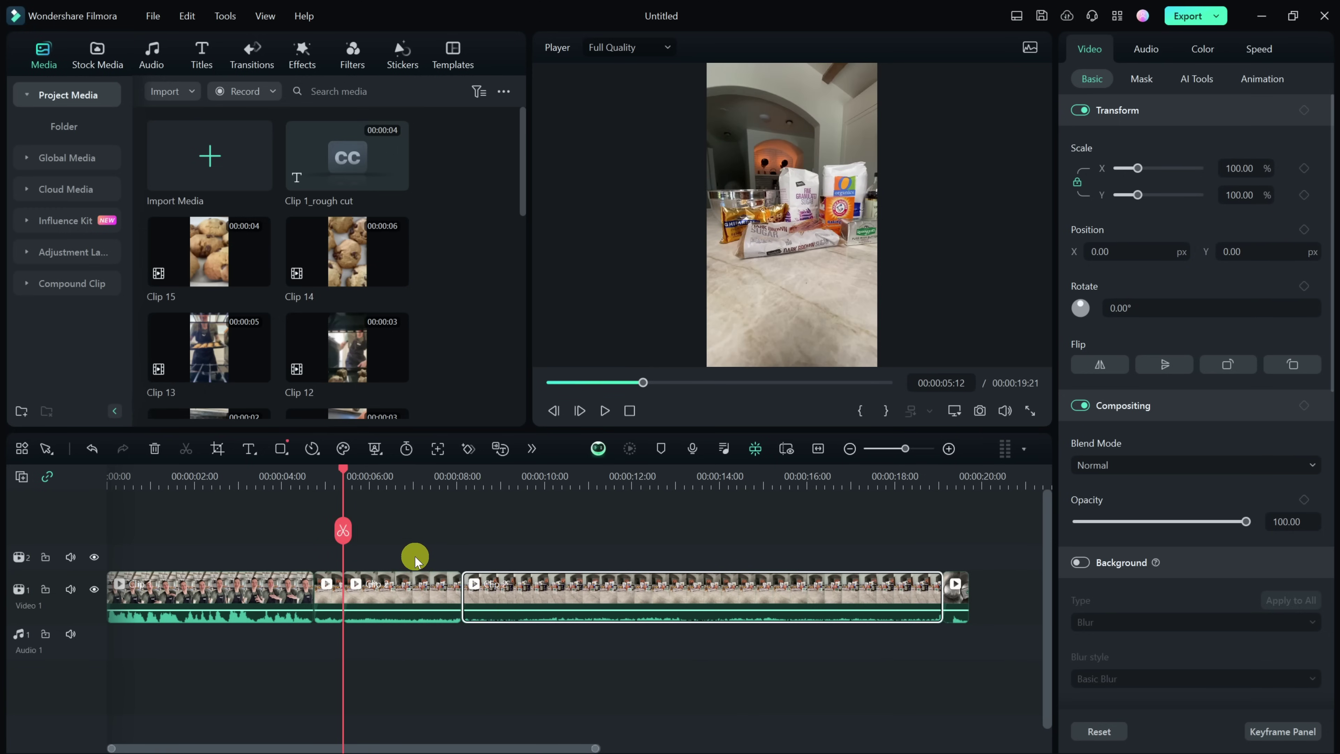
pyautogui.click(48, 450)
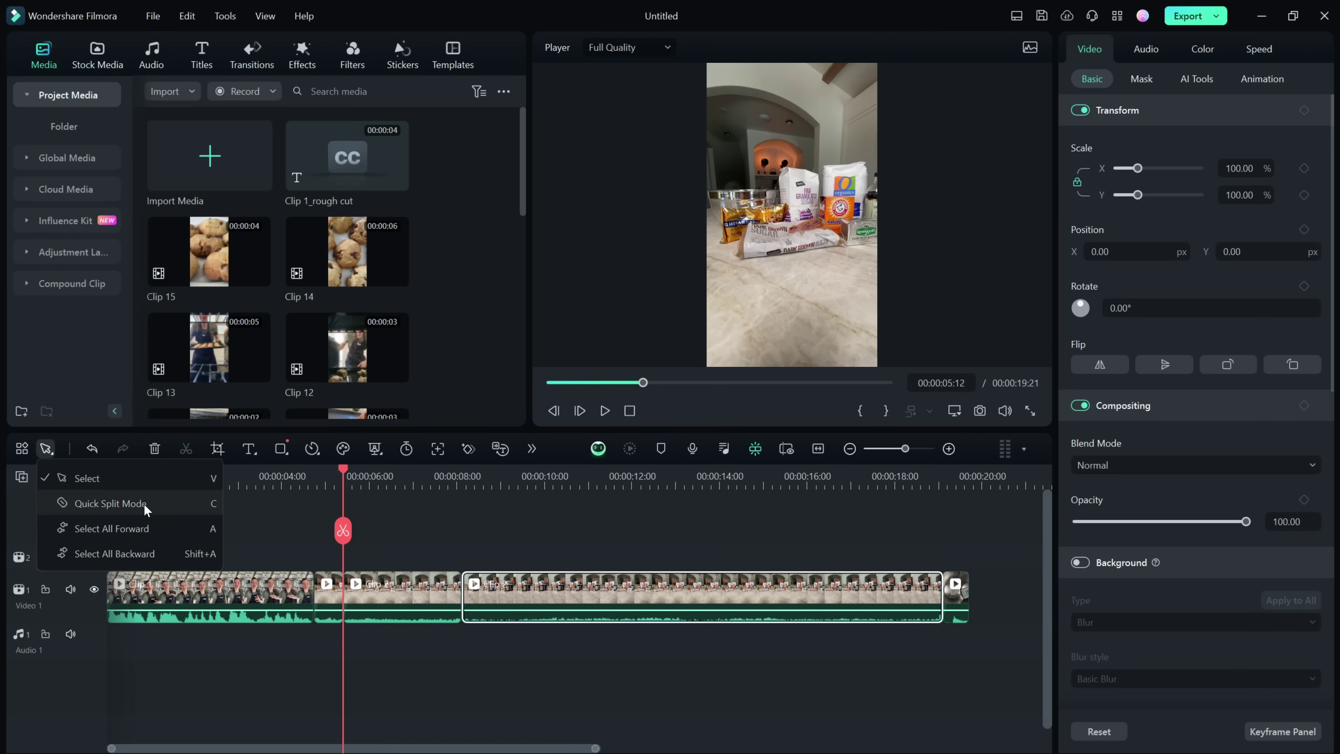
pyautogui.click(256, 505)
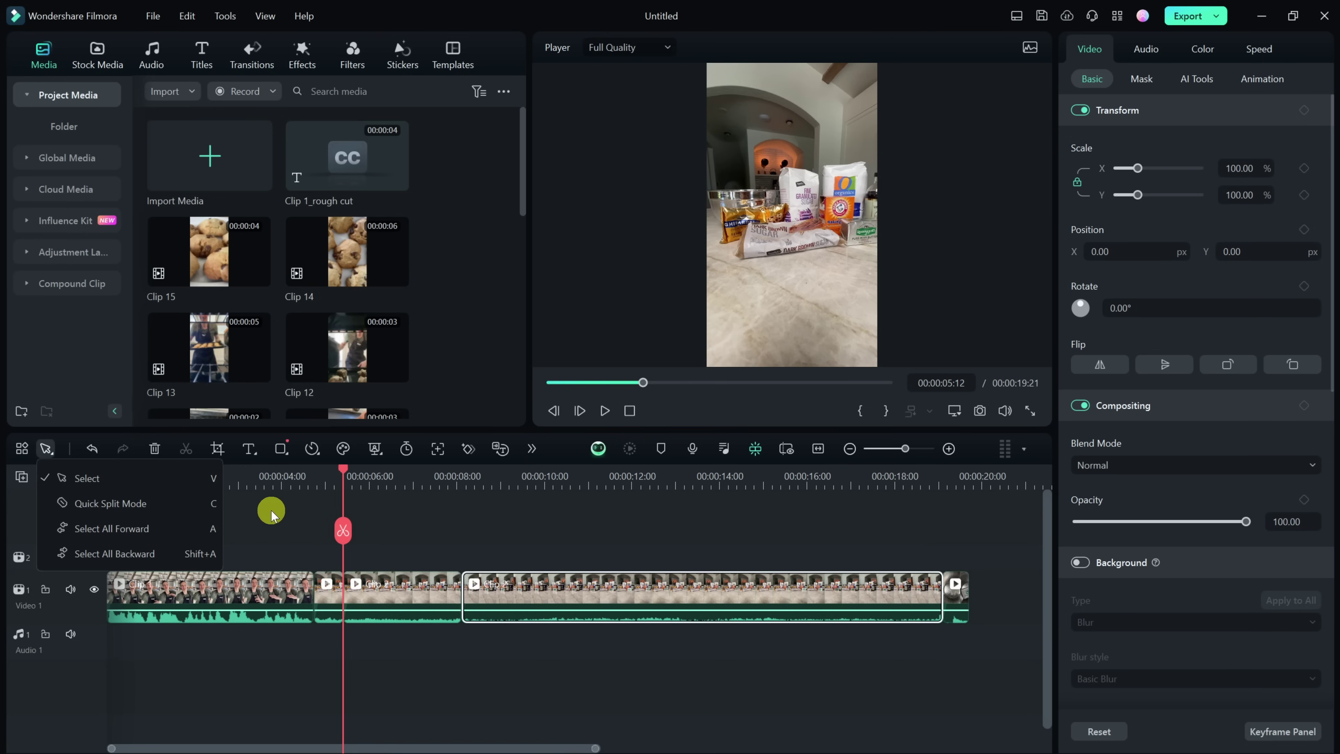
pyautogui.click(271, 508)
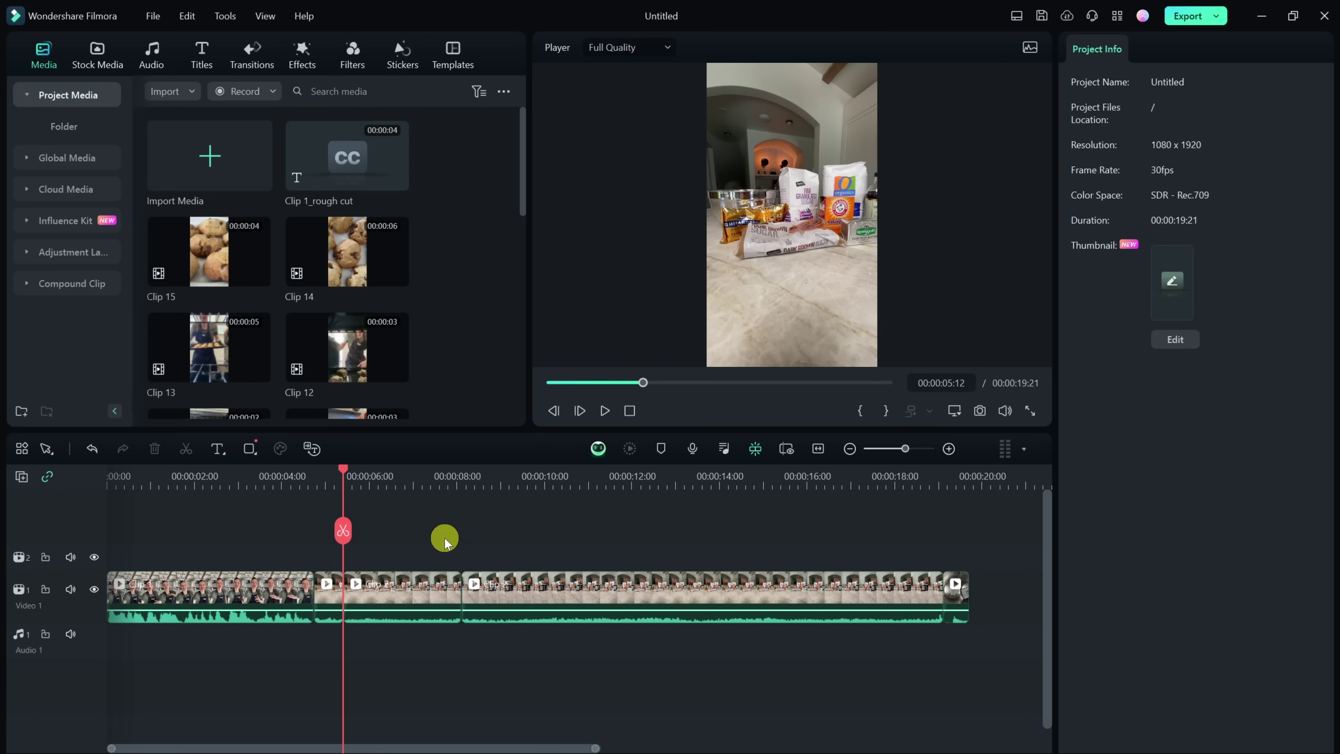
# Step: Delete the short first piece and the long last piece of Clip 2, and fit the remaining clips to the timeline width
pyautogui.click(330, 598)
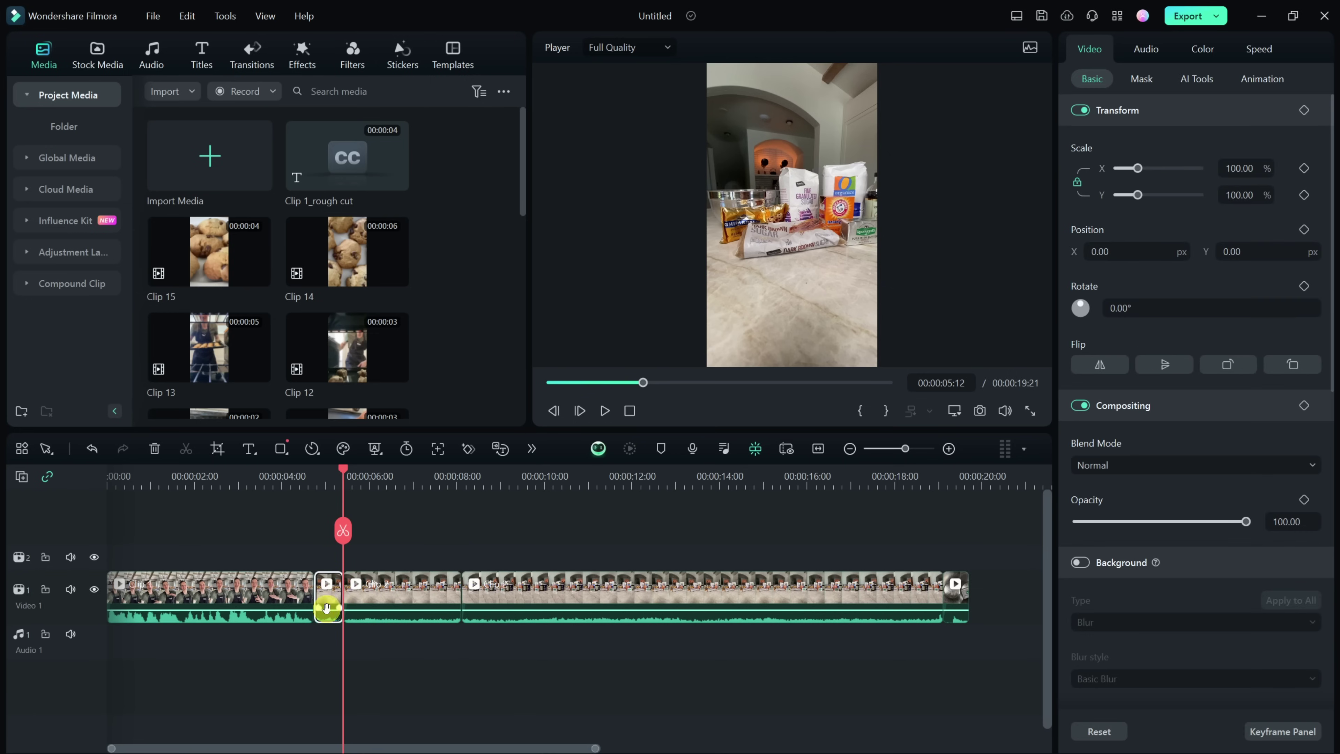
pyautogui.press('Delete')
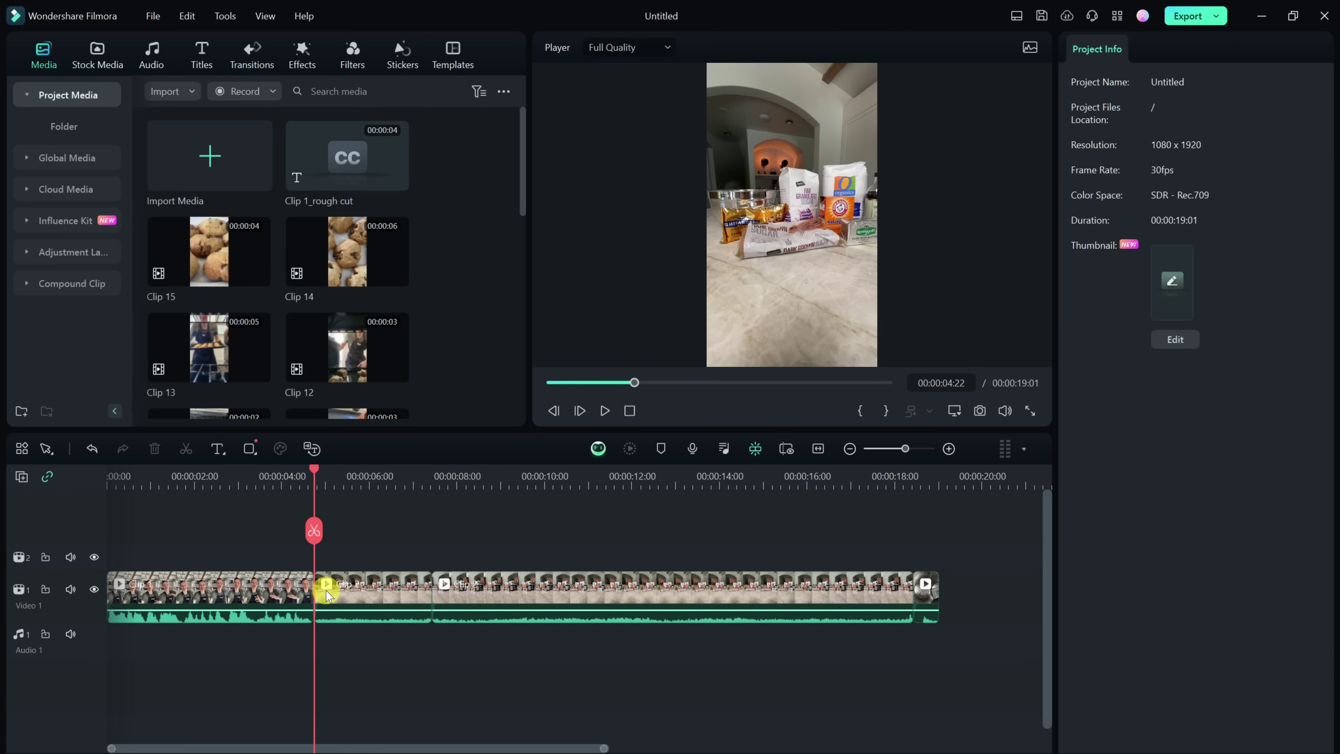
pyautogui.click(563, 584)
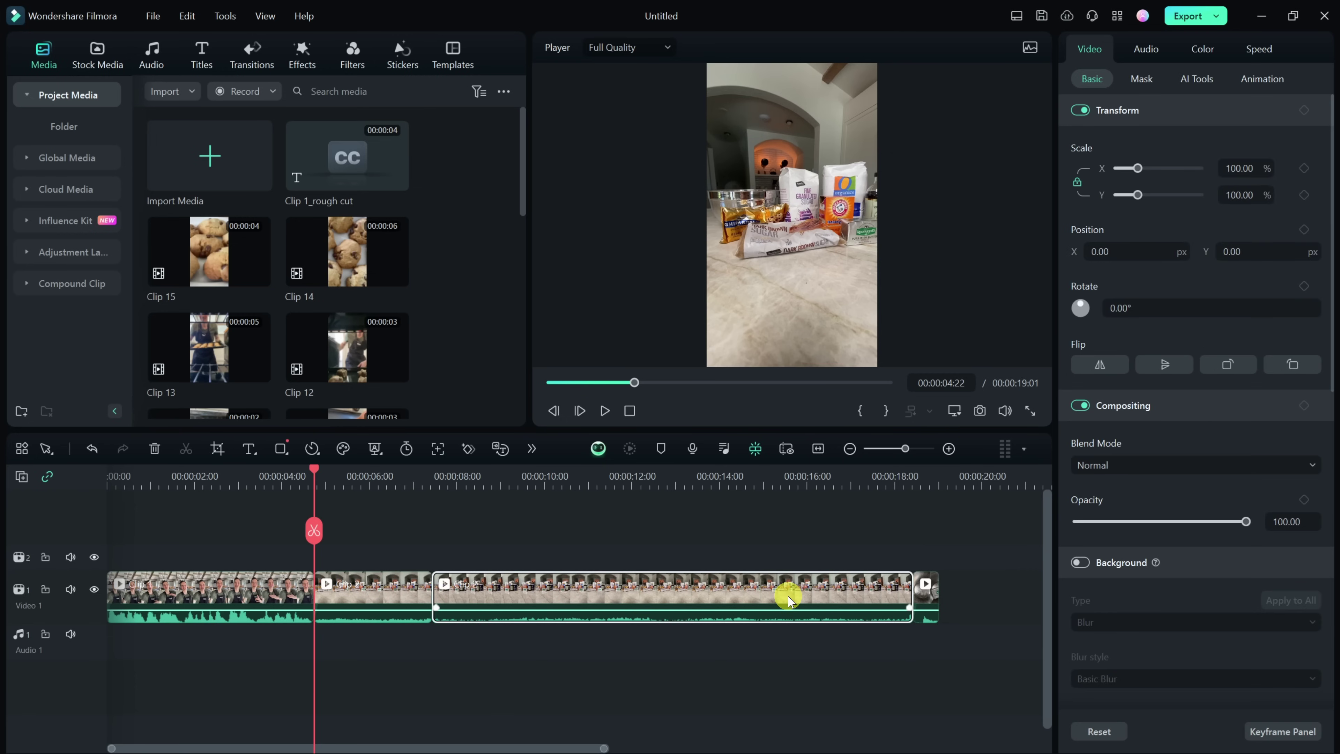
pyautogui.press('Delete')
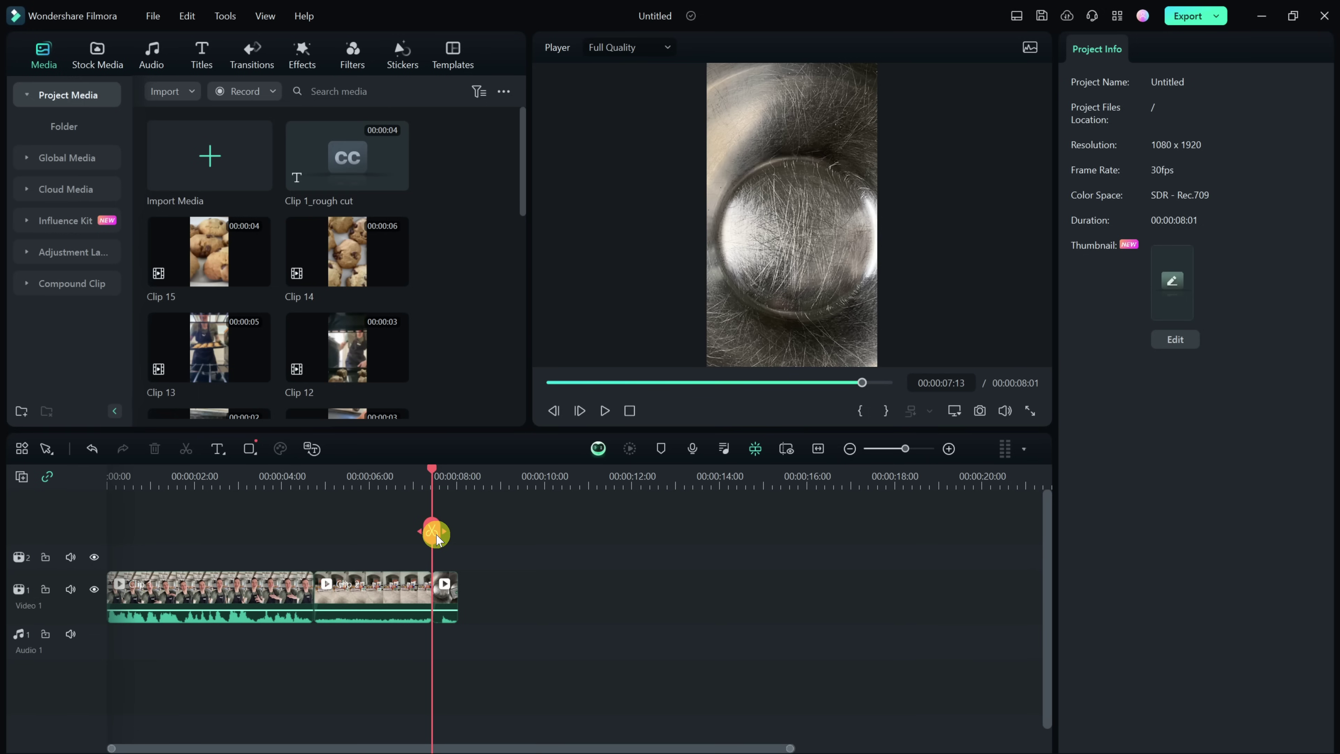
pyautogui.hotkey('shift', 'z')
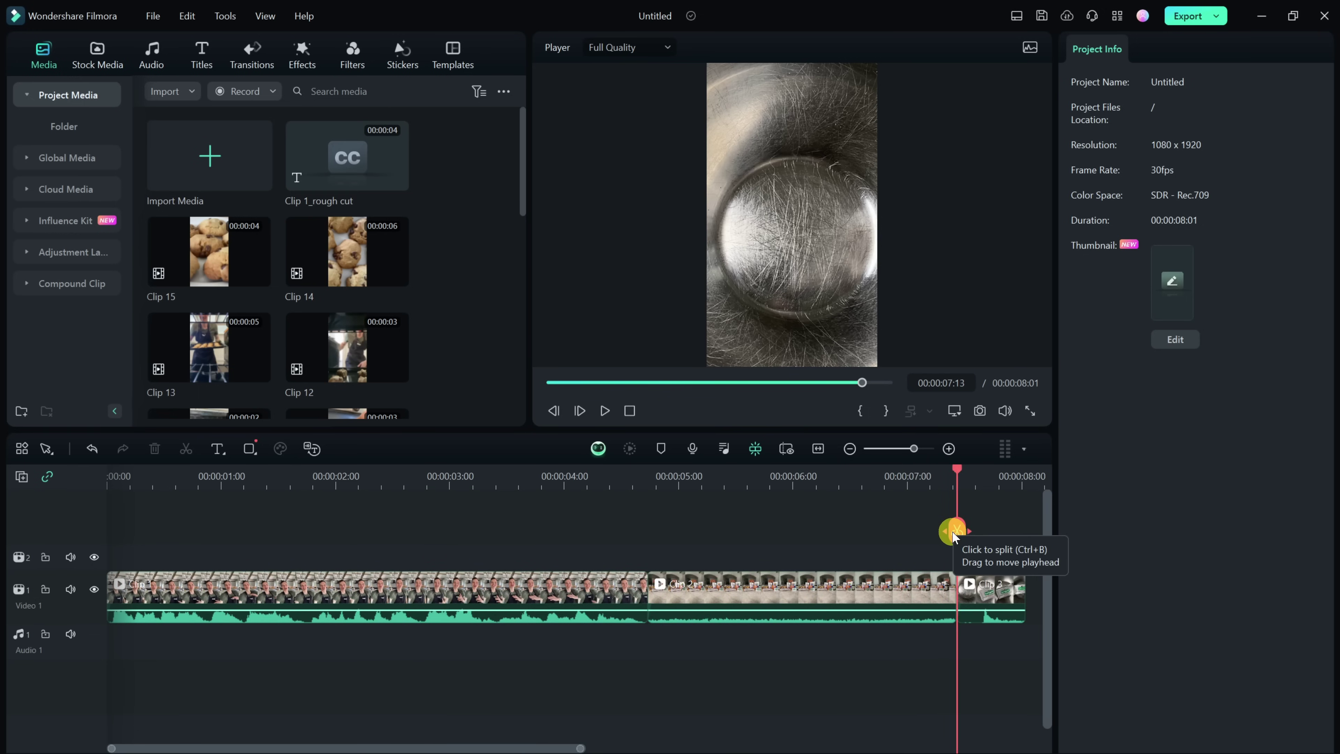
# Step: Select Clip 1 with the playhead at 00:00:01:22 and look through its basic video properties, from Transform to Drop Shadow
pyautogui.click(300, 589)
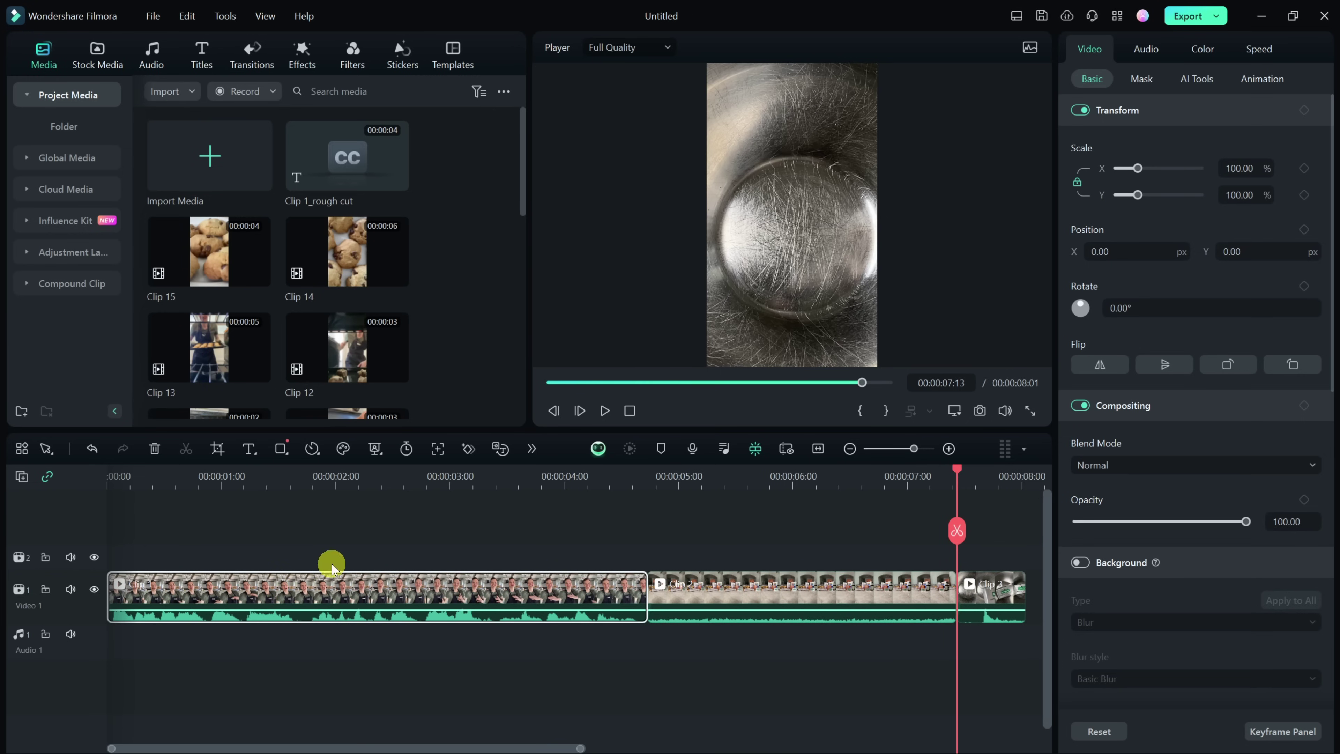
pyautogui.moveTo(956, 472); pyautogui.dragTo(305, 492)
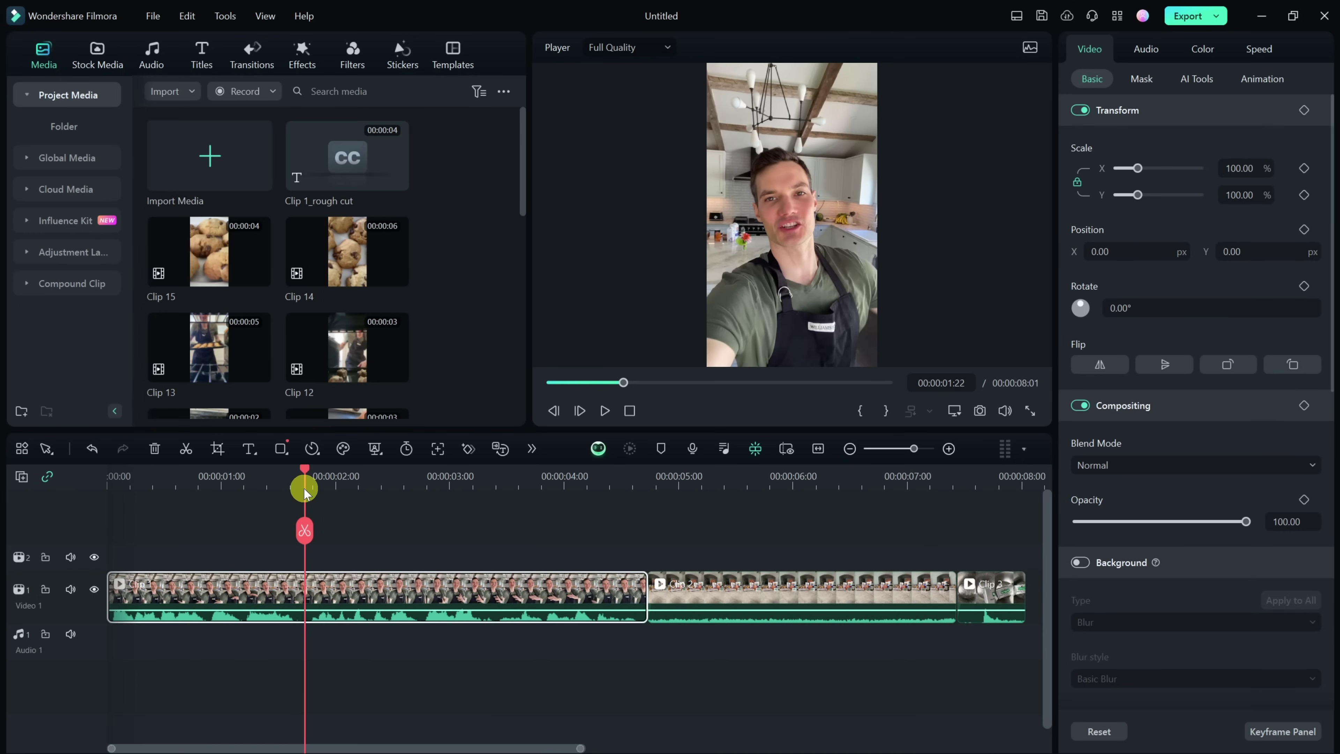
pyautogui.click(298, 583)
pyautogui.scroll(-1, 1154, 190)
pyautogui.scroll(-8, 1154, 190)
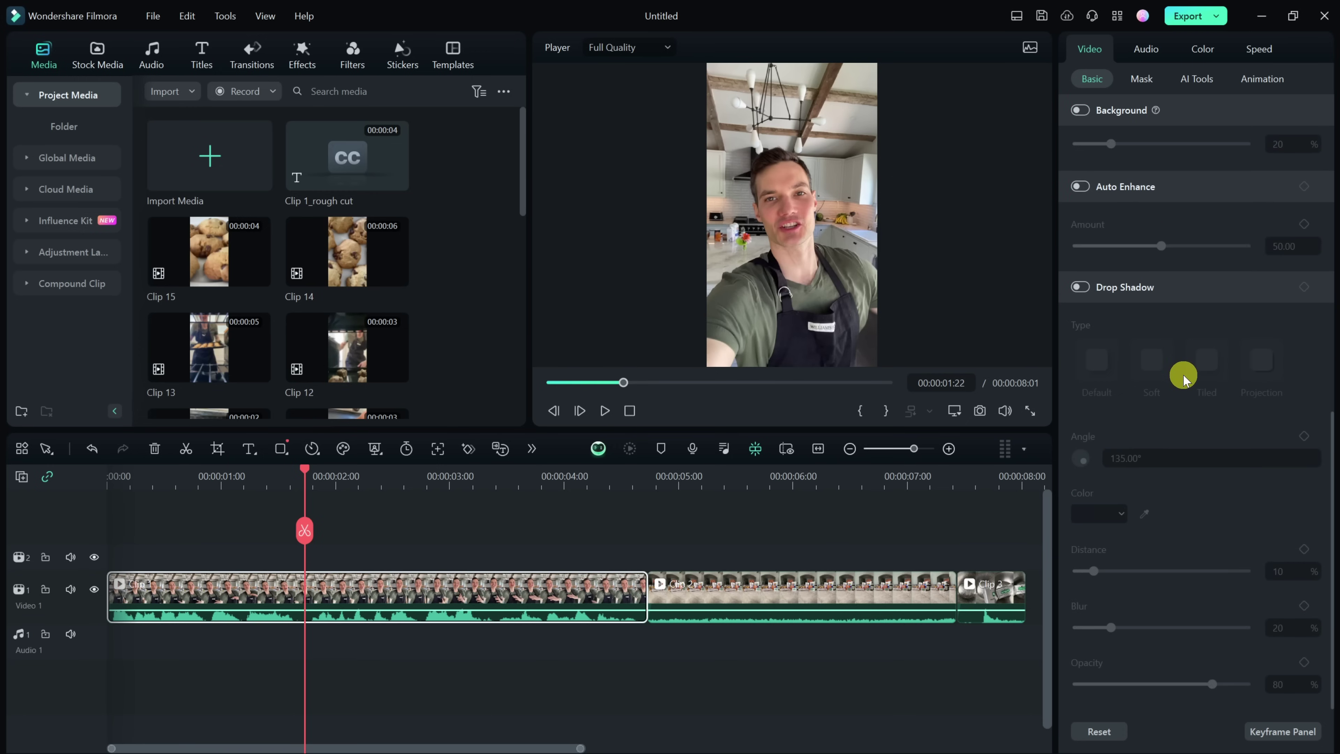
pyautogui.scroll(9, 1183, 569)
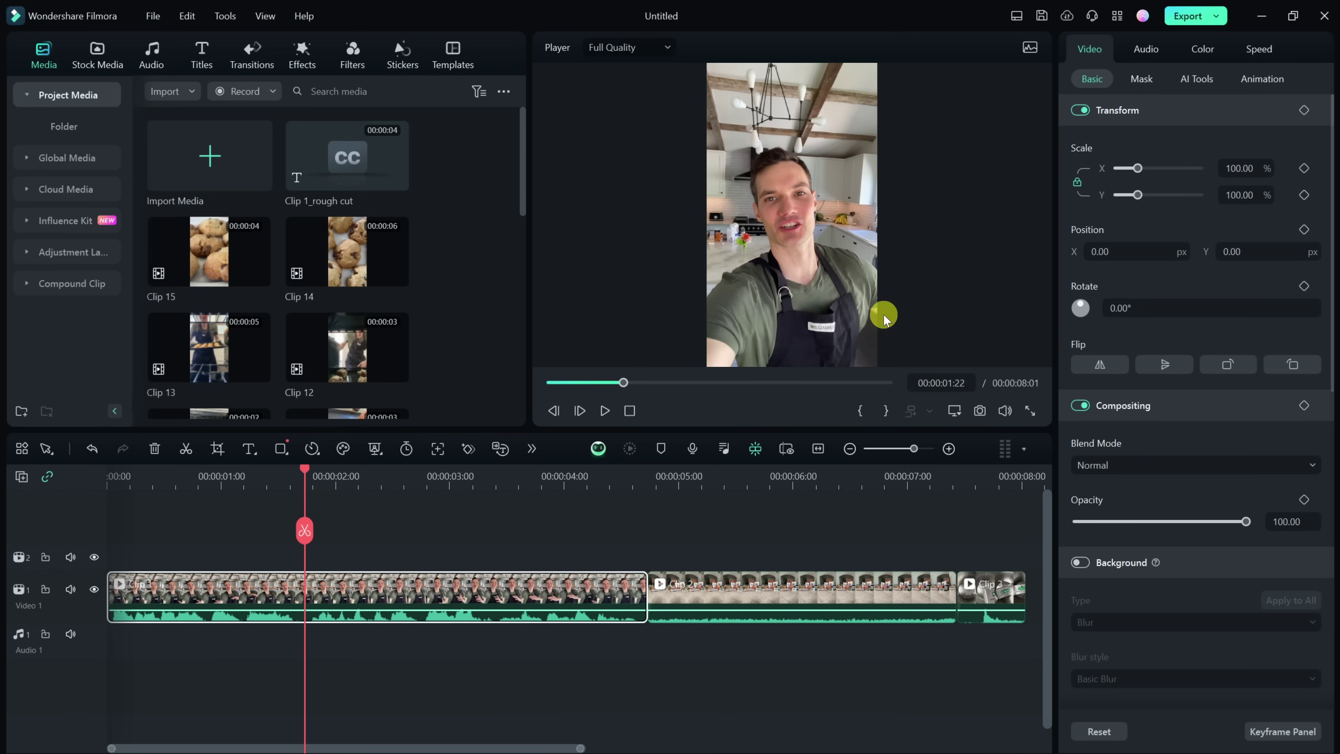
# Step: Try scaling Clip 1 to 66.02% and to 182.52%, and reset its transform
pyautogui.moveTo(1137, 170)
pyautogui.mouseDown()
pyautogui.moveTo(1148, 174)
pyautogui.moveTo(1130, 173)
pyautogui.mouseUp()
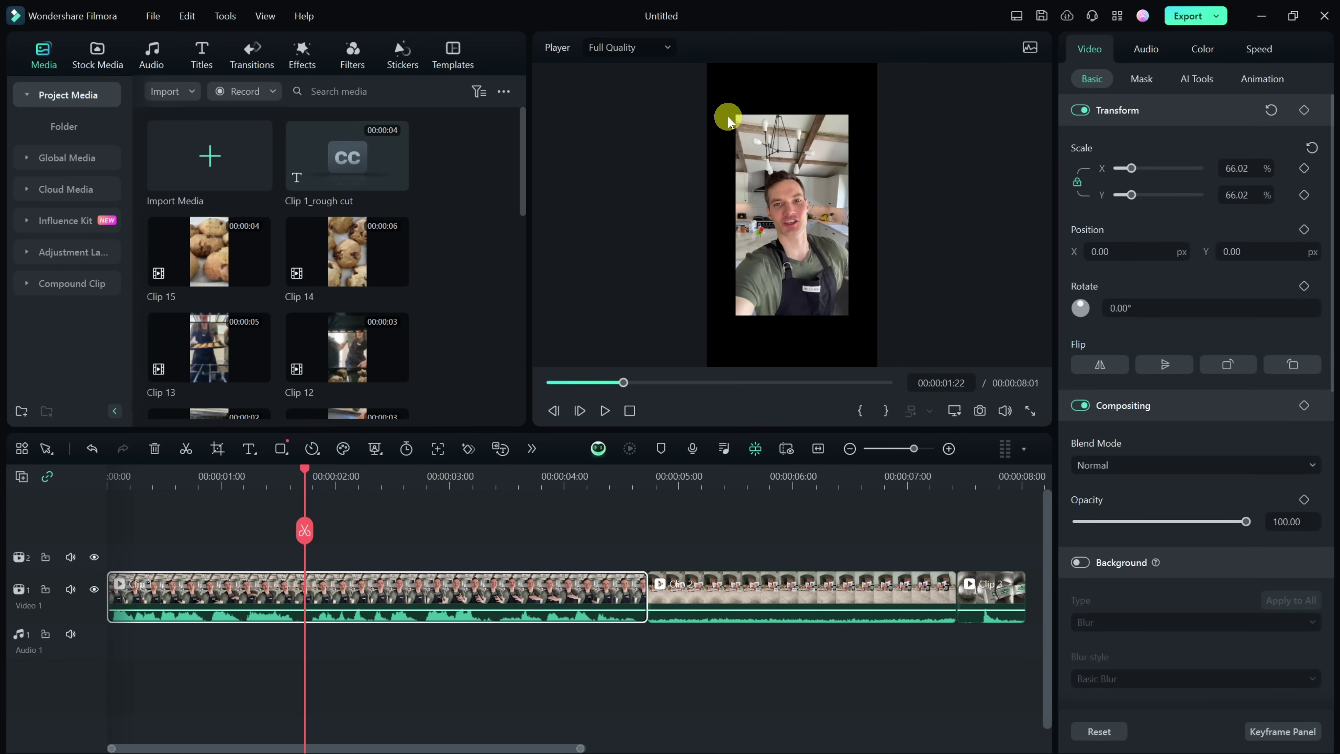
pyautogui.moveTo(1130, 168); pyautogui.dragTo(1154, 168)
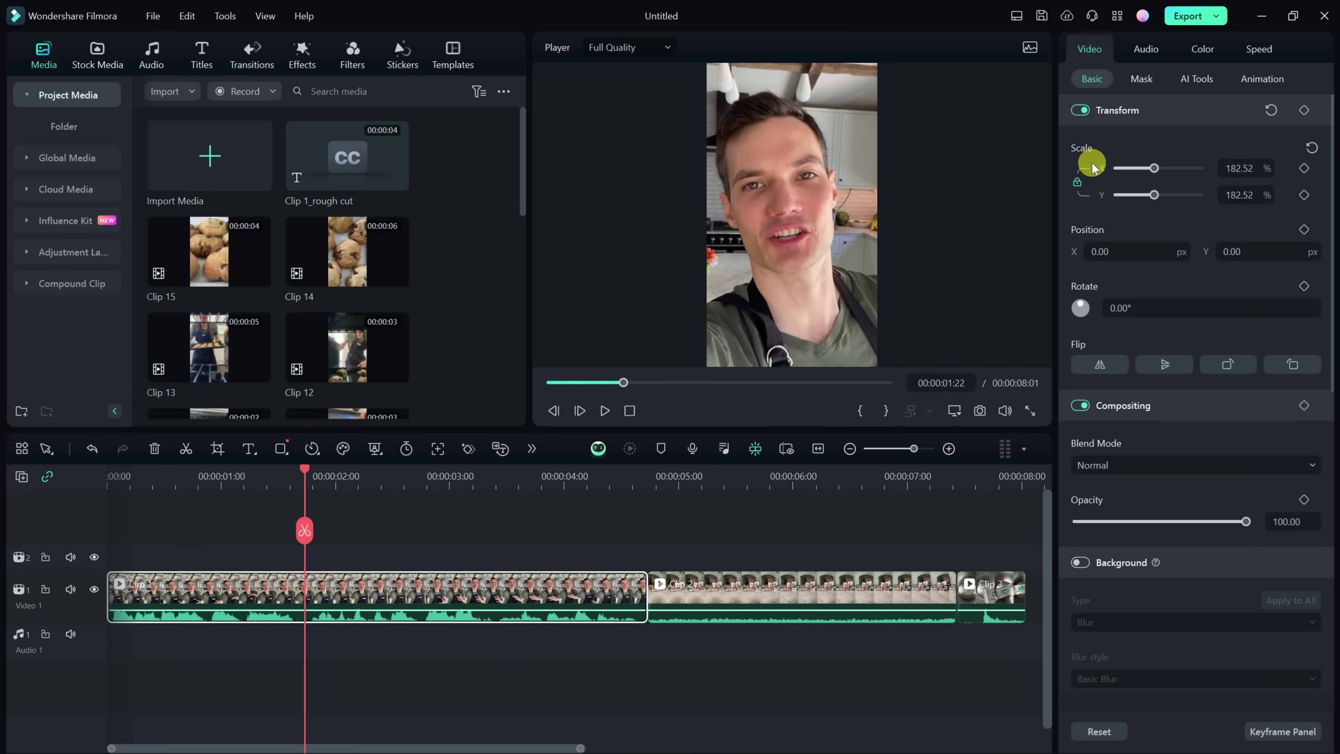
pyautogui.click(1271, 112)
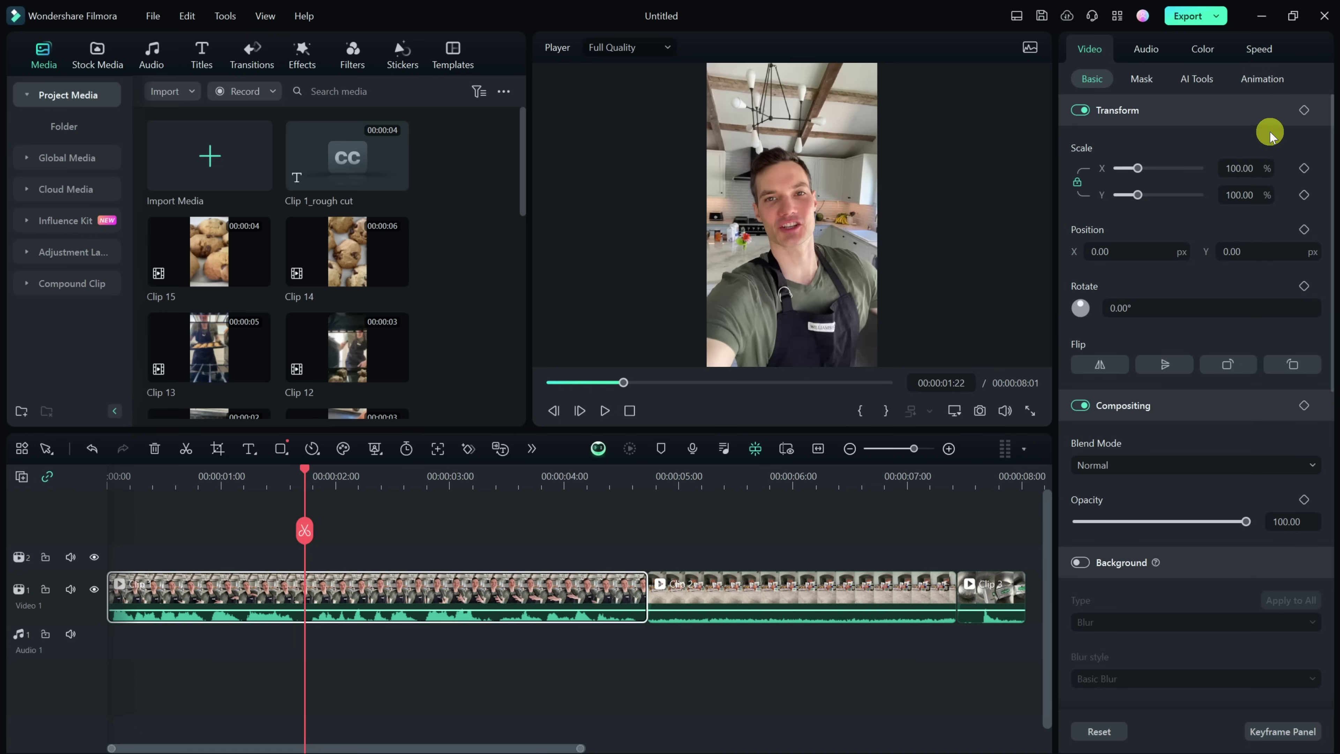
# Step: Try shifting Clip 1 horizontally to an X position of -196 px, and reset its position
pyautogui.moveTo(1098, 252); pyautogui.dragTo(1096, 251)
pyautogui.click(1303, 230)
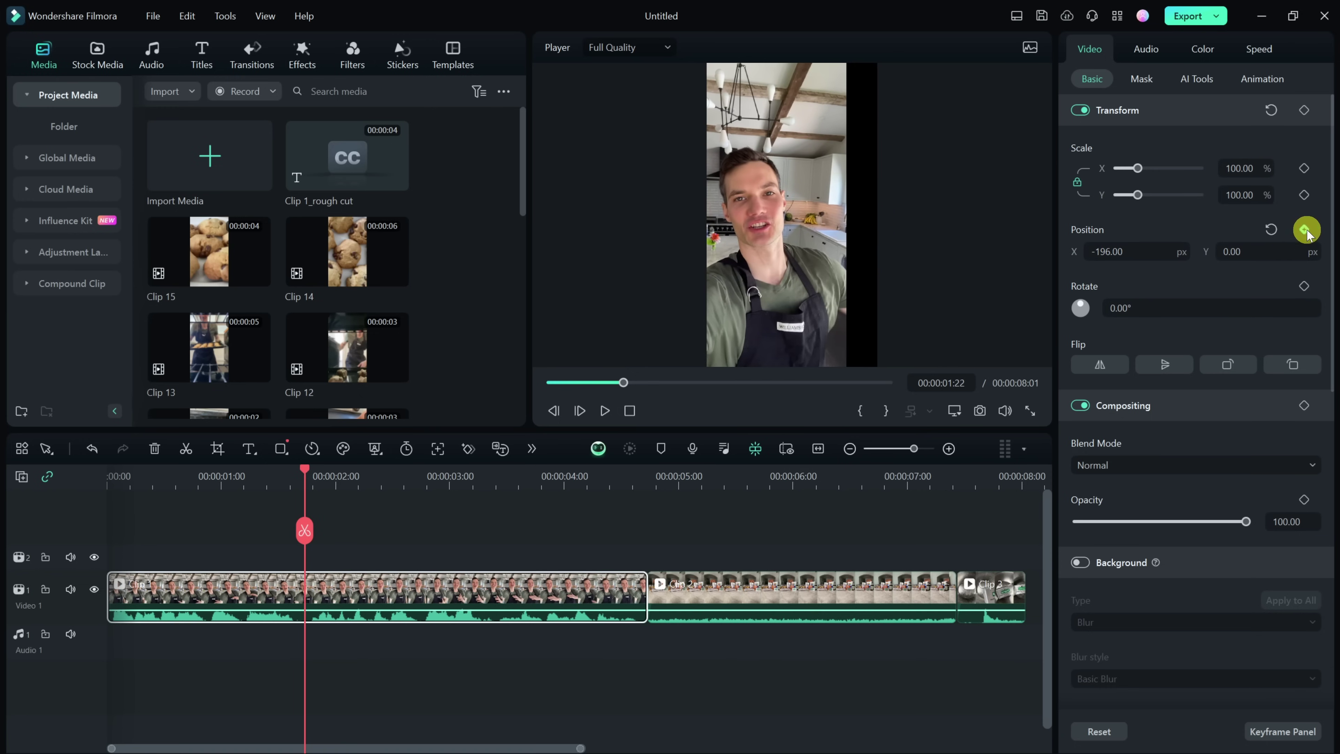
pyautogui.click(1270, 229)
# Step: Try rotating Clip 1 to 180° and flipping it horizontally, restoring the original orientation each time
pyautogui.click(1125, 306)
pyautogui.moveTo(1125, 306); pyautogui.dragTo(1126, 308)
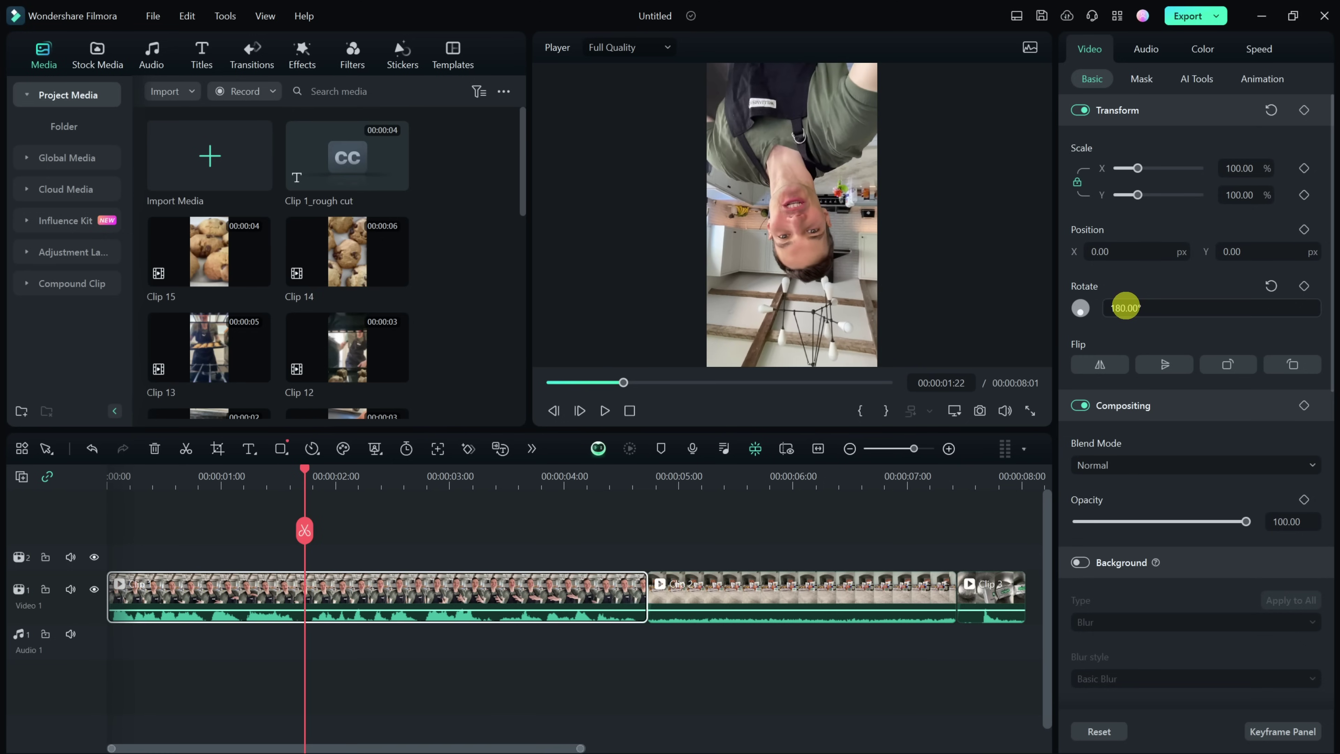
pyautogui.click(1271, 285)
pyautogui.click(1117, 364)
pyautogui.click(1101, 365)
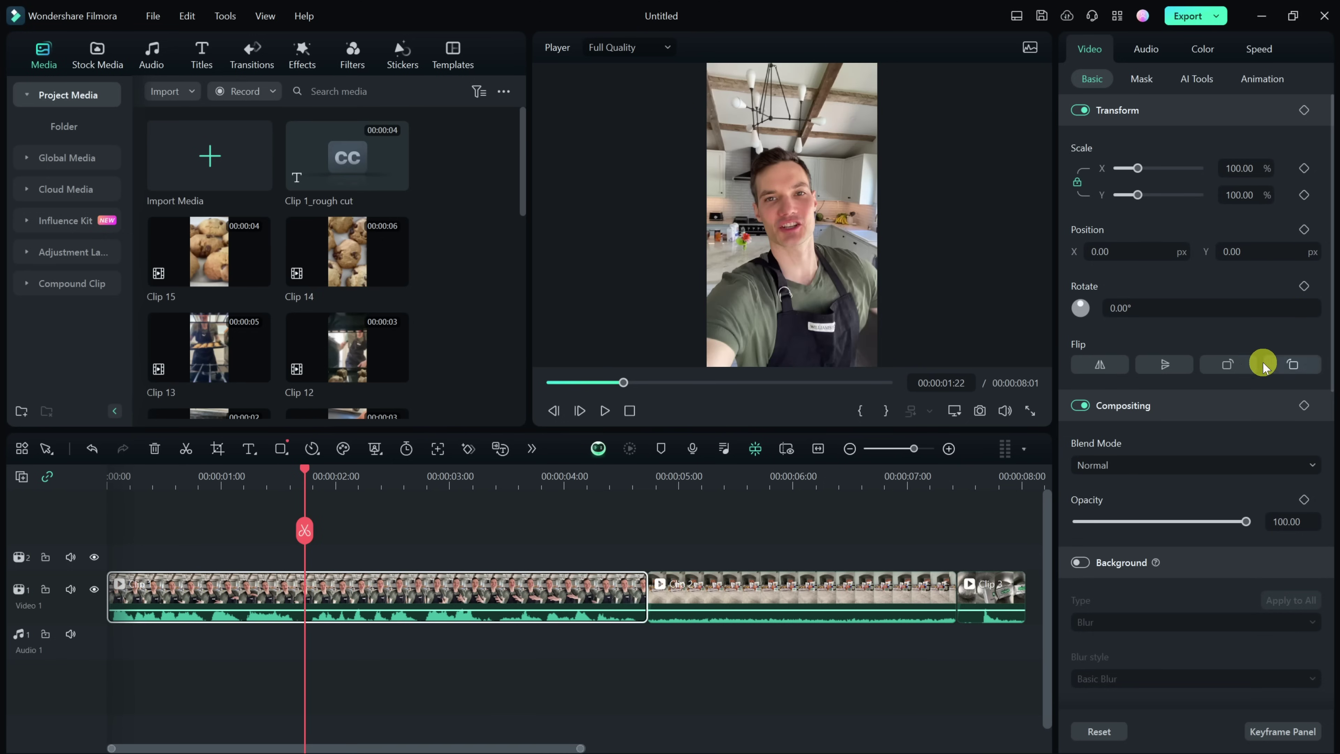
# Step: Look through Clip 1's remaining basic video properties and its mask, AI tool and animation options
pyautogui.scroll(-2, 1287, 372)
pyautogui.scroll(-2, 1287, 370)
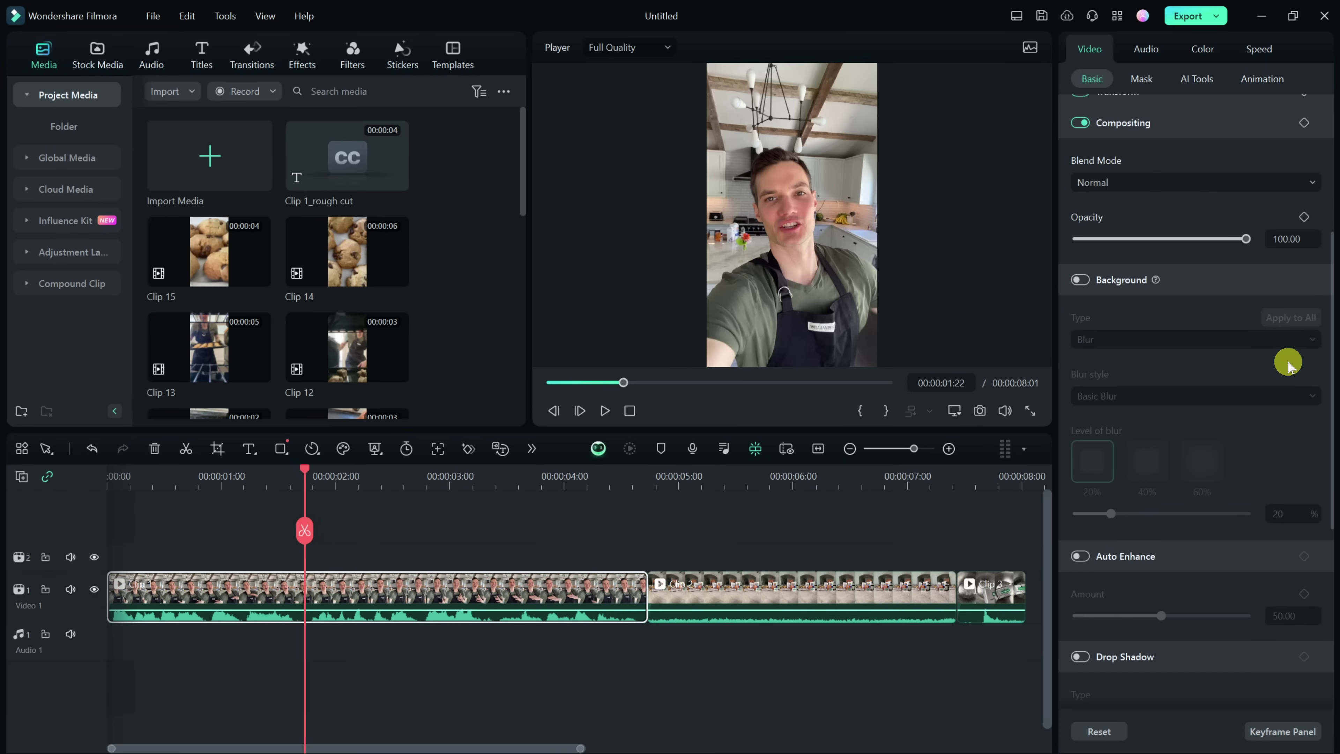
pyautogui.scroll(-3, 1105, 359)
pyautogui.scroll(-2, 1110, 343)
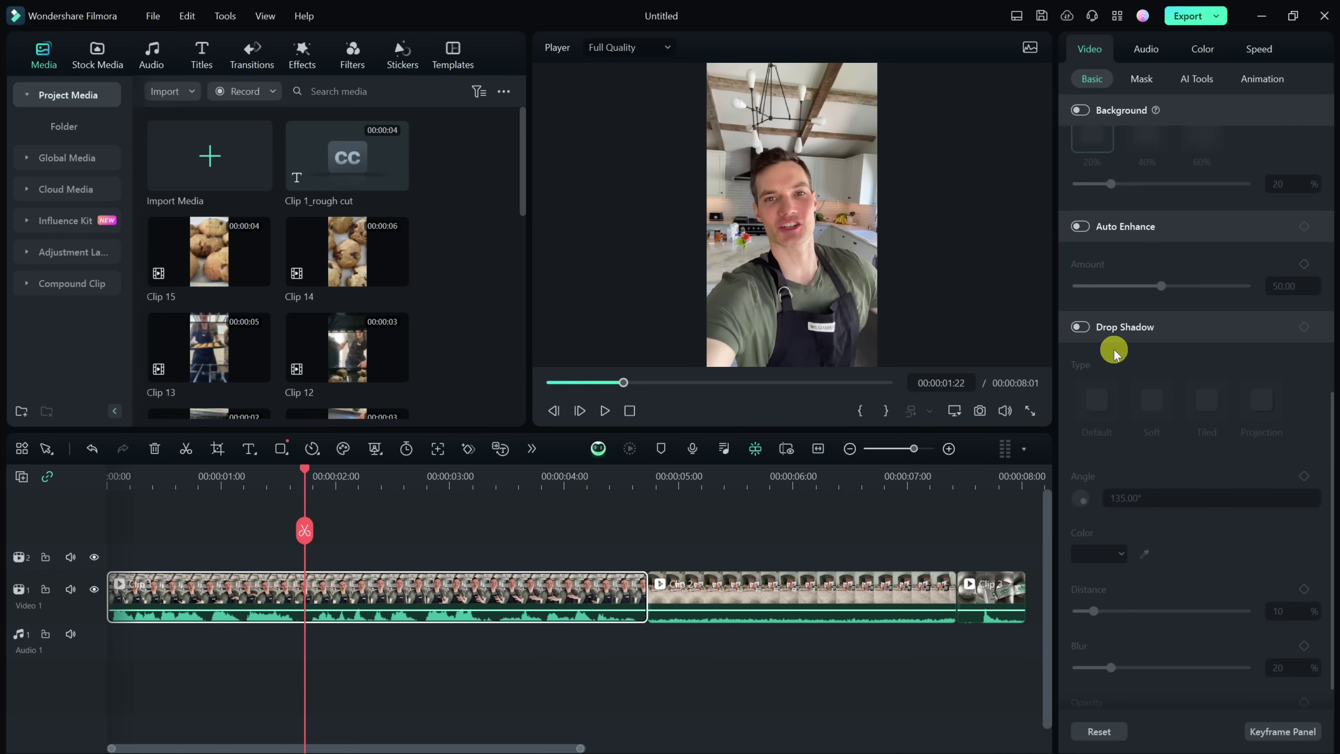
pyautogui.scroll(6, 1128, 422)
pyautogui.scroll(5, 1140, 462)
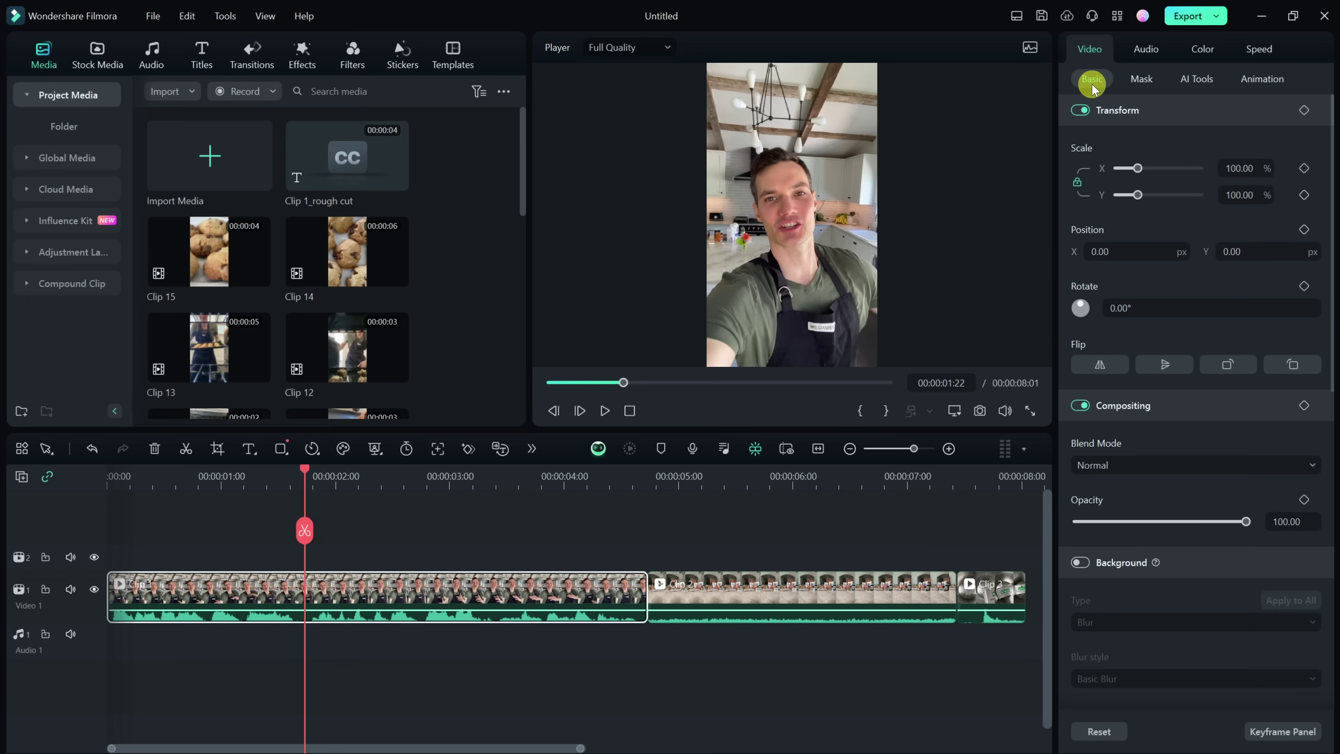
pyautogui.click(1141, 79)
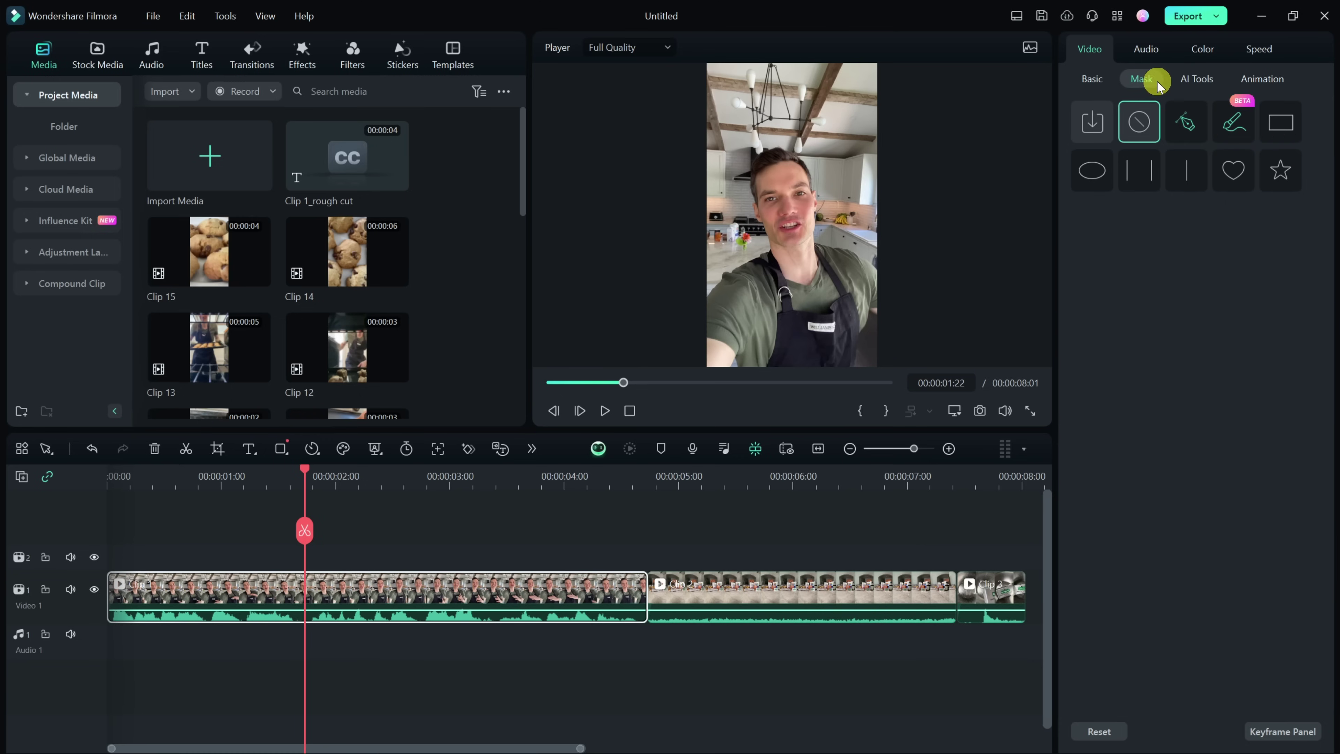
pyautogui.click(1189, 80)
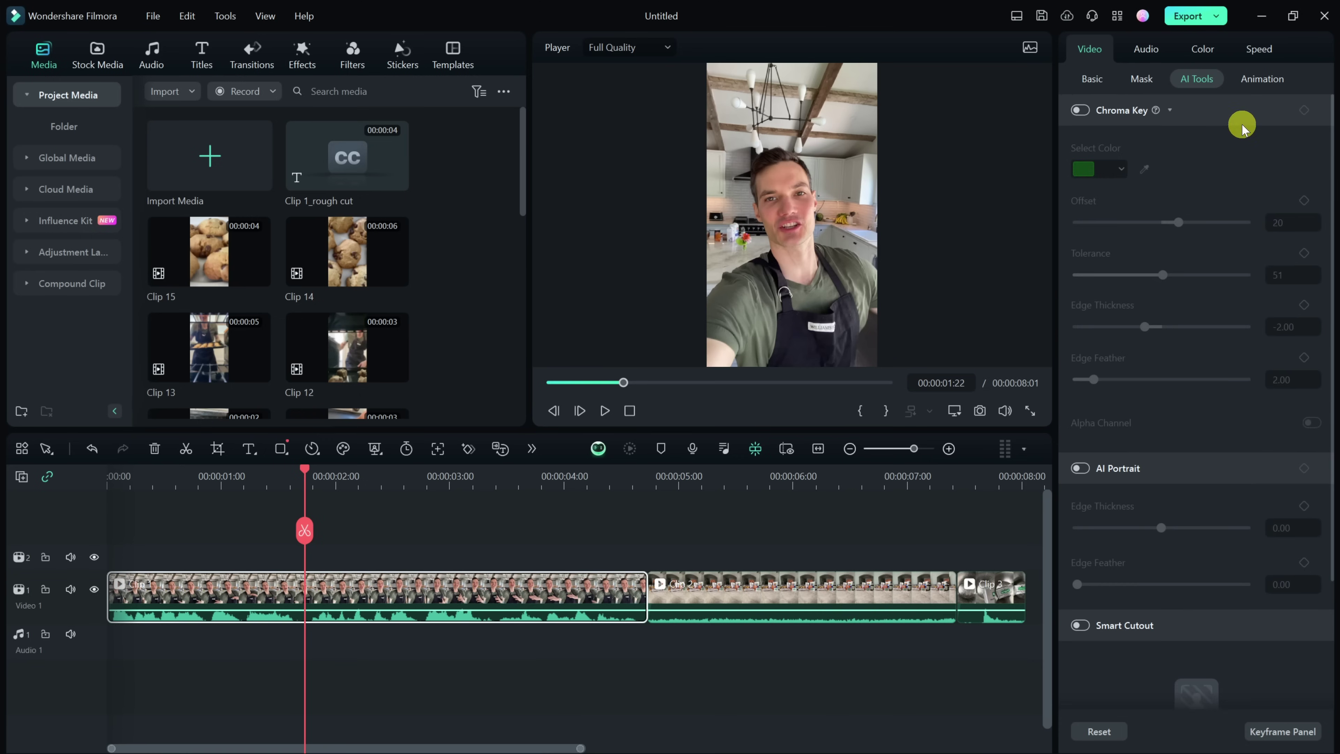
pyautogui.click(1258, 79)
# Step: Enable Auto Normalization for Clip 1's audio and look over the remaining audio adjustment and denoise options
pyautogui.click(1141, 52)
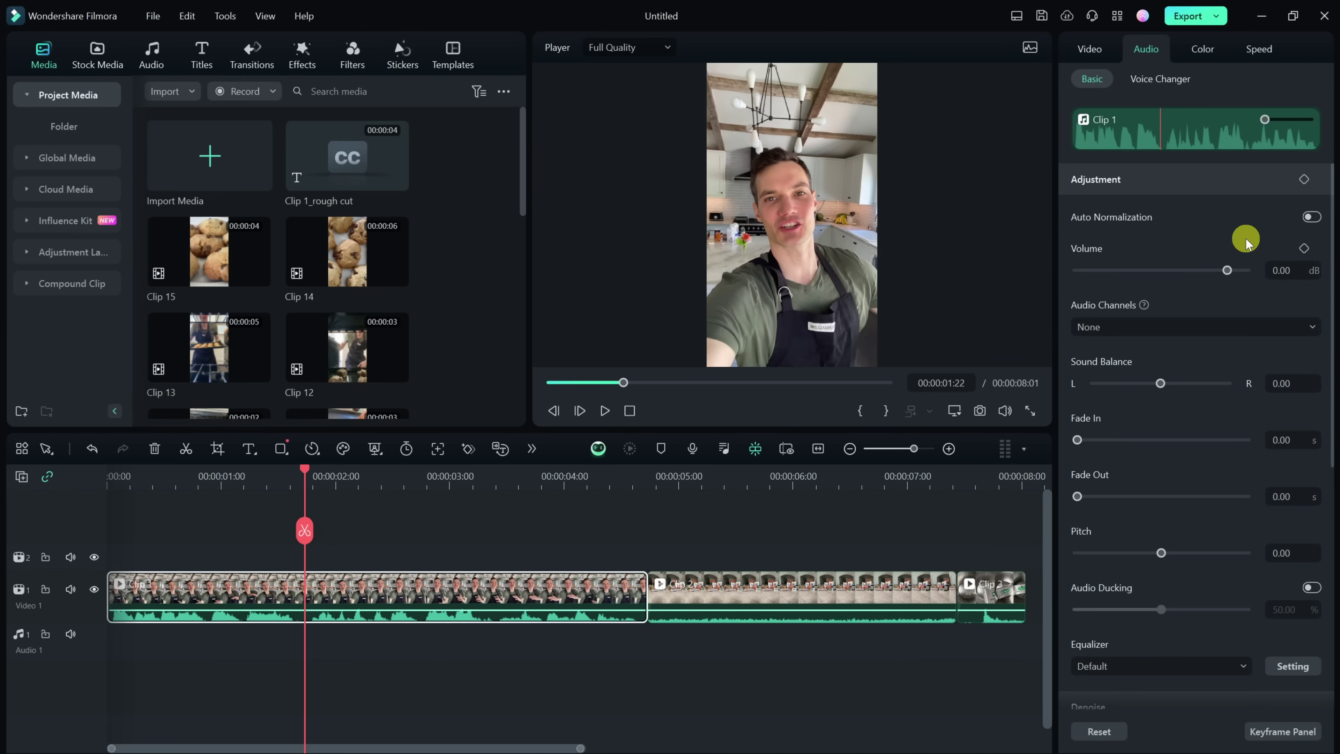
pyautogui.click(1309, 218)
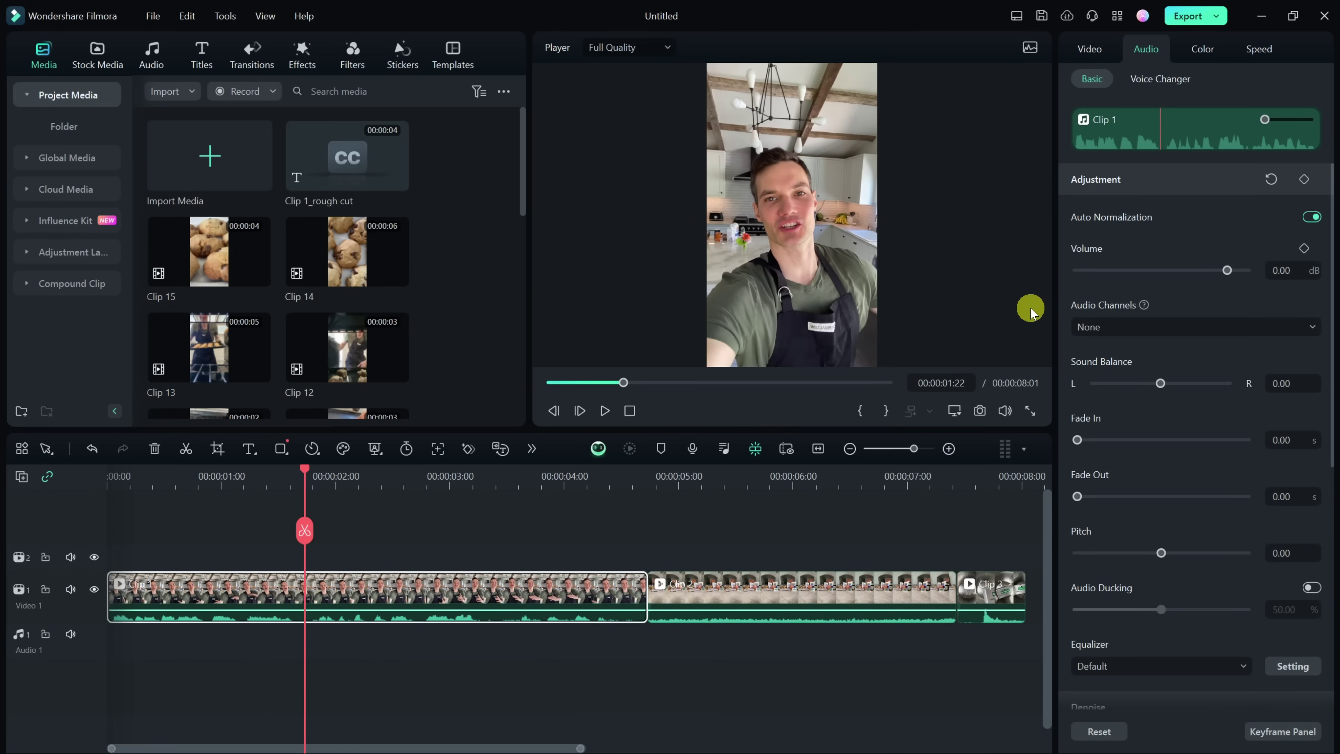
pyautogui.scroll(-2, 1211, 266)
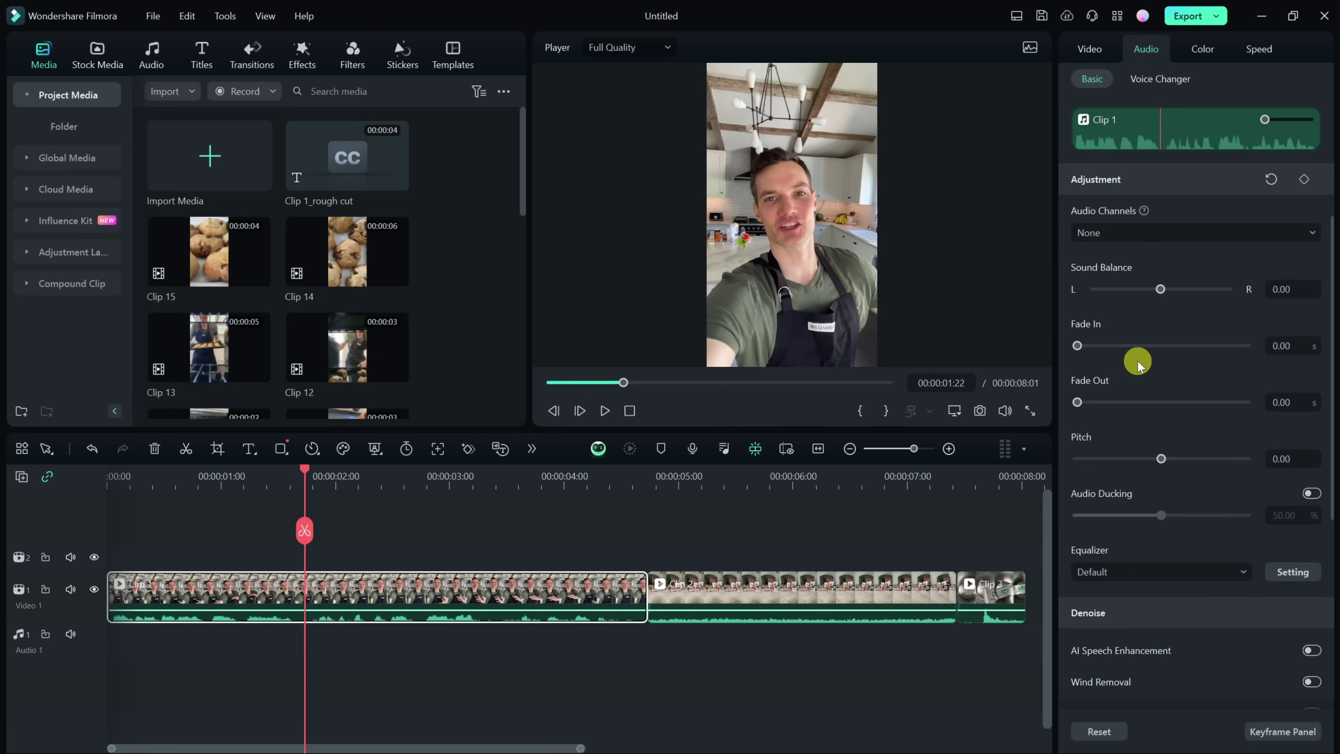
pyautogui.scroll(-3, 1196, 401)
pyautogui.scroll(-4, 1189, 391)
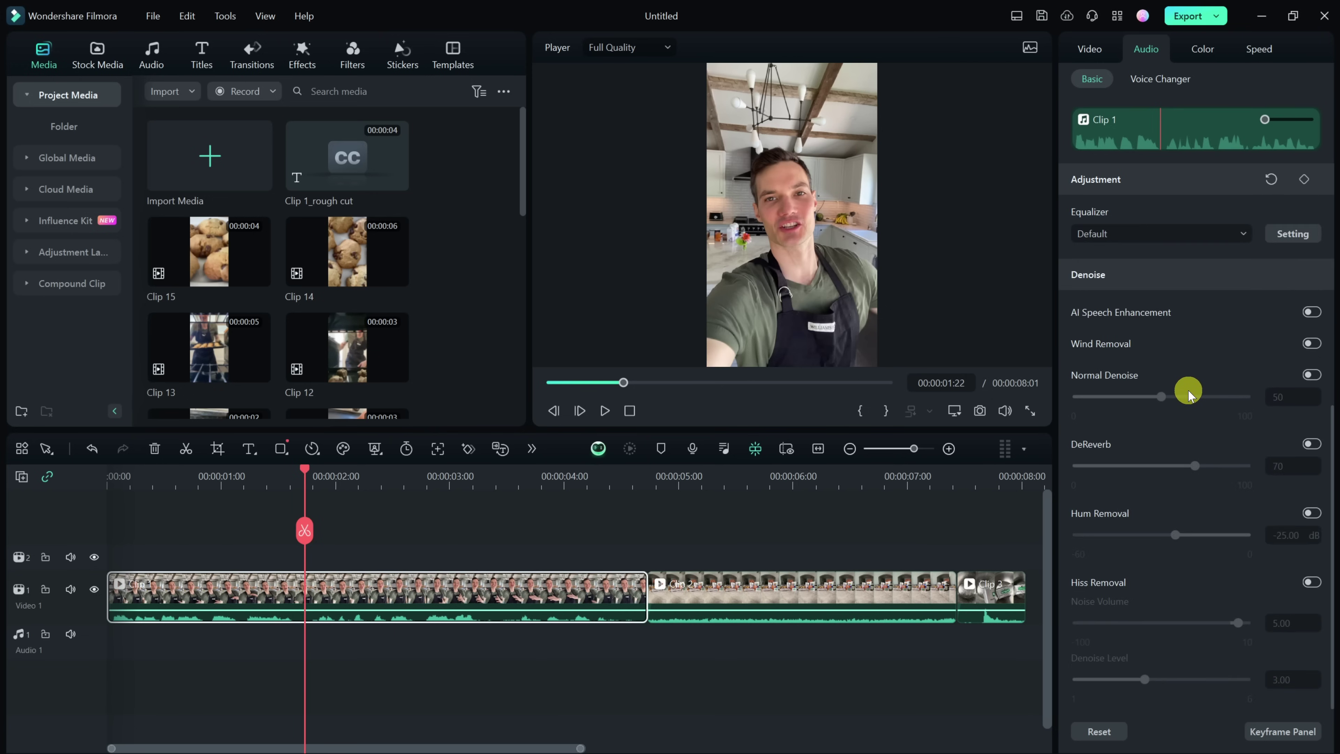
pyautogui.scroll(8, 1188, 390)
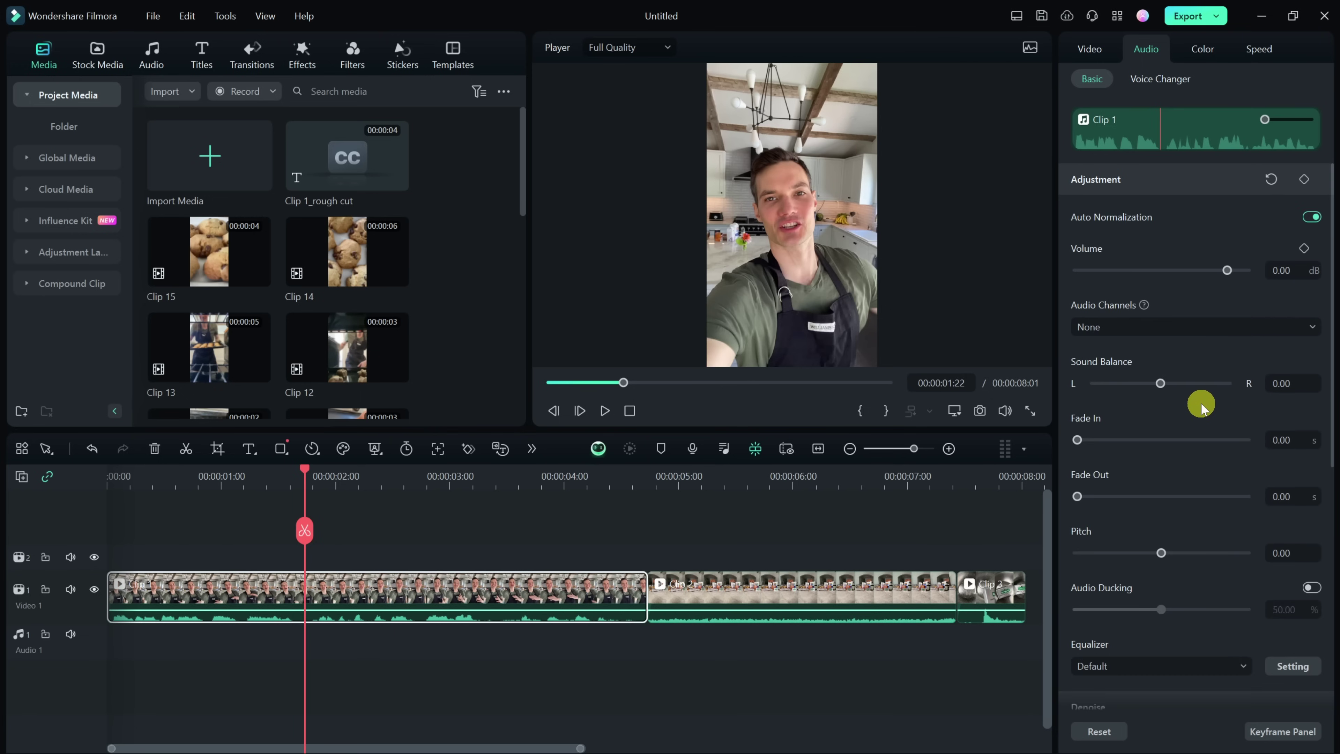
# Step: Look through Clip 1's voice filters and voice characters, basic color settings, and uniform speed and speed ramping options
pyautogui.click(1158, 85)
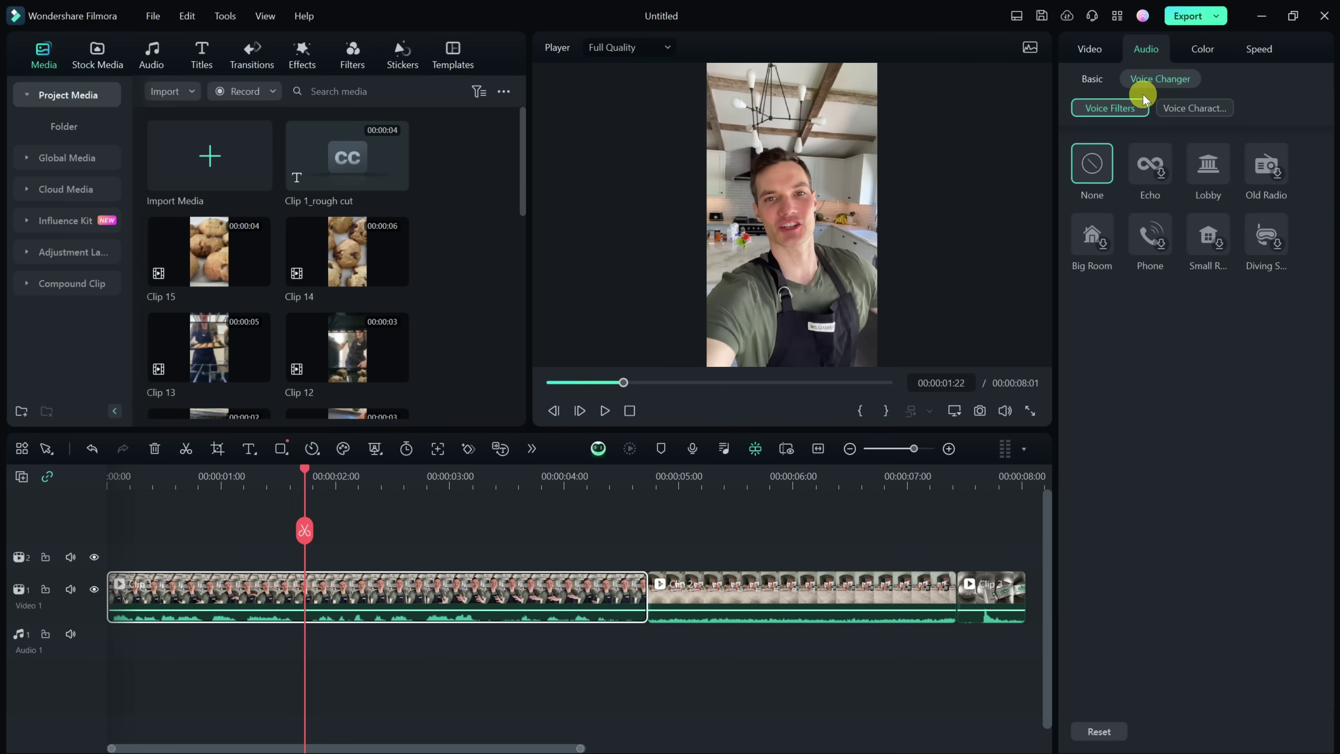
pyautogui.click(1201, 112)
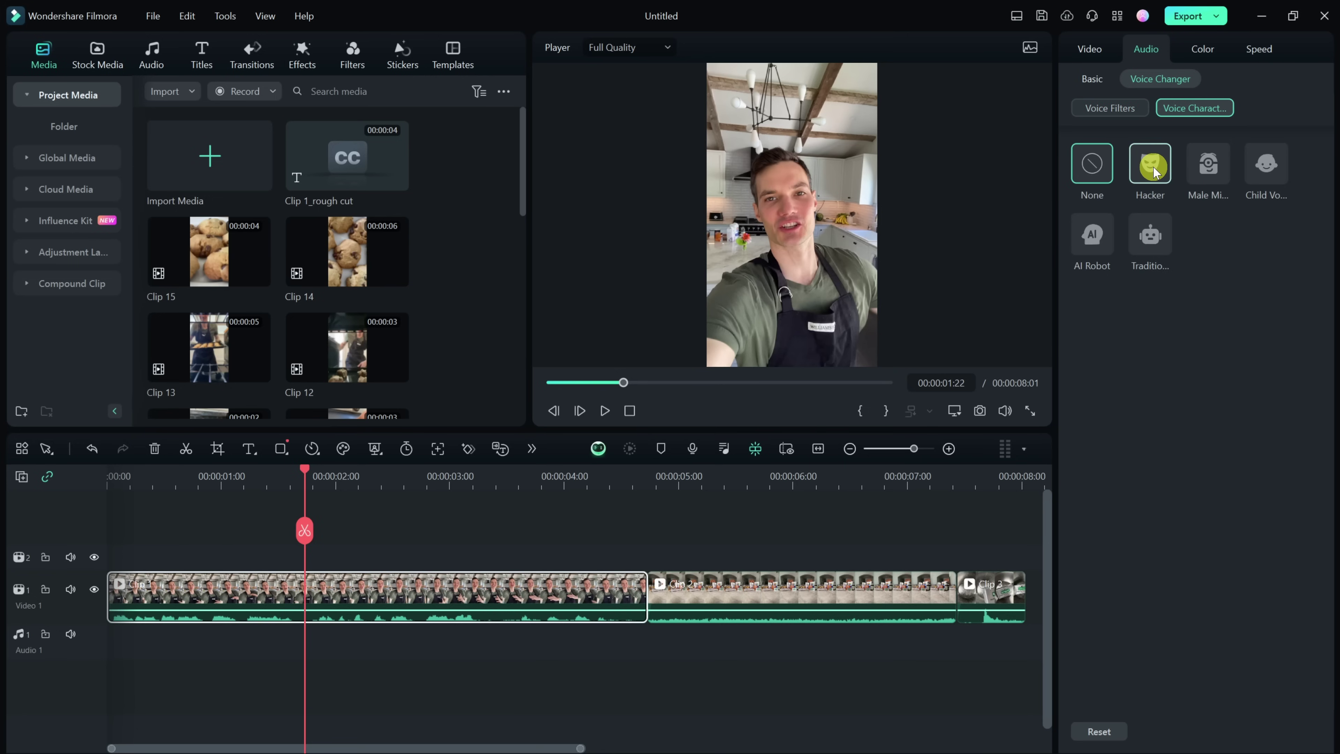
pyautogui.click(1203, 49)
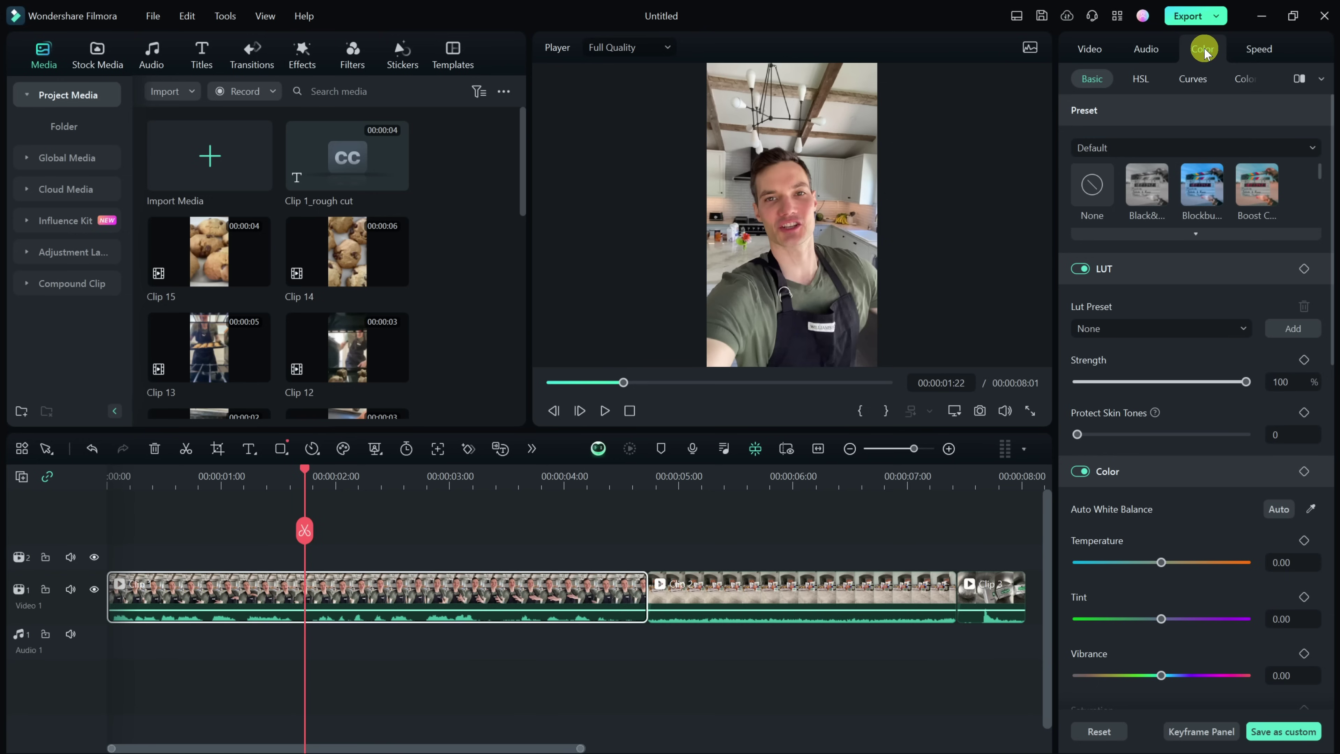
pyautogui.scroll(-10, 1138, 309)
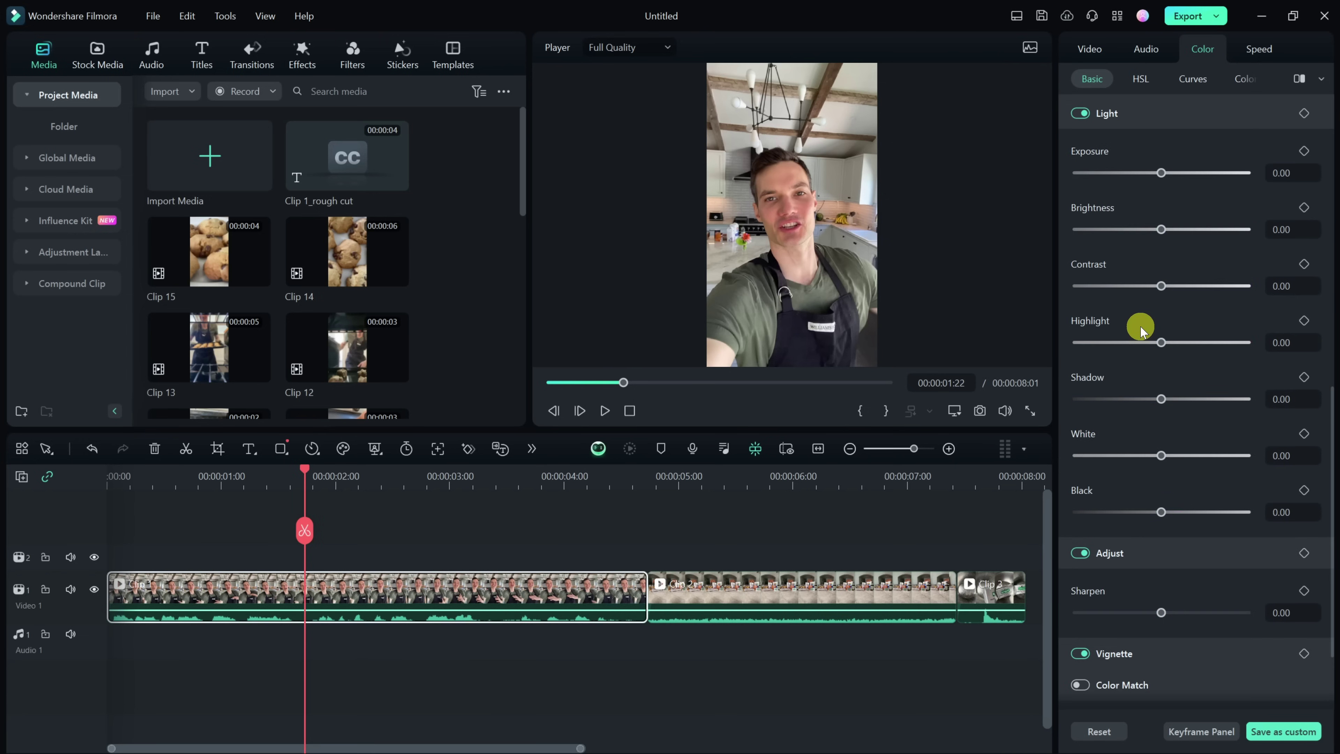
pyautogui.scroll(10, 1140, 326)
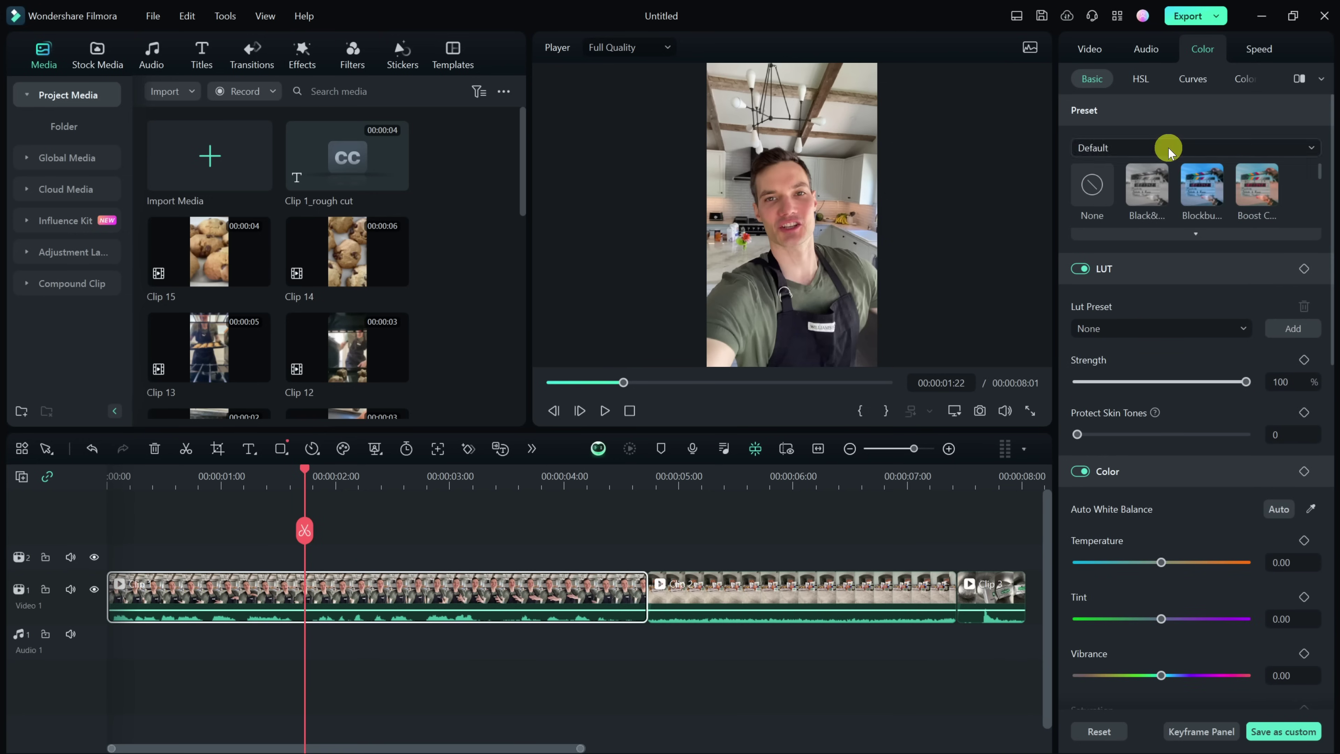
pyautogui.click(1263, 52)
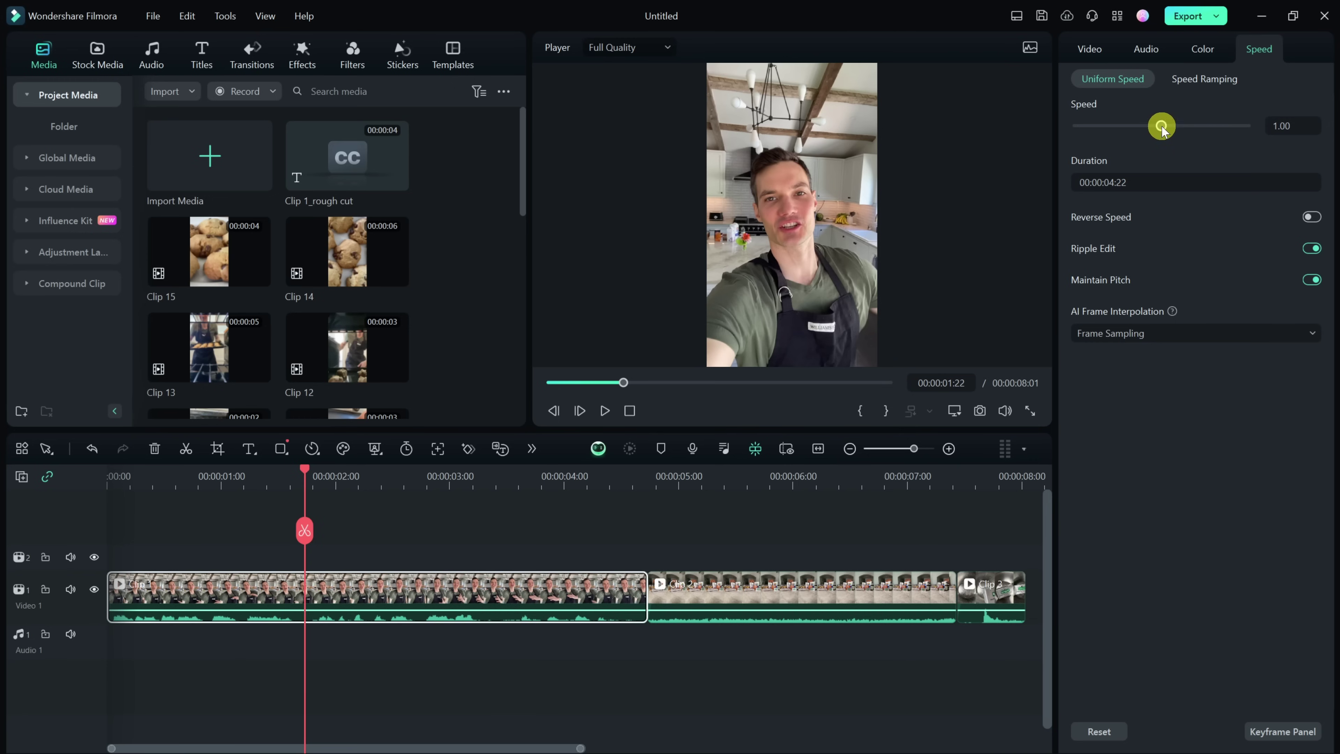
pyautogui.click(1191, 79)
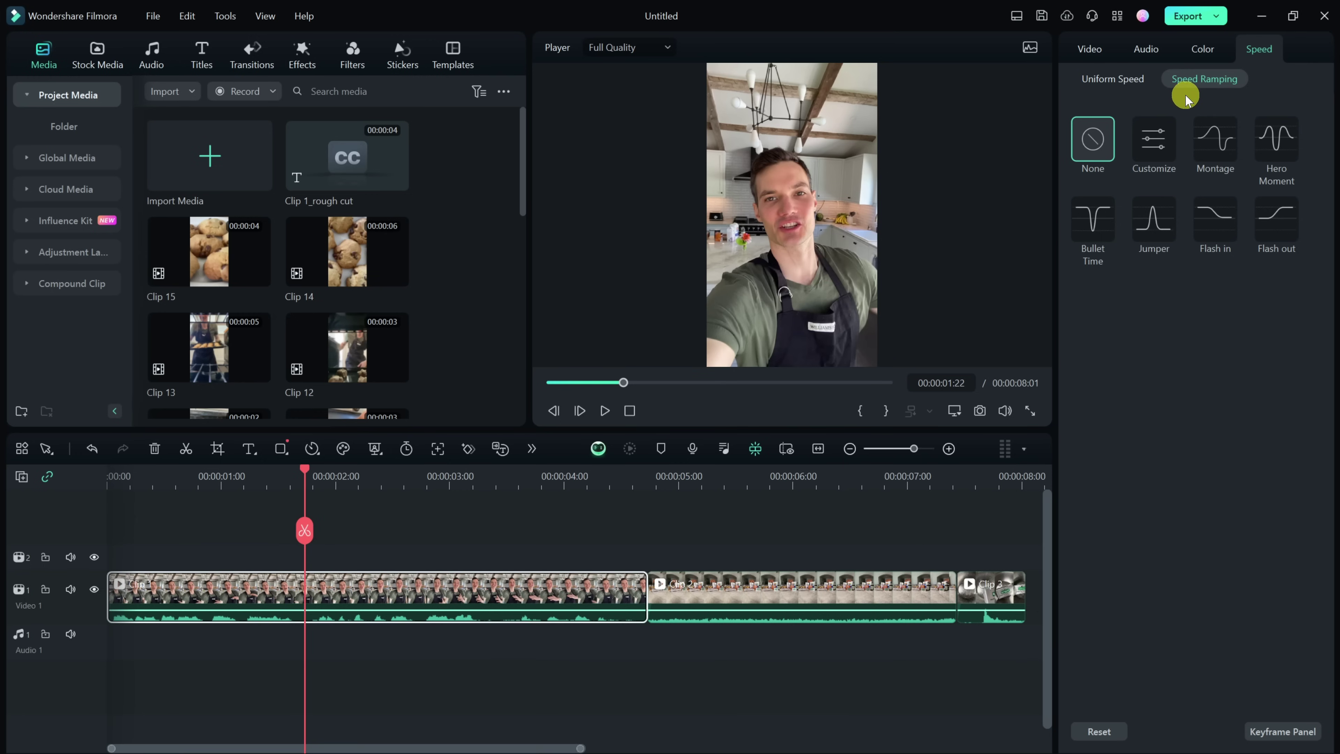
# Step: Add a scale keyframe at 100% to Clip 1 at 00:00:00:00
pyautogui.click(1089, 48)
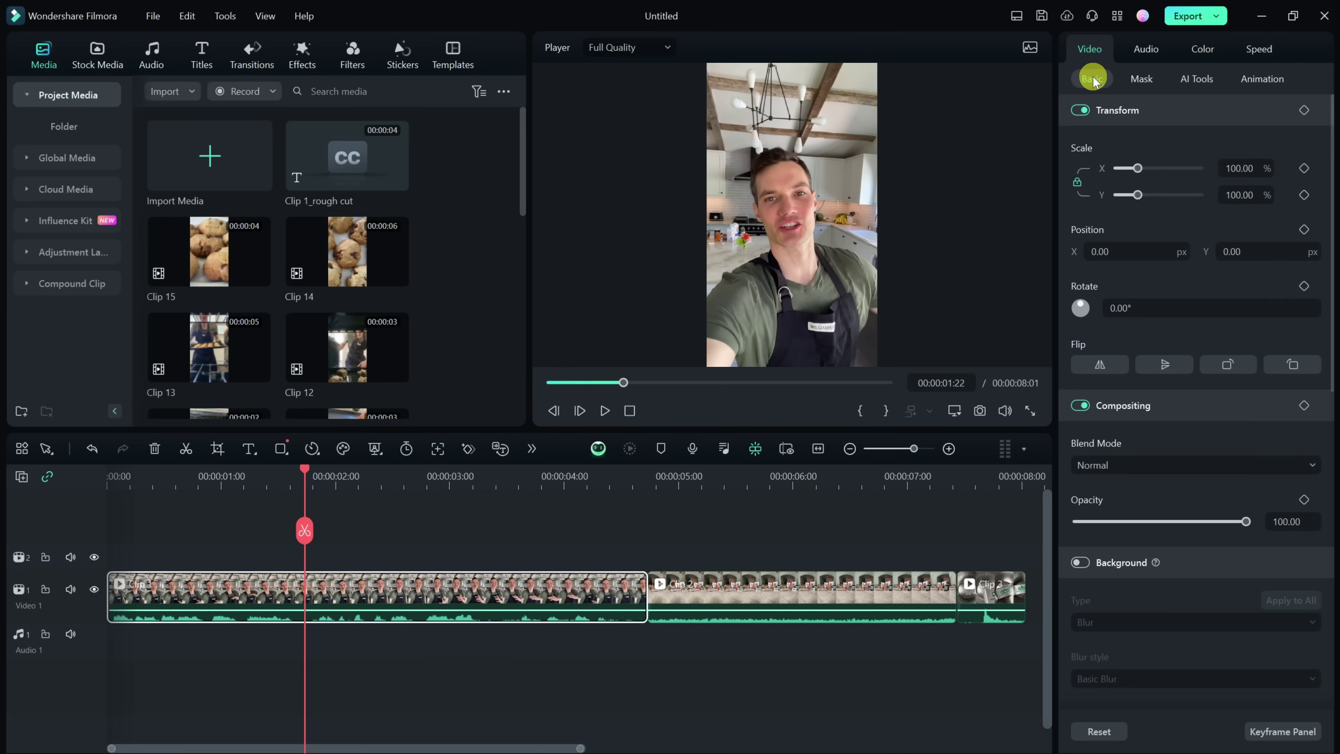
pyautogui.click(1083, 111)
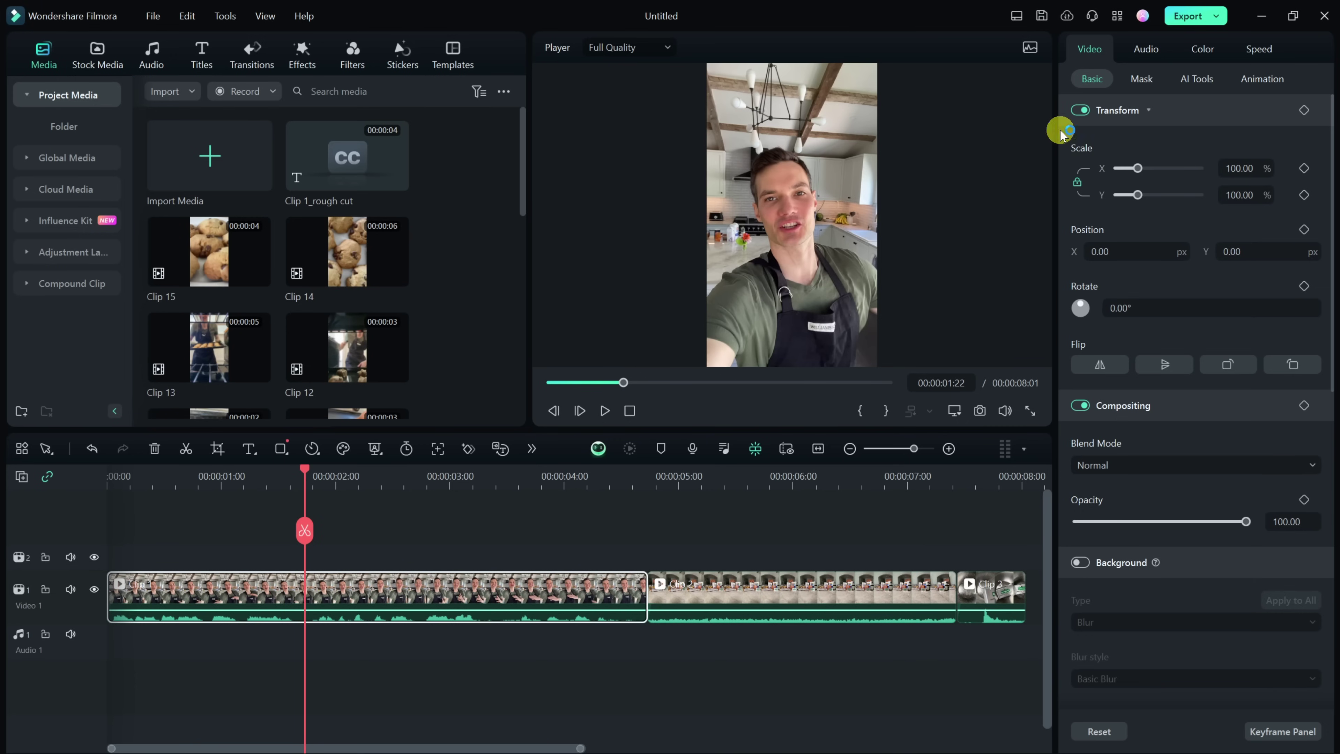
pyautogui.moveTo(302, 467); pyautogui.dragTo(105, 476)
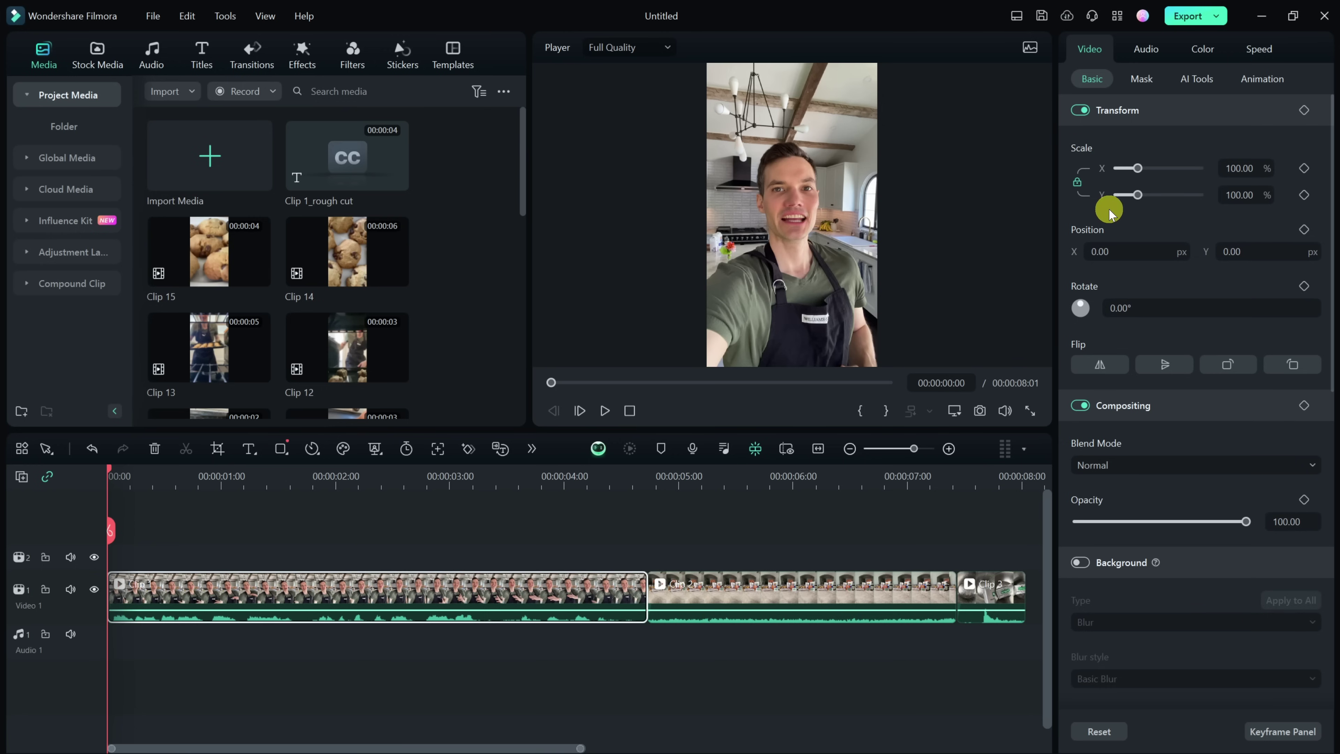
pyautogui.moveTo(1138, 174); pyautogui.dragTo(1139, 175)
pyautogui.click(1311, 148)
pyautogui.click(1305, 172)
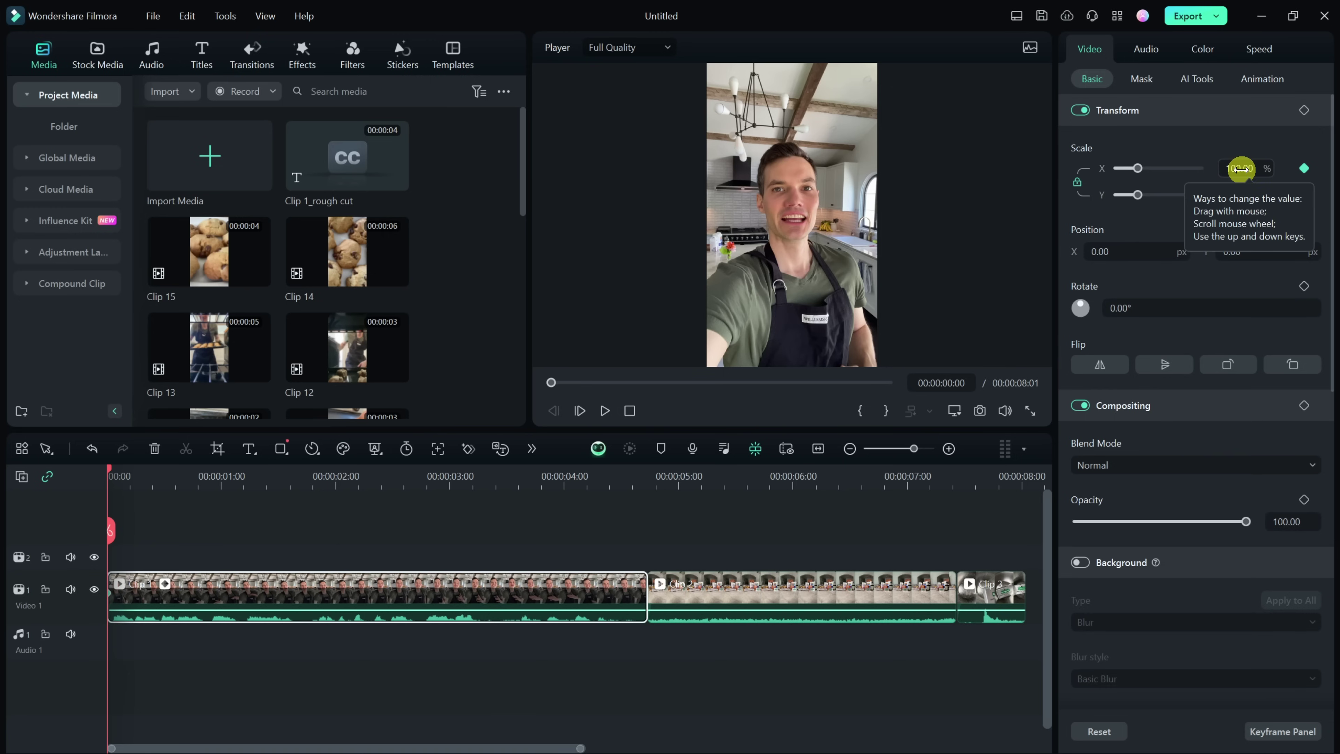
# Step: Add a transform keyframe at 00:00:04:21 near the end of Clip 1 and set its scale to 119%
pyautogui.moveTo(109, 468); pyautogui.dragTo(645, 478)
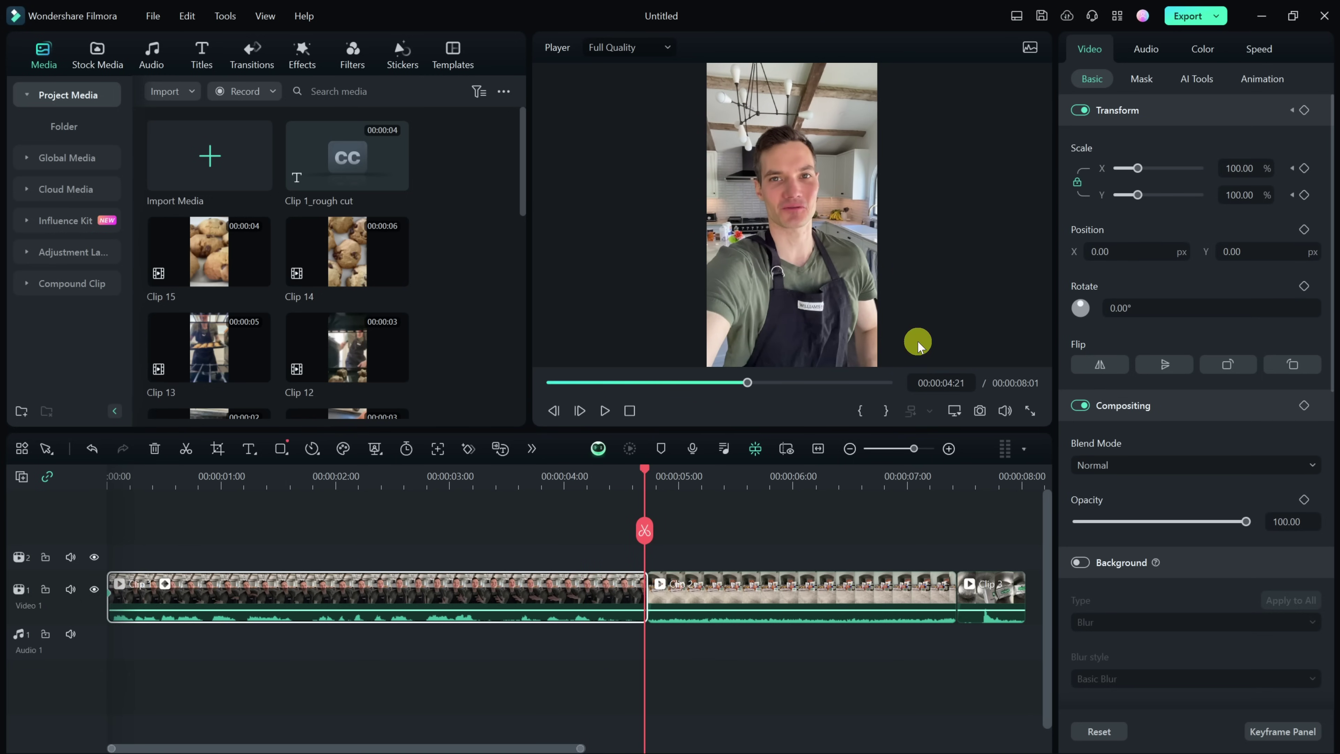
pyautogui.click(1303, 110)
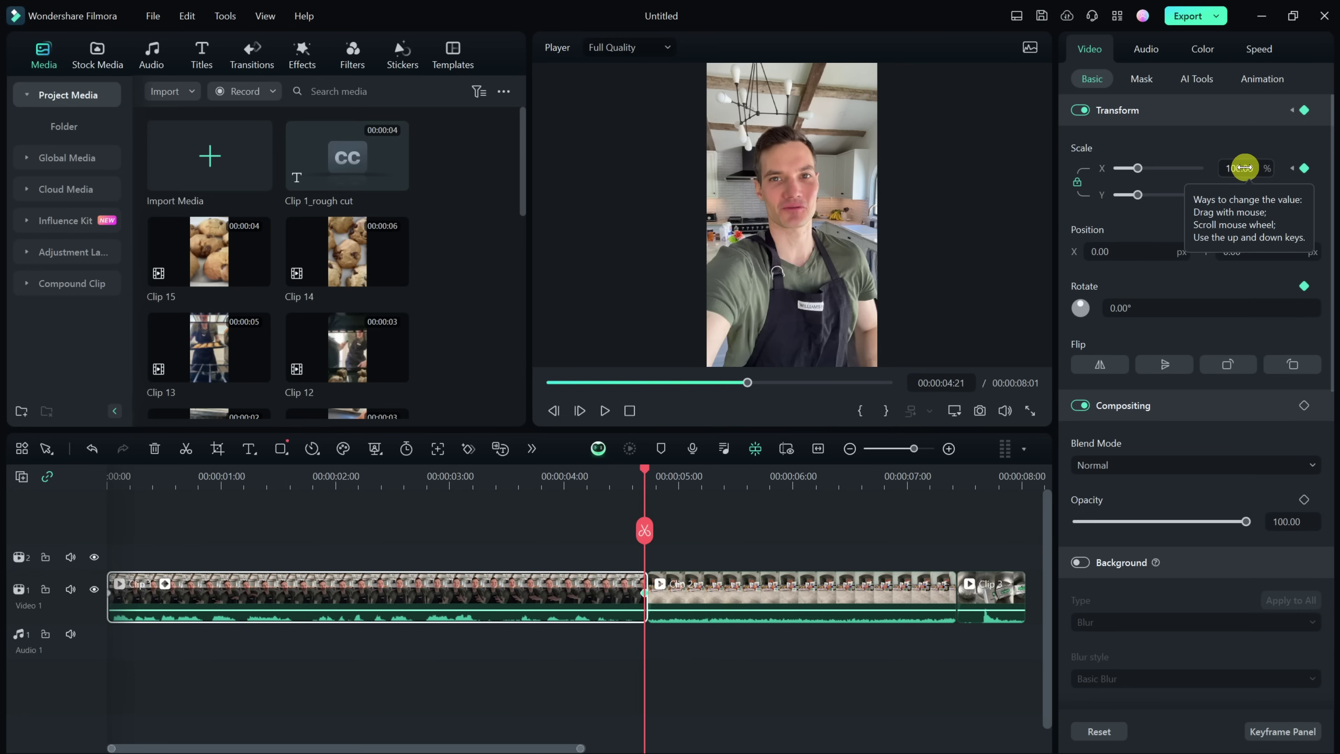
pyautogui.scroll(18, 1244, 167)
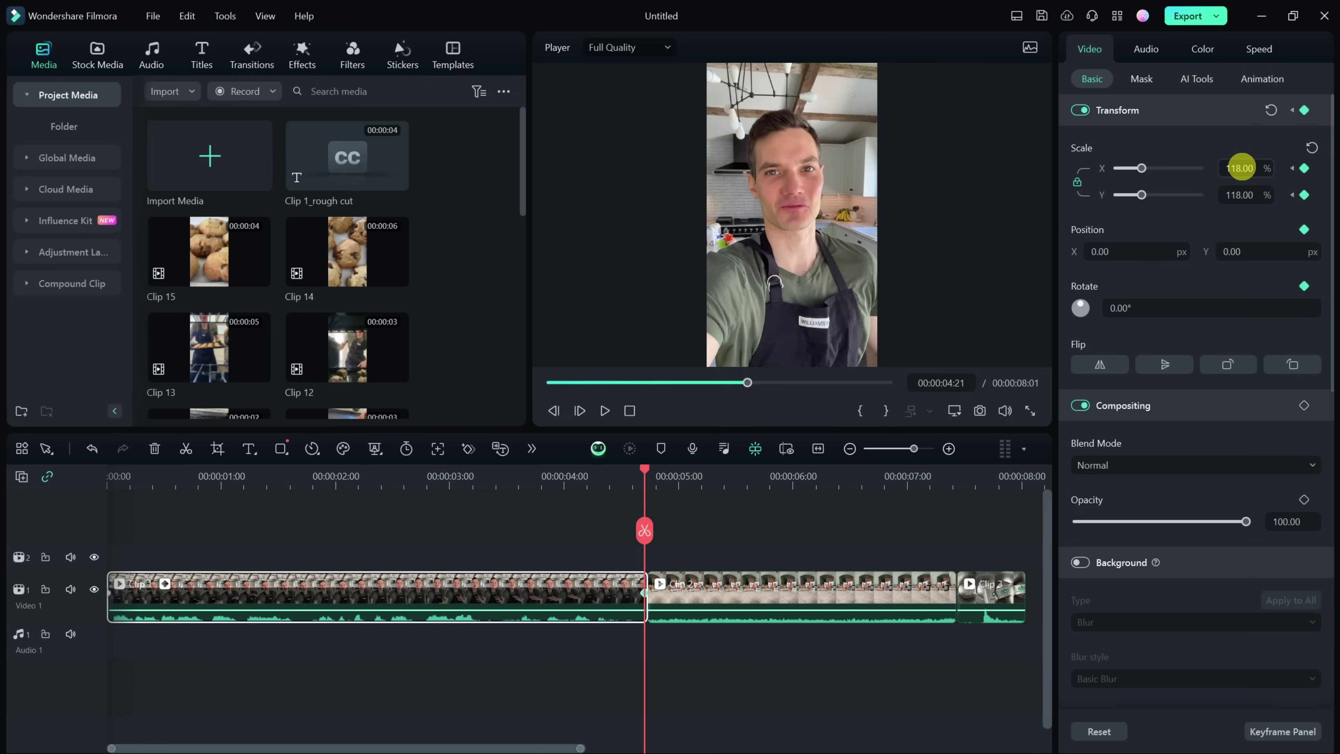
pyautogui.scroll(1, 1239, 168)
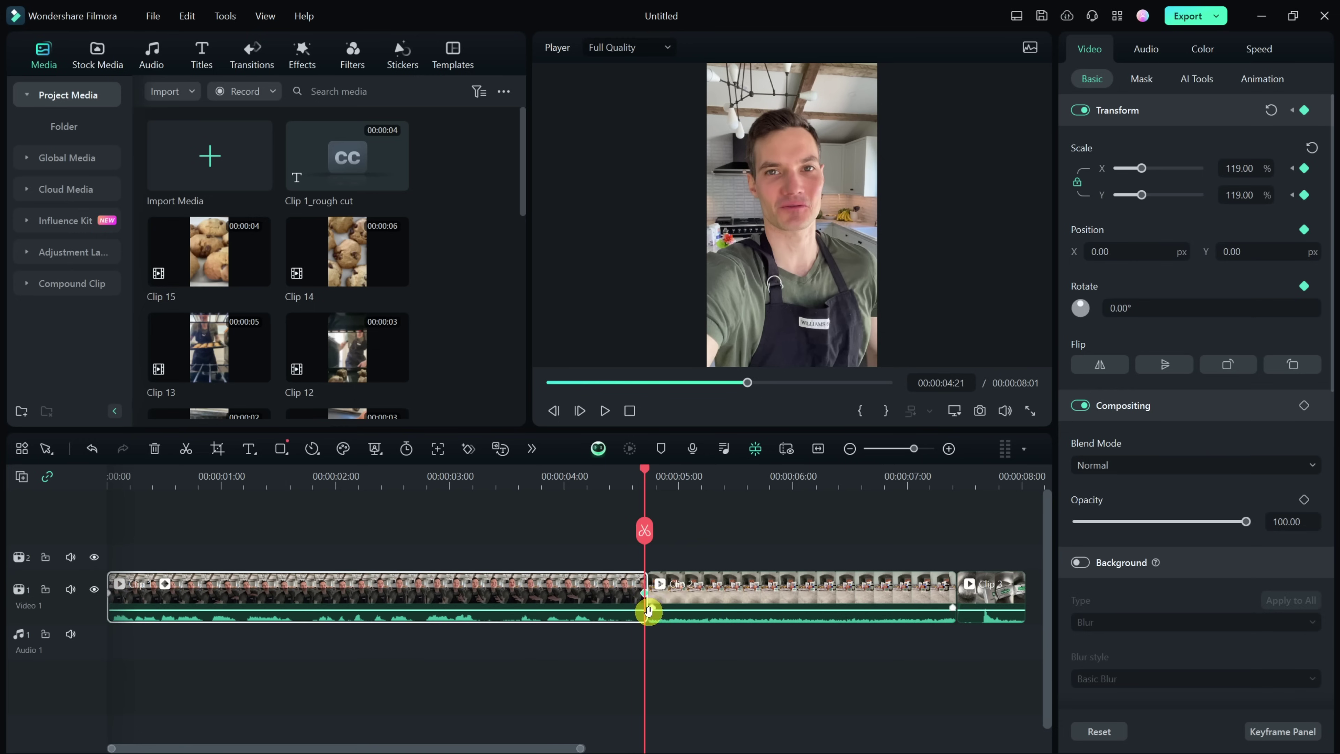
# Step: Play the timeline from the beginning to check Clip 1's zoom-in, and return the playhead to 00:00:00:00
pyautogui.moveTo(645, 474); pyautogui.dragTo(108, 488)
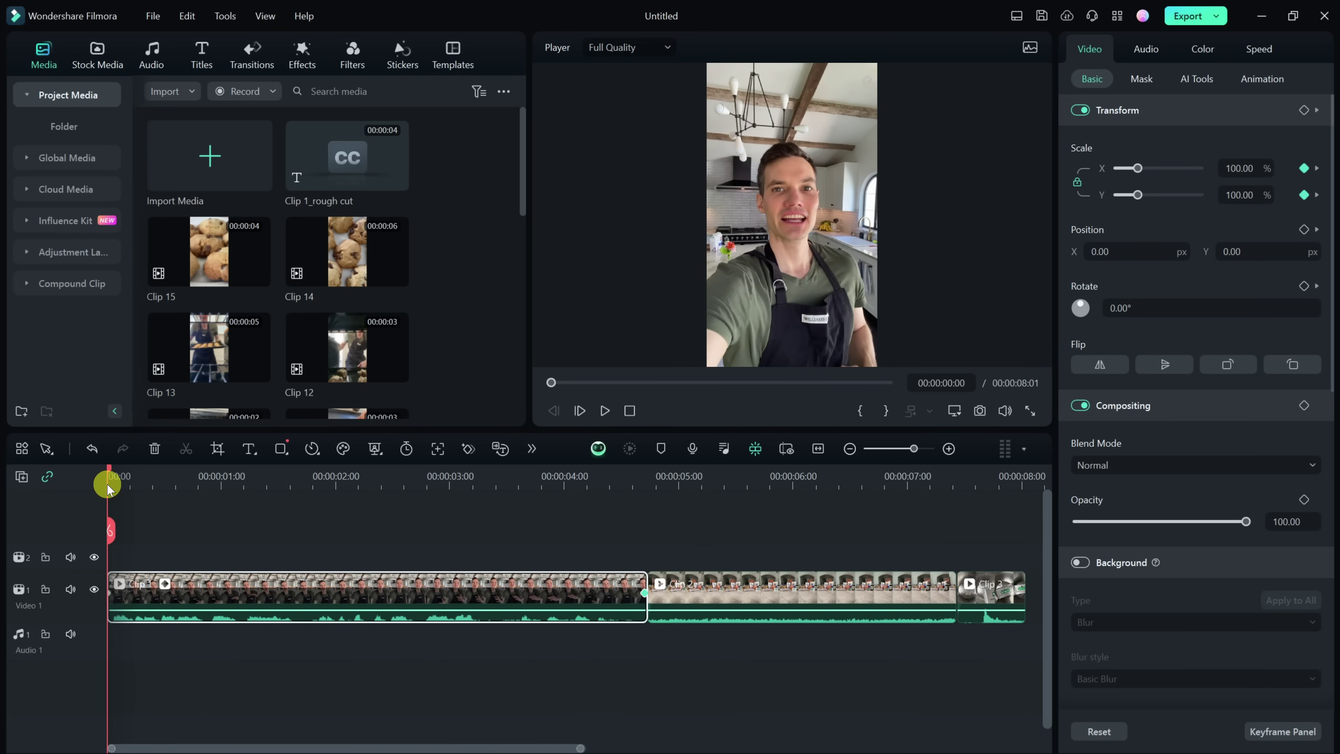
pyautogui.click(604, 410)
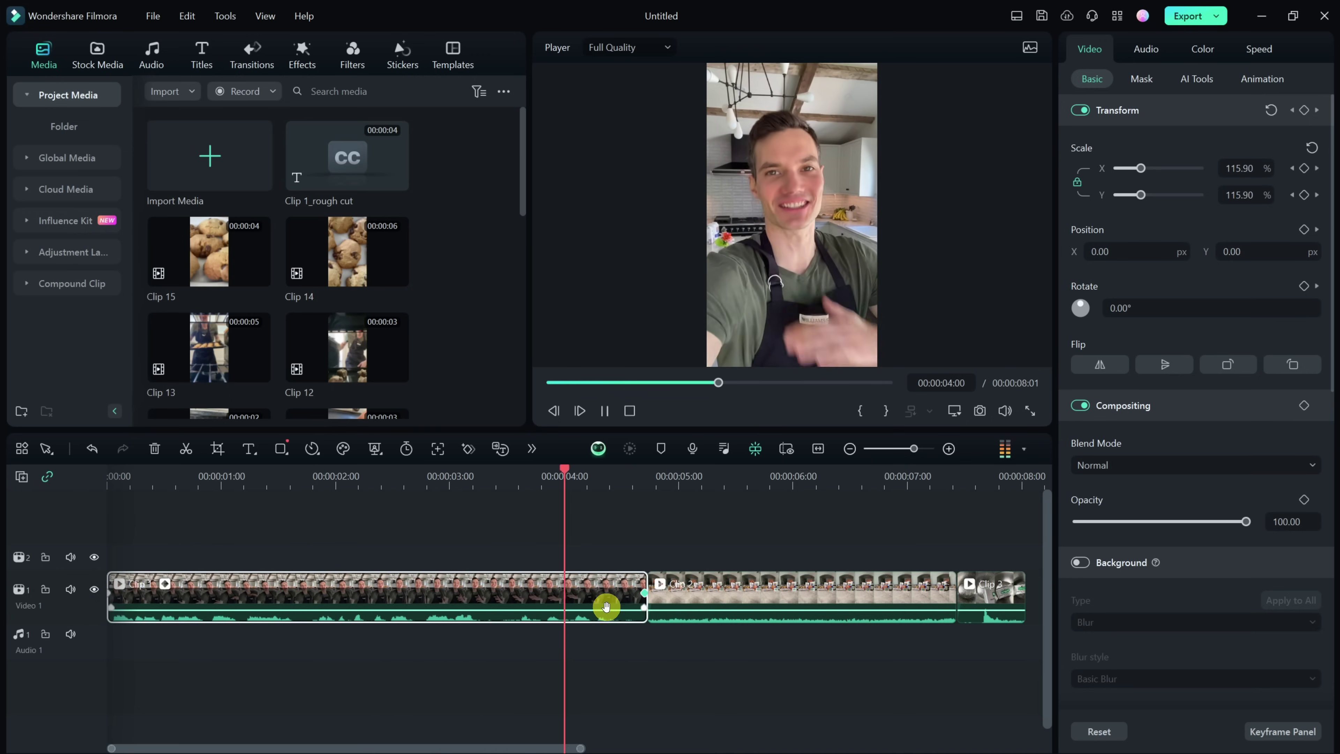
pyautogui.press('space')
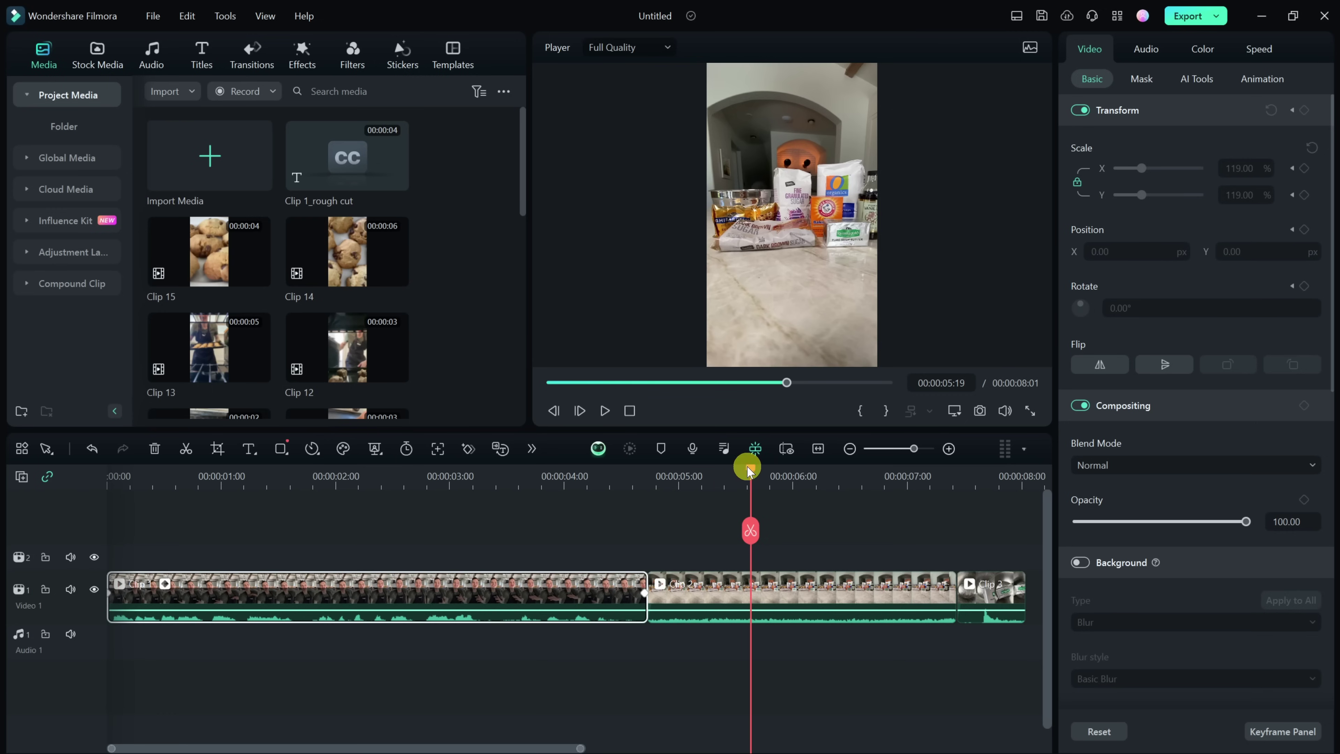
pyautogui.moveTo(751, 468); pyautogui.dragTo(69, 491)
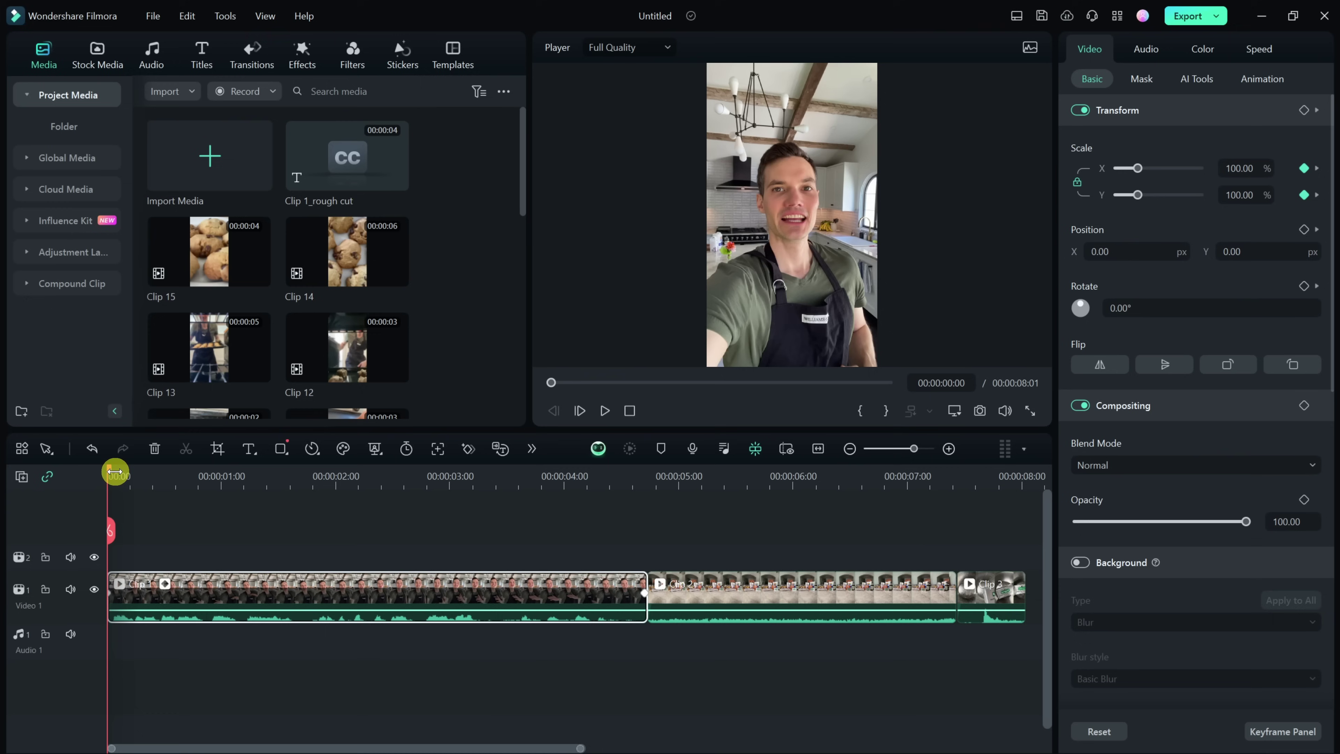
# Step: Review Clip 1's scale keyframe at 00:00:04:21 and look over which audio, color and video properties can be keyframed
pyautogui.moveTo(110, 470); pyautogui.dragTo(644, 490)
pyautogui.click(1243, 167)
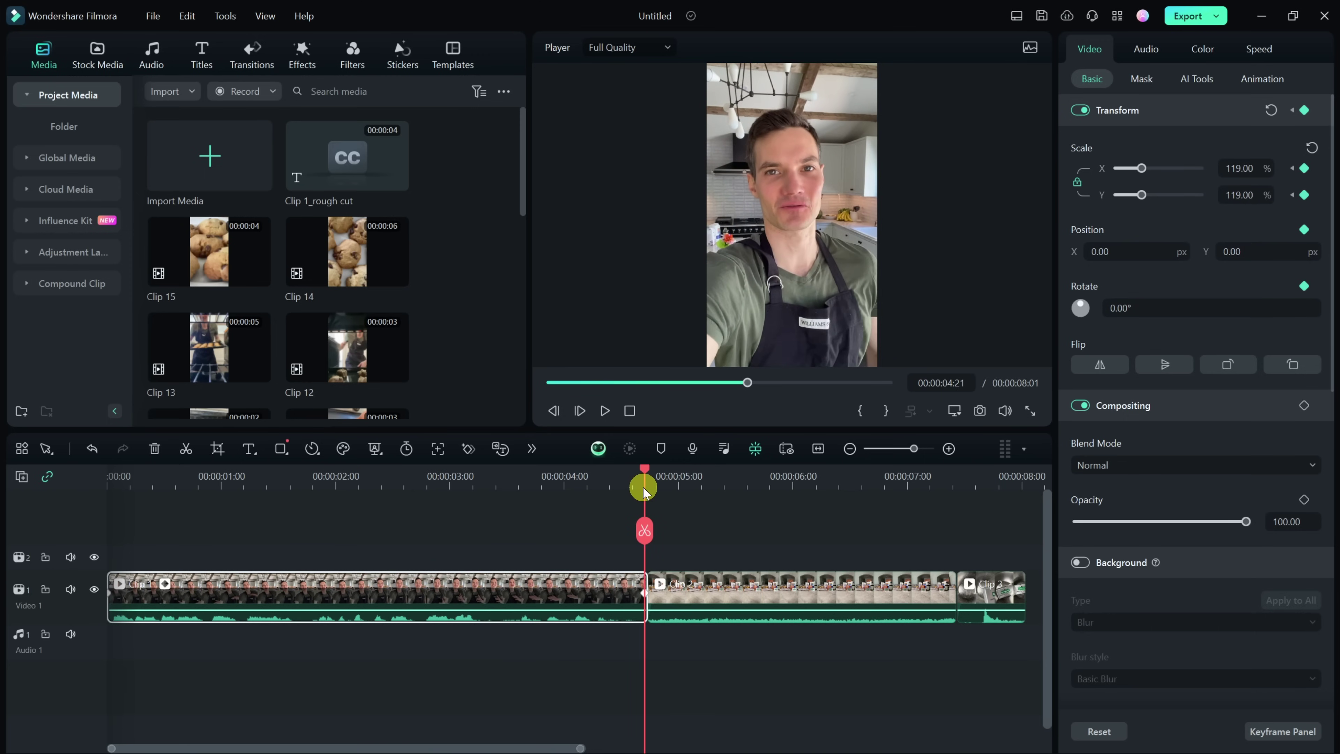
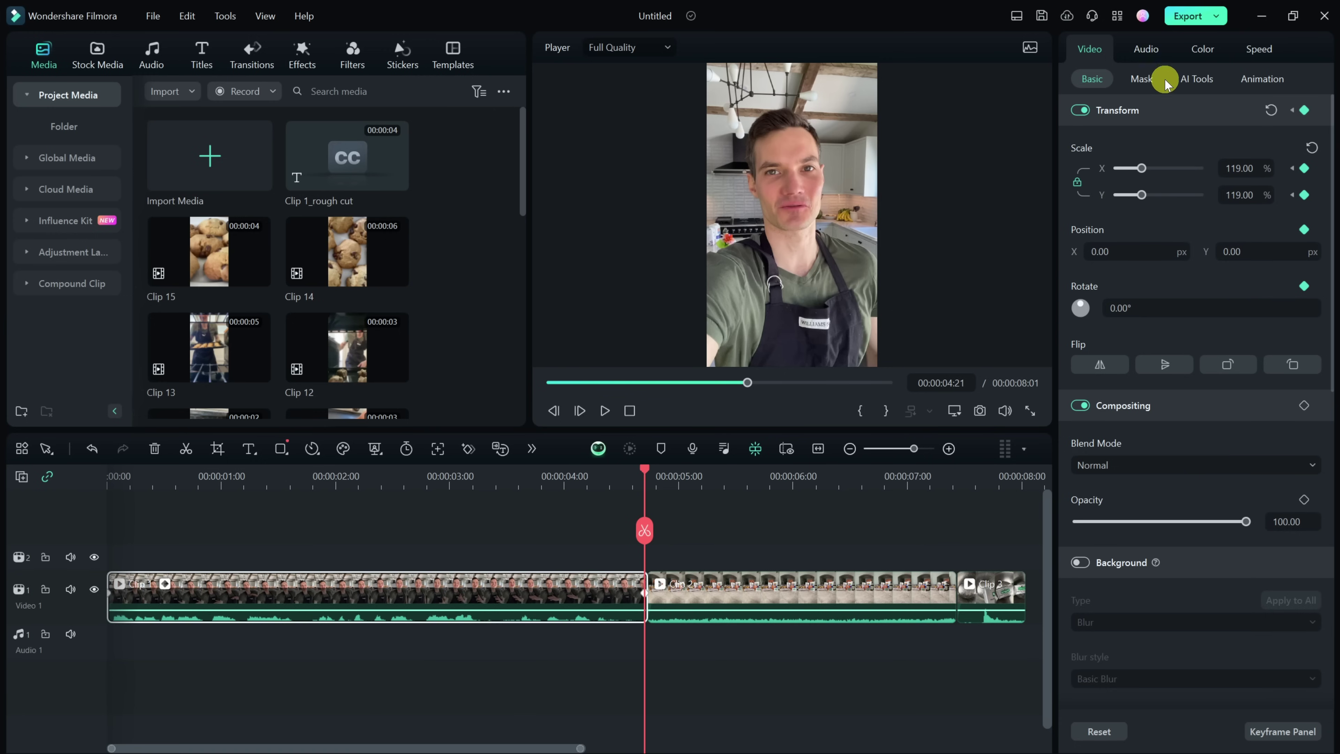
pyautogui.click(1142, 51)
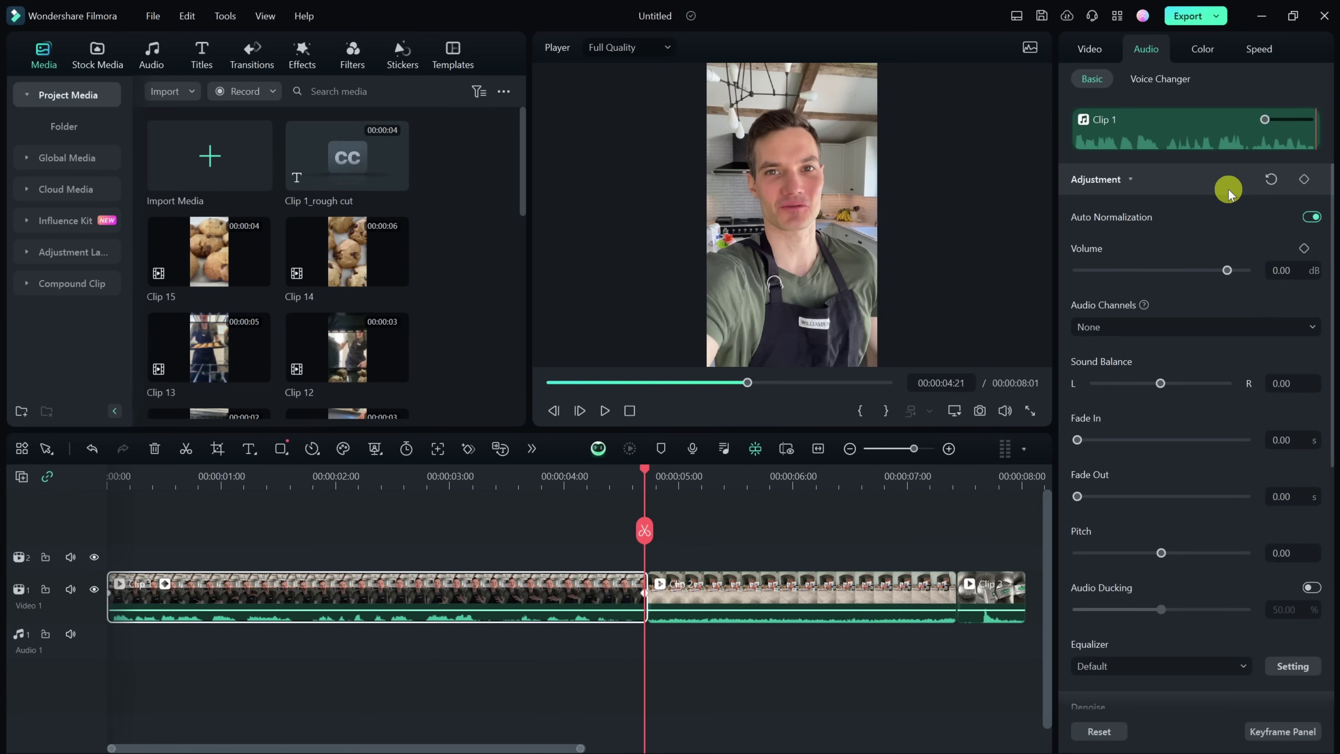
pyautogui.click(1203, 48)
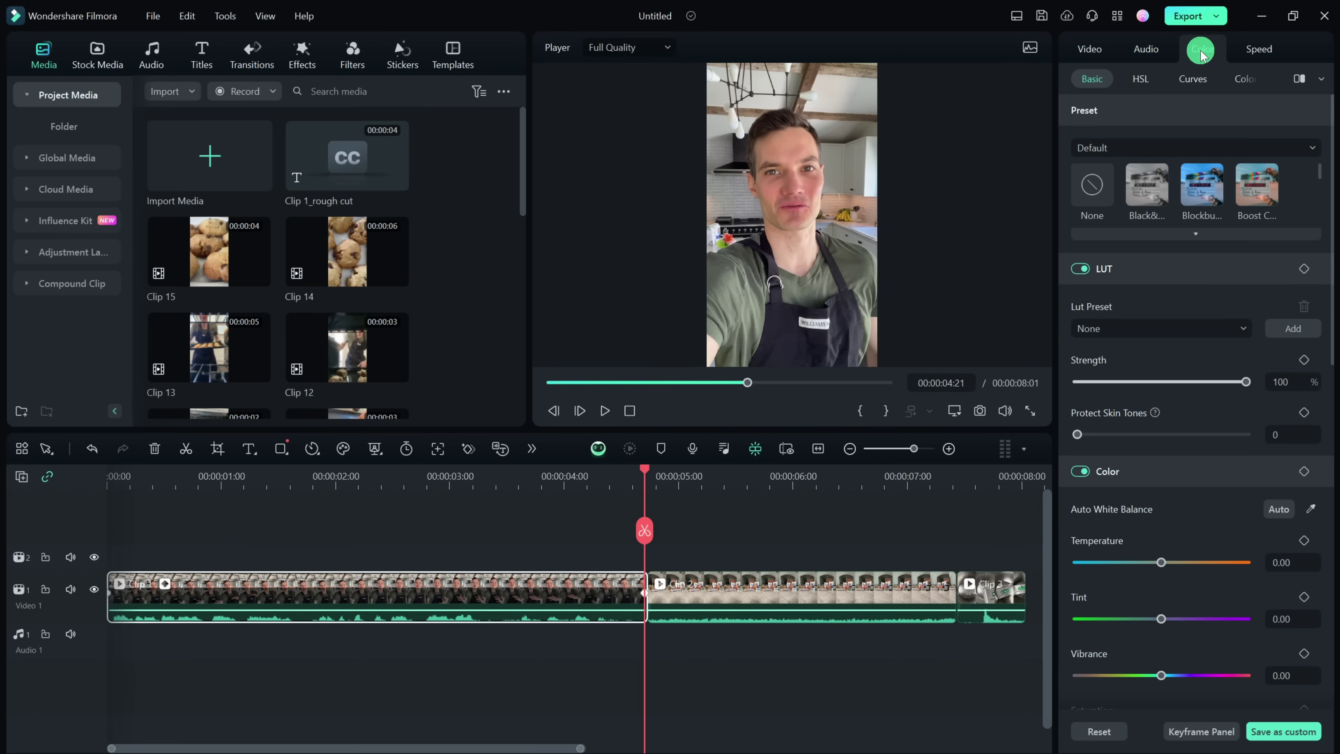
pyautogui.scroll(-5, 1304, 350)
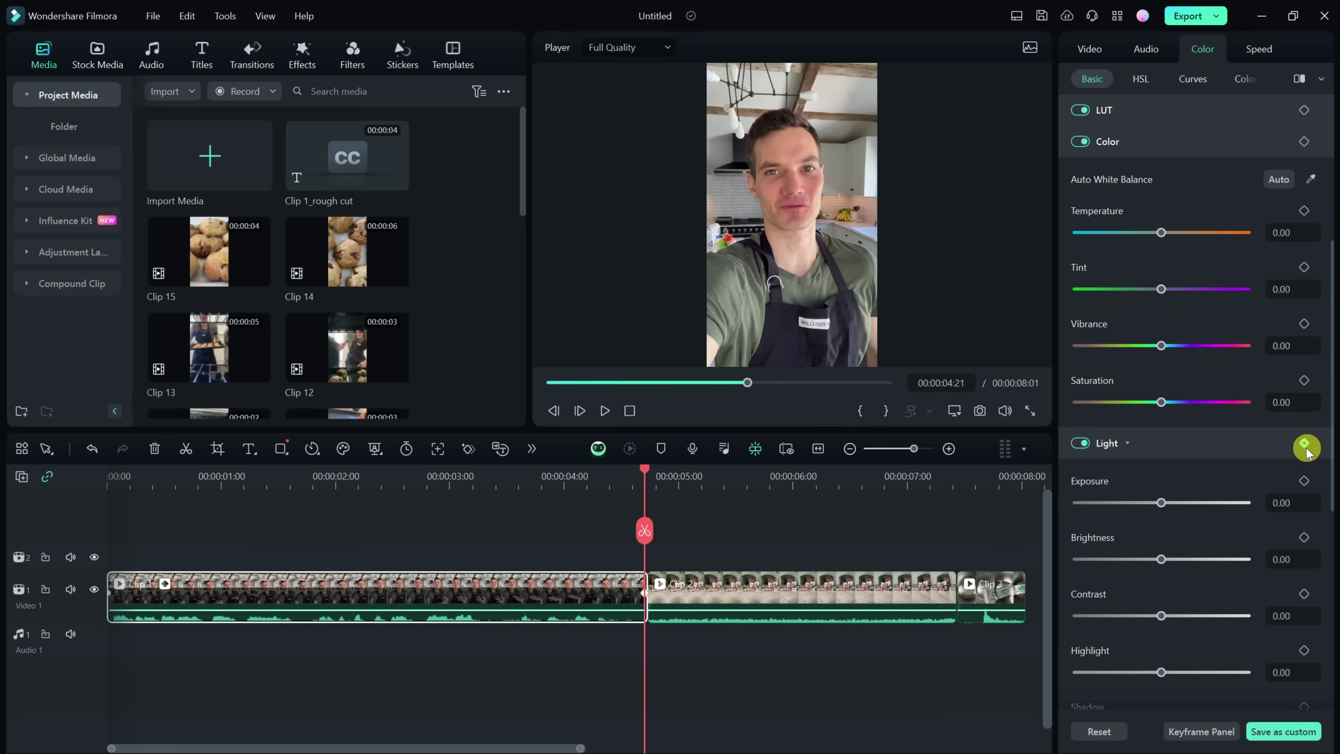
pyautogui.scroll(3, 1315, 625)
pyautogui.scroll(3, 1316, 554)
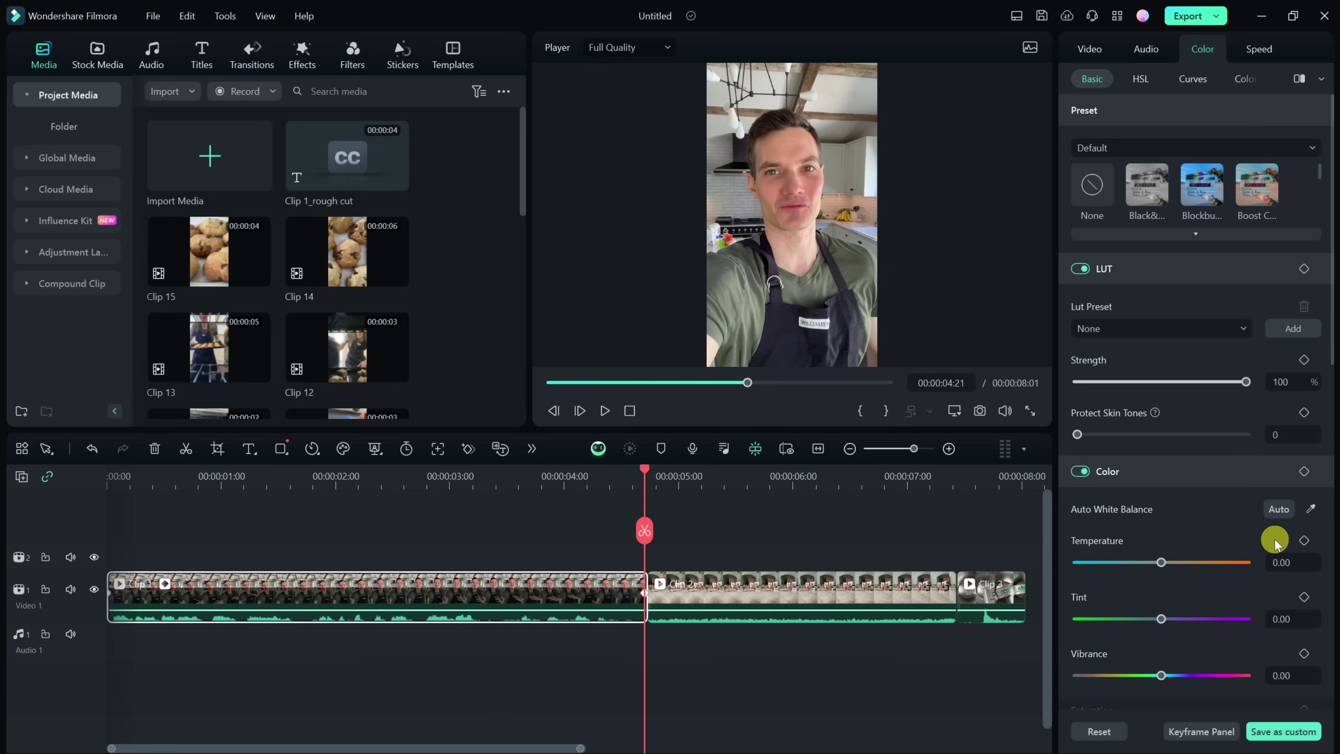
pyautogui.click(1090, 48)
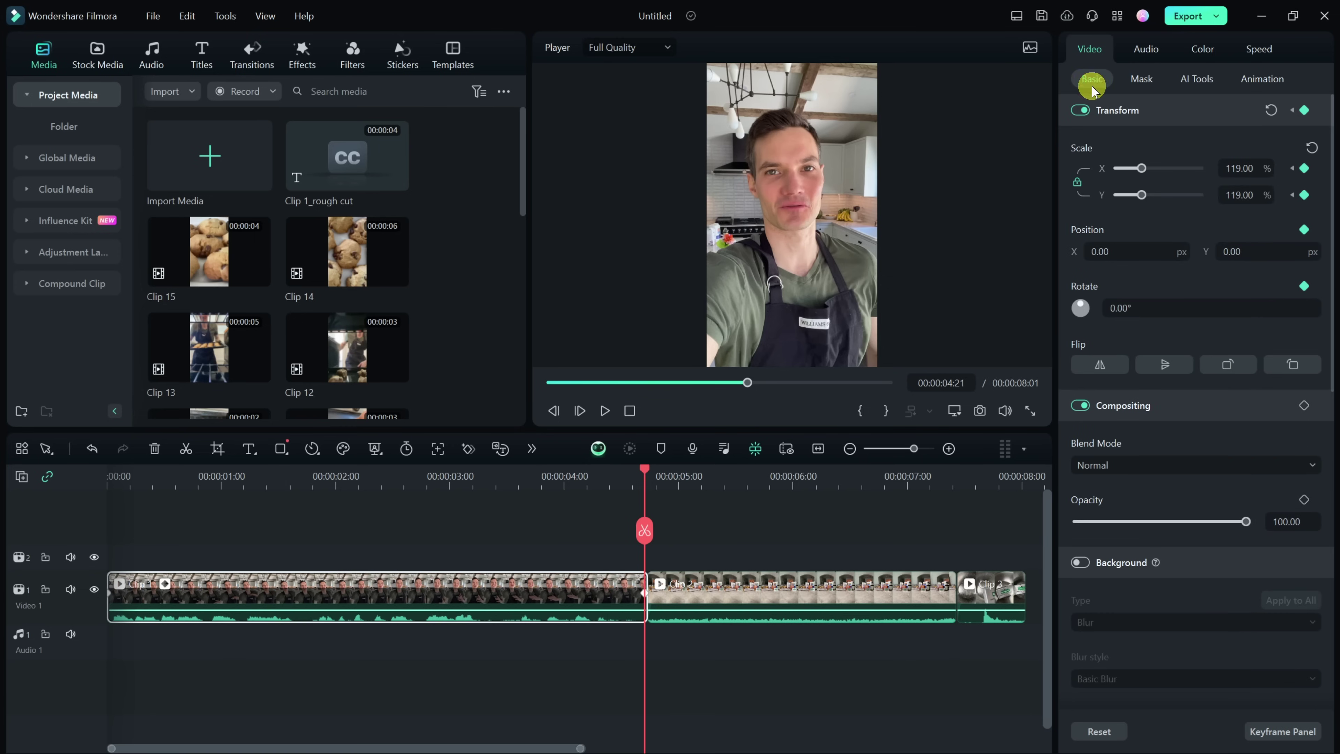
pyautogui.click(1085, 111)
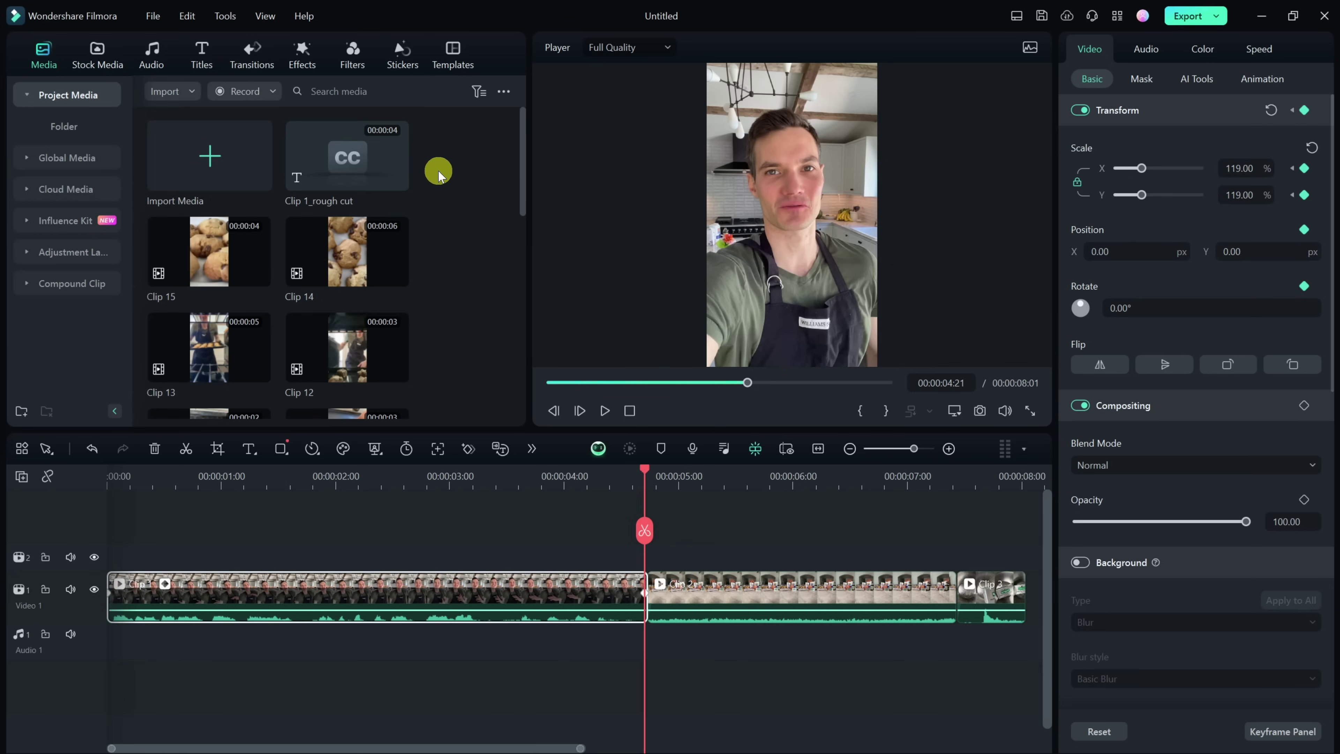
# Step: Place Clip 14 on the track above Clip 1 starting at 00:00:00:00 and trim its end to 00:00:04:22, matching Clip 1's end
pyautogui.click(344, 257)
pyautogui.doubleClick(344, 257)
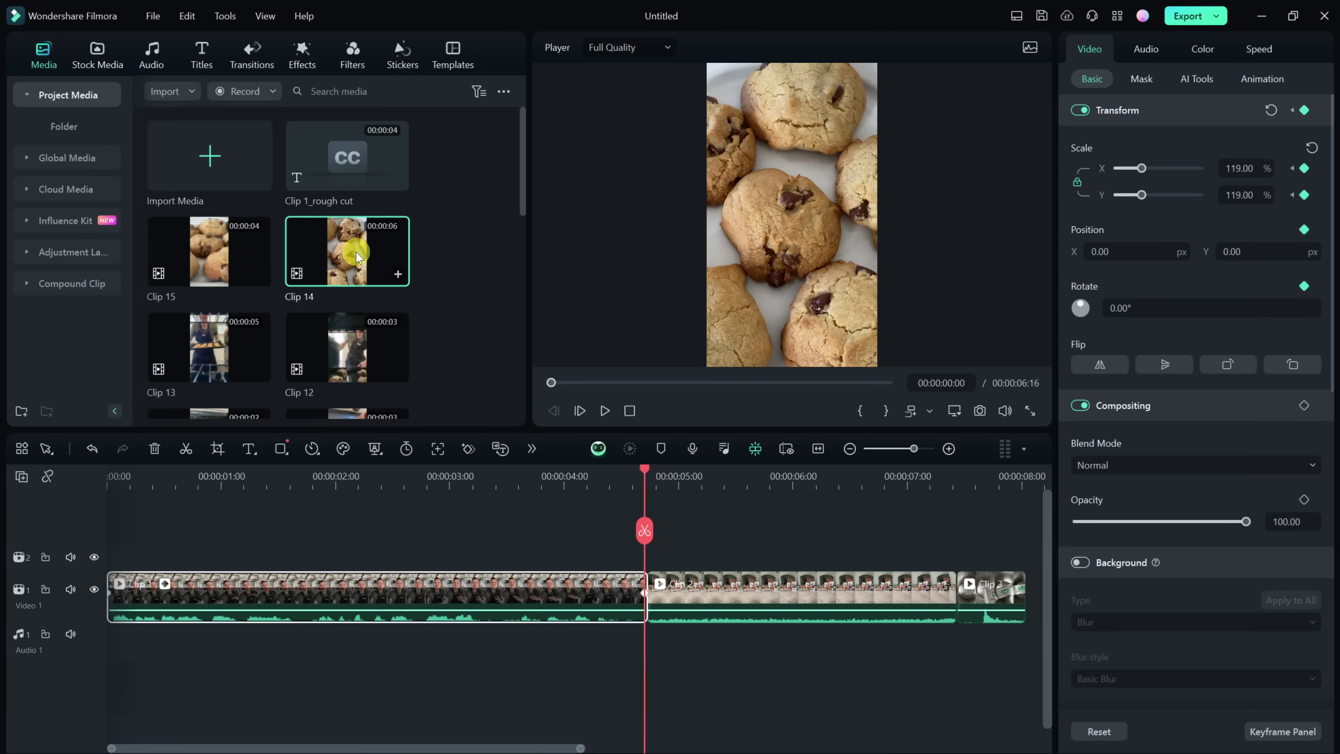
pyautogui.moveTo(346, 254); pyautogui.dragTo(111, 567)
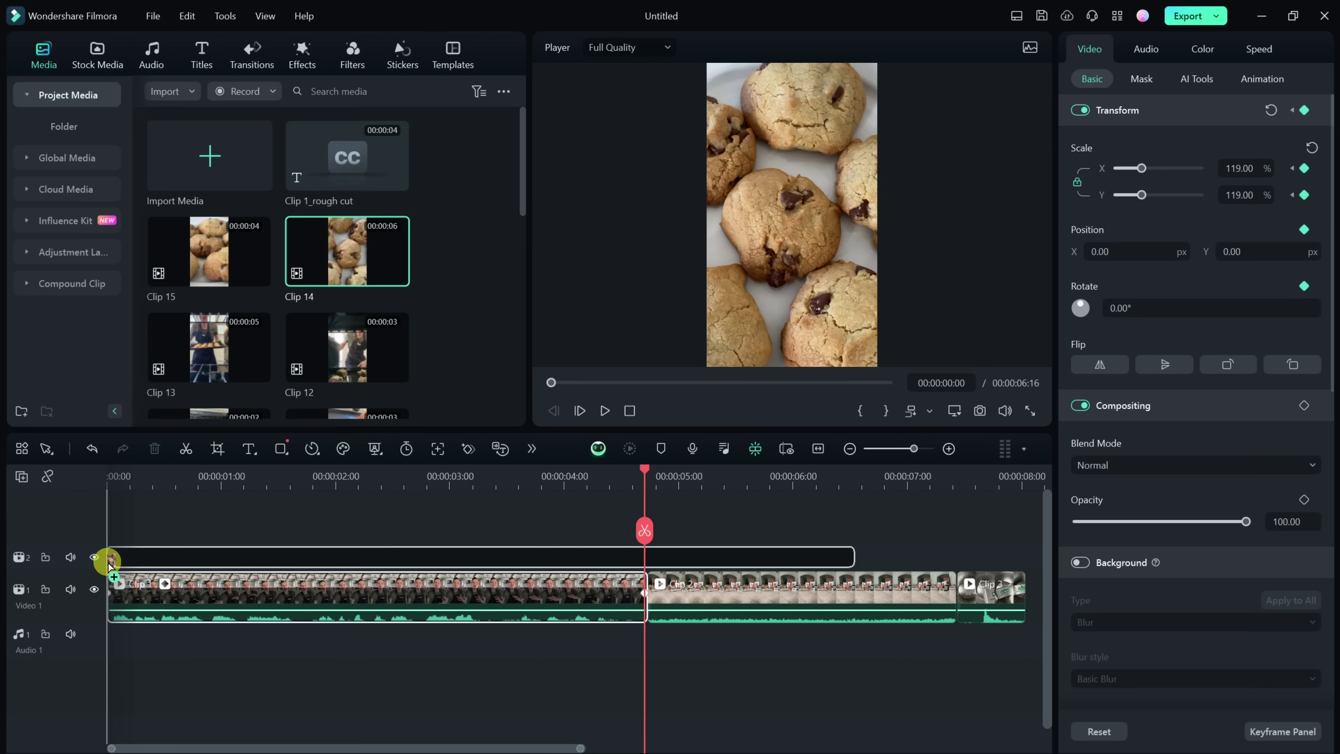
pyautogui.moveTo(109, 566); pyautogui.dragTo(108, 561)
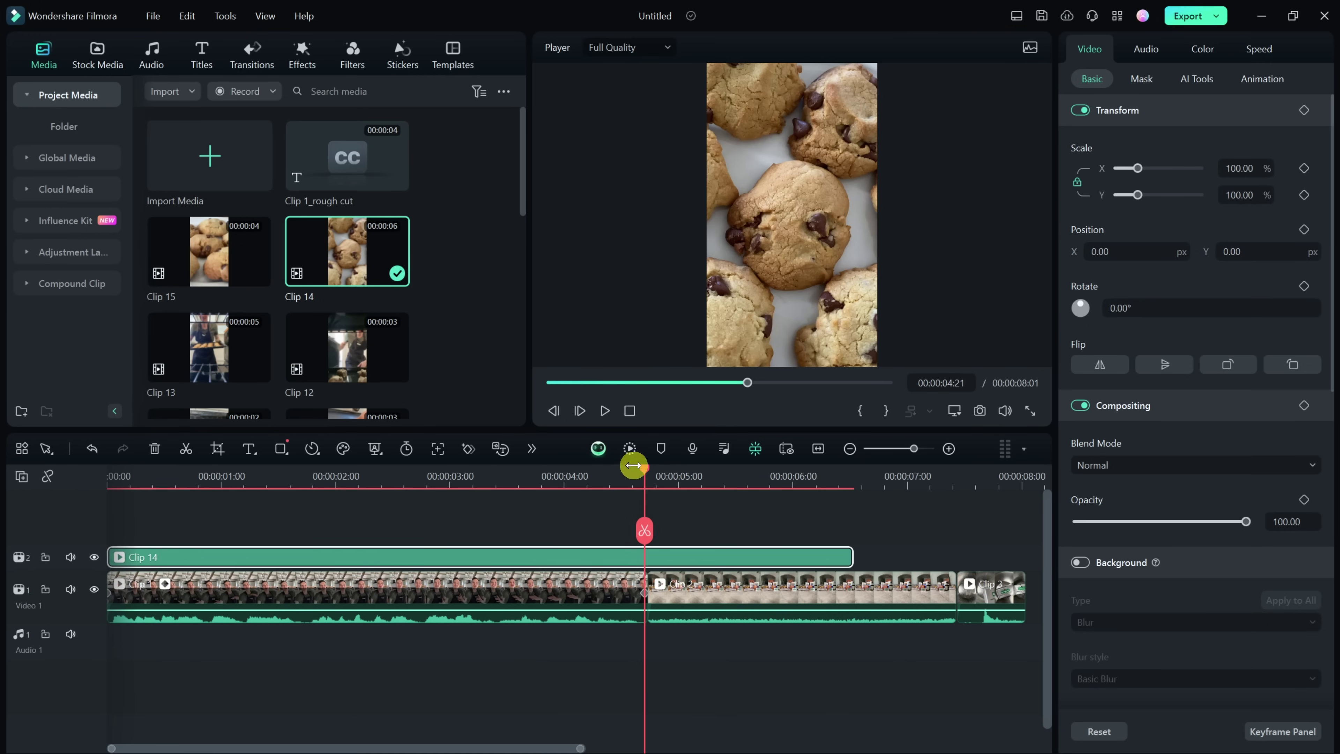
pyautogui.click(647, 470)
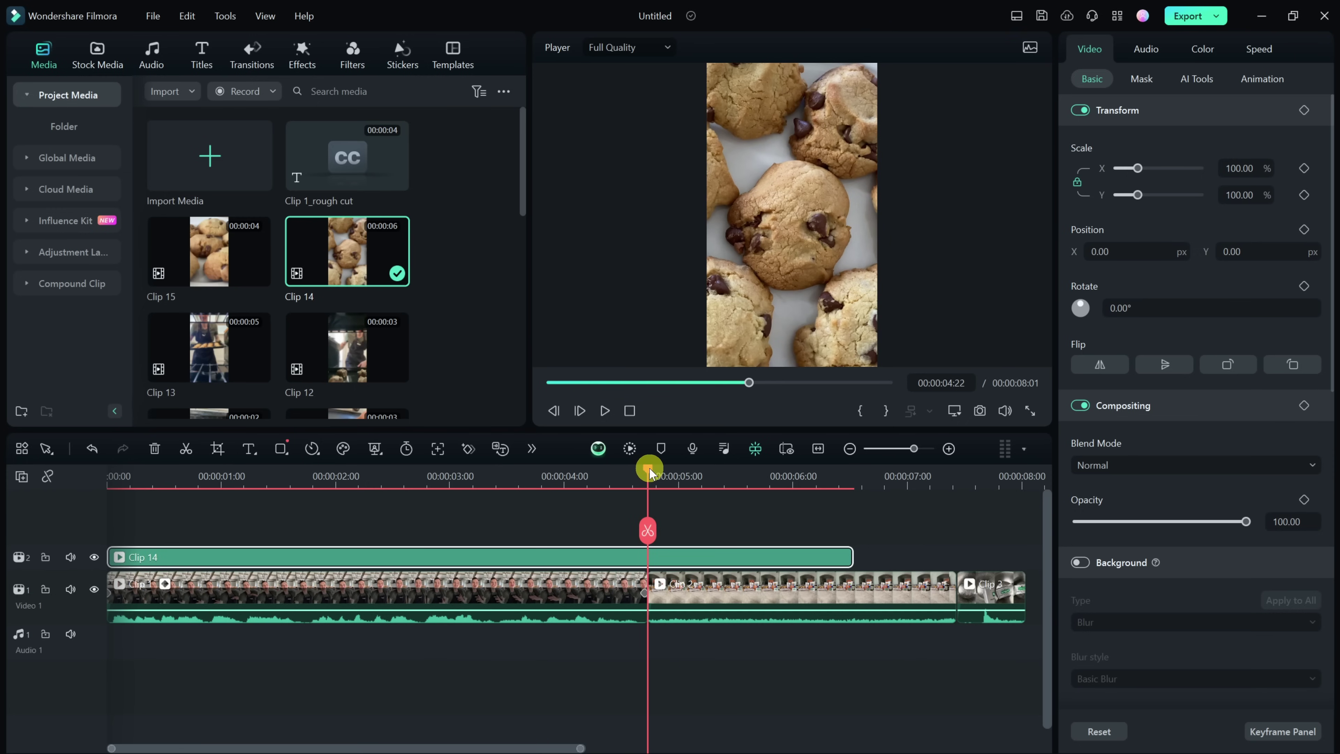
pyautogui.moveTo(851, 559); pyautogui.dragTo(645, 562)
# Step: Play the timeline from the beginning to about 00:00:02:17 to check Clip 14 over Clip 1
pyautogui.moveTo(646, 470); pyautogui.dragTo(105, 485)
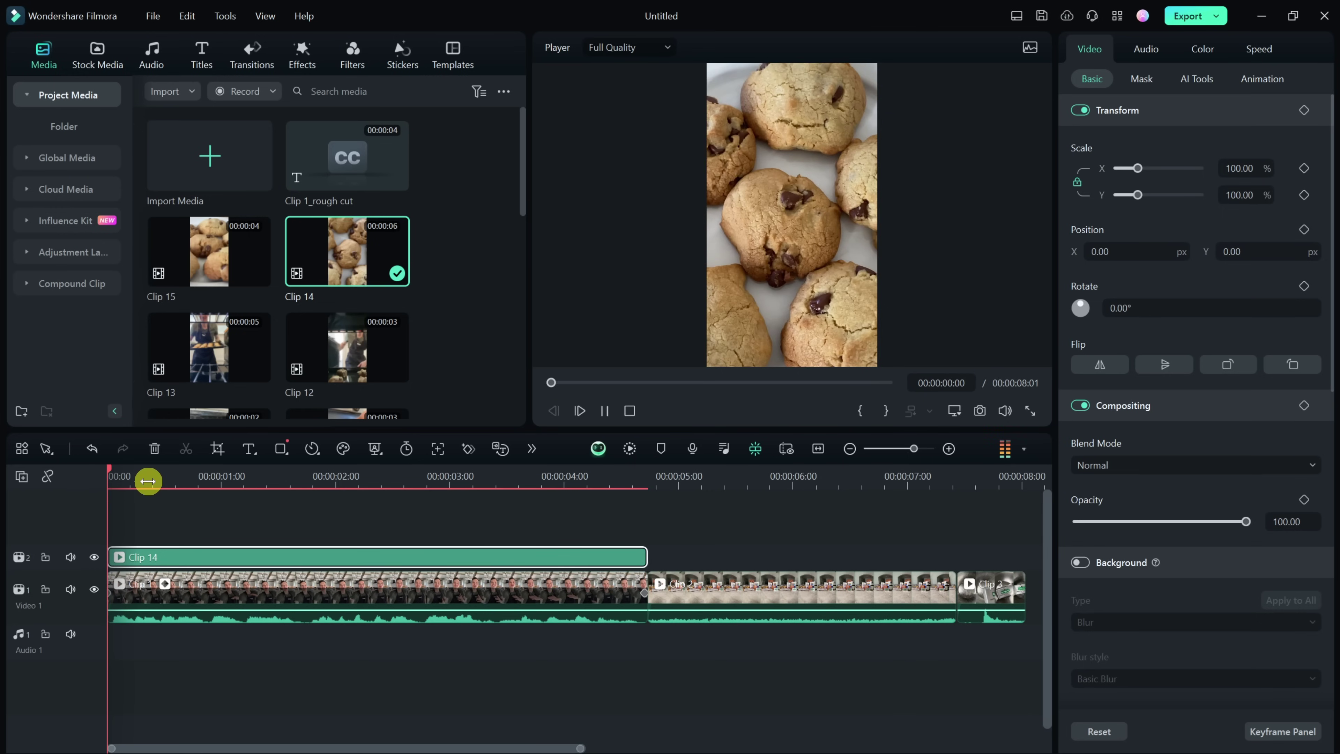
pyautogui.press('space')
pyautogui.press('space')
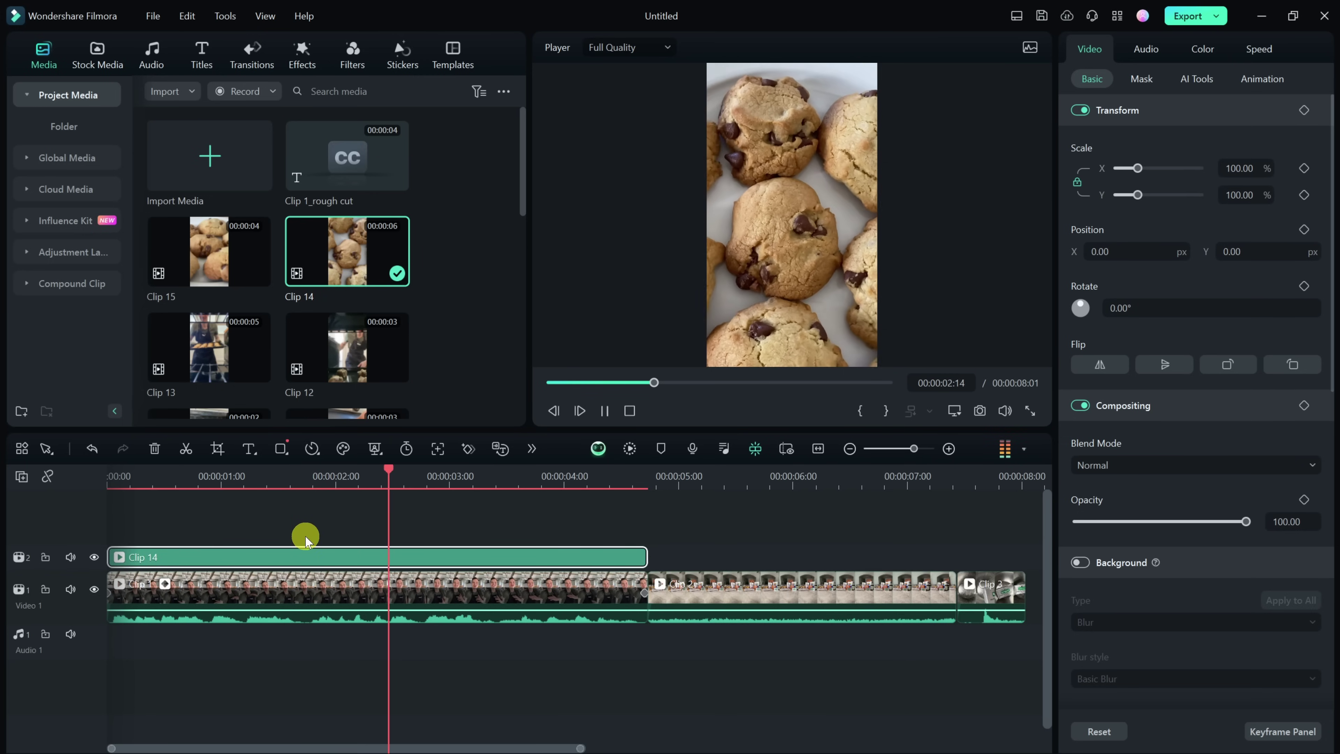
pyautogui.press('space')
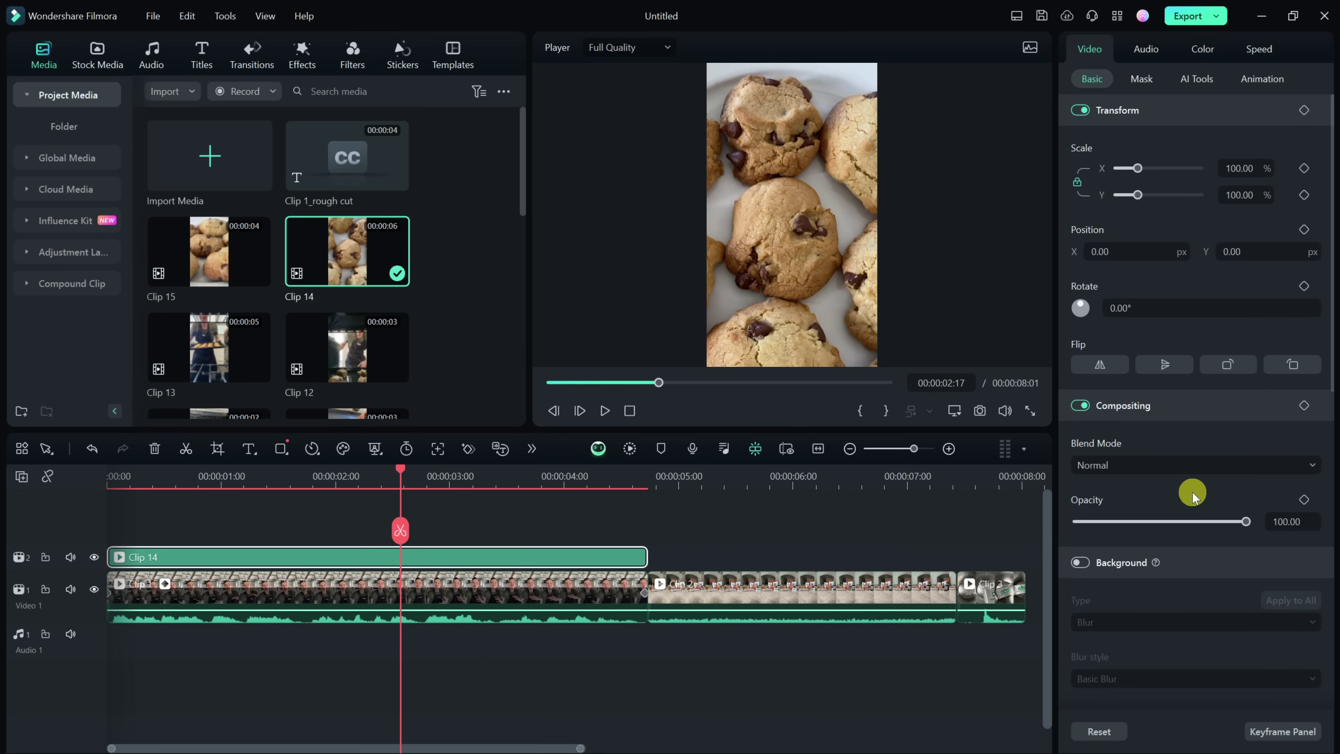
# Step: Lower Clip 14's volume all the way to -∞ dB and play a section of the timeline to check the sound
pyautogui.click(1148, 52)
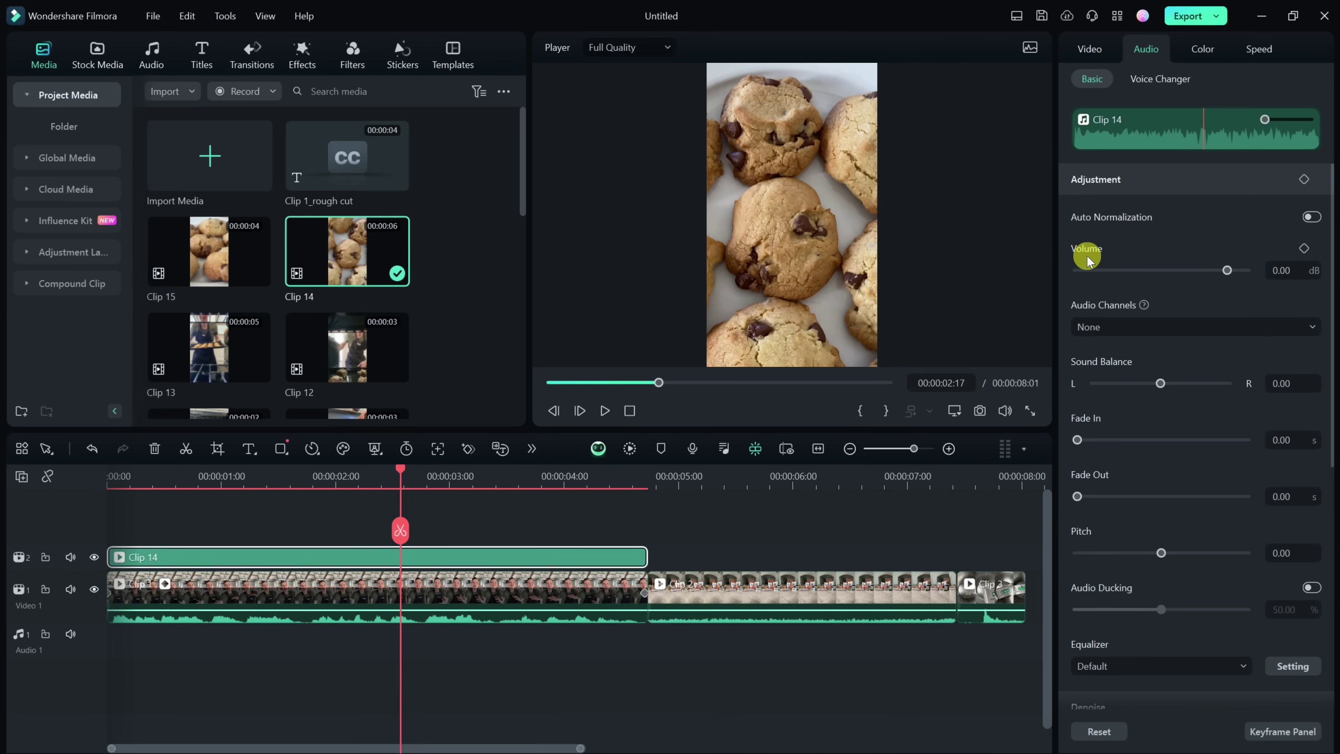
pyautogui.moveTo(1225, 270); pyautogui.dragTo(1071, 272)
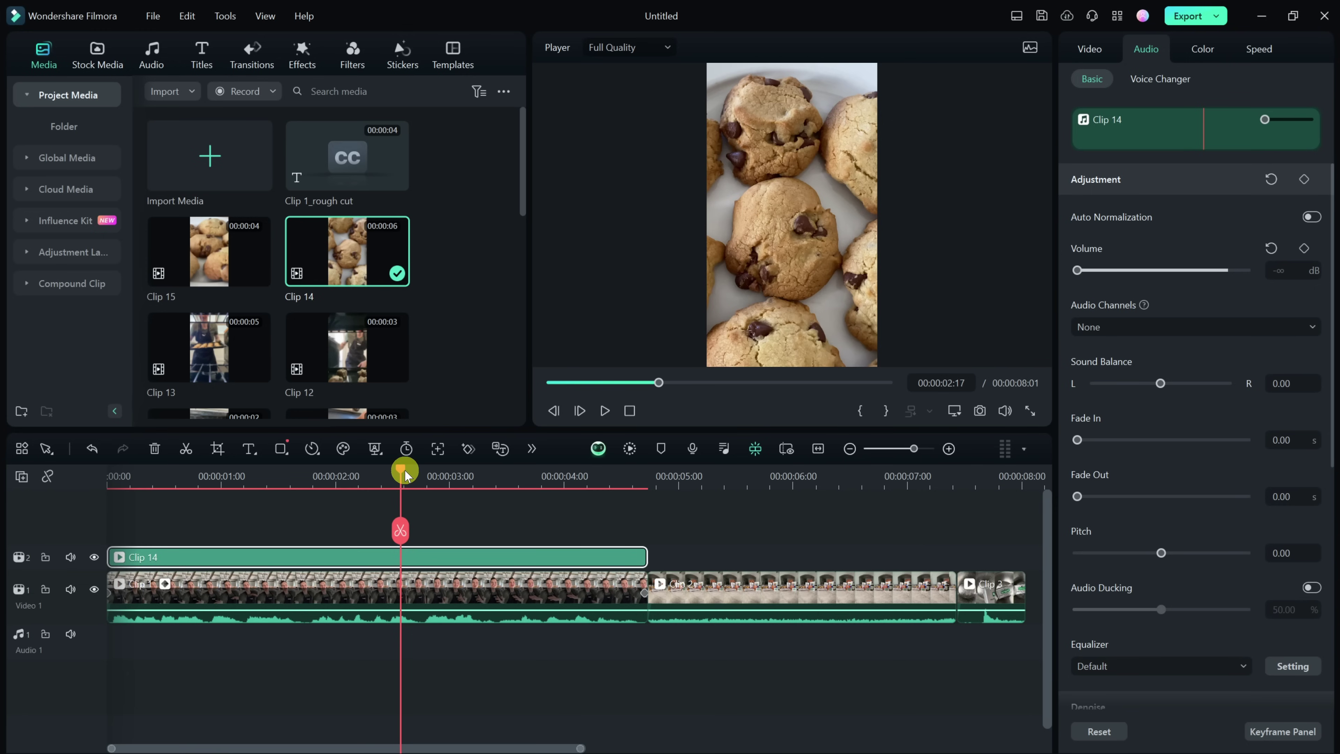
pyautogui.moveTo(401, 471); pyautogui.dragTo(329, 484)
pyautogui.press('space')
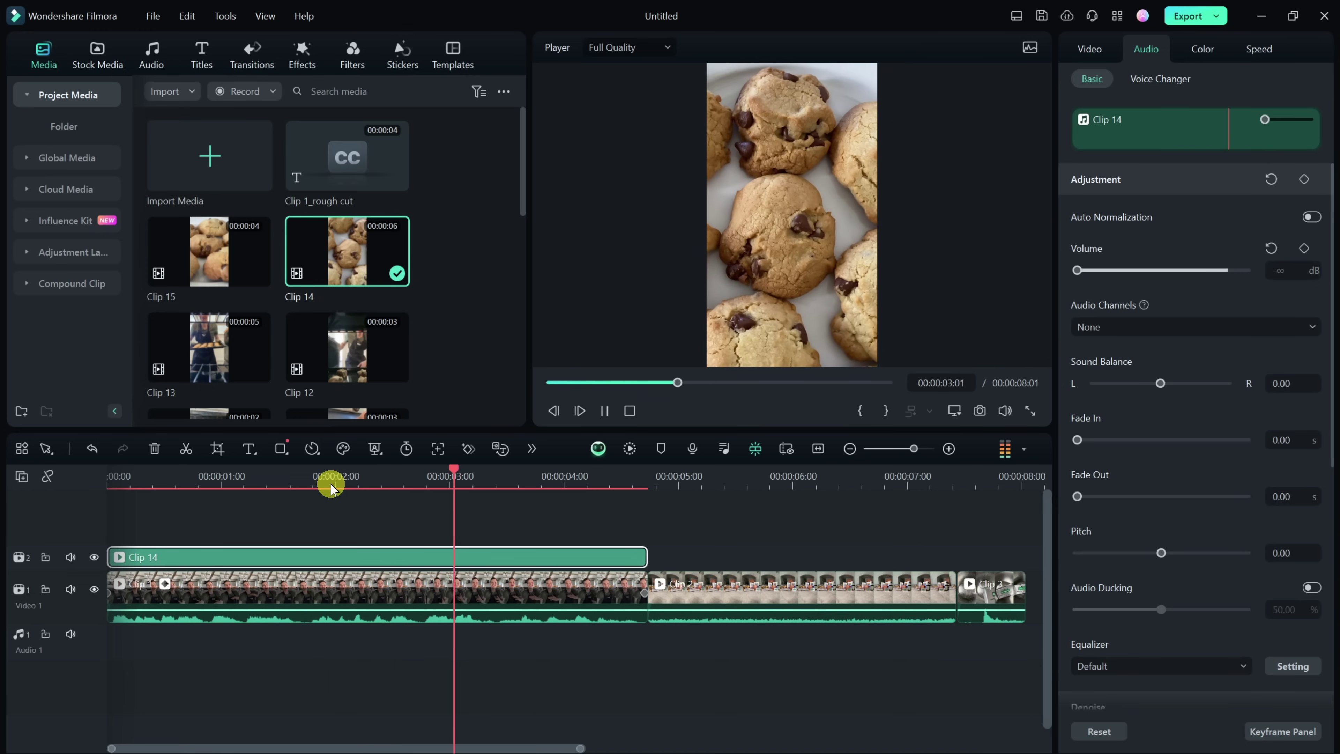
pyautogui.press('space')
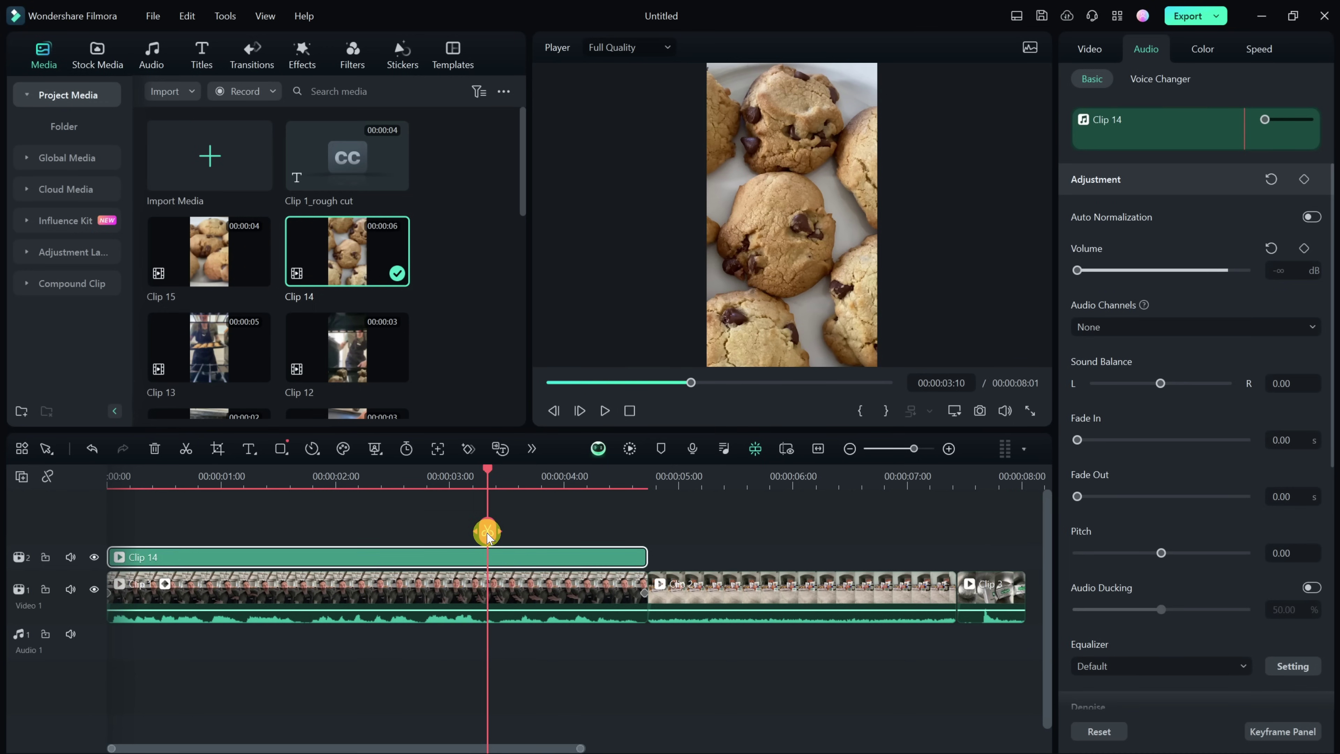
# Step: Swap the stacking order by moving Clip 14 onto Video 1 and Clip 1 onto video track 2 above it
pyautogui.moveTo(492, 590); pyautogui.dragTo(491, 527)
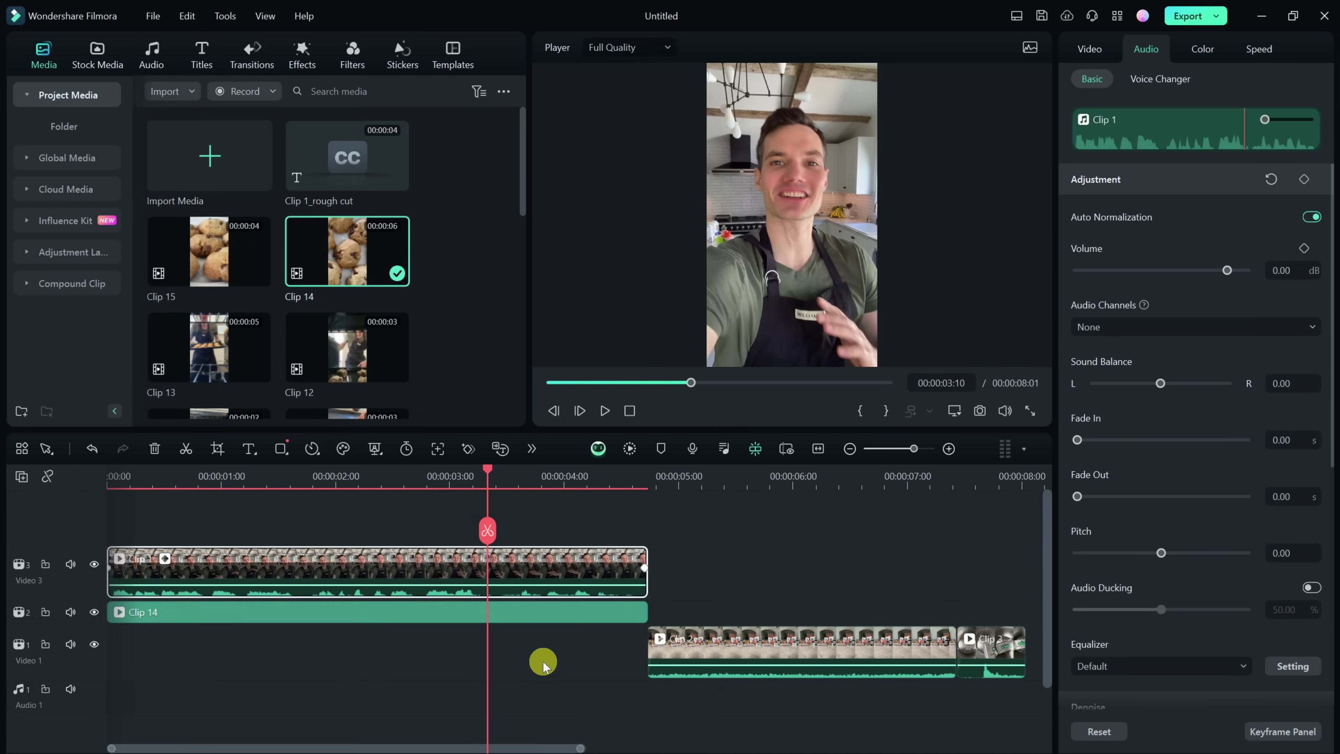
pyautogui.moveTo(541, 661); pyautogui.dragTo(523, 607)
pyautogui.click(519, 587)
# Step: Turn on Smart Cutout for Clip 1 with the playhead at 00:00:01:26
pyautogui.moveTo(486, 470); pyautogui.dragTo(321, 484)
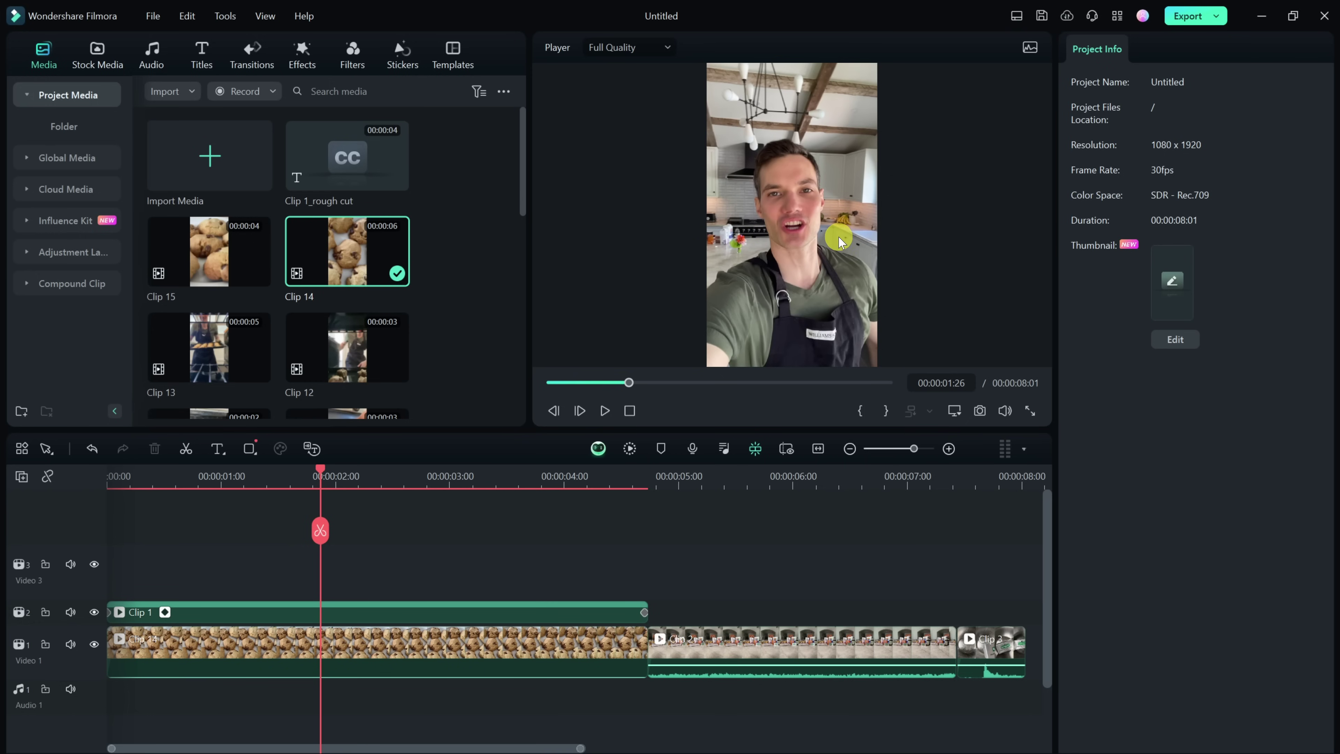
pyautogui.click(330, 611)
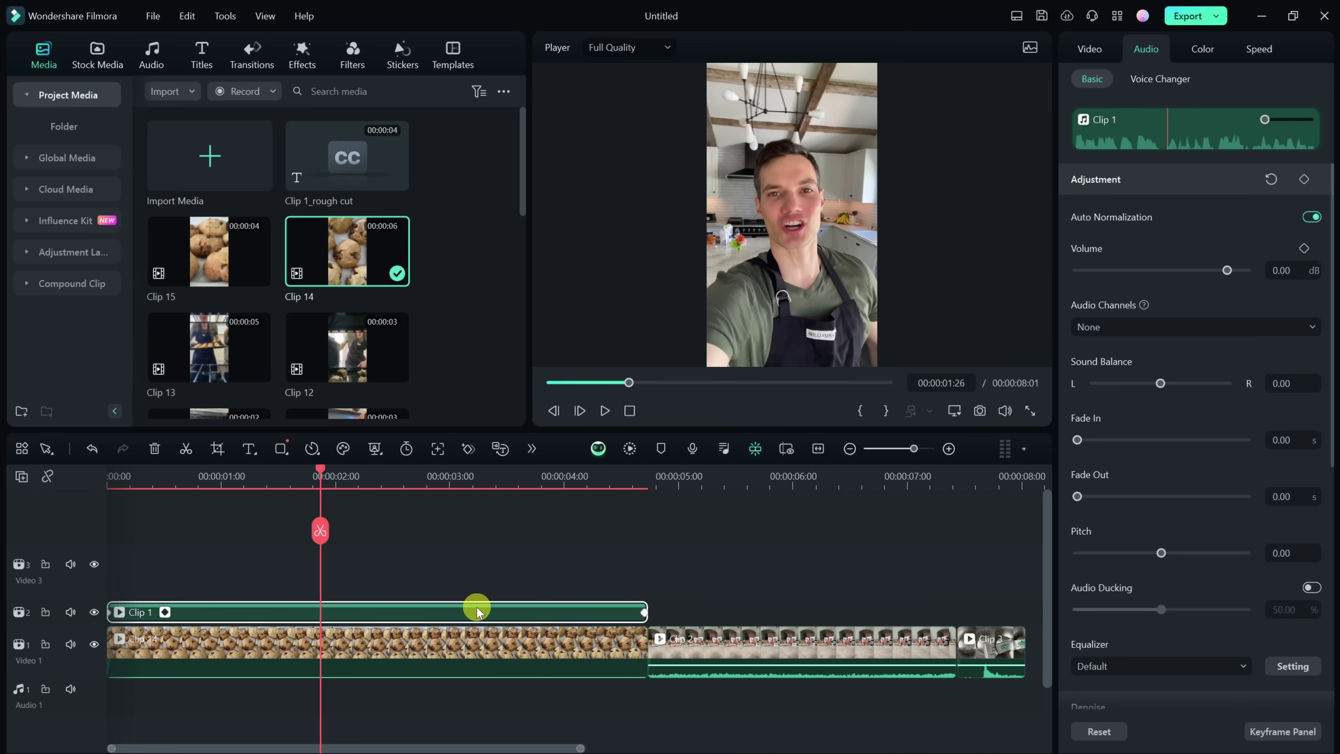
pyautogui.click(1098, 50)
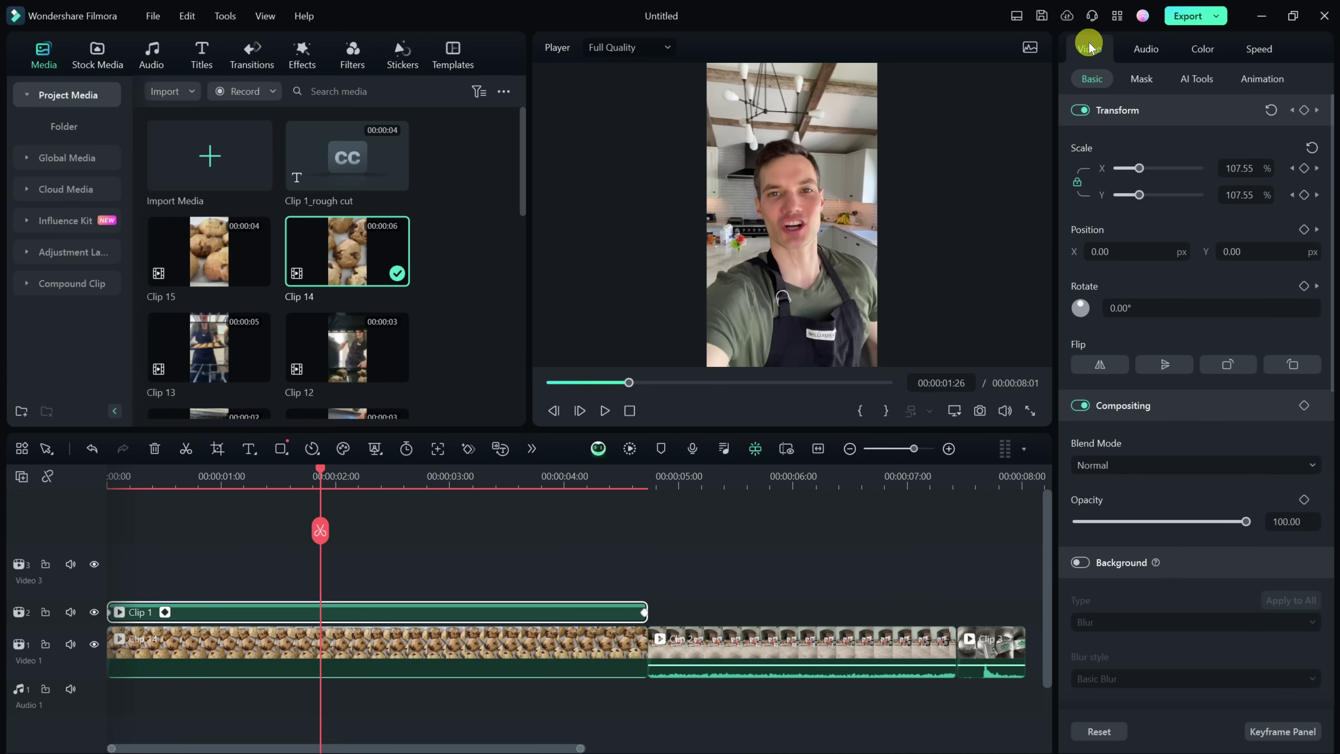
pyautogui.click(1194, 81)
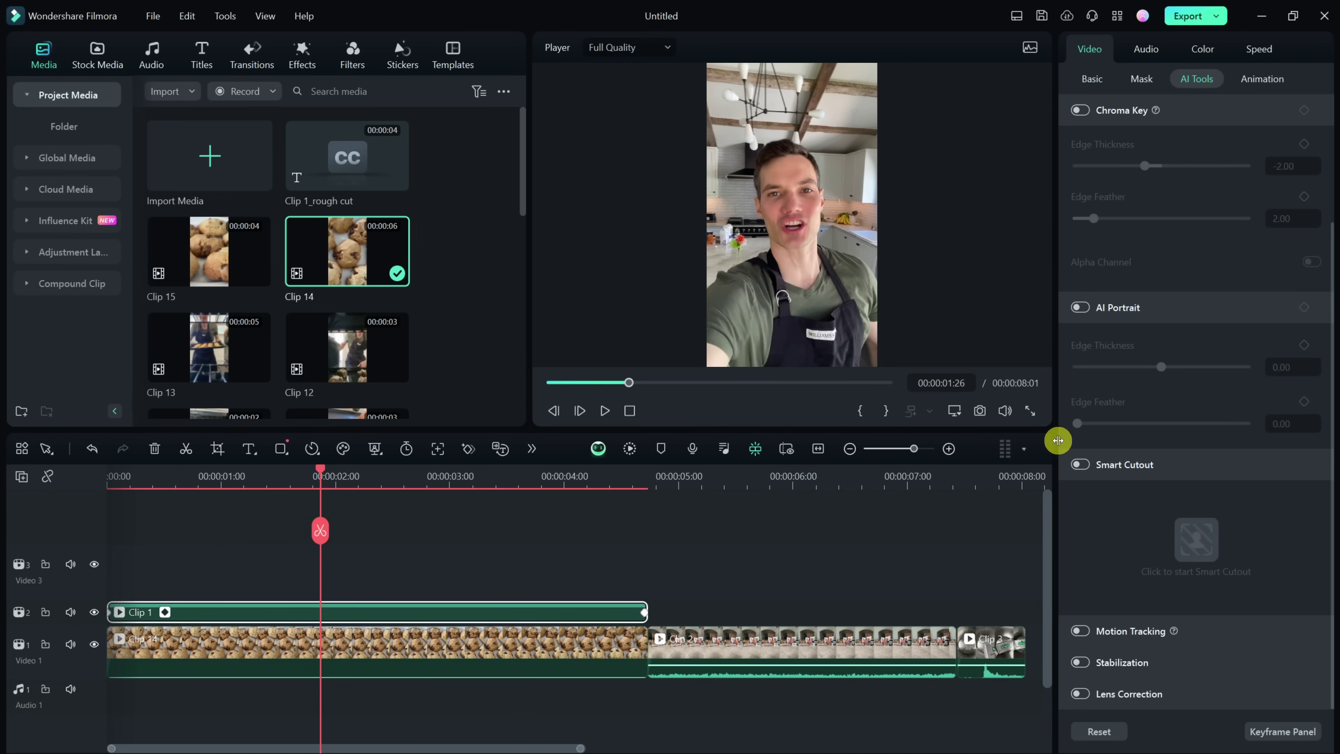
pyautogui.click(1081, 465)
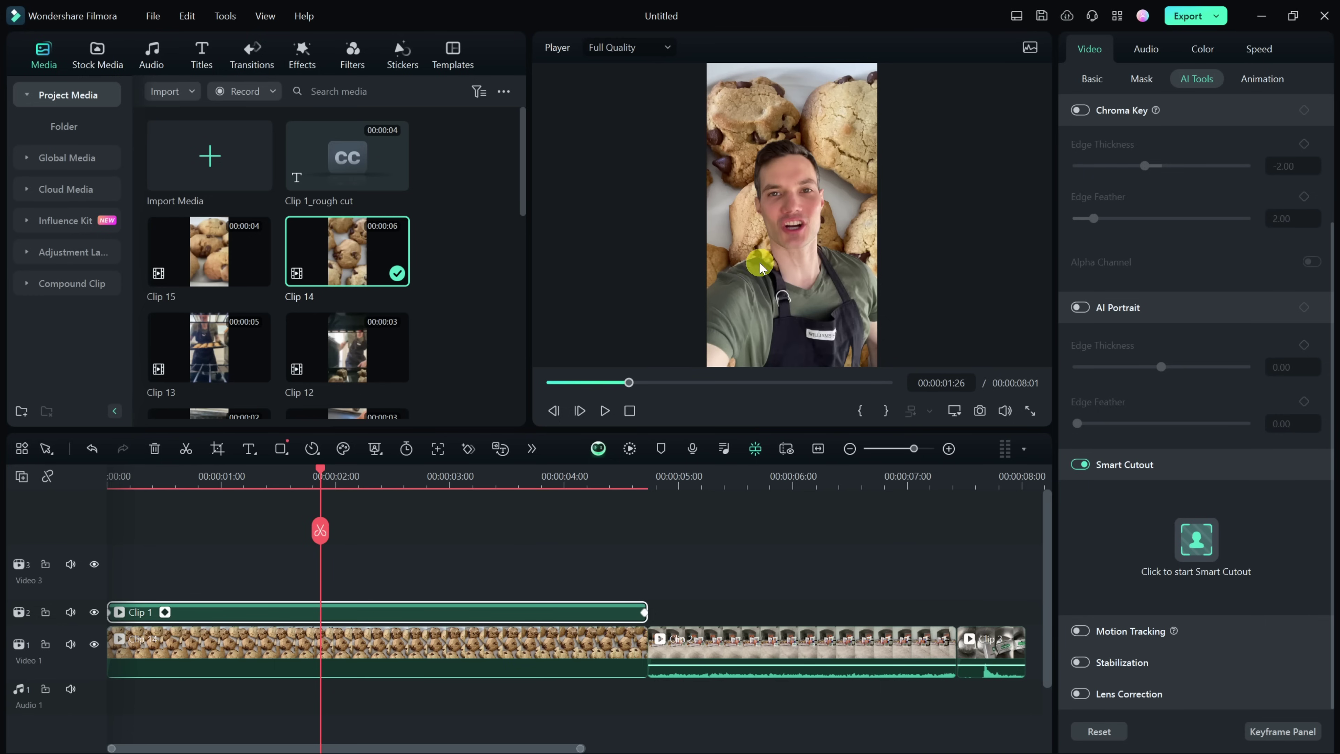
# Step: Brush over the man in the Smart Cutout editor with brush size 30, run the cutout on the whole clip and save it
pyautogui.click(1196, 541)
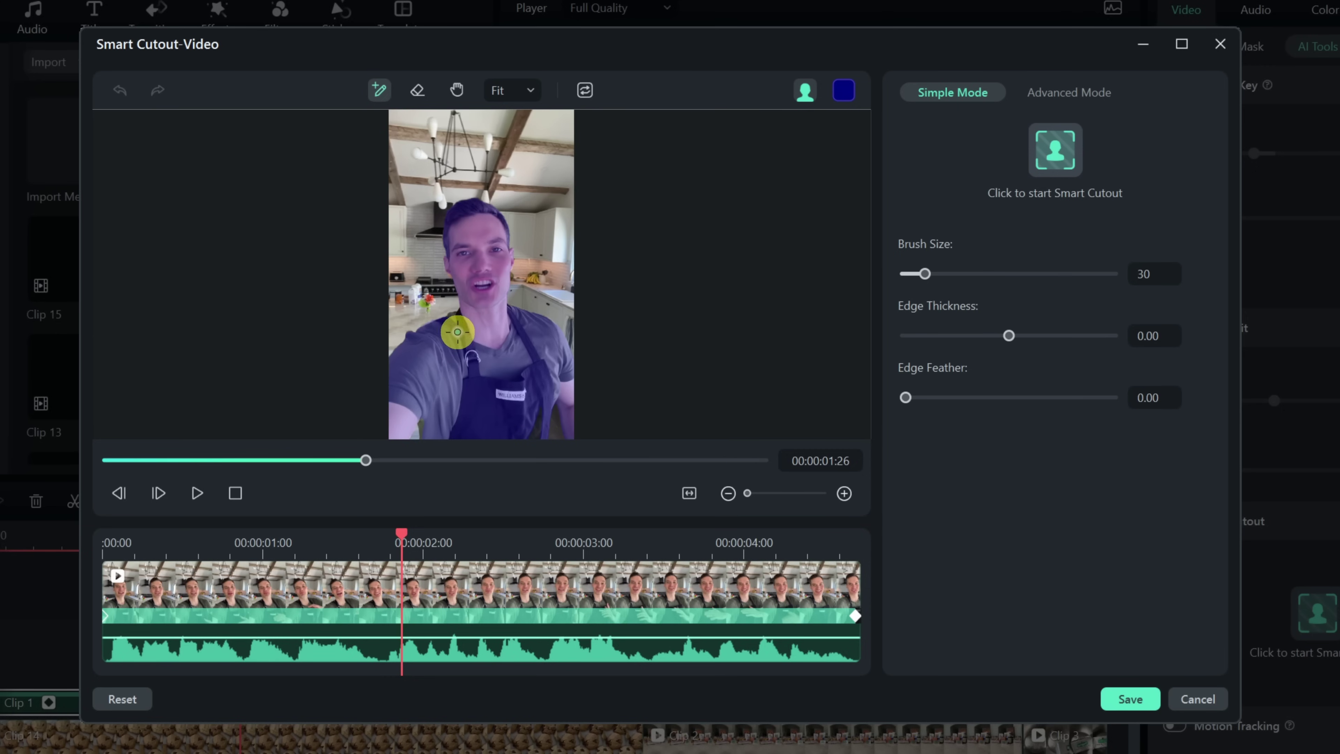
pyautogui.click(445, 329)
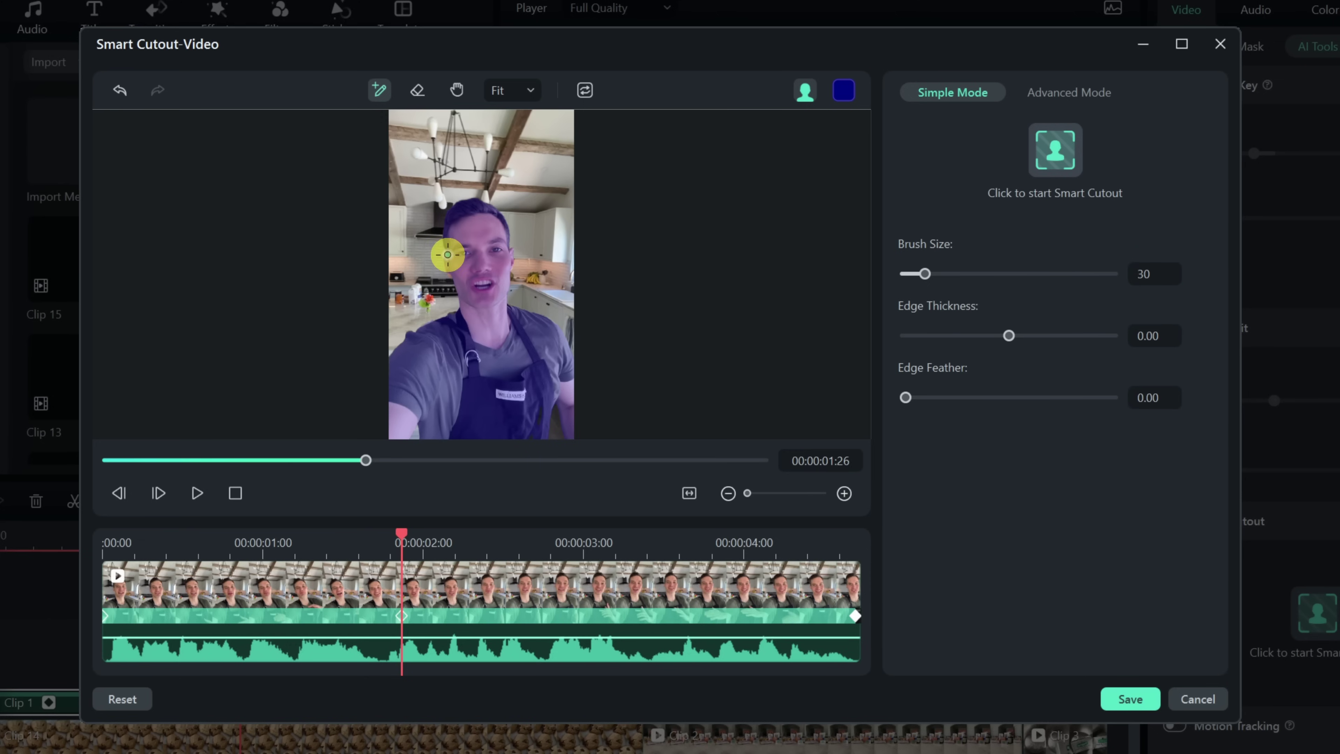
pyautogui.click(415, 93)
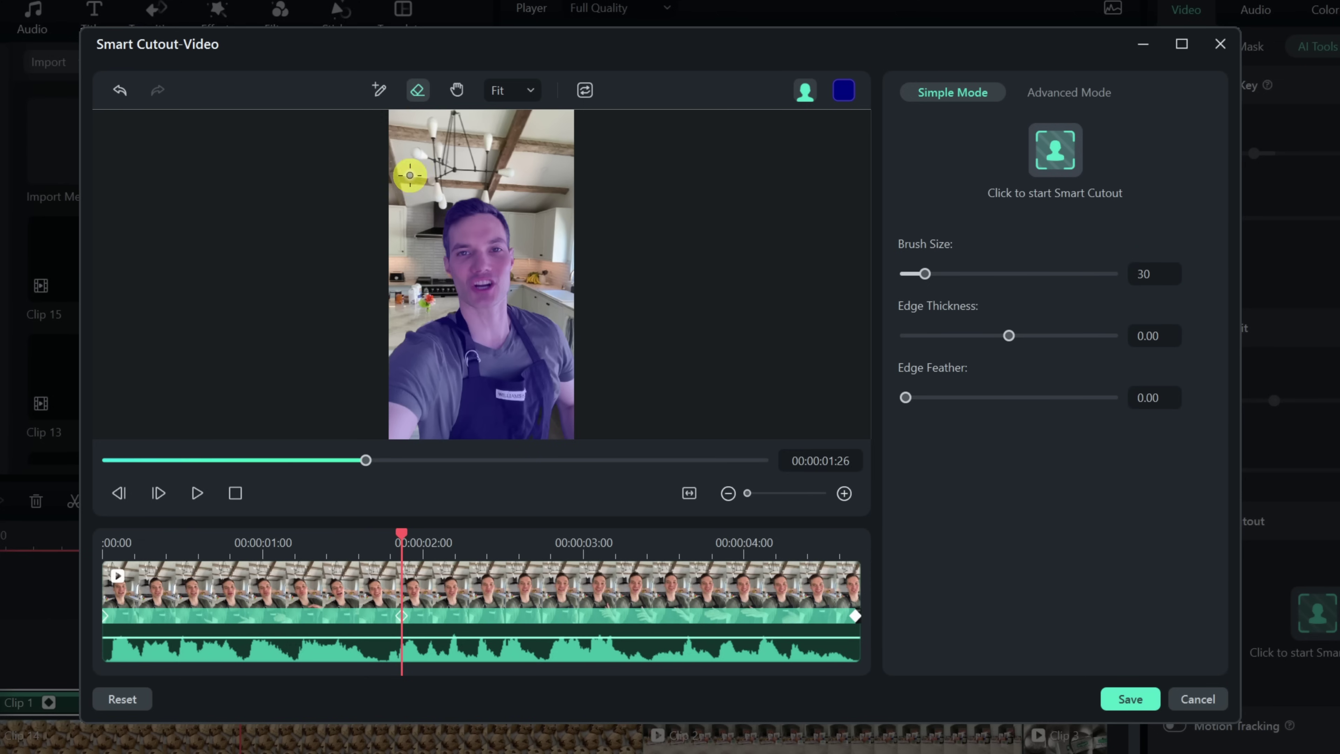
pyautogui.click(380, 89)
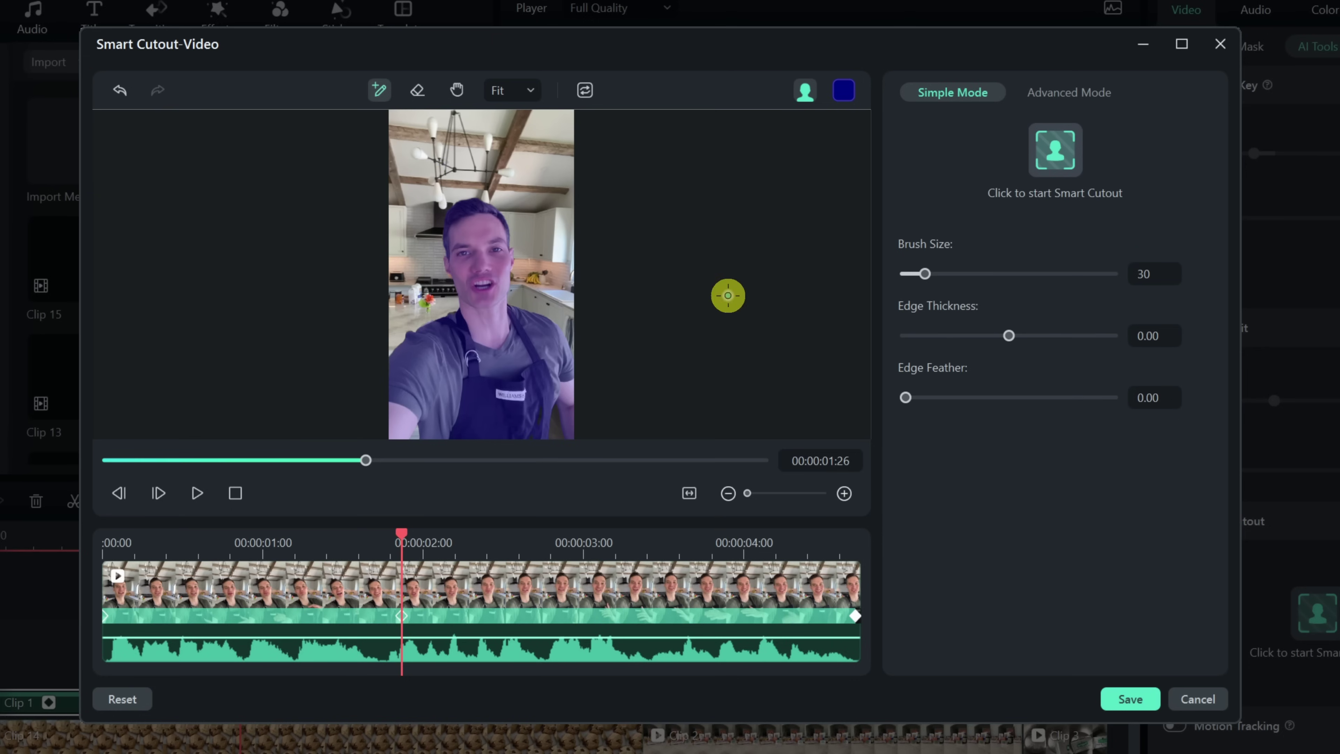
pyautogui.click(1059, 150)
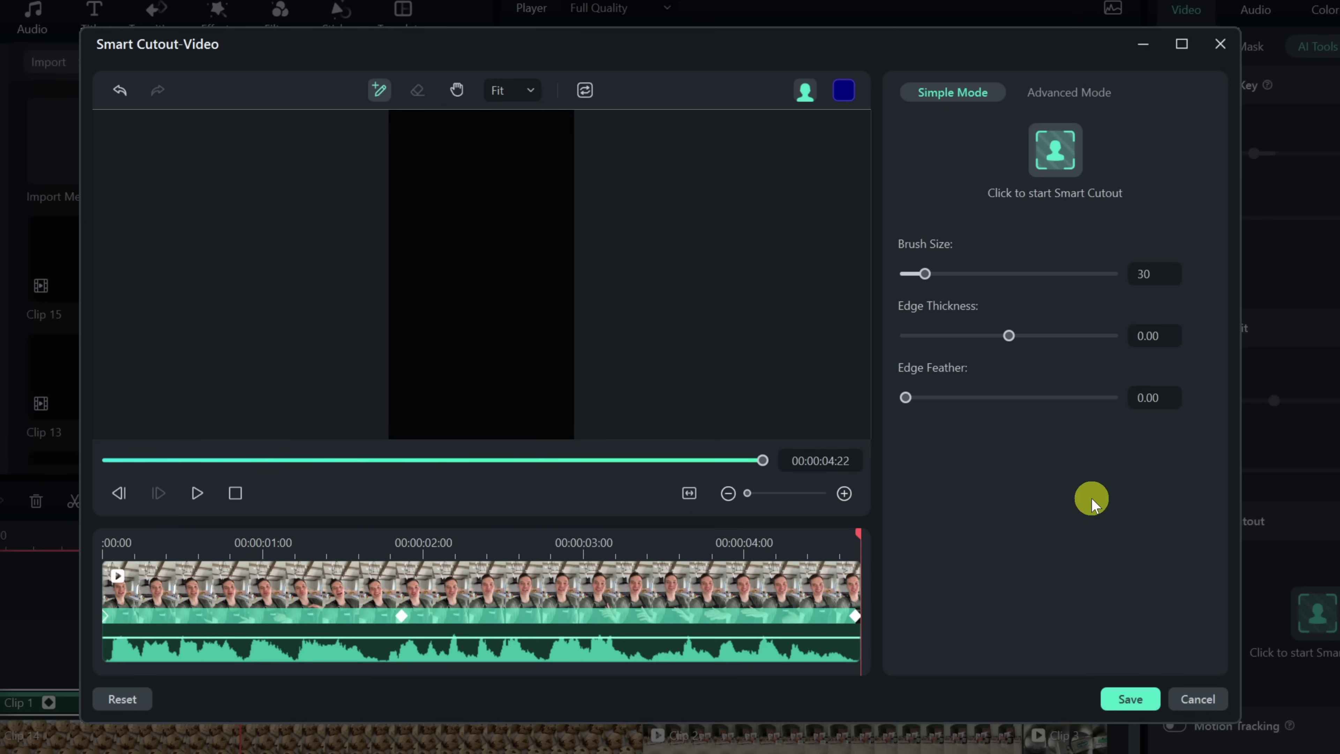
pyautogui.click(1129, 699)
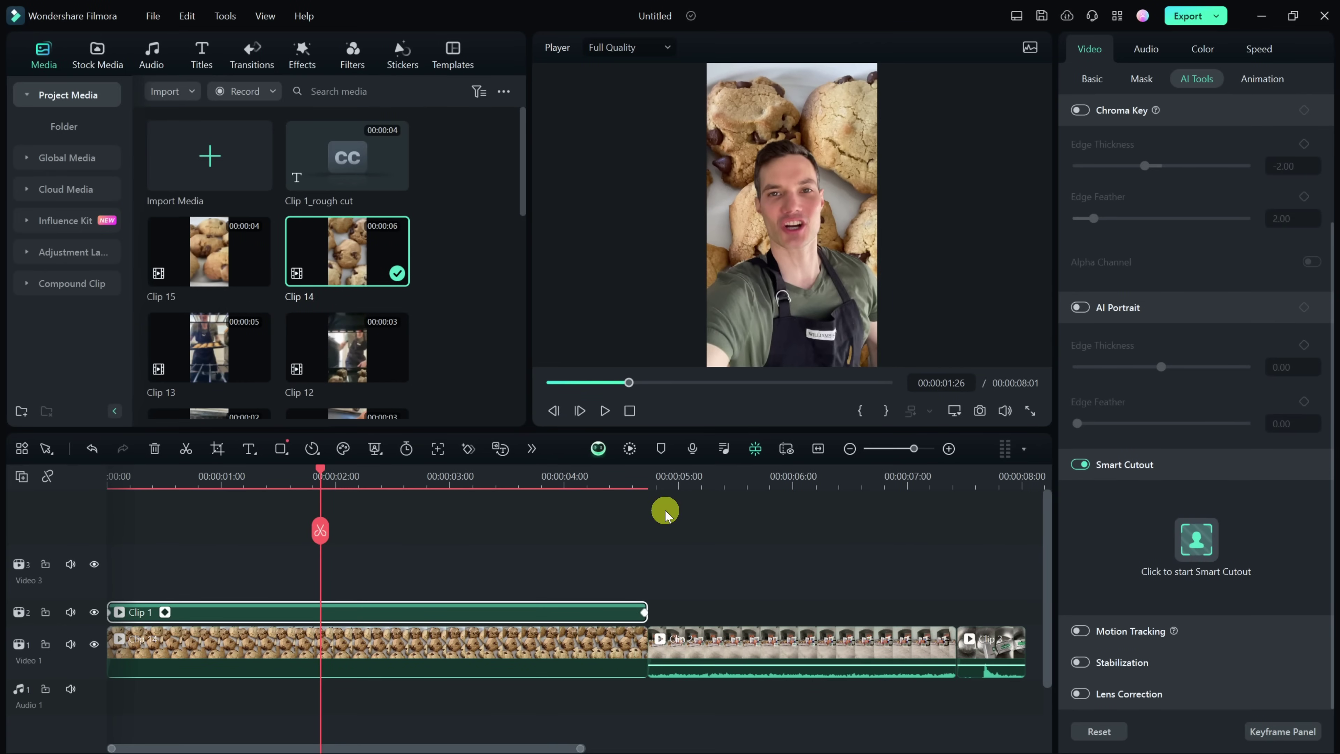
# Step: Play the timeline from about 00:00:01:00 to check the man cut out over the cookie background, and move the playhead back
pyautogui.moveTo(318, 467); pyautogui.dragTo(214, 475)
pyautogui.press('space')
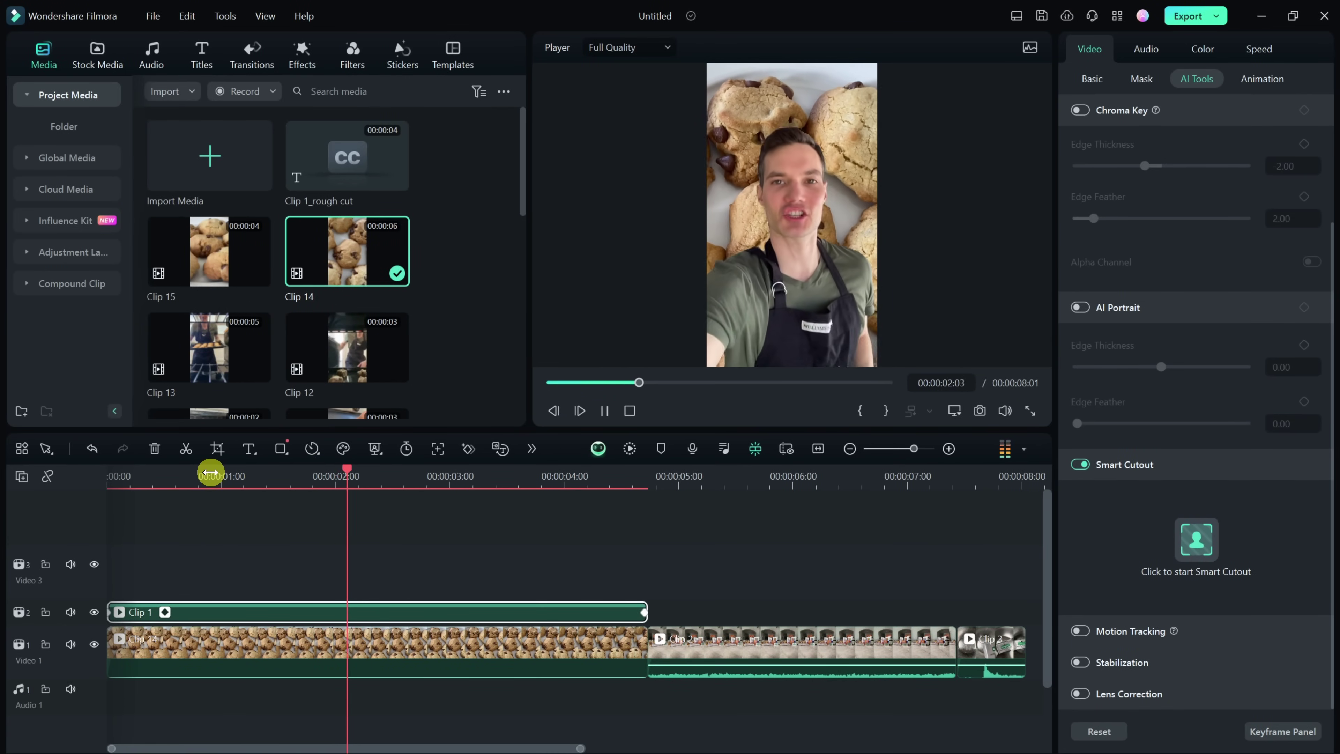
pyautogui.press('space')
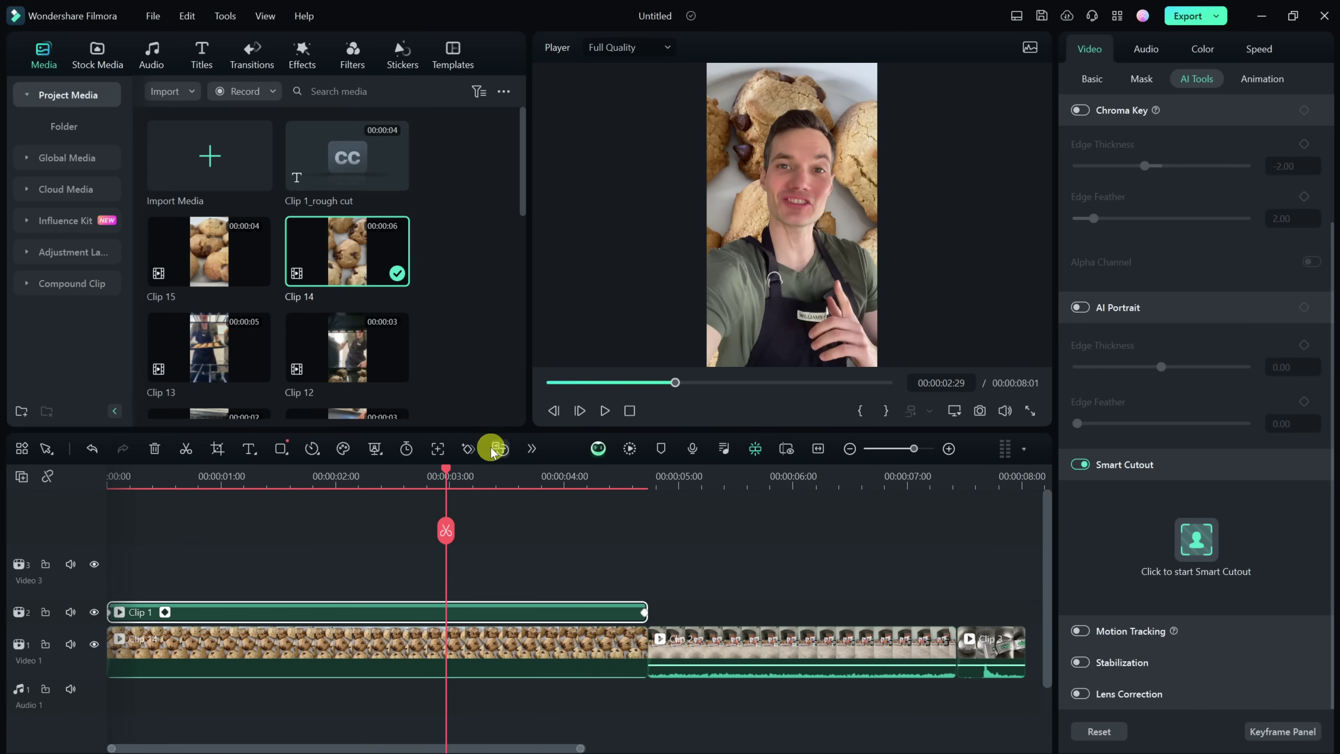
pyautogui.moveTo(446, 472); pyautogui.dragTo(278, 469)
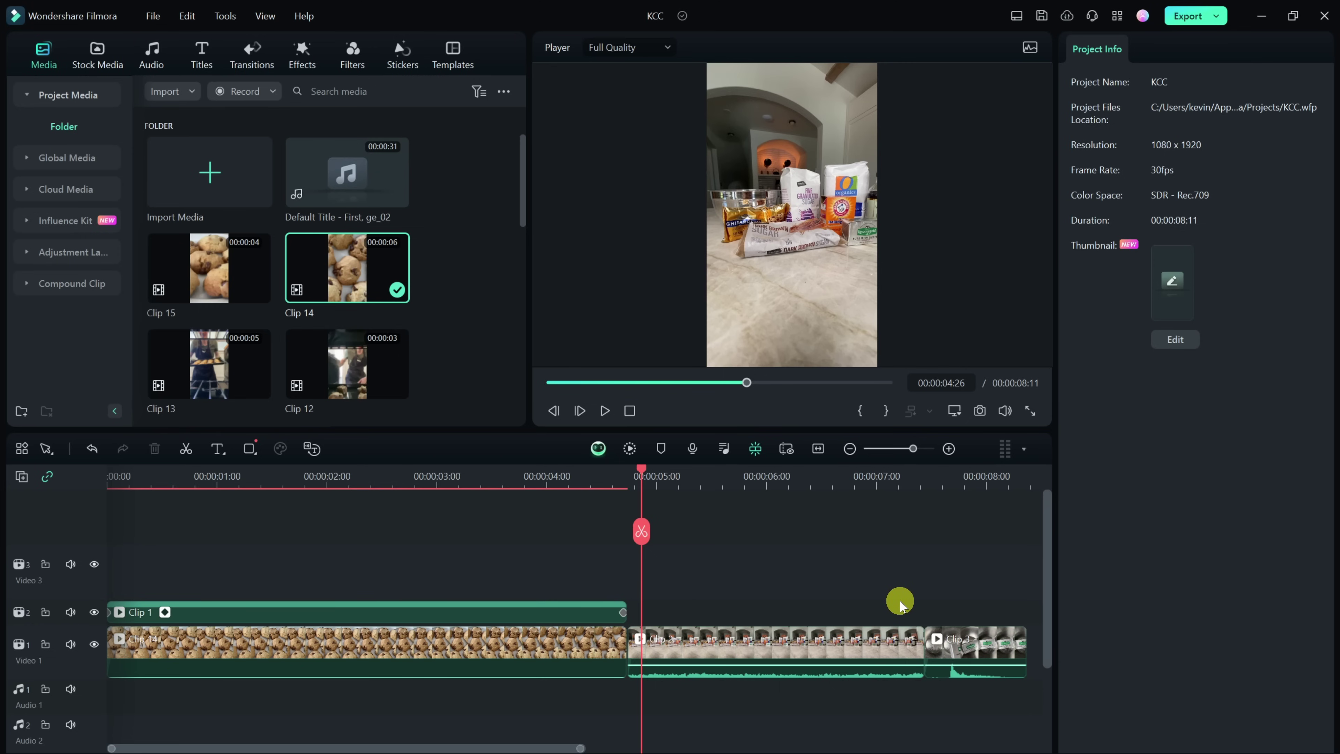
# Step: Add a Default Title to video track 2 right after Clip 1, above the start of Clip 2
pyautogui.click(693, 450)
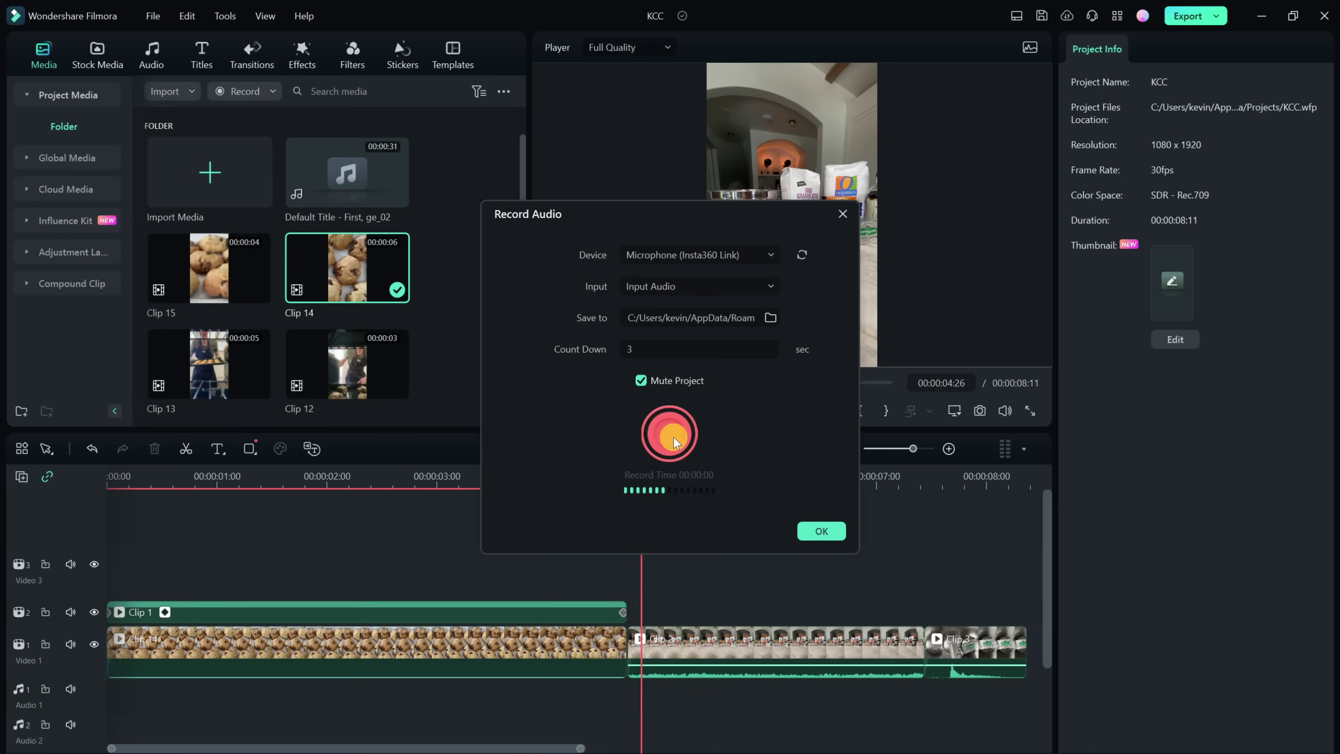
pyautogui.click(841, 214)
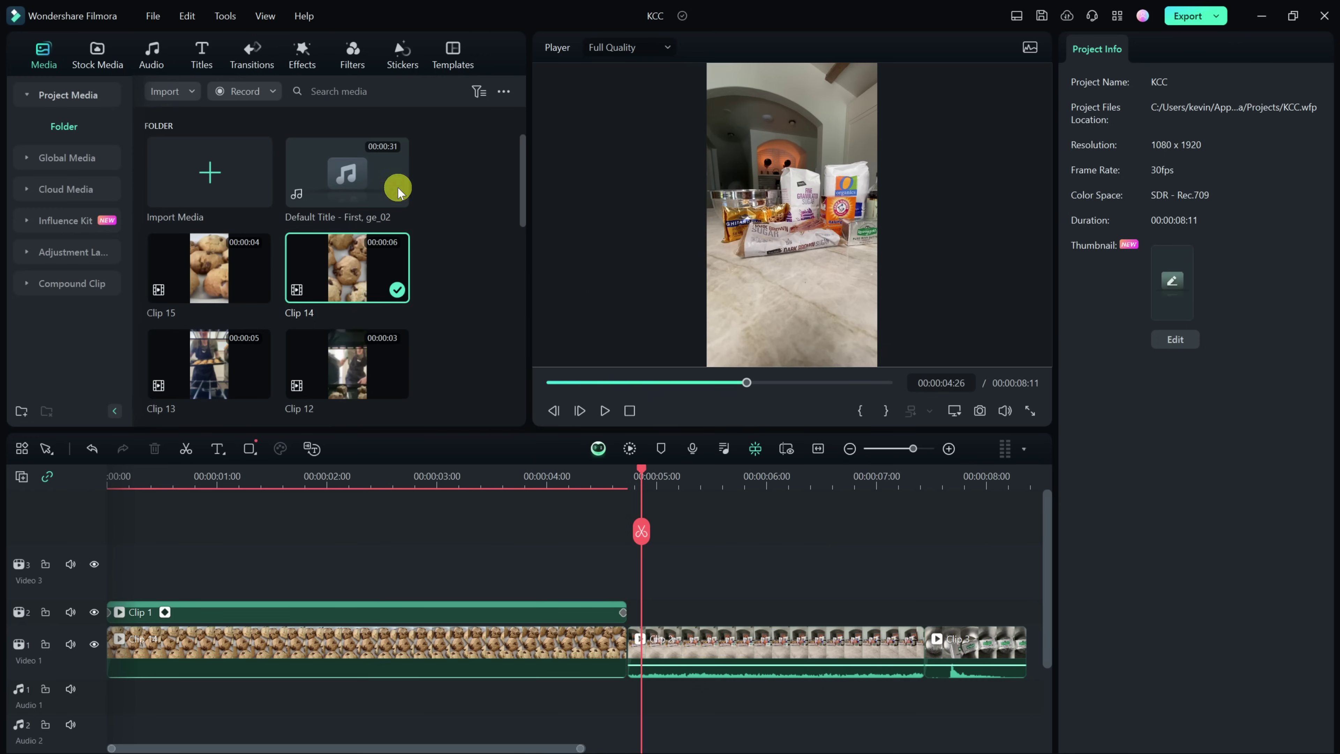
pyautogui.click(204, 58)
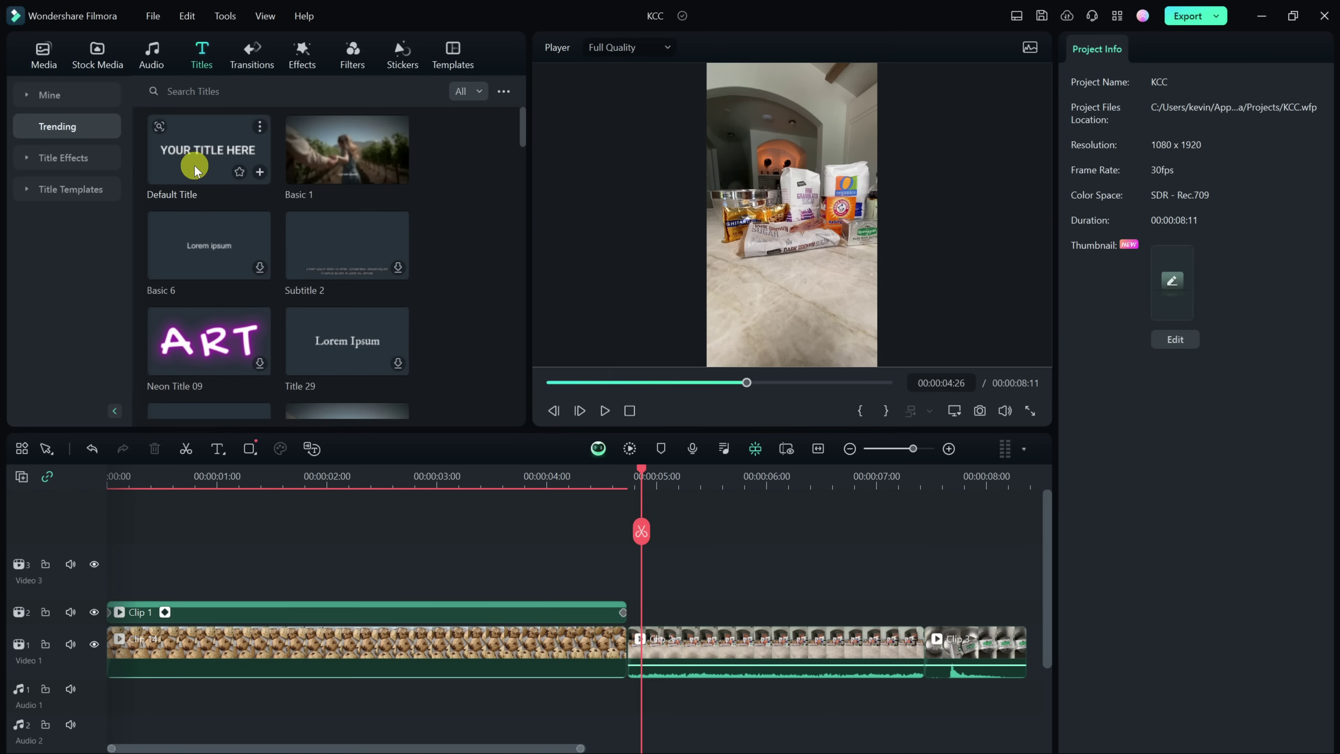
pyautogui.moveTo(194, 169); pyautogui.dragTo(633, 612)
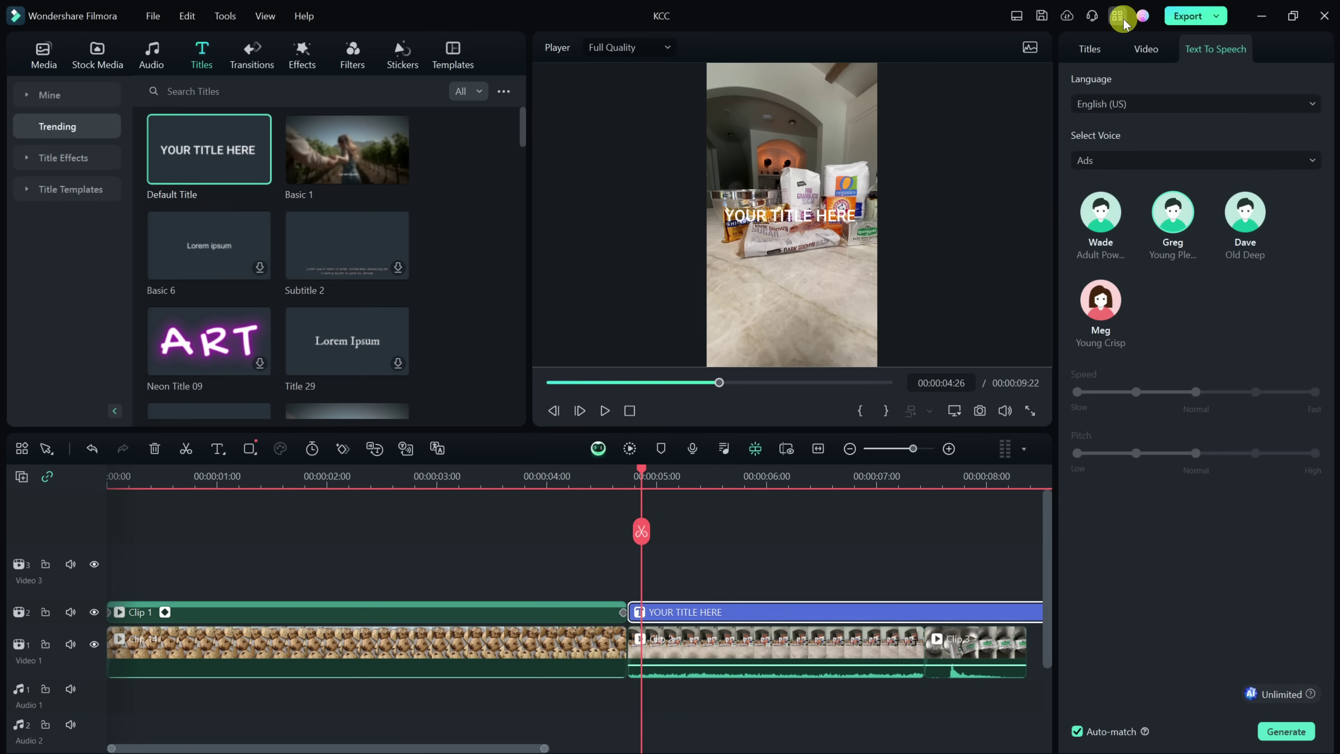
# Step: Replace the title's placeholder text with the copied cookie recipe script that starts "First, get your ingredients."
pyautogui.click(1086, 47)
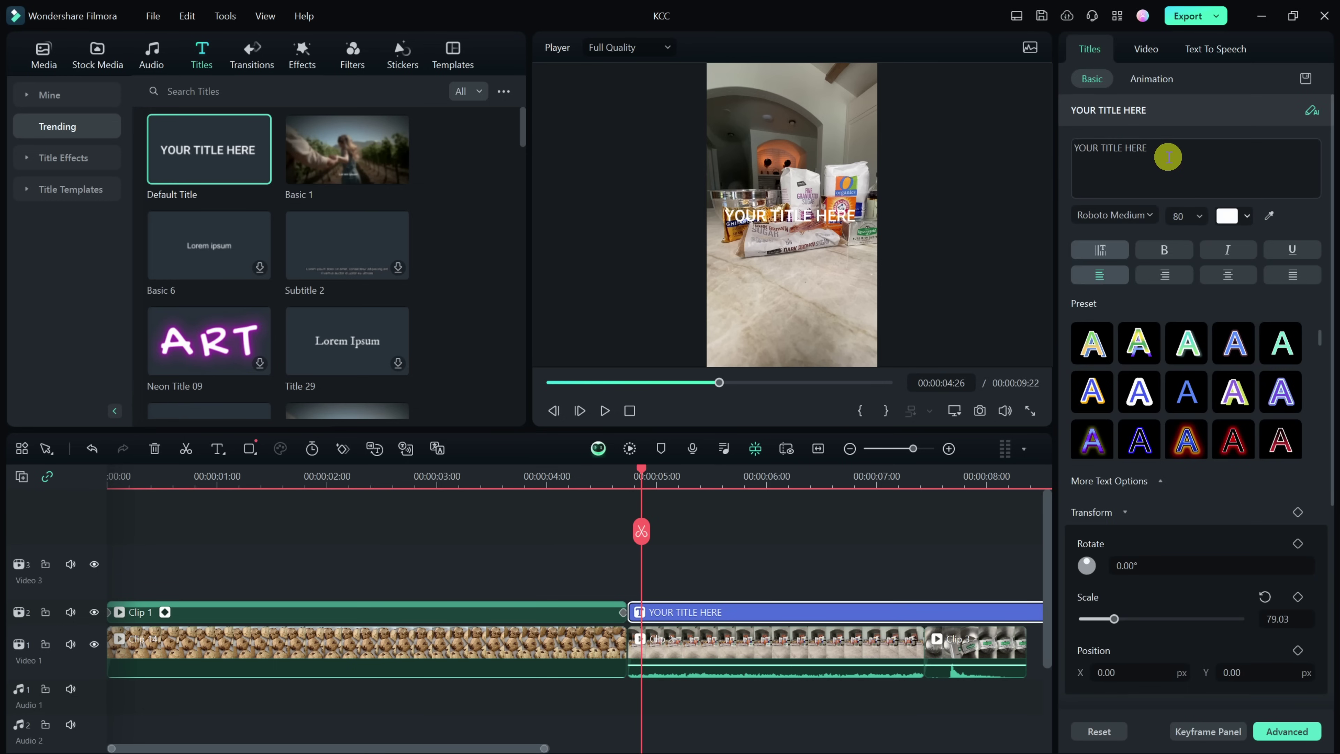
pyautogui.moveTo(1185, 161); pyautogui.dragTo(1019, 138)
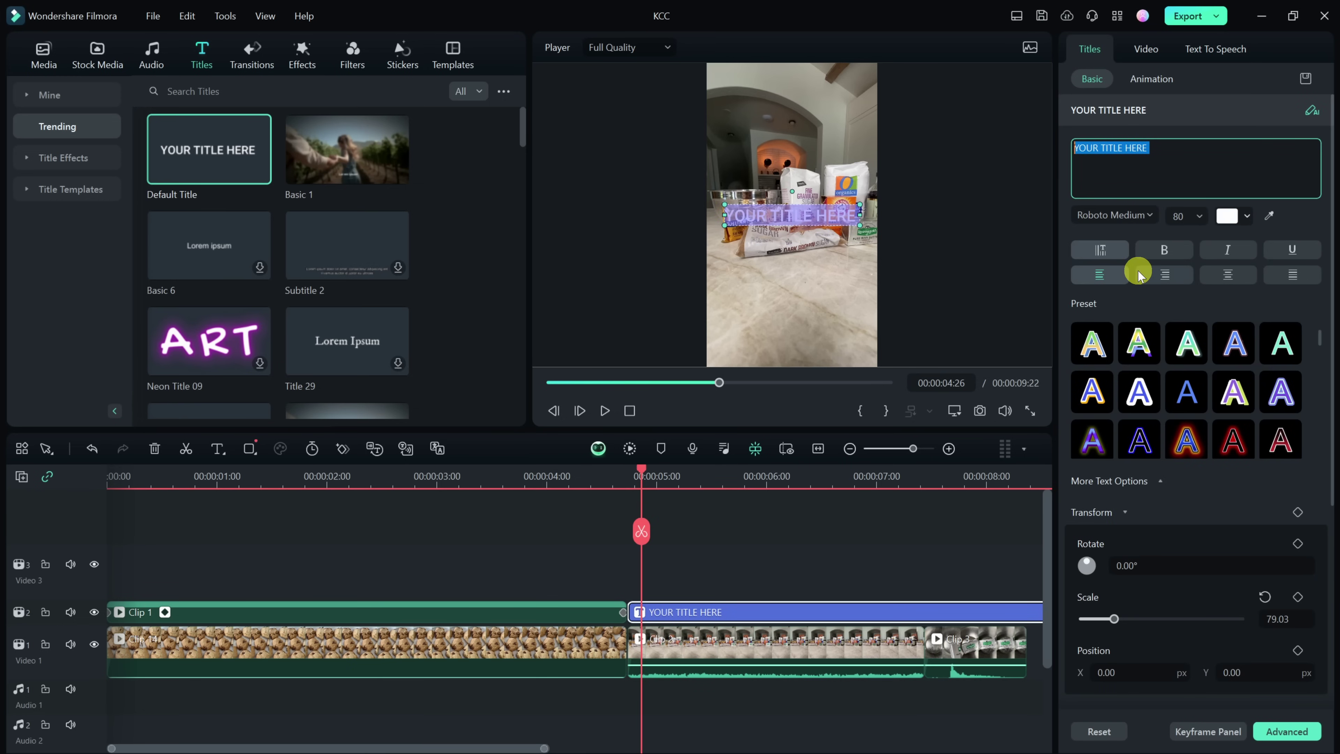
pyautogui.press('BackSpace')
pyautogui.hotkey('ctrl', 'v')
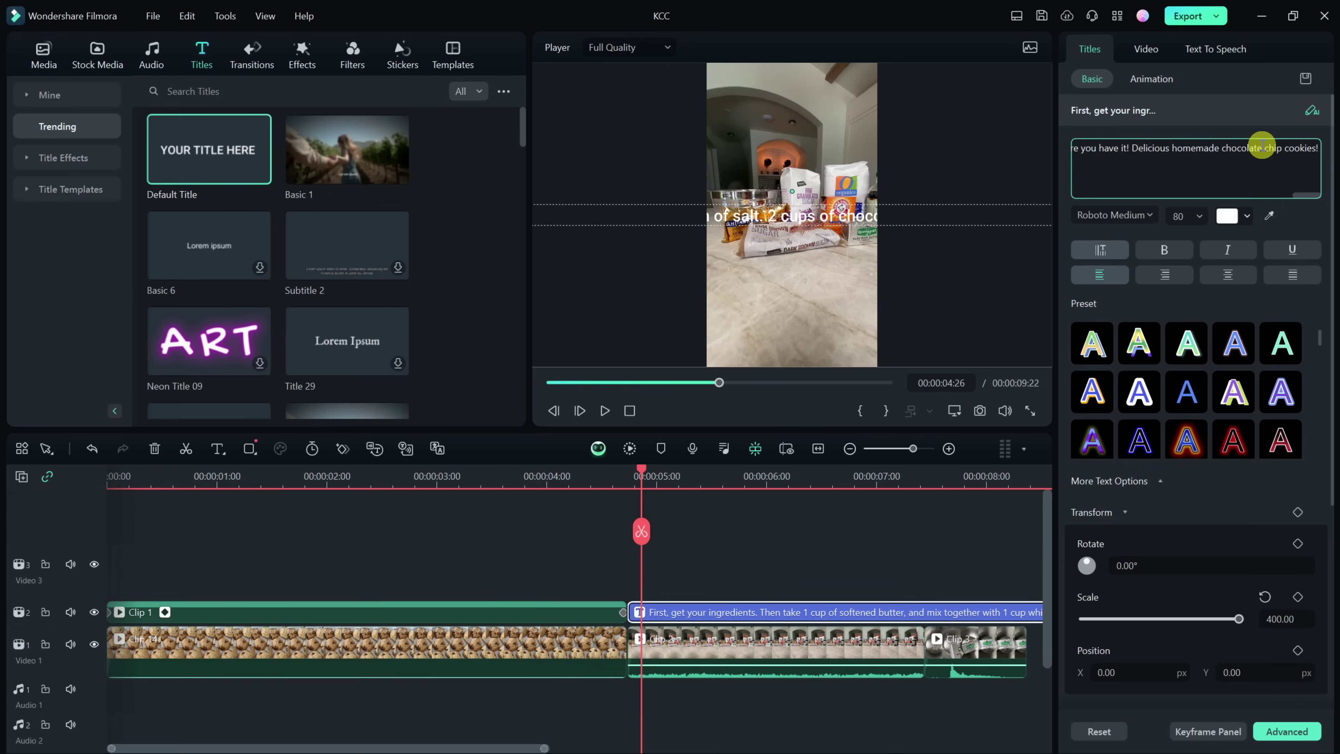
# Step: Generate a text-to-speech voiceover from the title in English (US) with the Greg voice from the Ads category, and dismiss the services list
pyautogui.click(1211, 50)
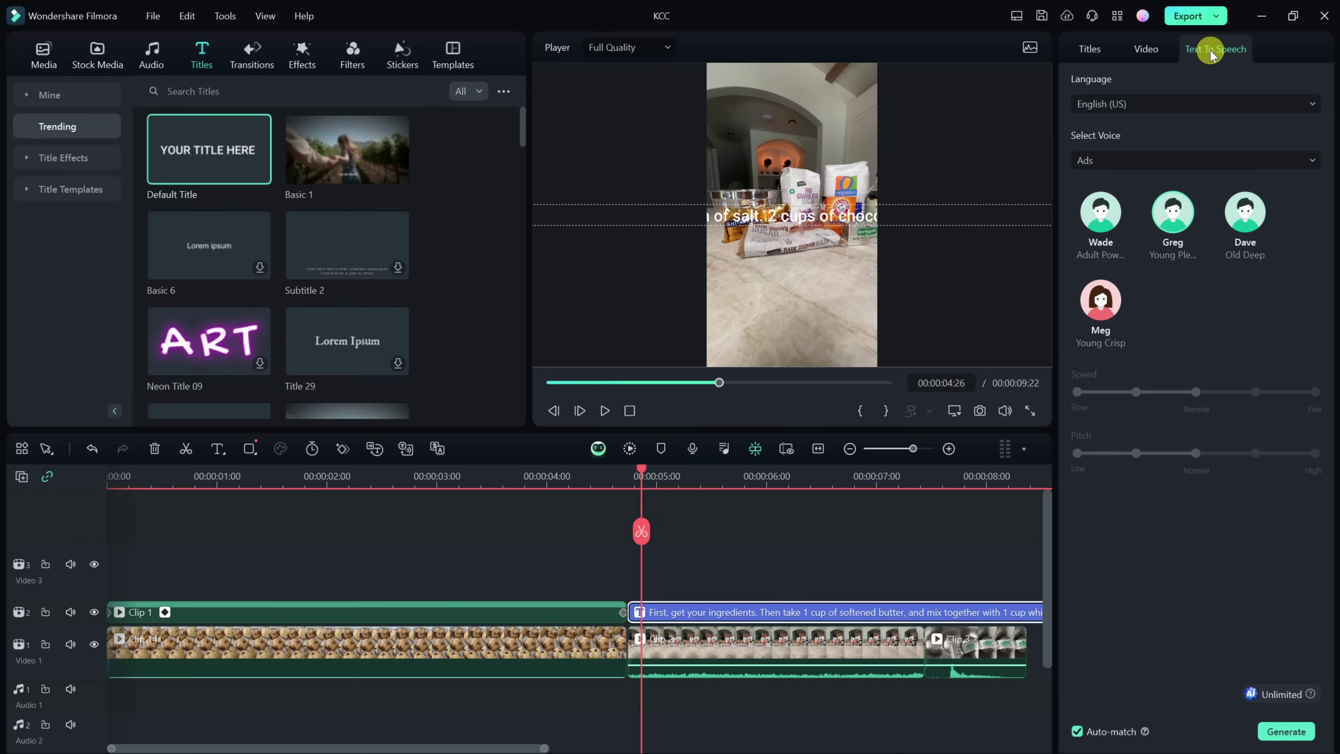
pyautogui.click(1136, 104)
pyautogui.click(1136, 104)
pyautogui.click(1124, 160)
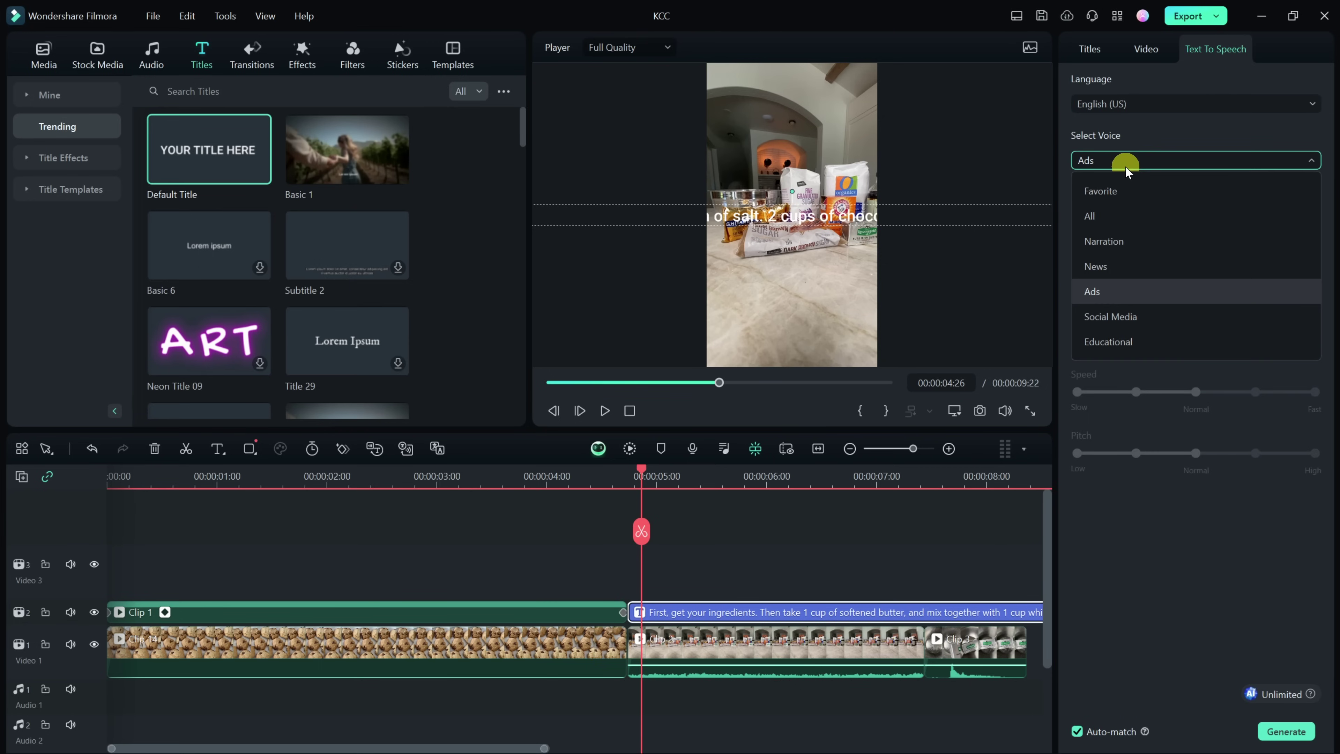
pyautogui.click(1134, 137)
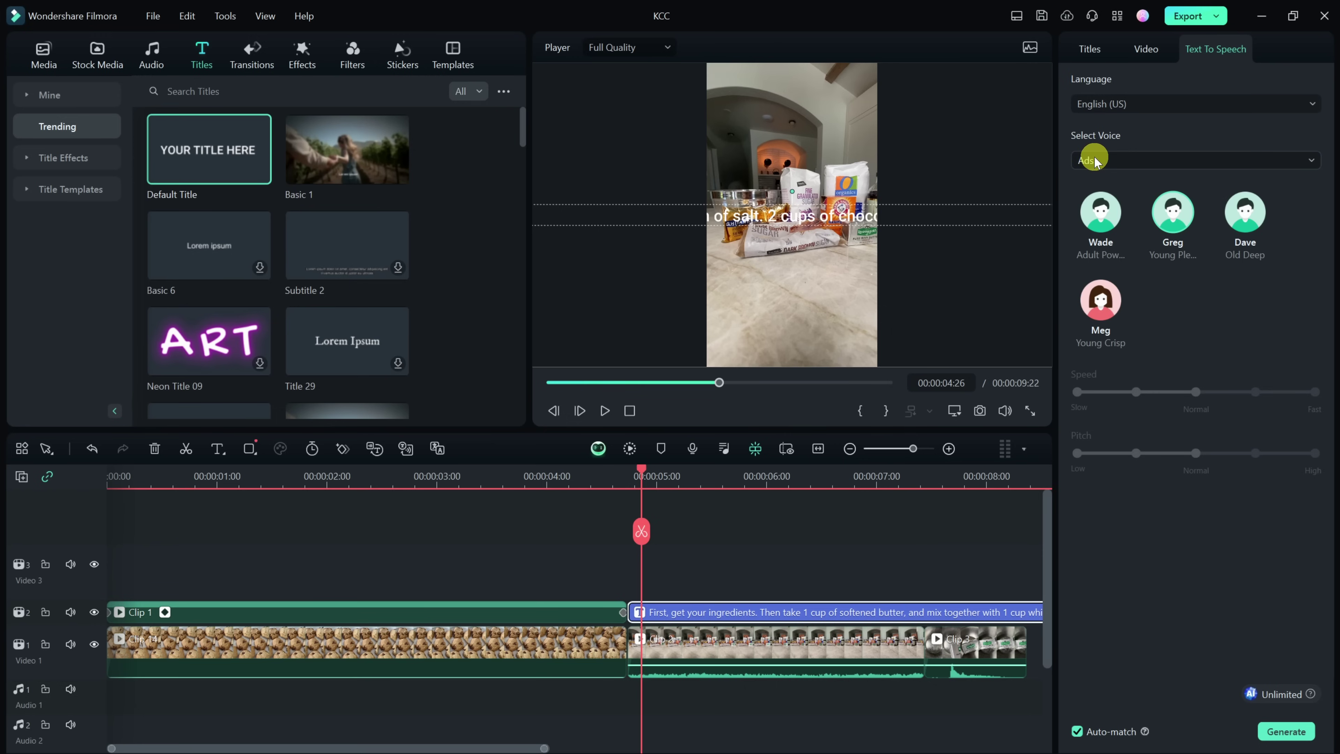
pyautogui.click(1165, 216)
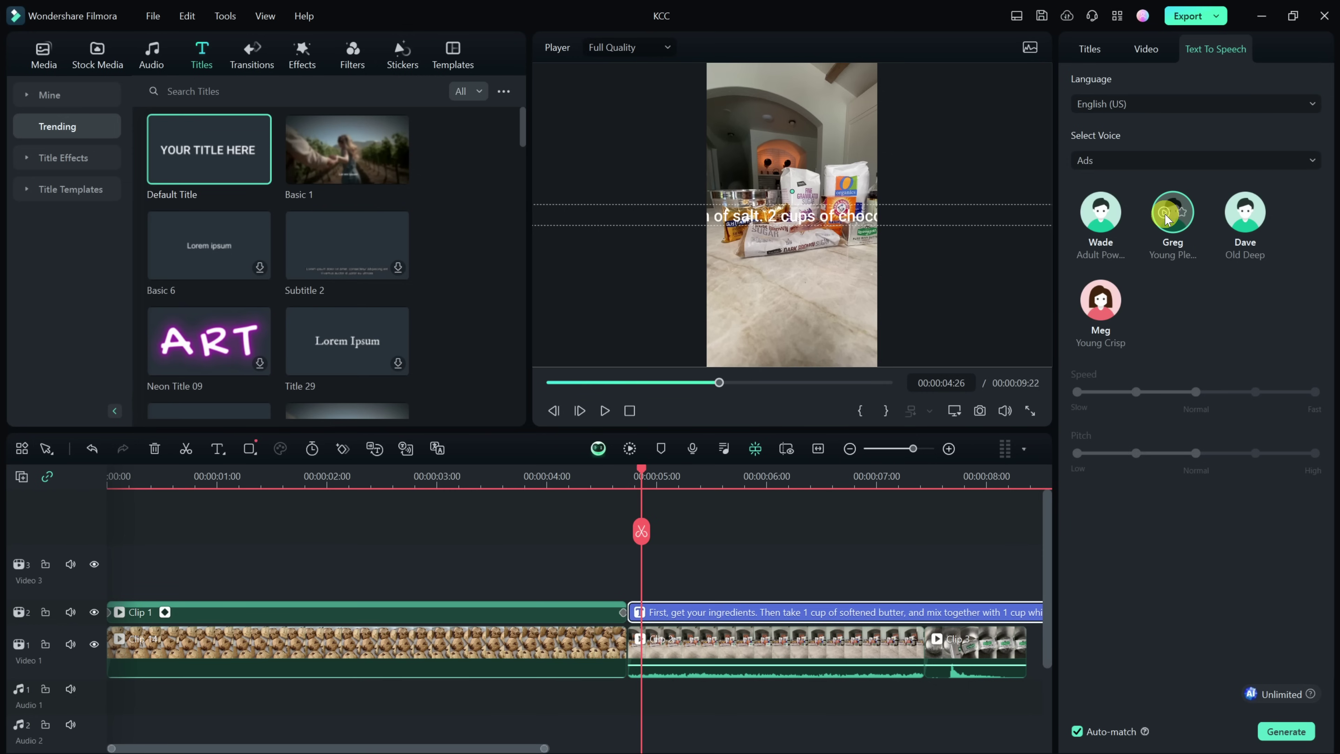
pyautogui.click(1298, 734)
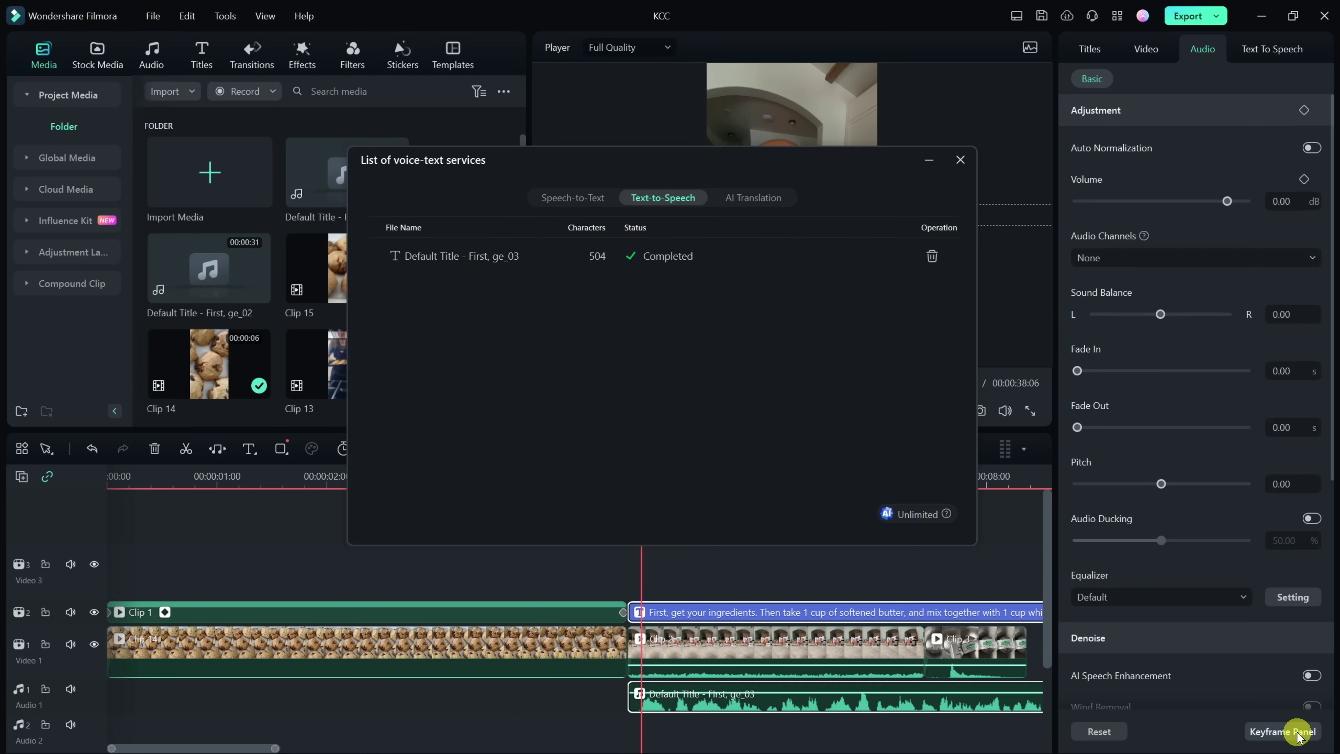
pyautogui.click(960, 159)
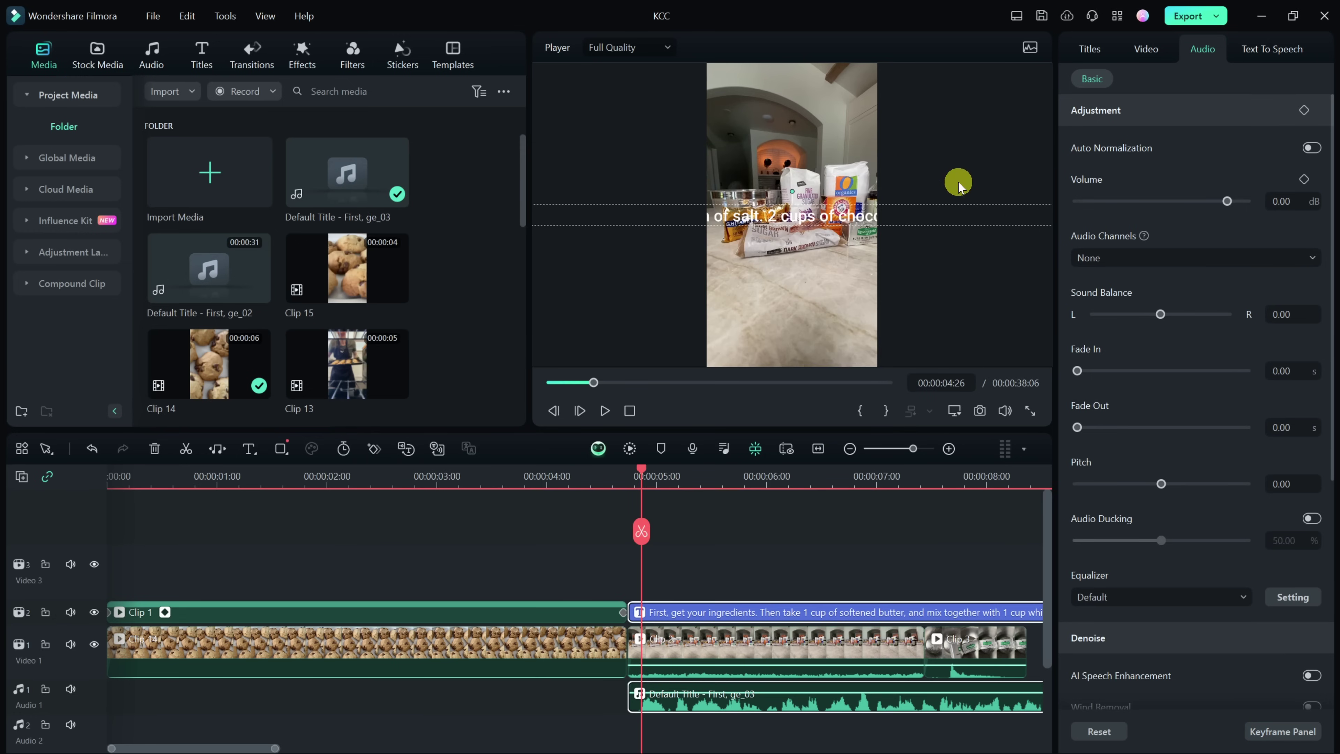
# Step: Delete the recipe script title from video track 2 and play the generated voiceover from 00:00:04:22
pyautogui.click(709, 612)
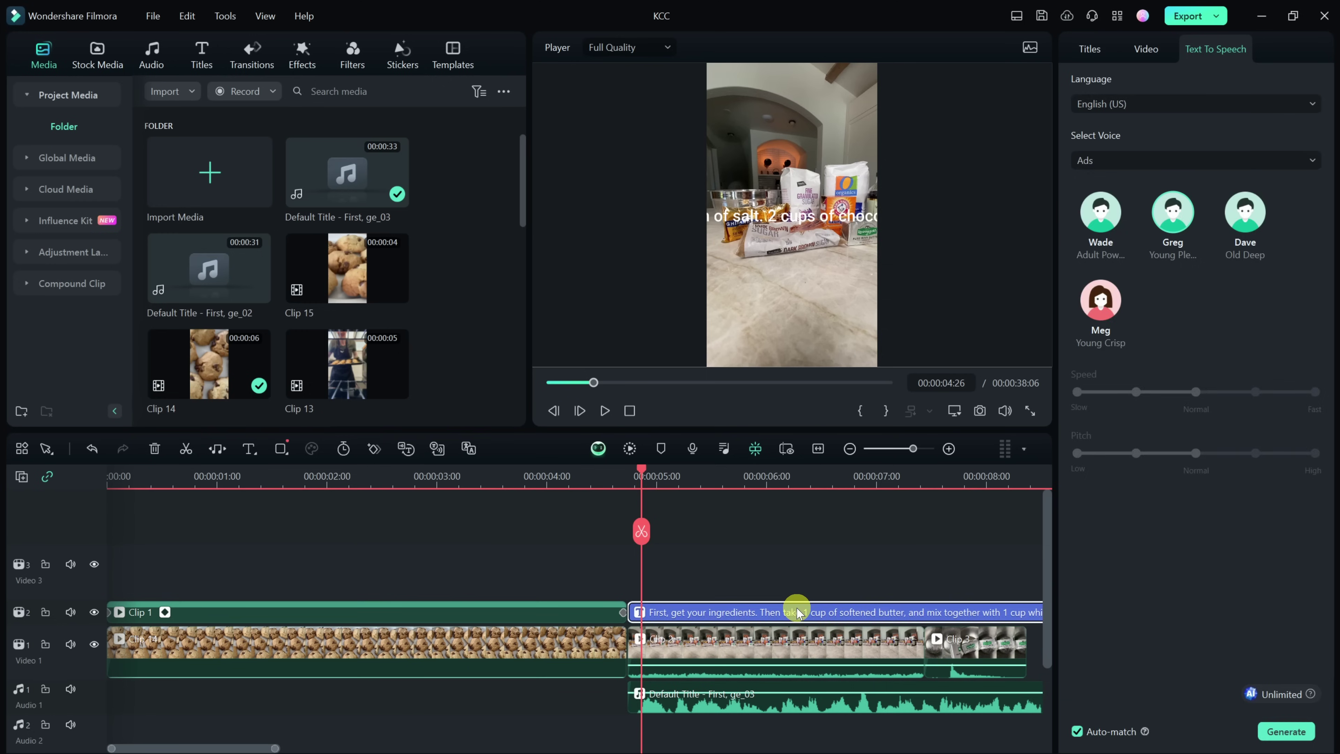
pyautogui.press('Delete')
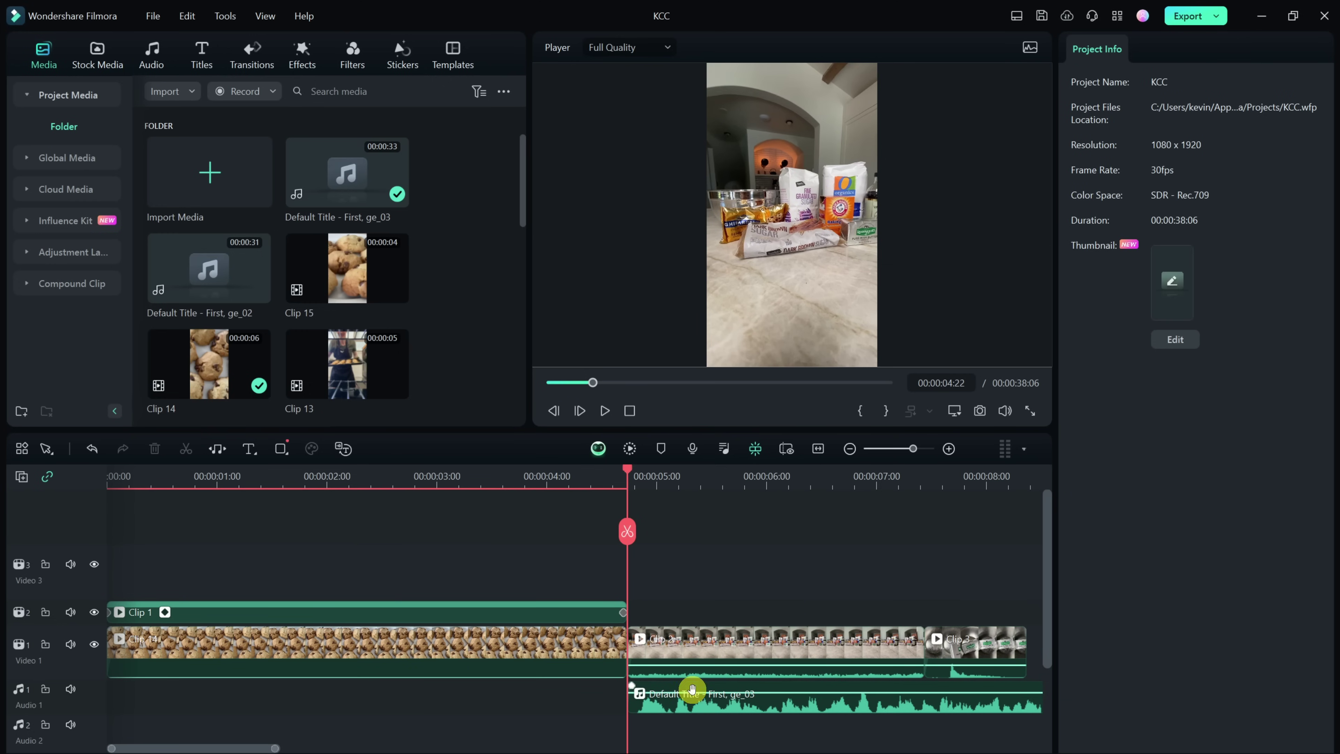
pyautogui.press('space')
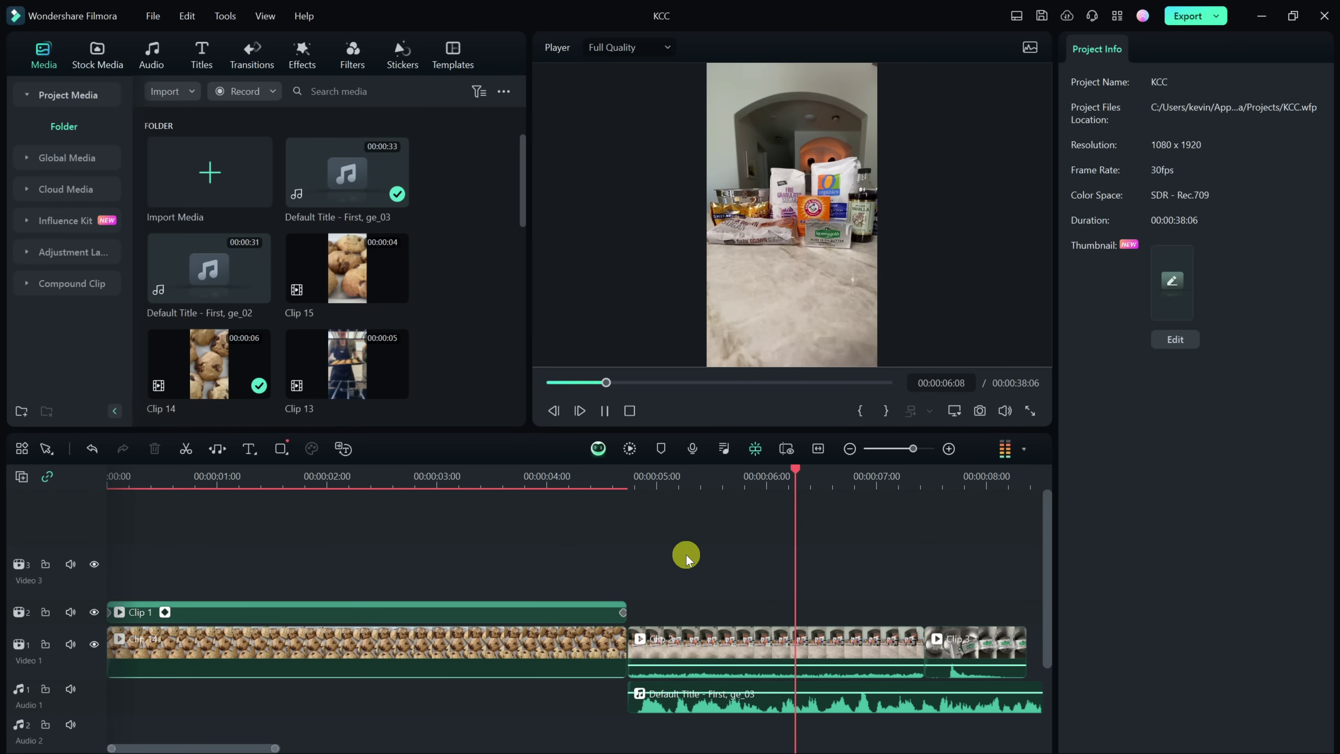
pyautogui.press('space')
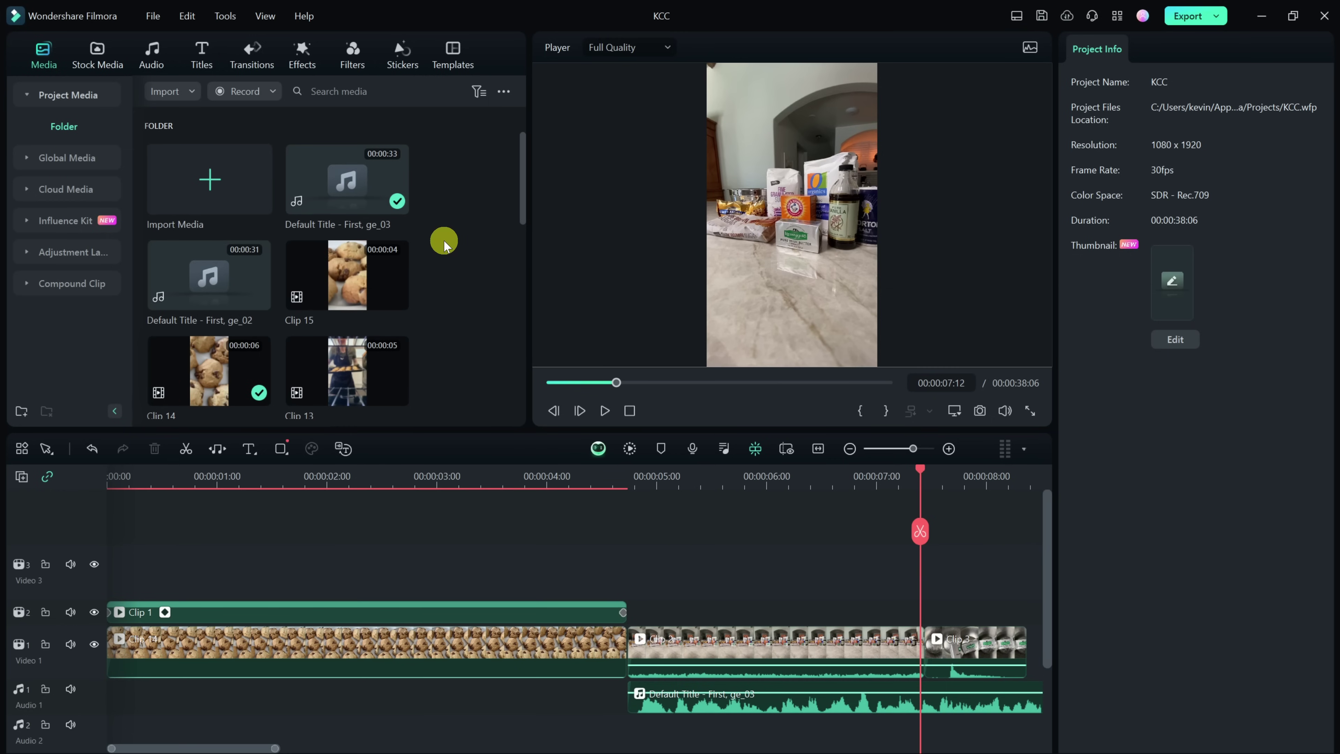
pyautogui.scroll(-3, 443, 242)
pyautogui.scroll(5, 443, 243)
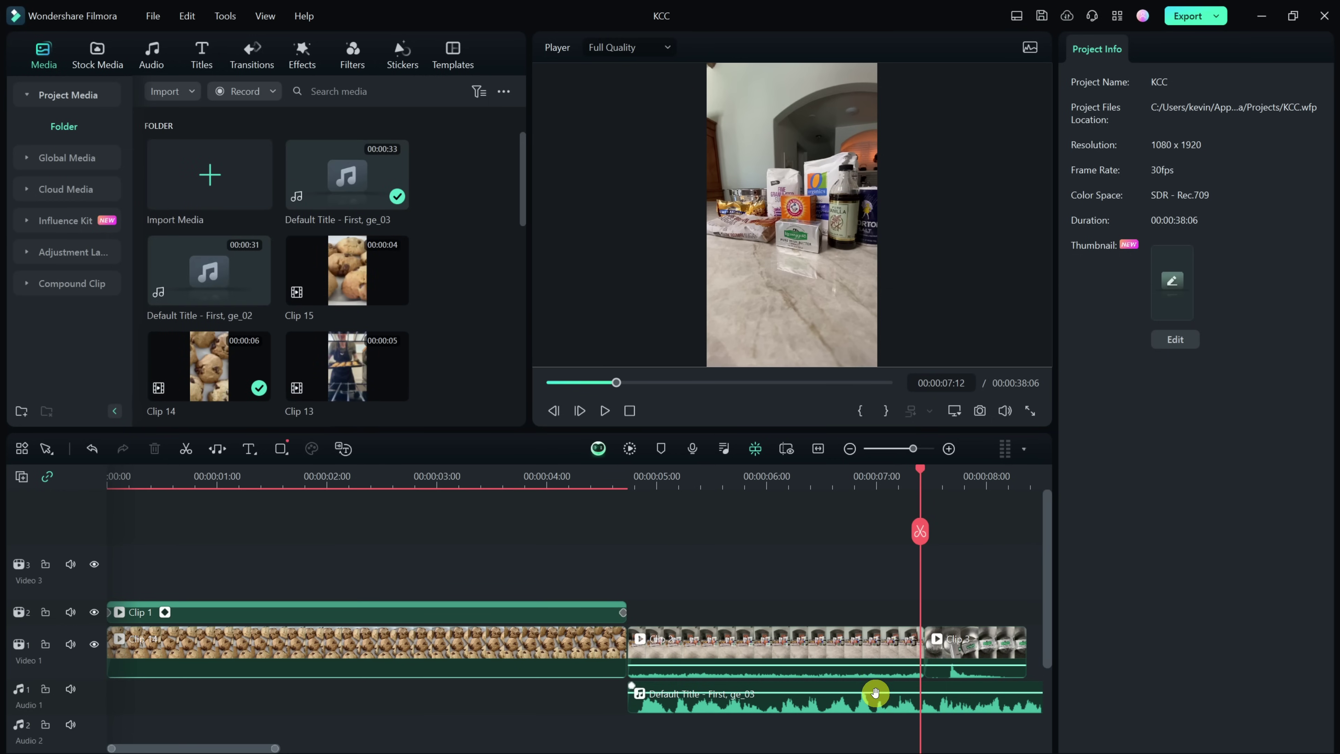
# Step: Replay the start of the voiceover and trim the end of Clip 2 to the playhead at 00:00:06:01
pyautogui.moveTo(930, 473); pyautogui.dragTo(627, 479)
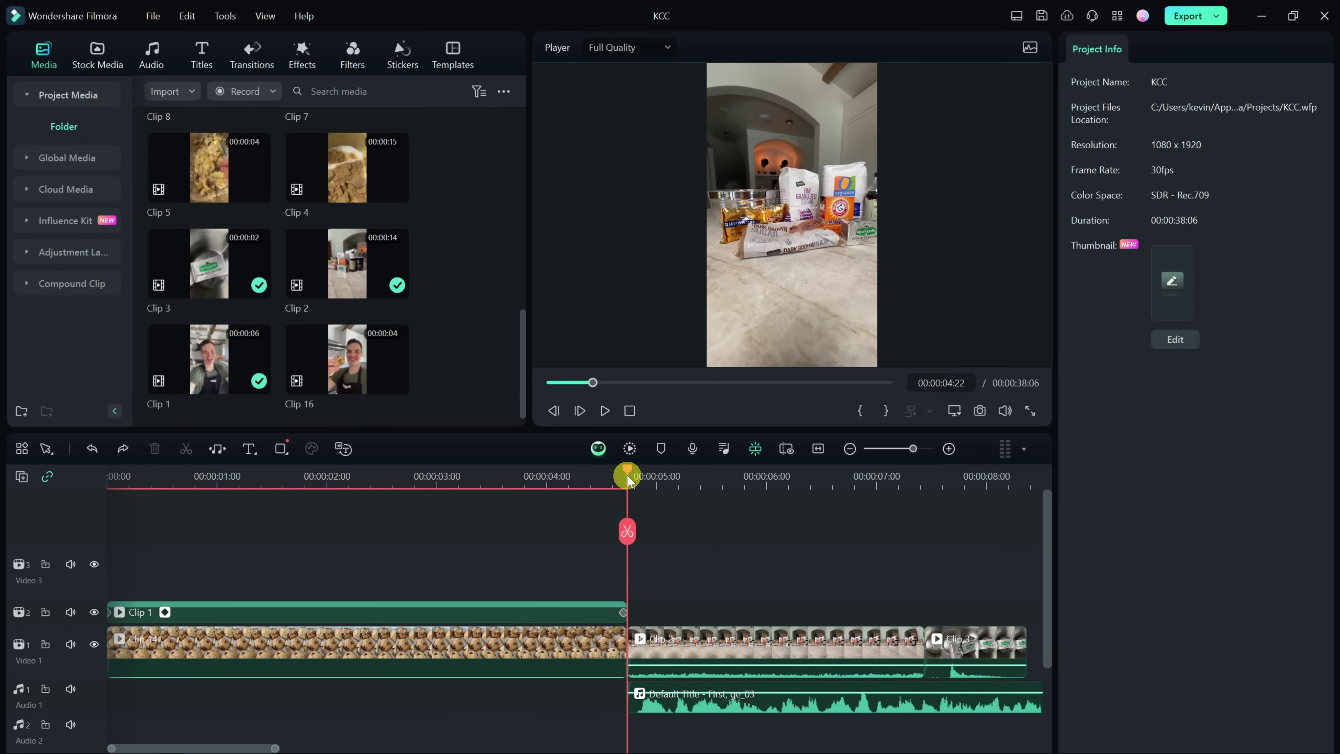
pyautogui.press('space')
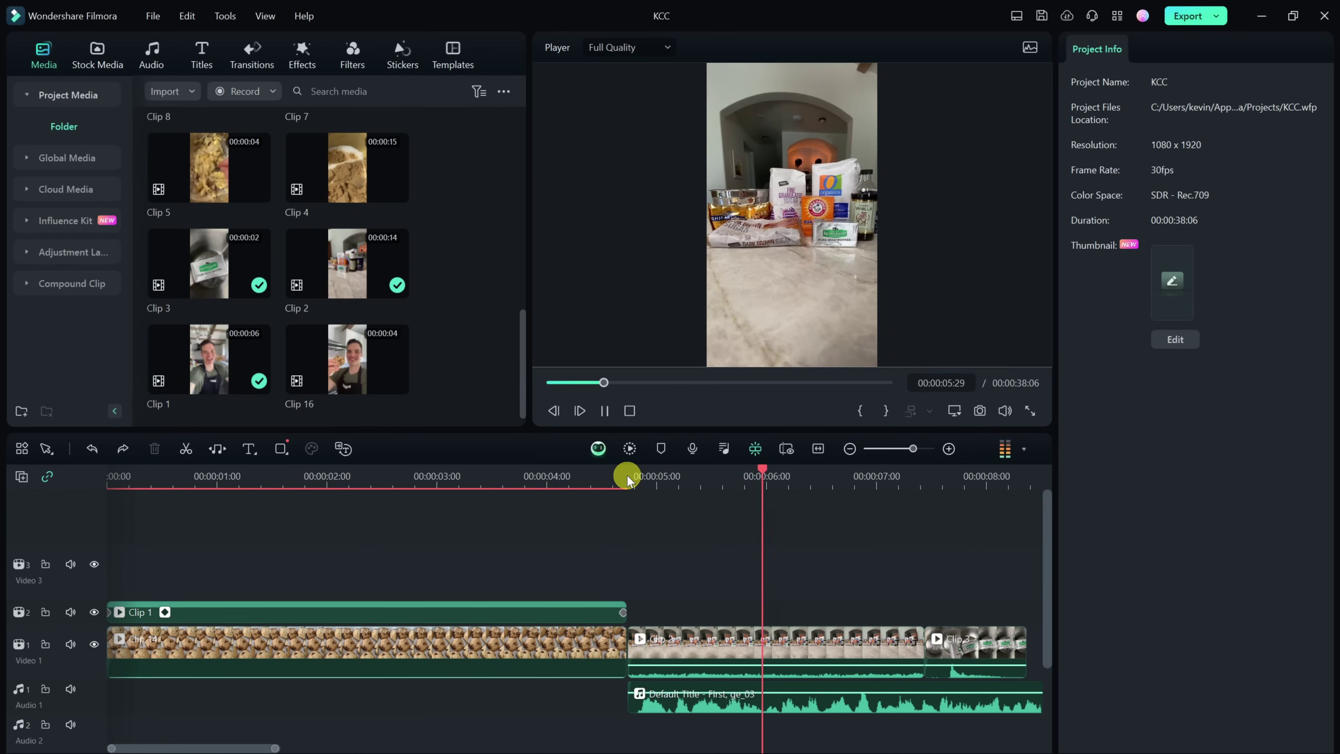
pyautogui.moveTo(816, 474); pyautogui.dragTo(770, 480)
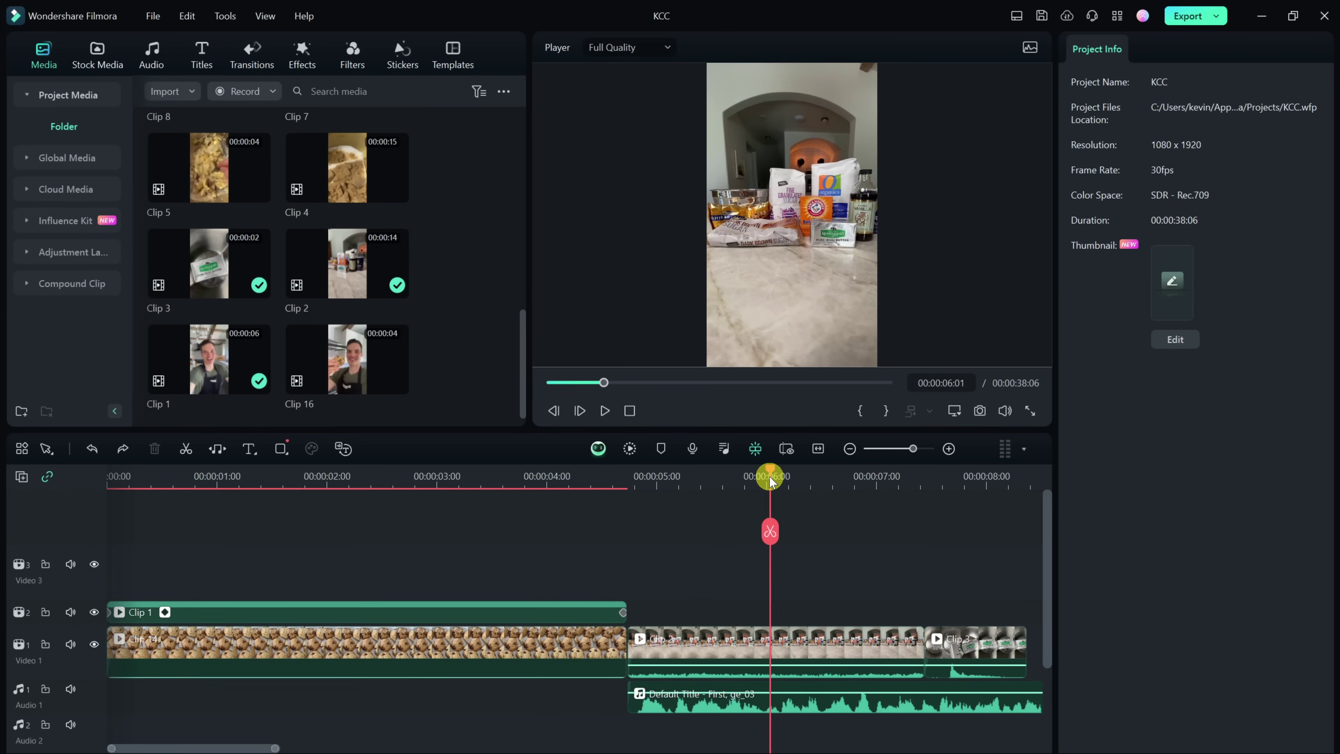
pyautogui.click(764, 657)
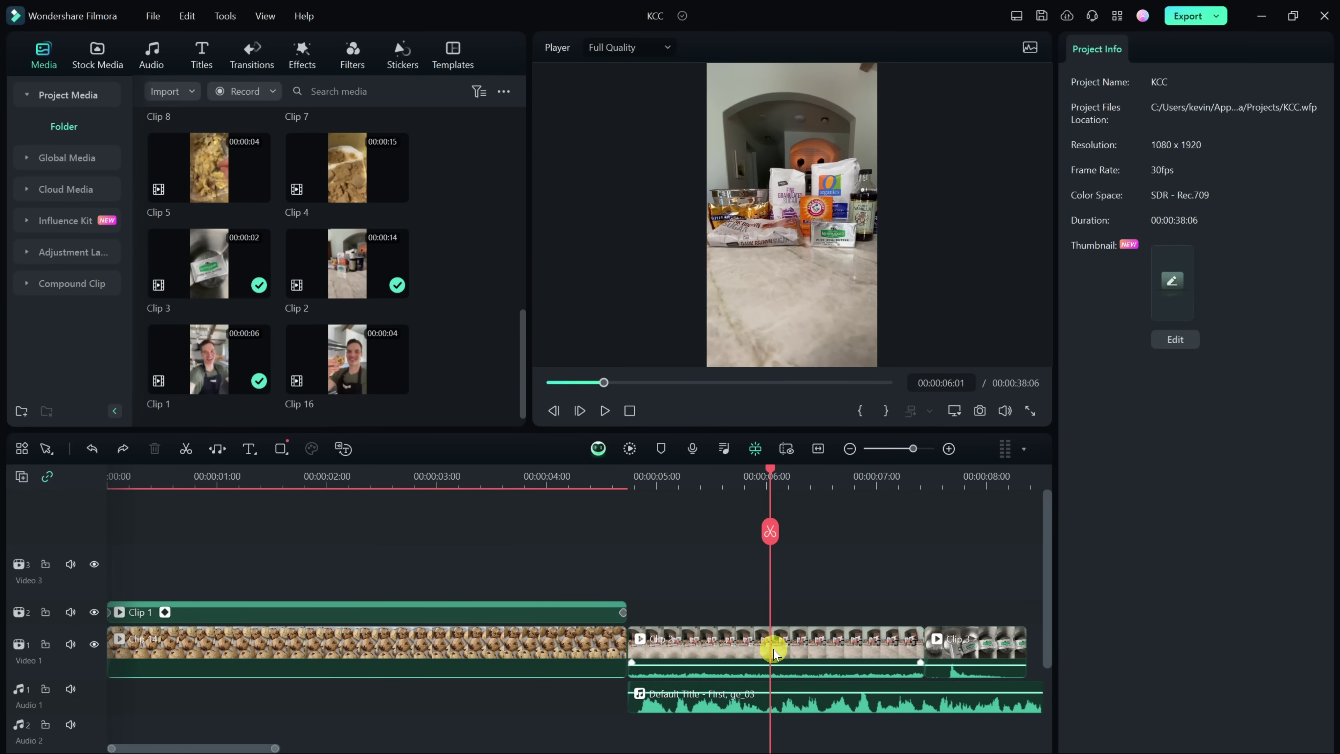
pyautogui.click(773, 654)
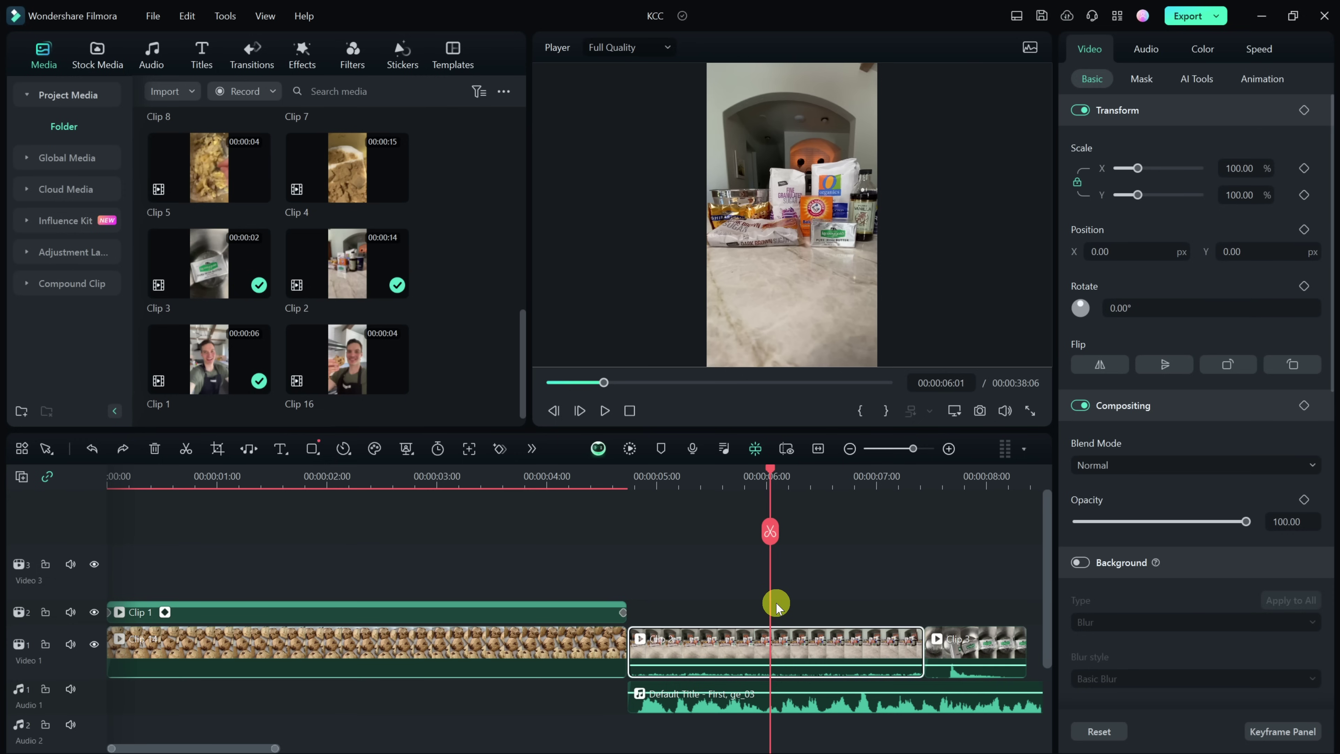
pyautogui.hotkey('alt', ']')
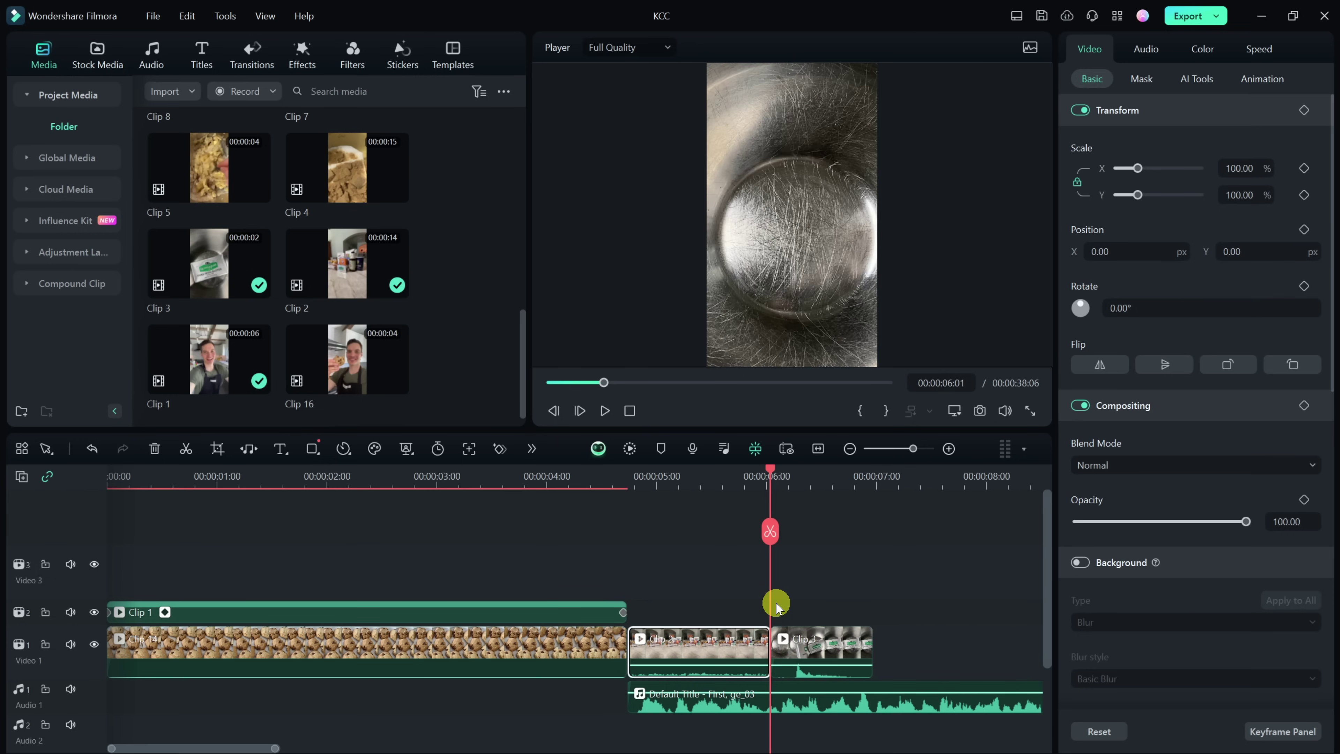
# Step: Play from about 00:00:04:26 to check the timing of Clip 2 and Clip 3 against the voiceover
pyautogui.moveTo(770, 469); pyautogui.dragTo(643, 471)
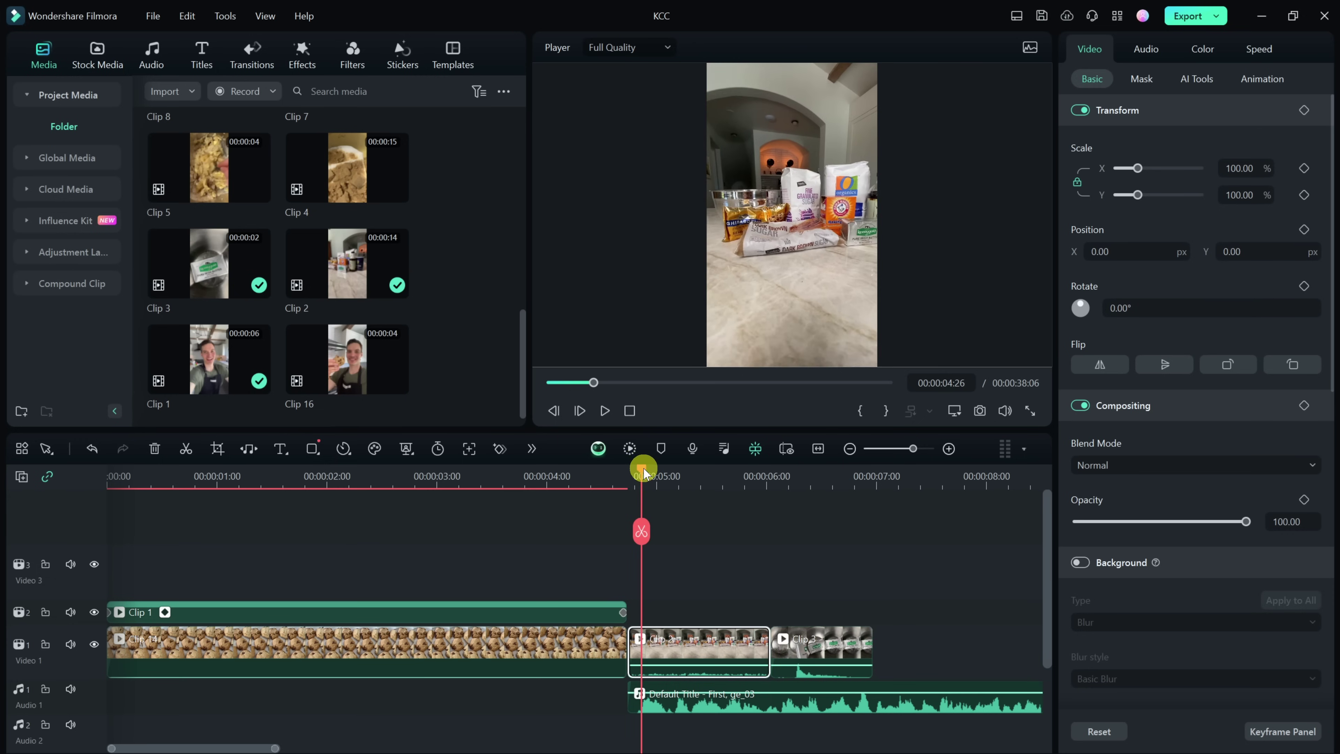
pyautogui.press('space')
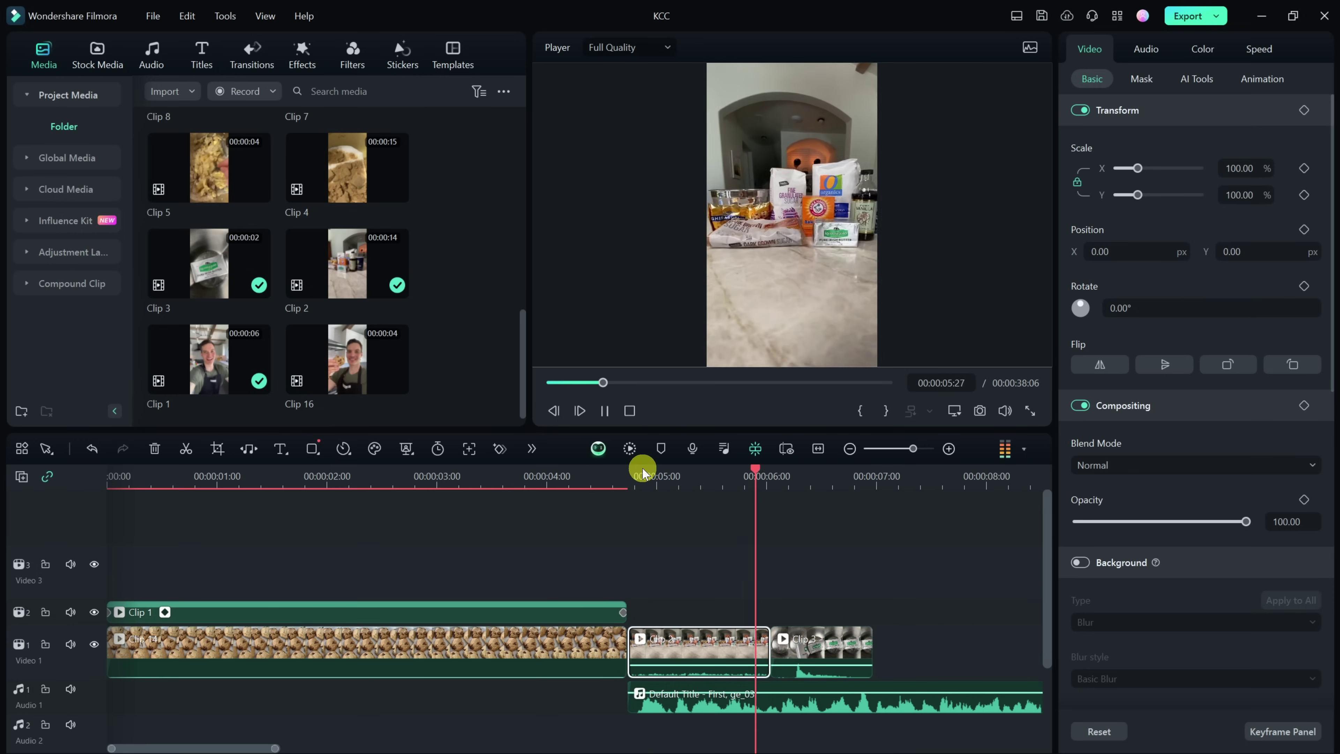
pyautogui.press('space')
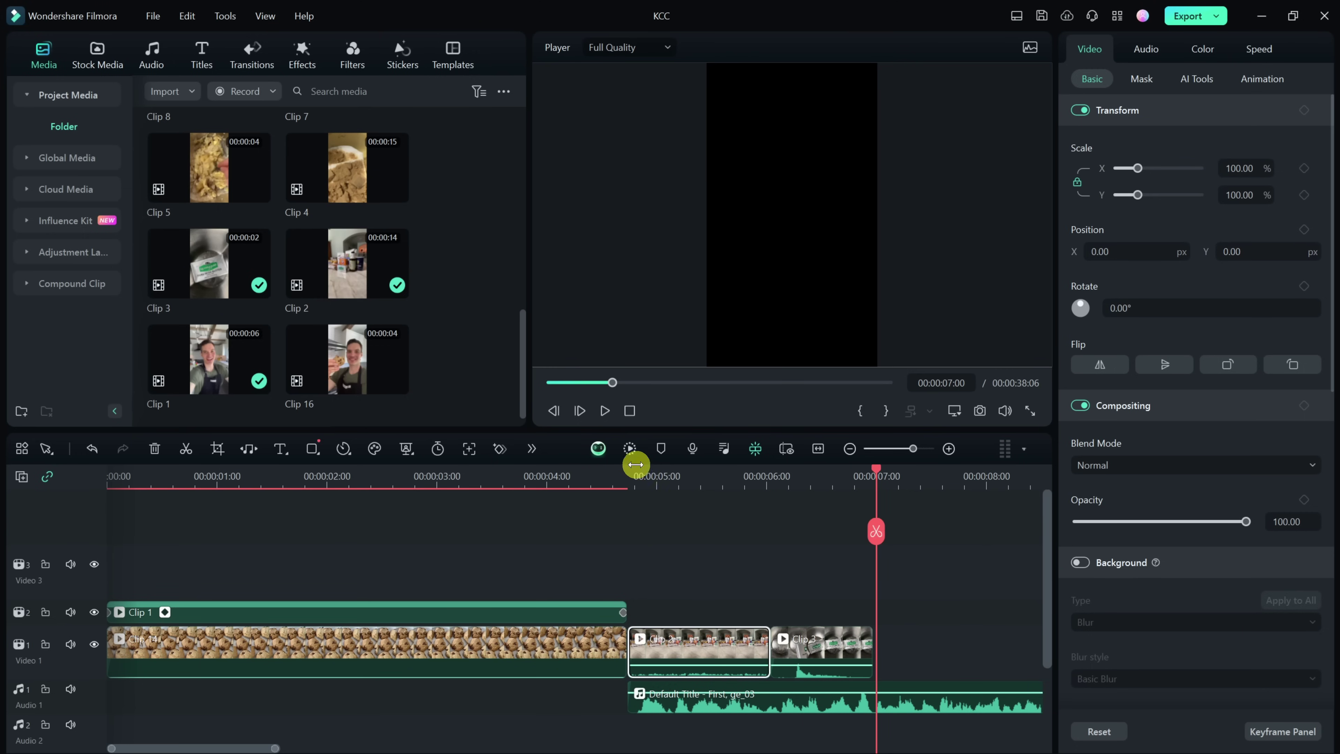
# Step: Look through the project media folder for the remaining baking clips that match the voiceover
pyautogui.scroll(4, 248, 277)
pyautogui.scroll(3, 252, 282)
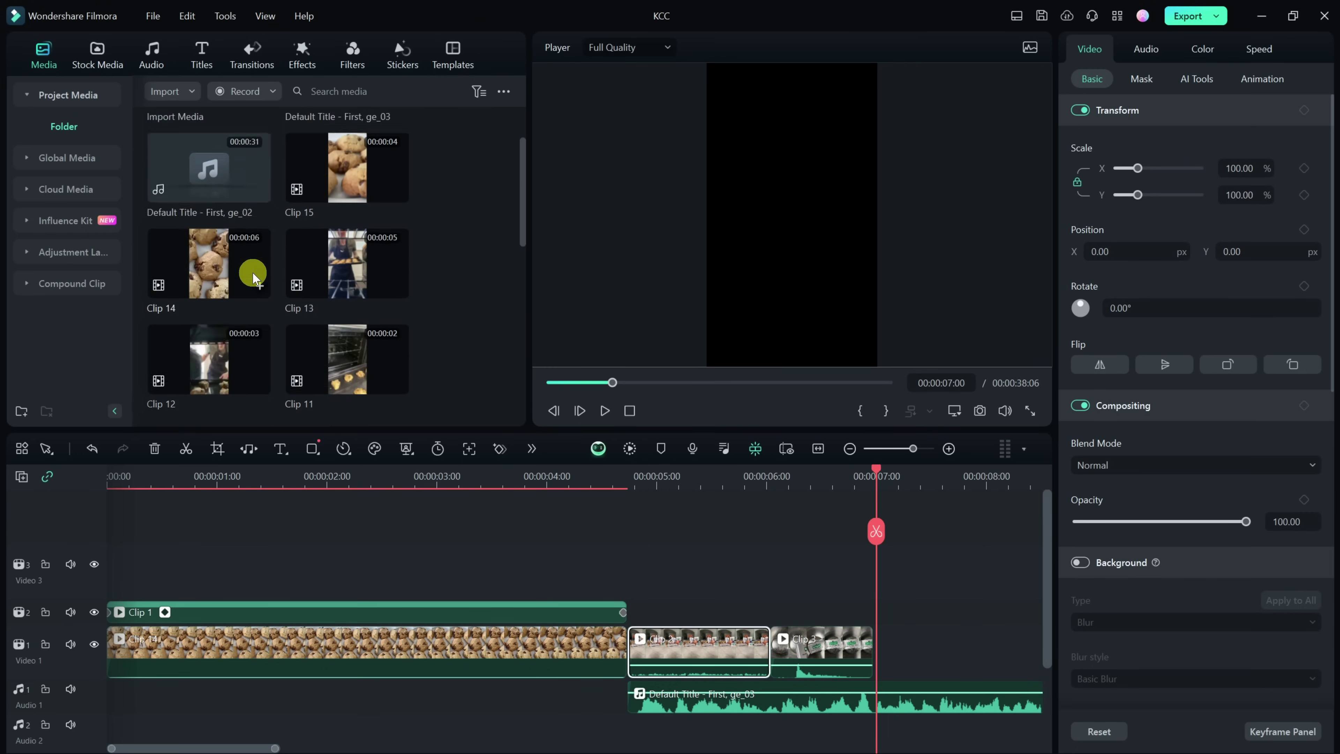
pyautogui.scroll(-6, 258, 251)
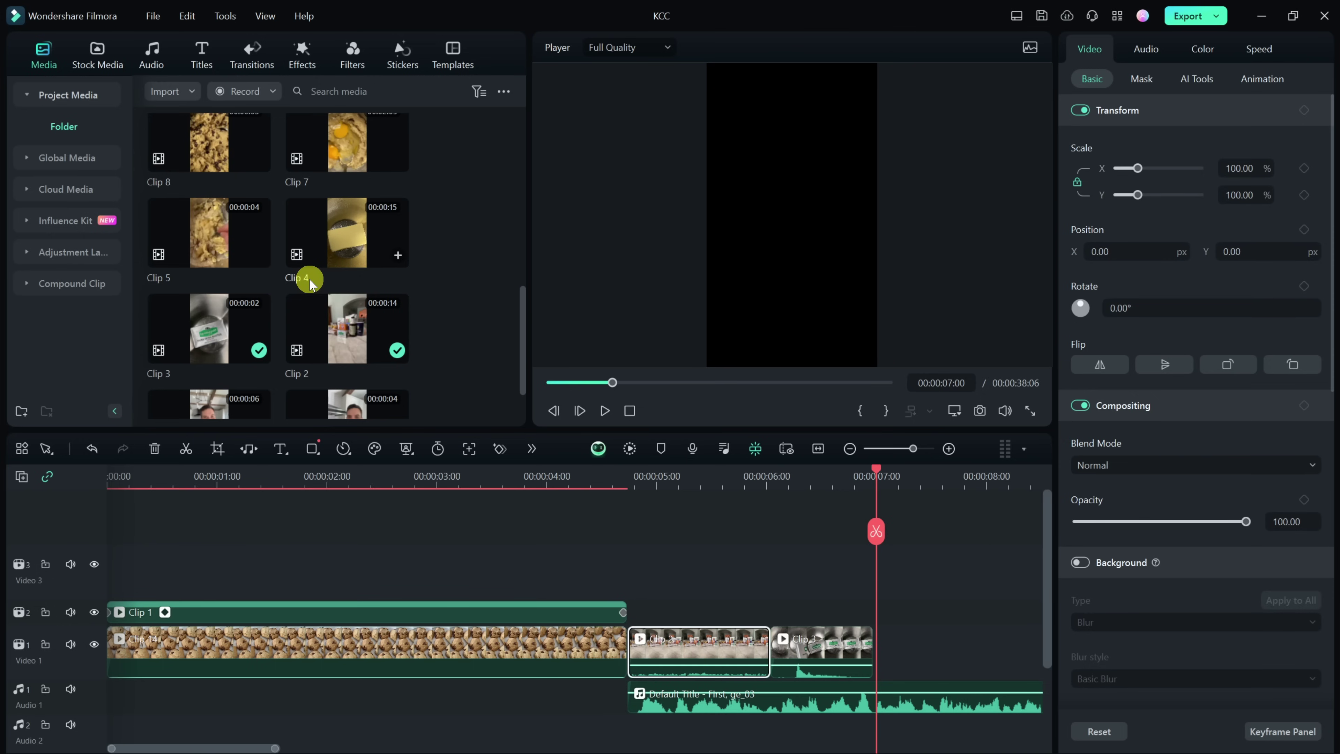
pyautogui.scroll(4, 342, 294)
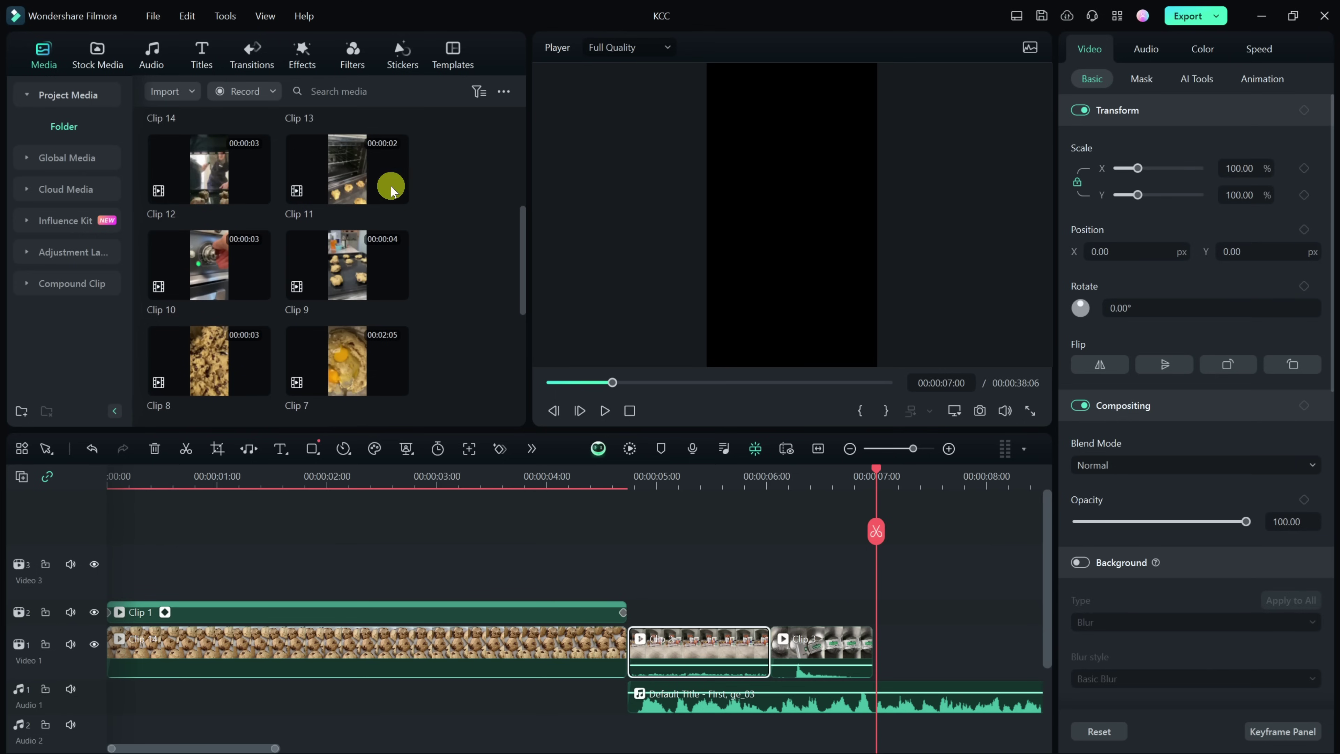
pyautogui.scroll(-3, 308, 294)
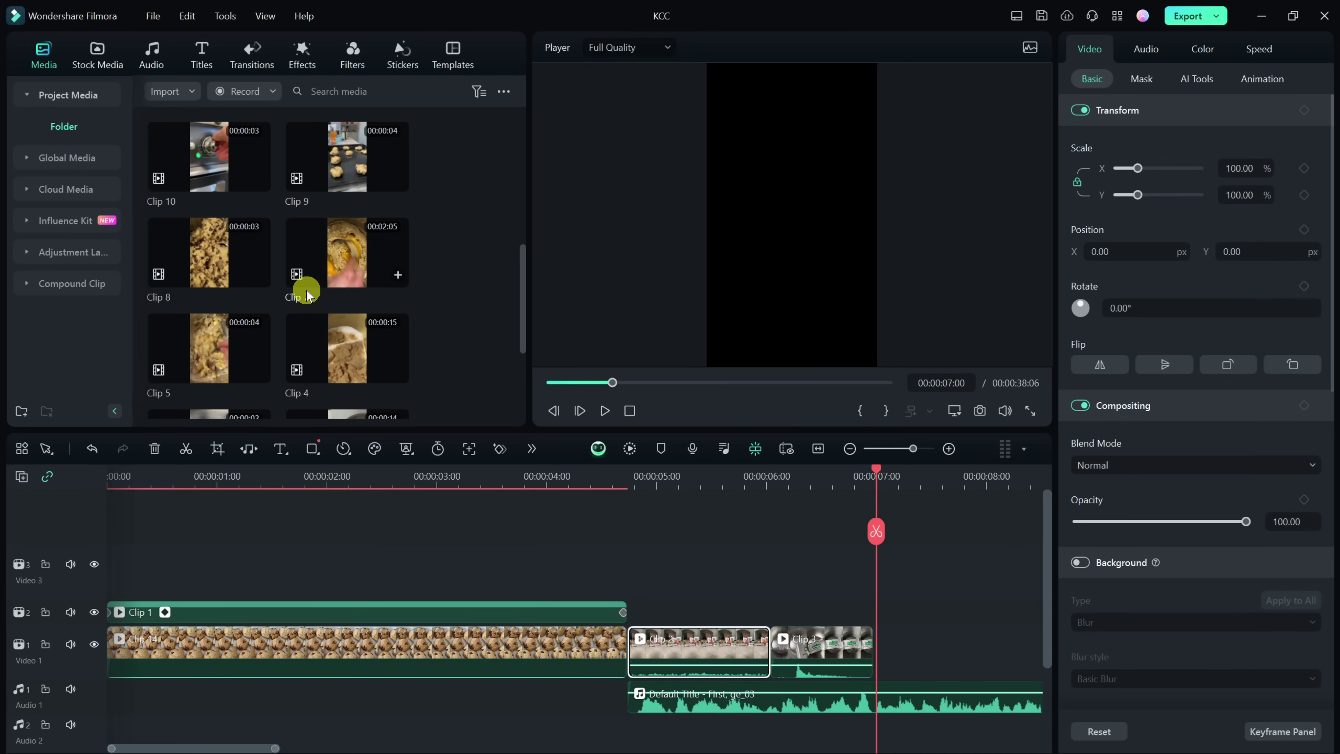
pyautogui.scroll(-3, 309, 294)
pyautogui.moveTo(399, 386)
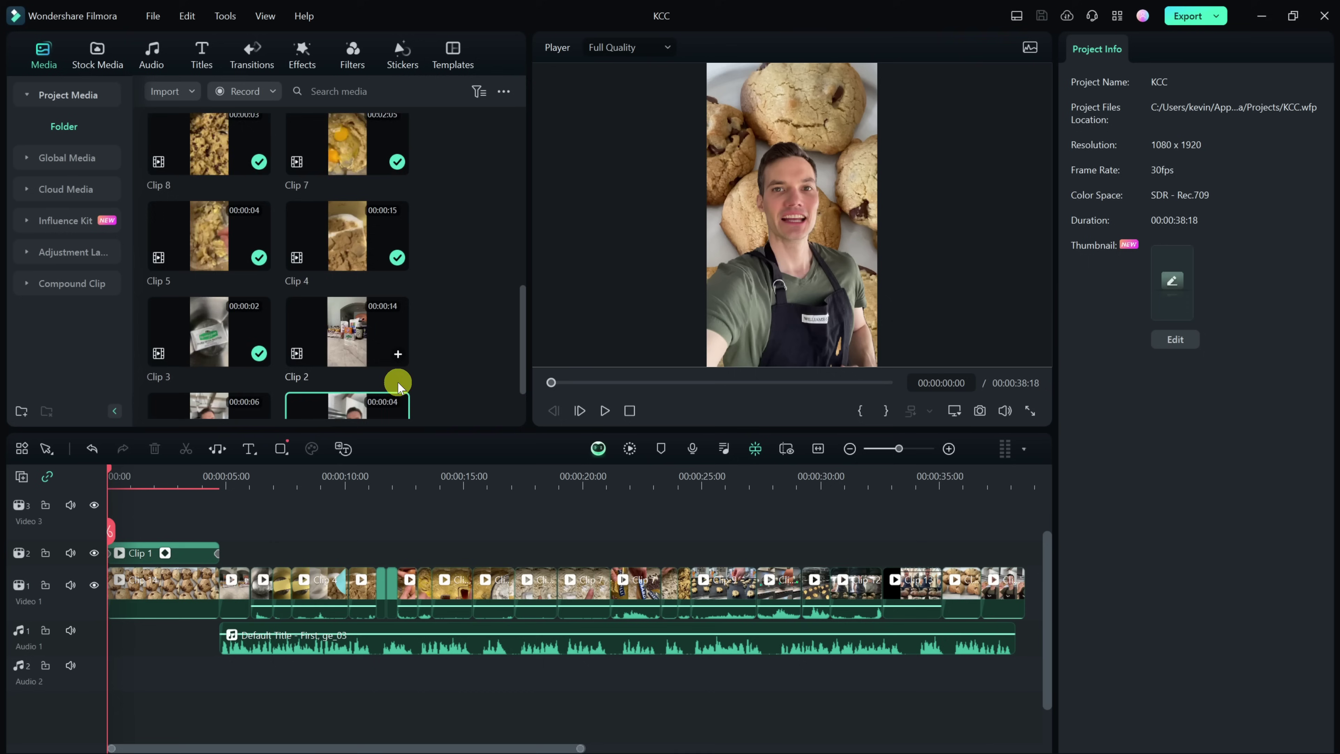
# Step: Check in the media folder which clips are used in the timeline, and play the assembled video full screen from the start
pyautogui.scroll(10, 326, 186)
pyautogui.scroll(-10, 244, 344)
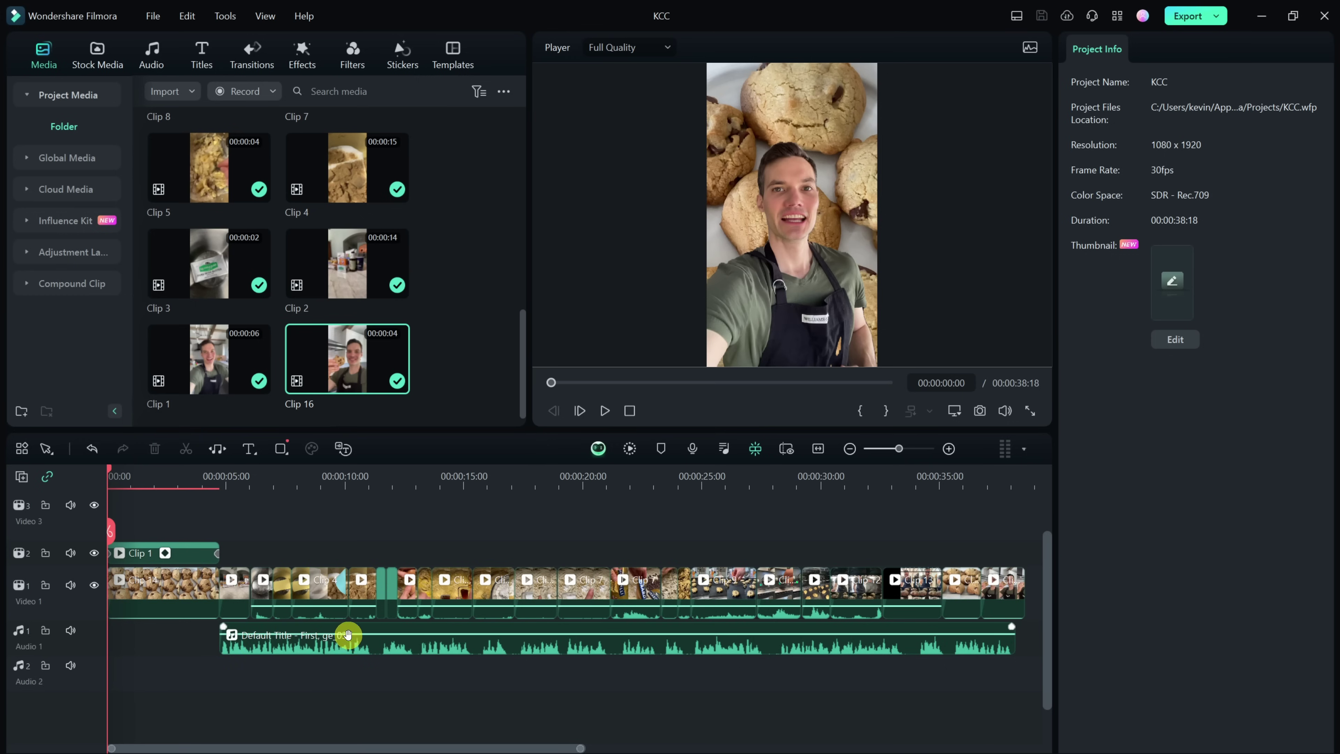
pyautogui.moveTo(838, 603); pyautogui.dragTo(838, 604)
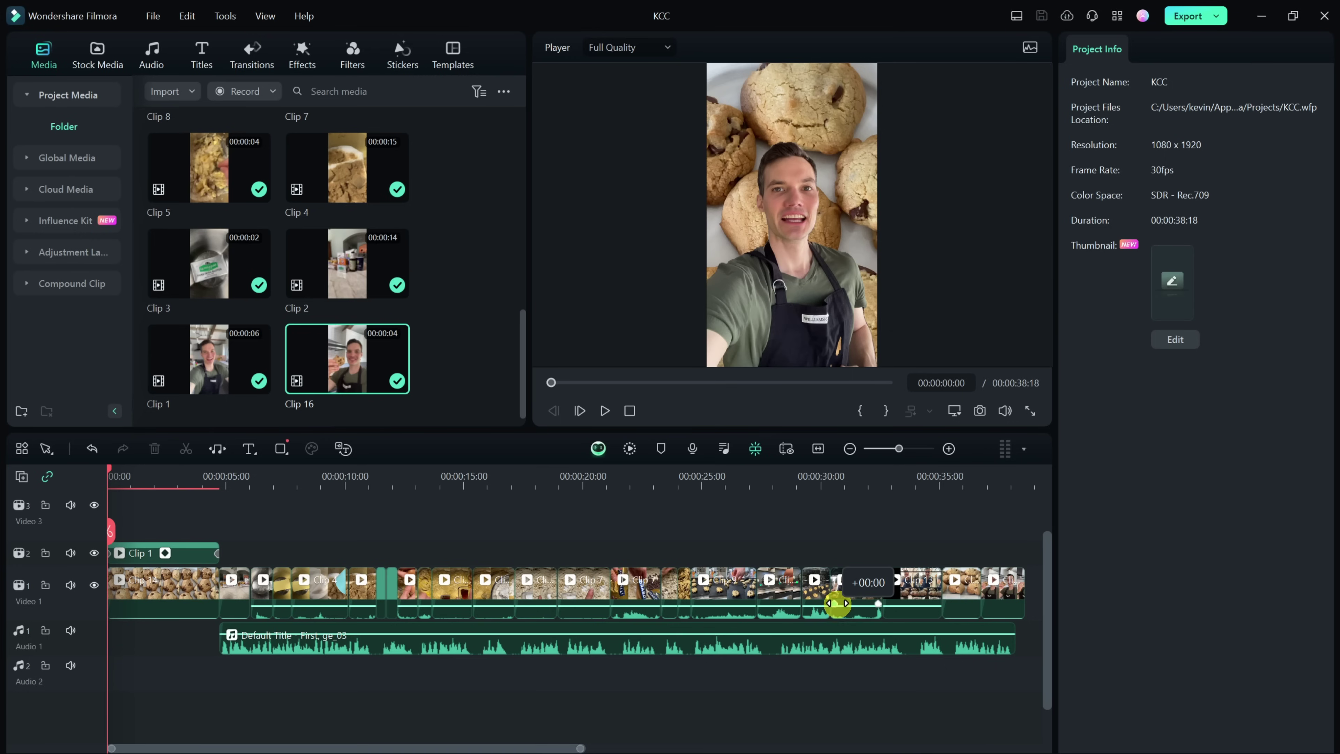
pyautogui.click(1026, 414)
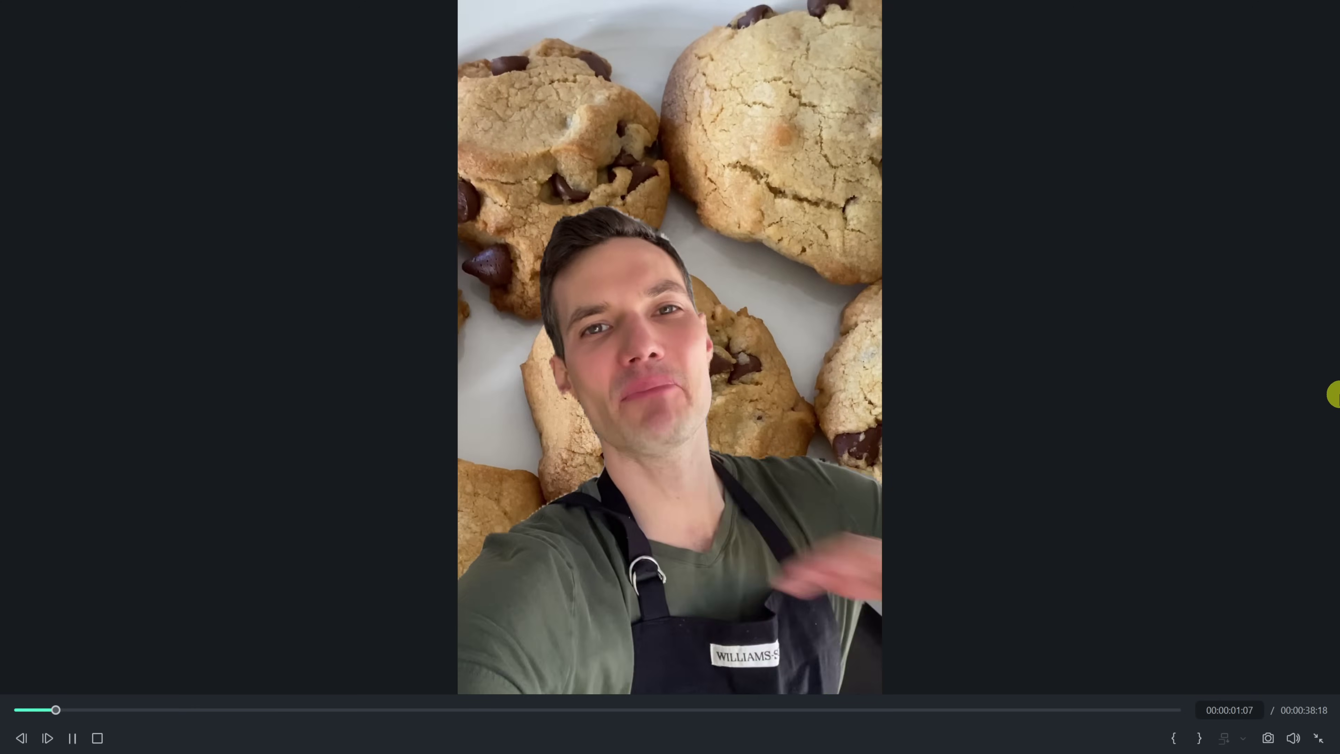
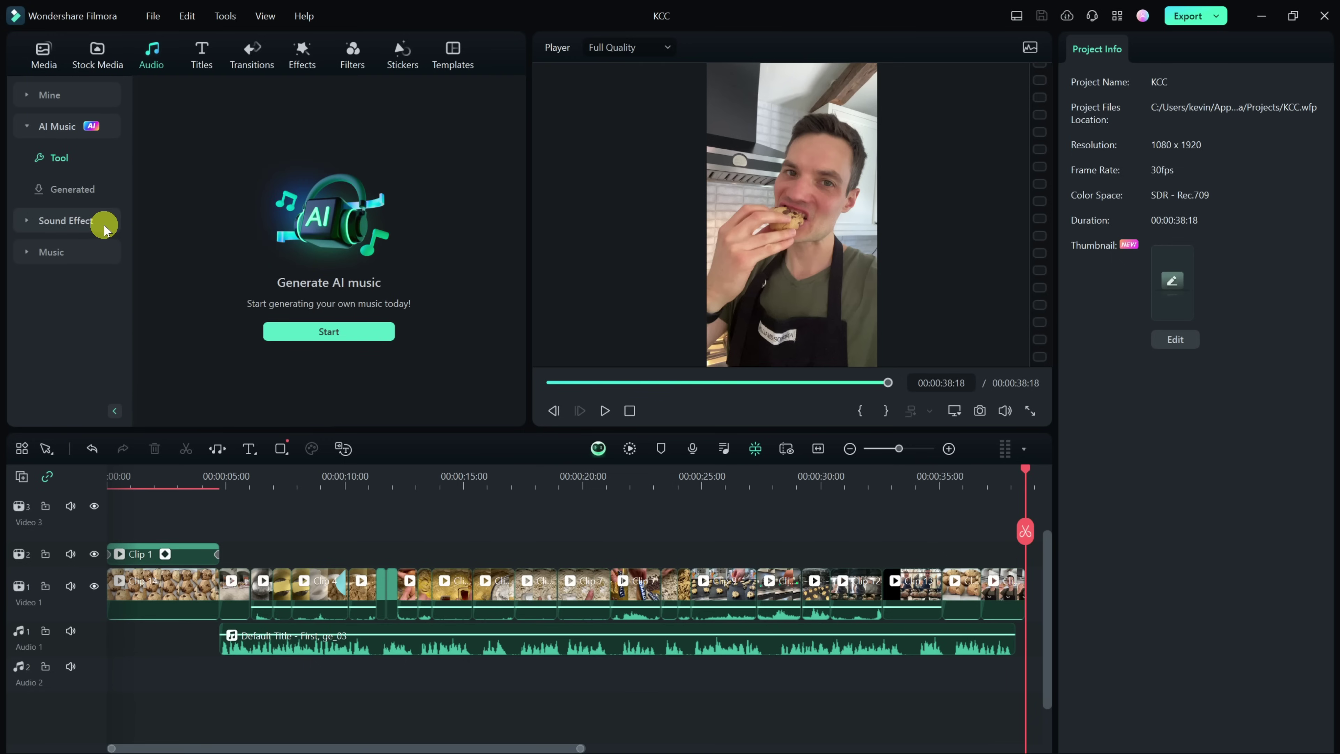
# Step: Open the AI Music Generator and look through its mood, theme and genre options, keeping the Happy mood
pyautogui.click(104, 252)
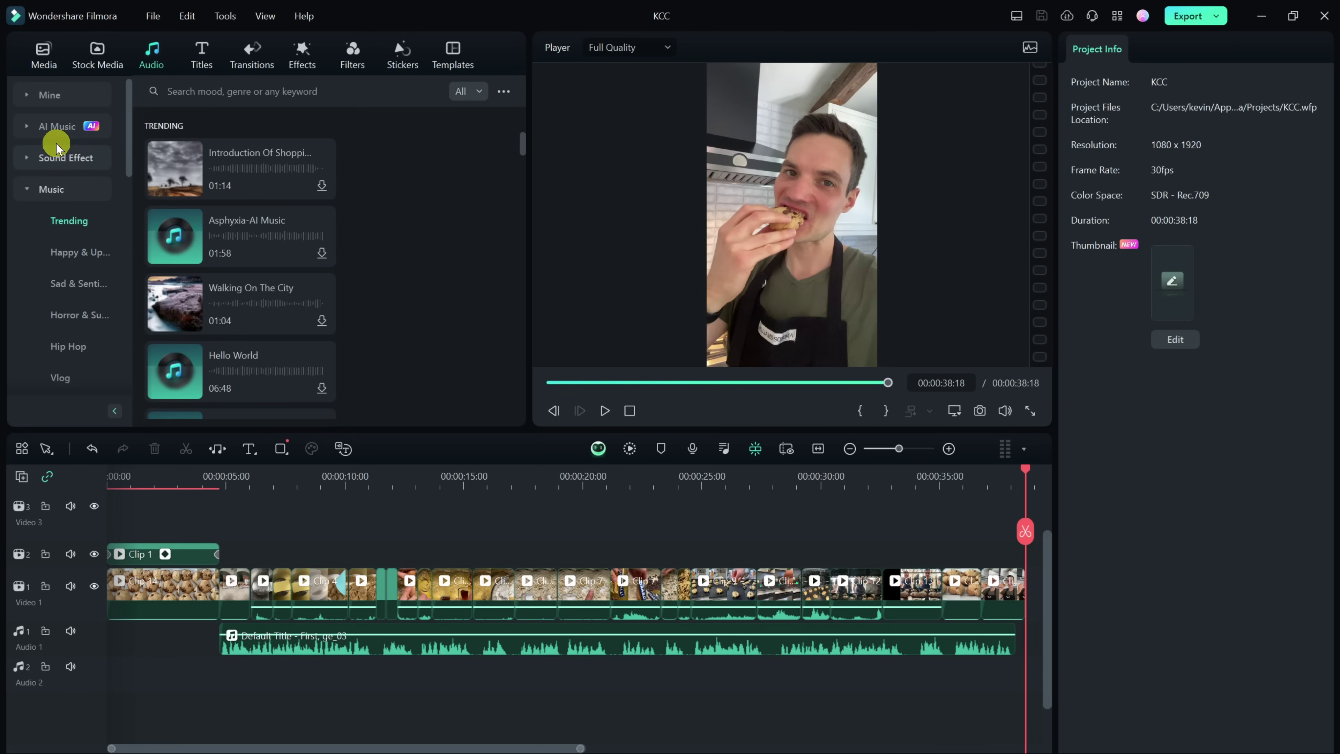
pyautogui.click(61, 131)
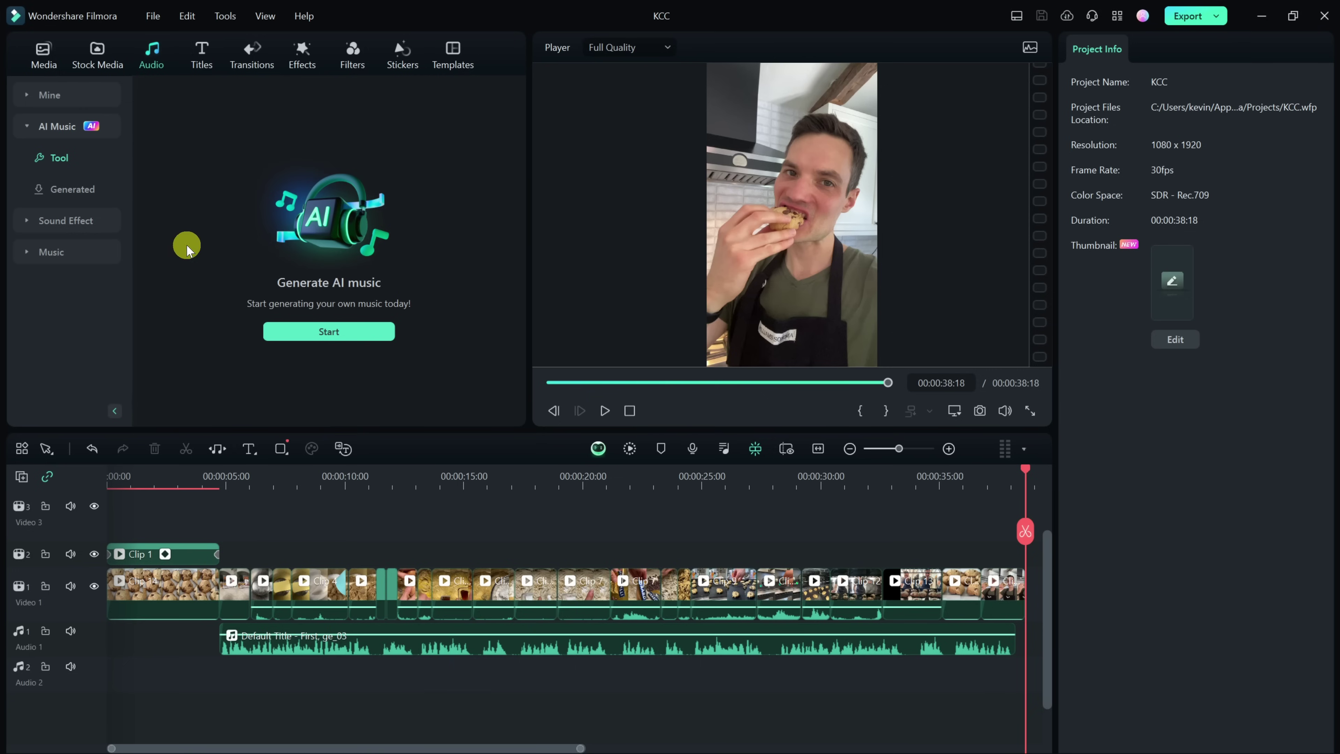
pyautogui.click(327, 333)
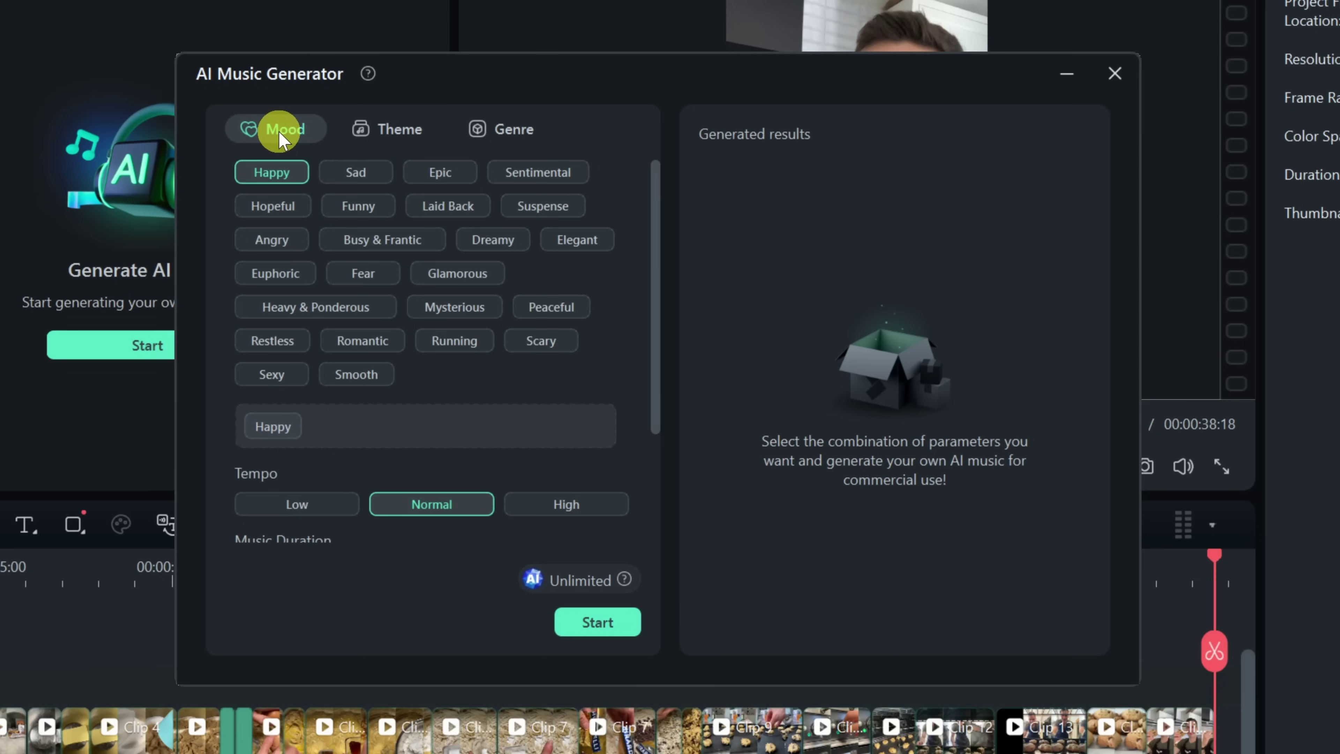
pyautogui.click(386, 128)
pyautogui.click(529, 129)
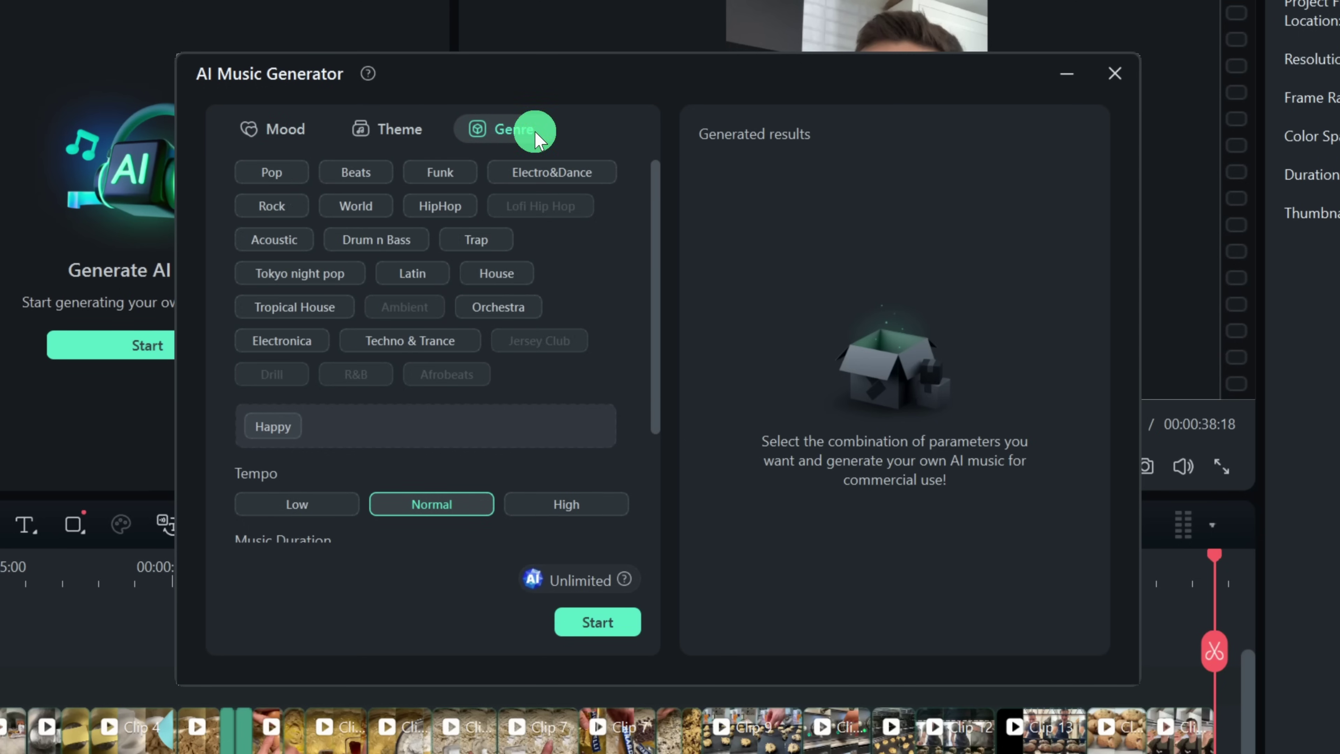
pyautogui.click(298, 133)
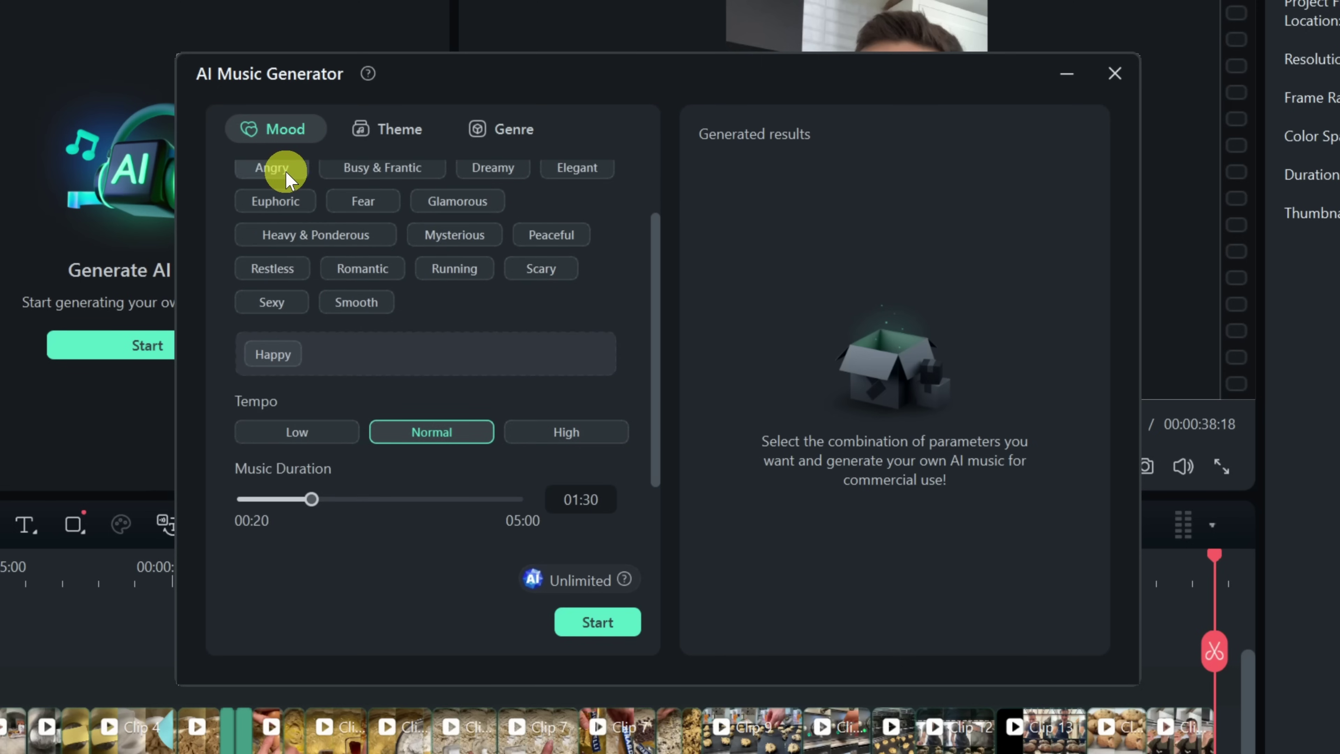
# Step: Set the music duration to 00:41 and generate three Happy tracks at normal tempo
pyautogui.scroll(-3, 283, 174)
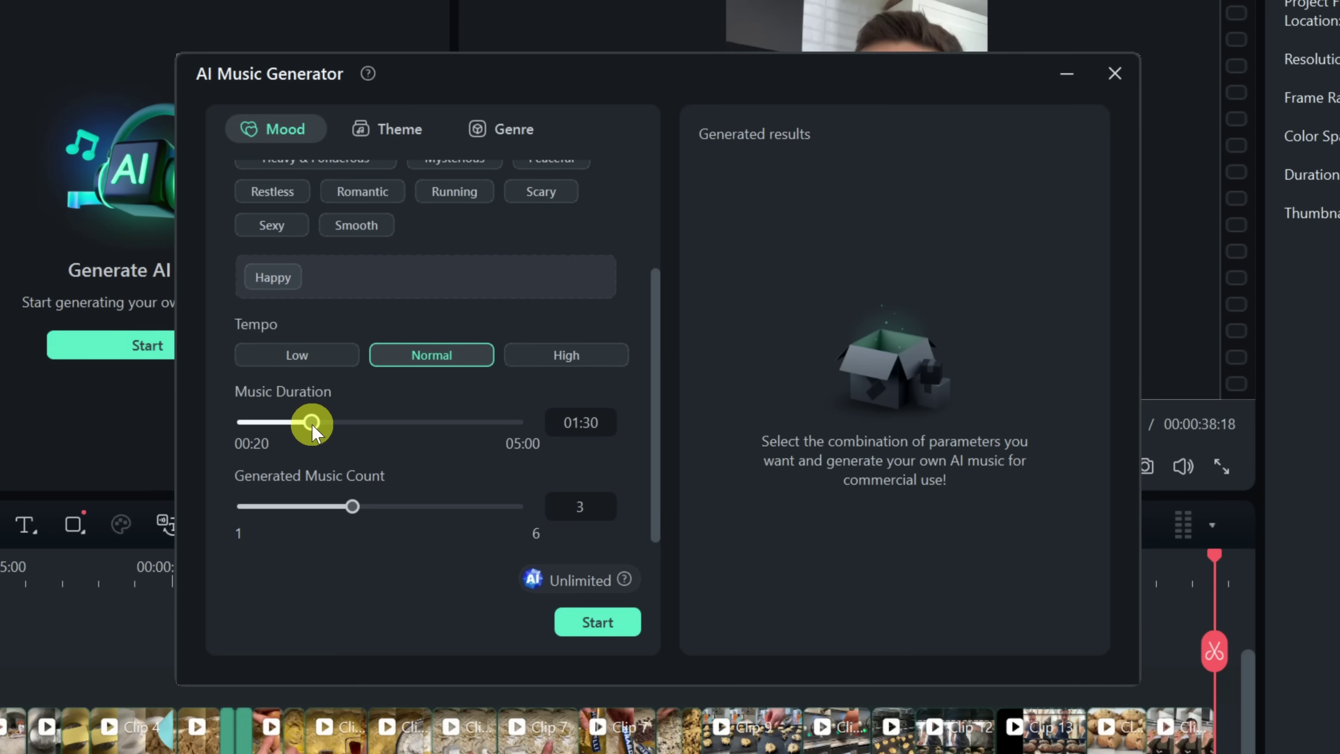
pyautogui.moveTo(312, 425); pyautogui.dragTo(268, 434)
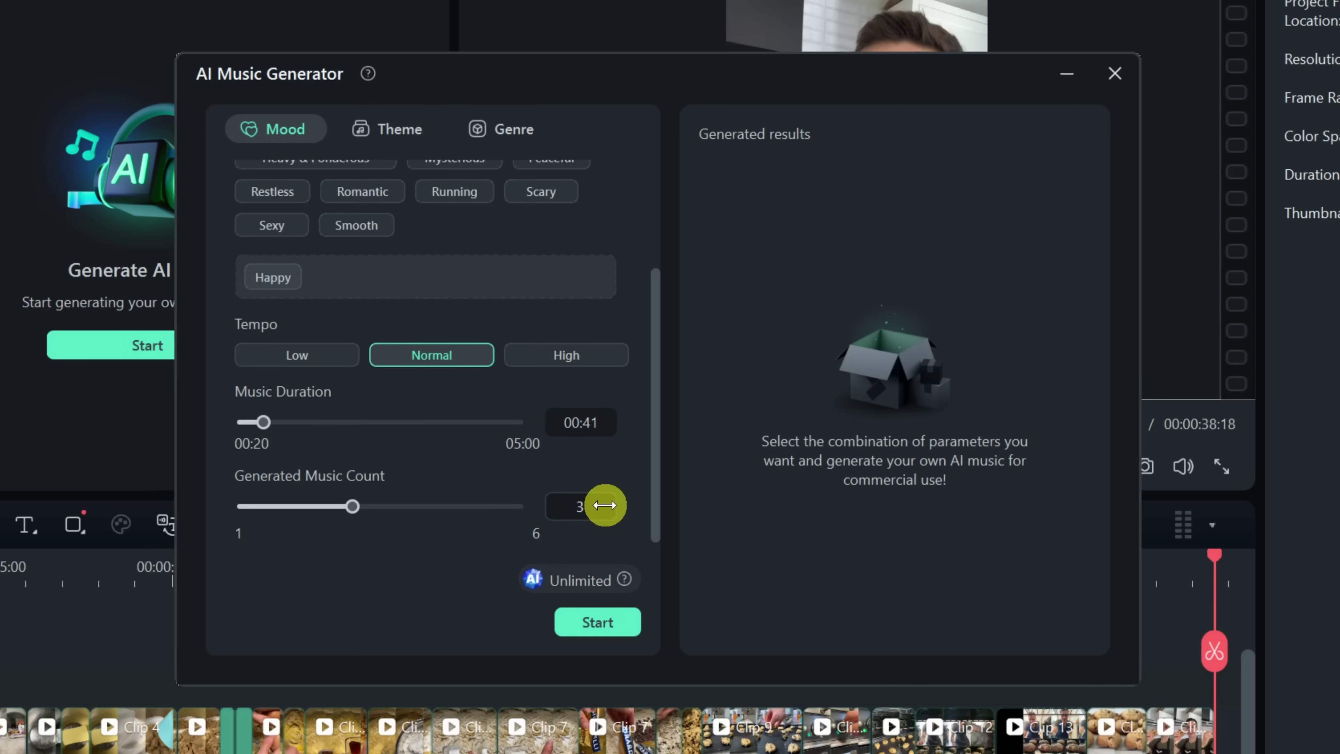
pyautogui.click(599, 623)
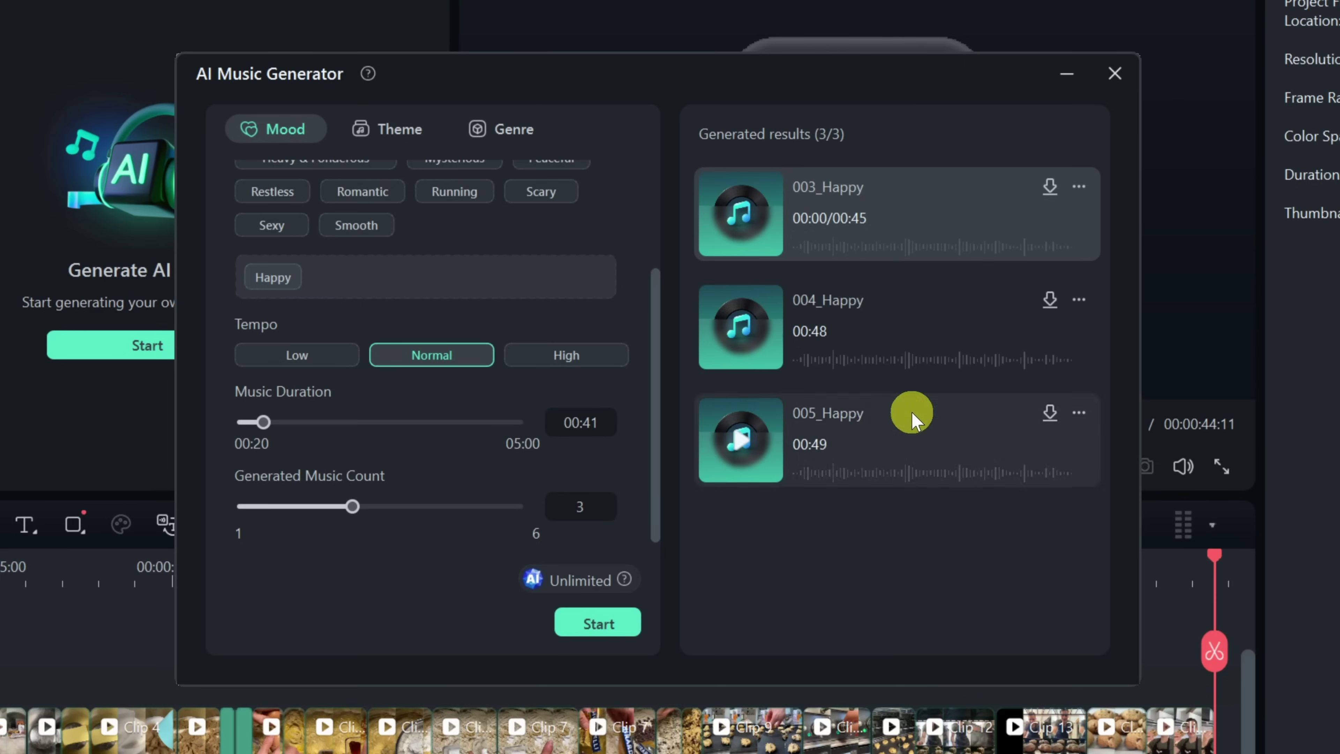
# Step: Preview and download the generated track 003_Happy, and place it on Audio 2 from the start of the timeline
pyautogui.click(812, 247)
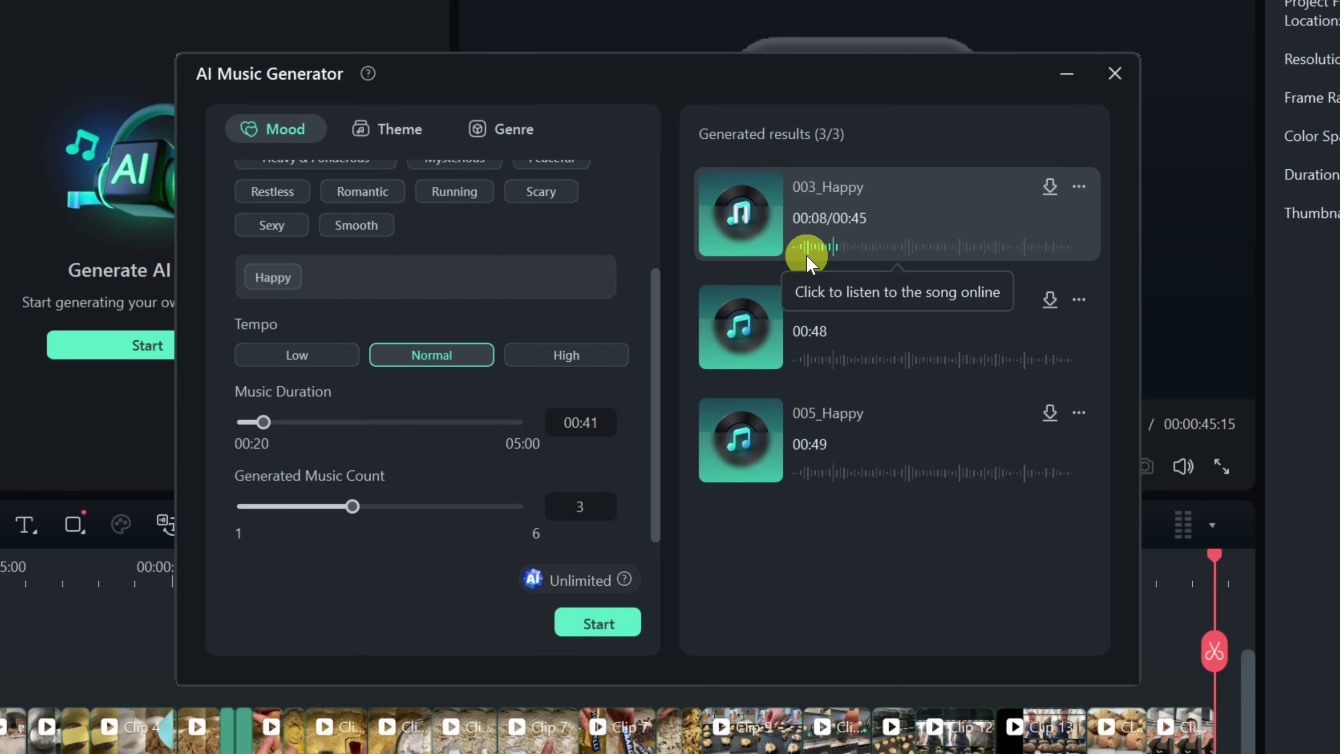
pyautogui.click(1048, 186)
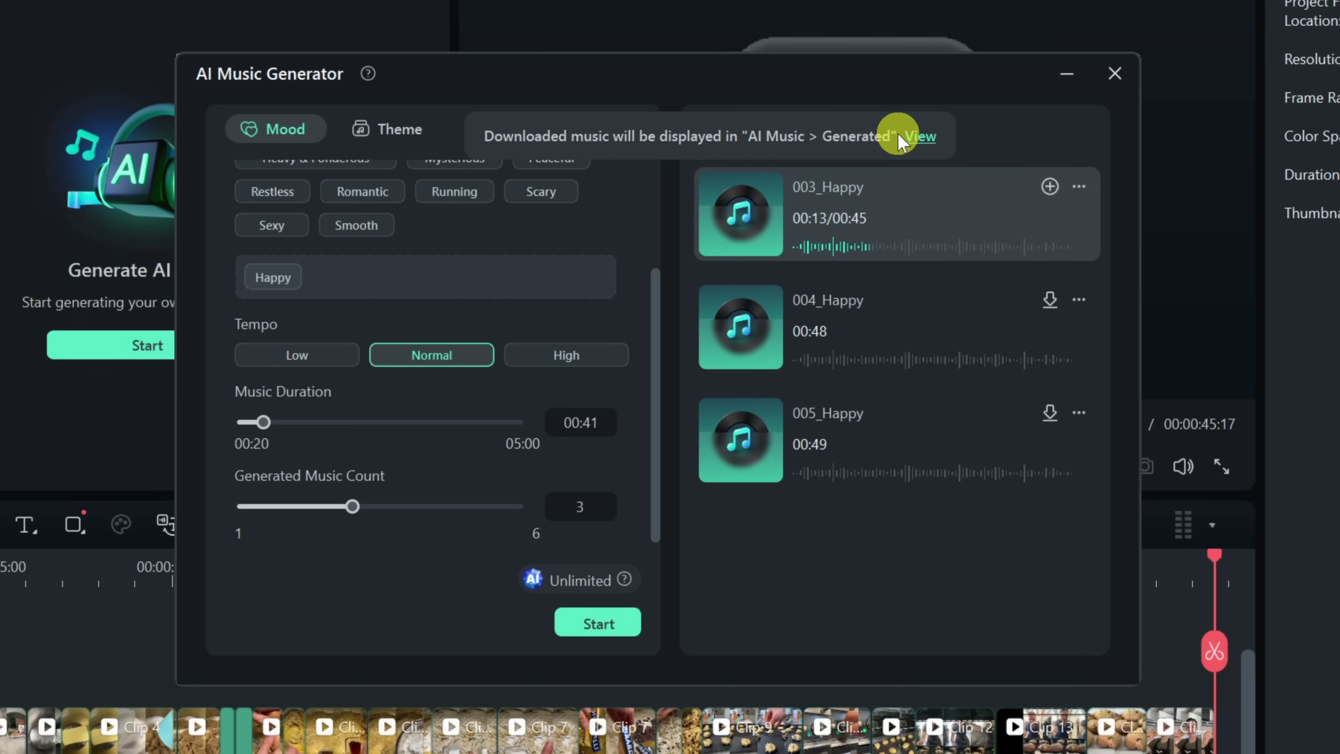
pyautogui.click(920, 136)
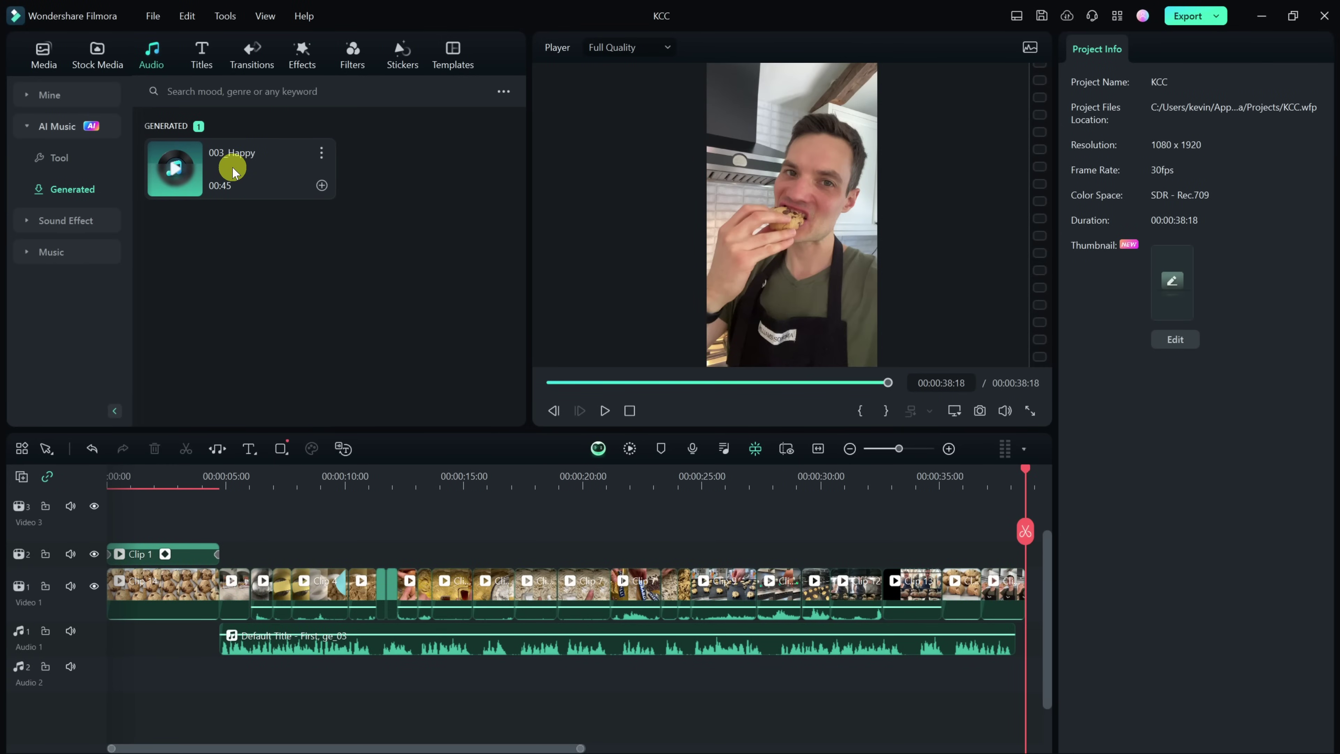
pyautogui.moveTo(233, 171); pyautogui.dragTo(101, 683)
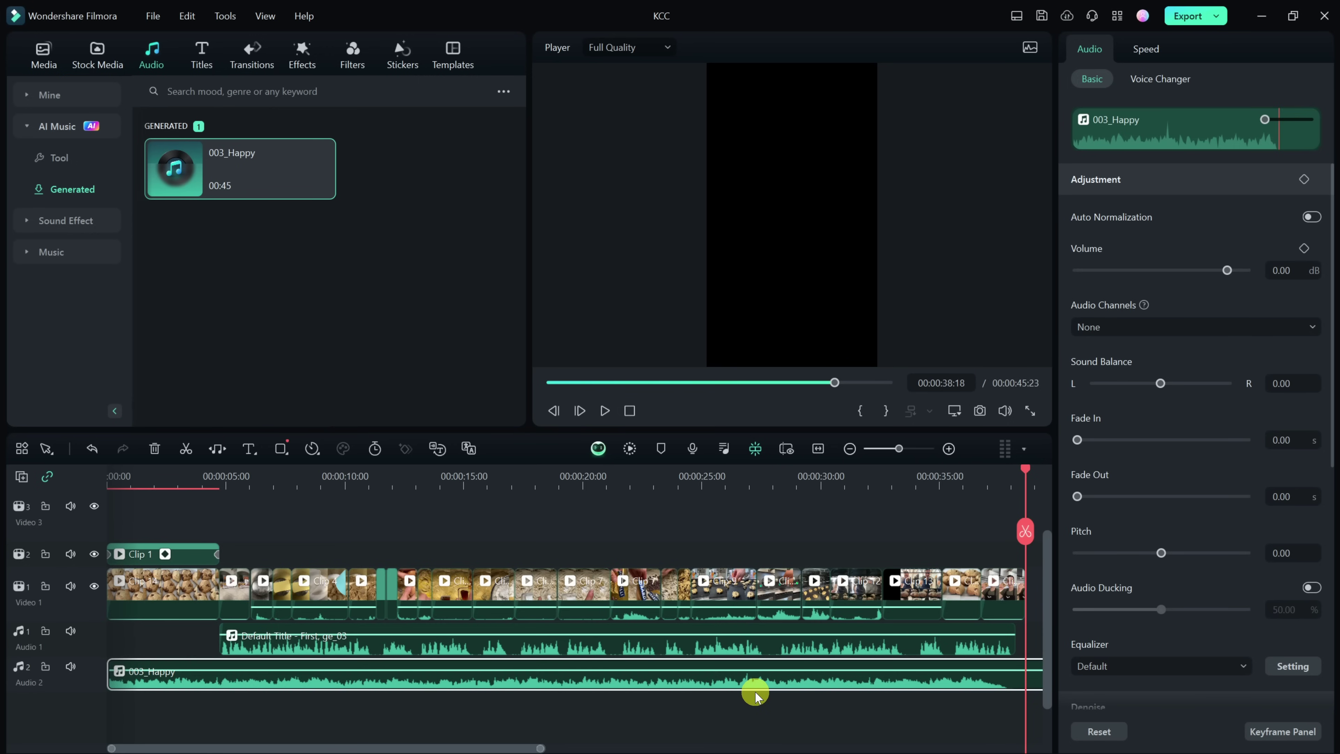
# Step: Play the video from the start to hear the music under the presenter's intro
pyautogui.press('Home')
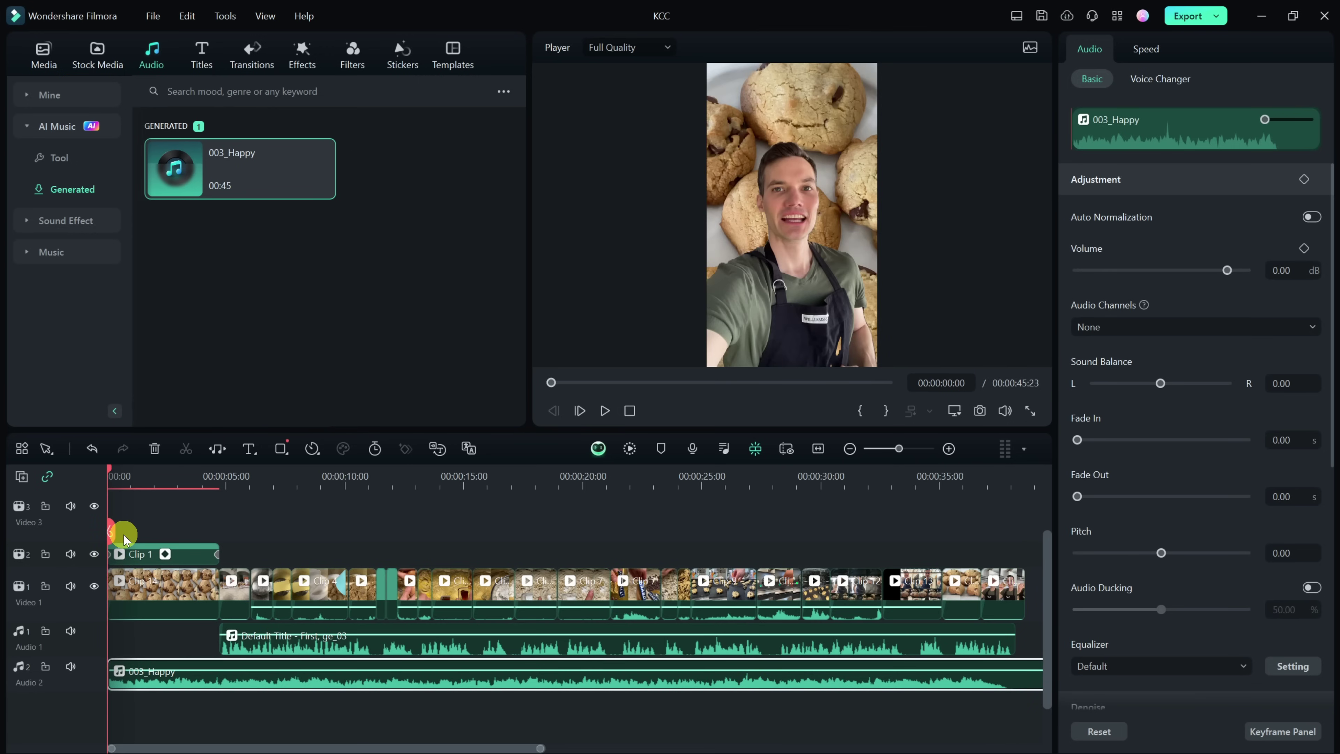
pyautogui.hotkey('ctrl', 'z')
pyautogui.click(123, 541)
pyautogui.press('space')
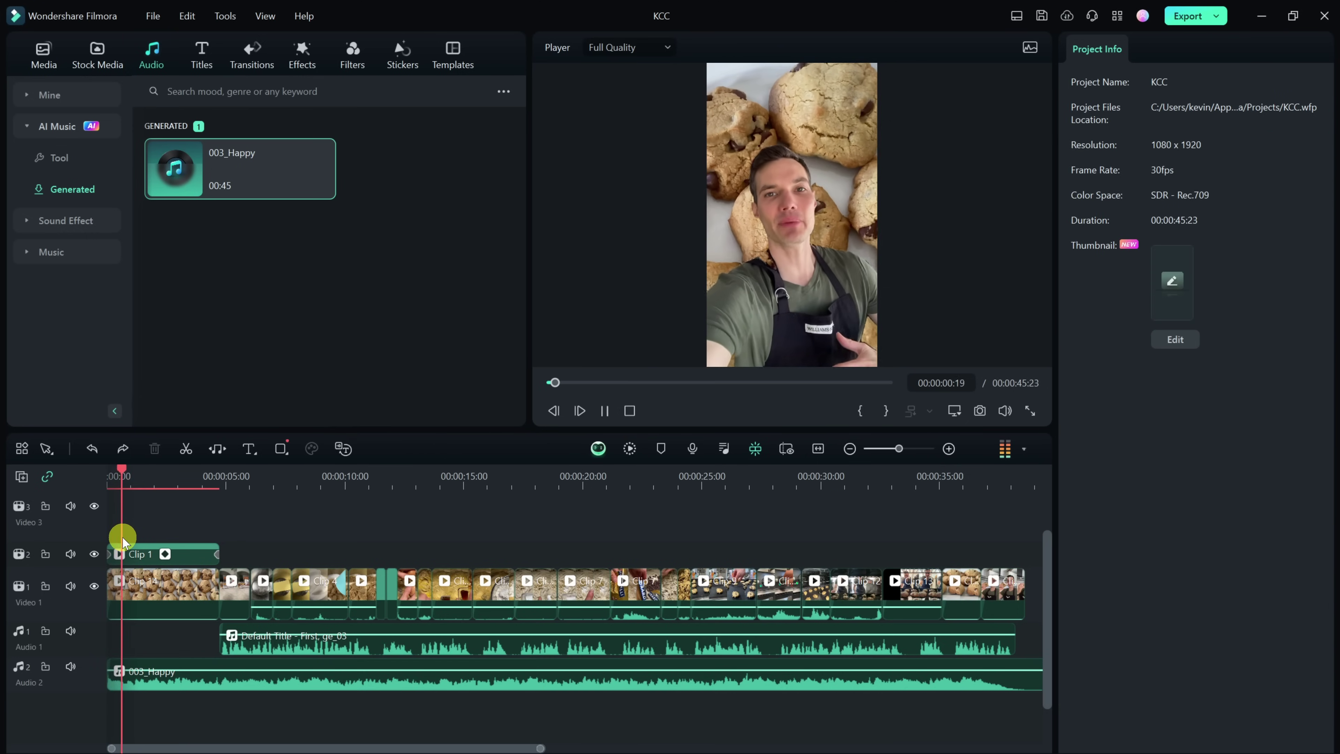
pyautogui.press('space')
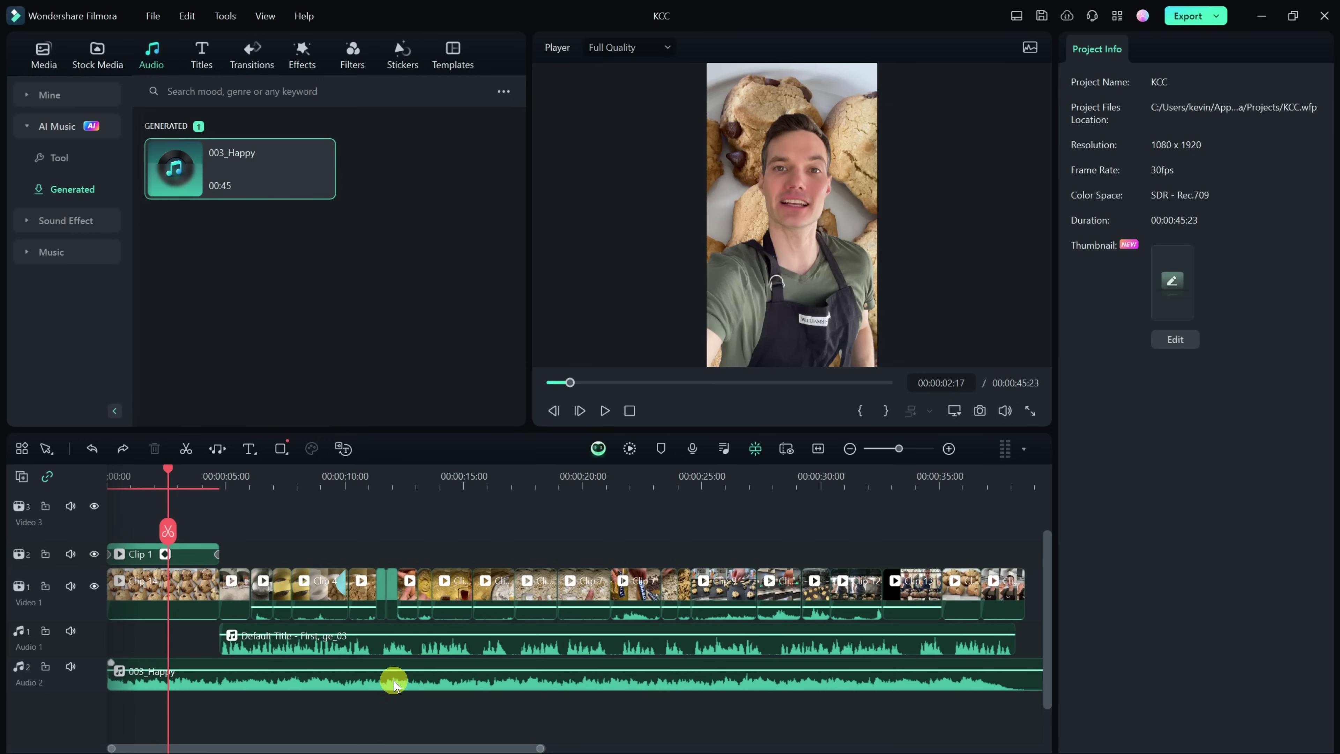
# Step: Lower the 003_Happy music clip's volume to -18.75 dB and play on to check the balance
pyautogui.click(338, 671)
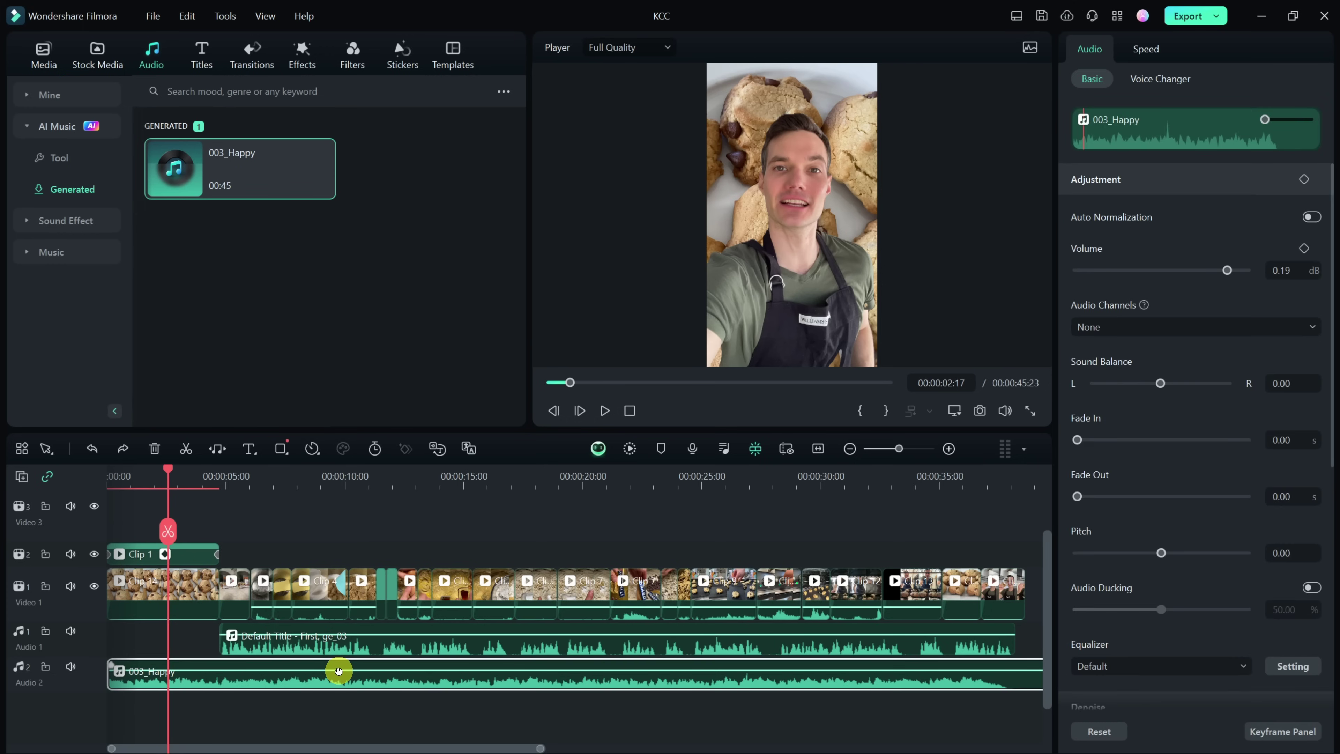
pyautogui.moveTo(339, 671); pyautogui.dragTo(349, 681)
pyautogui.press('space')
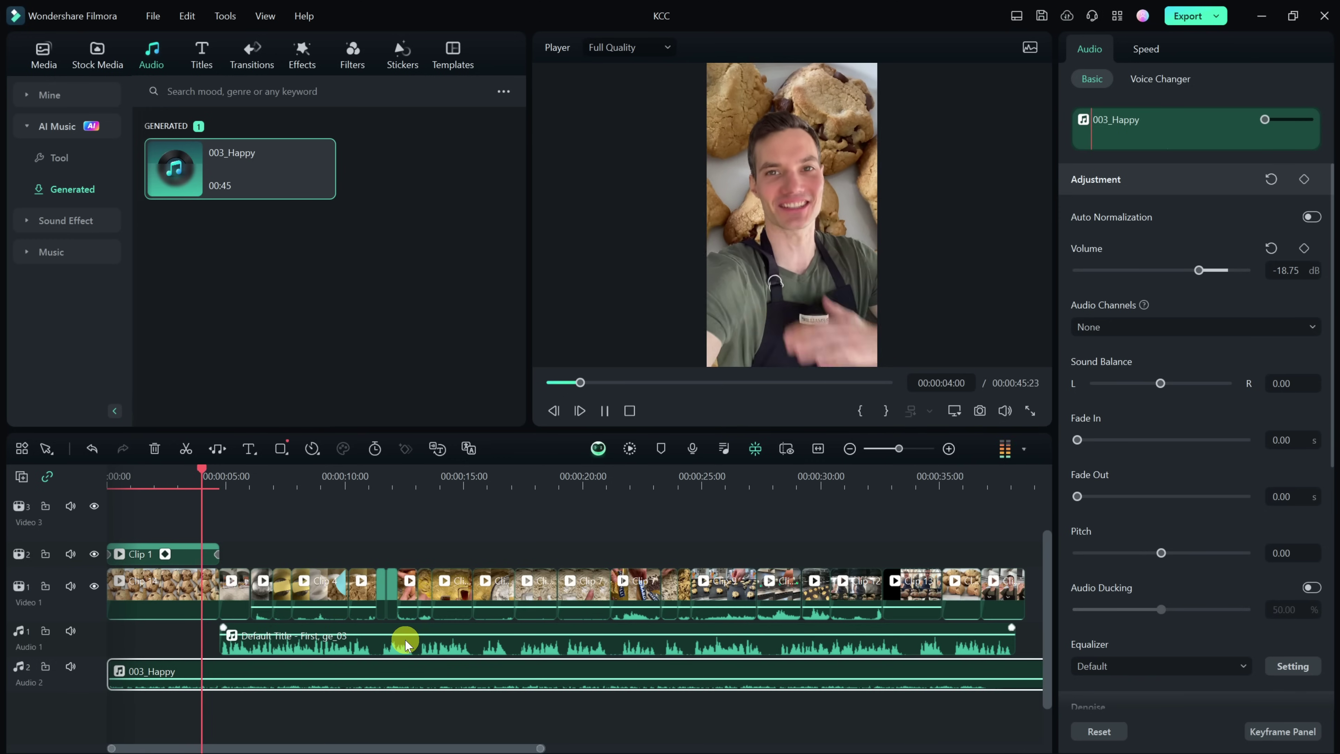
pyautogui.press('space')
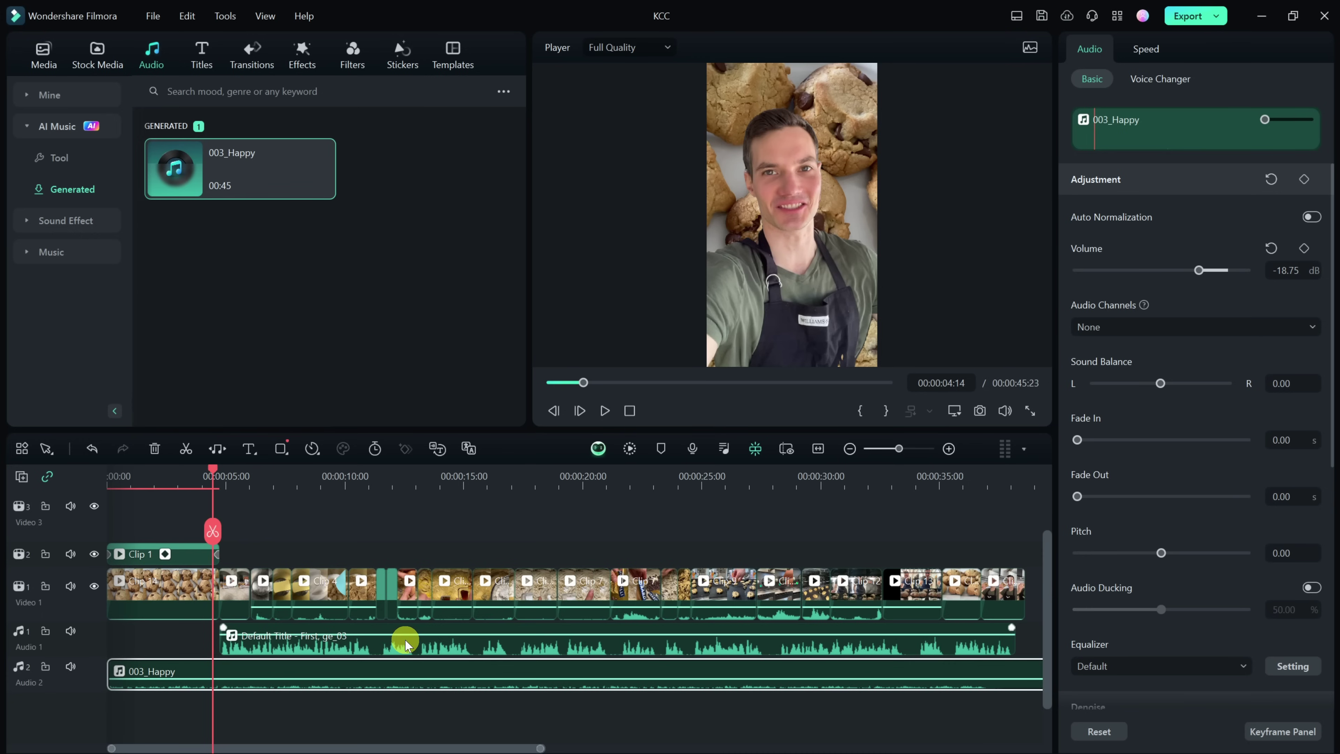
# Step: Open the Audio Mixer and play the video to compare the levels of the presenter, voiceover and music tracks
pyautogui.click(723, 450)
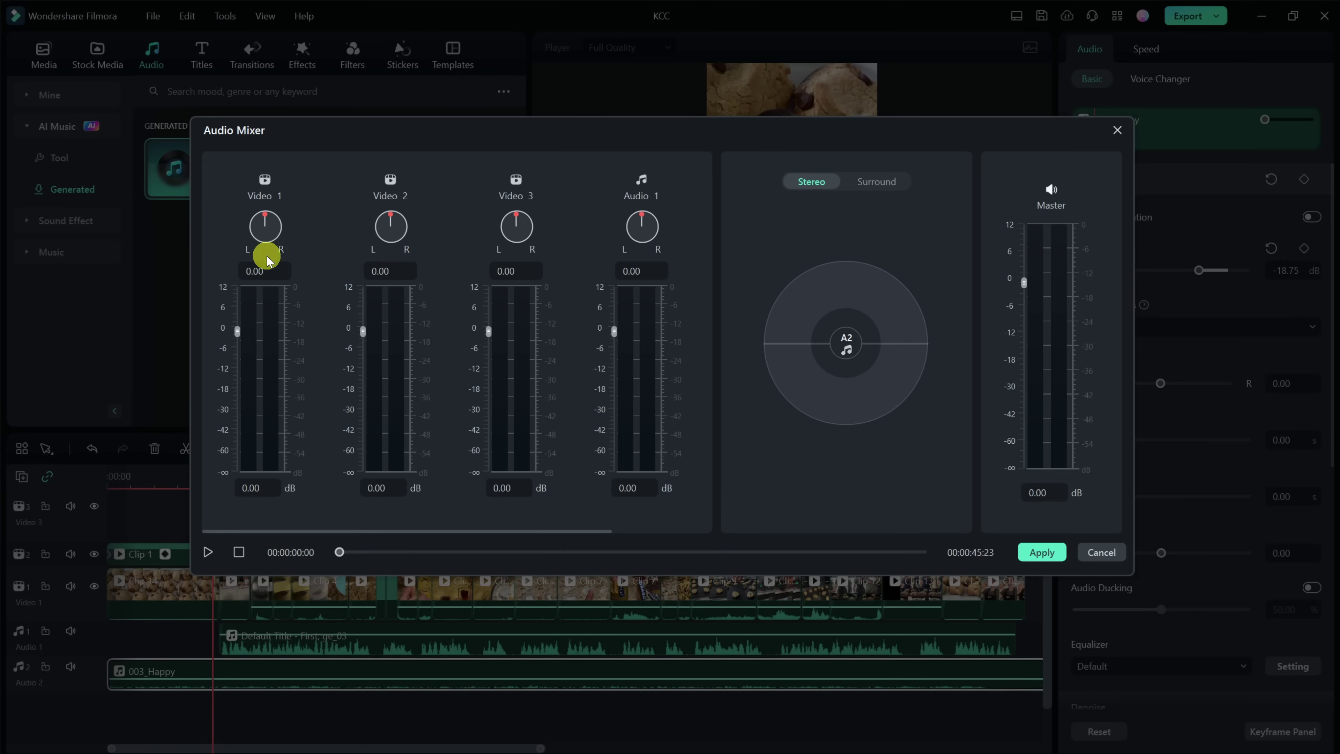
pyautogui.moveTo(484, 529); pyautogui.dragTo(673, 529)
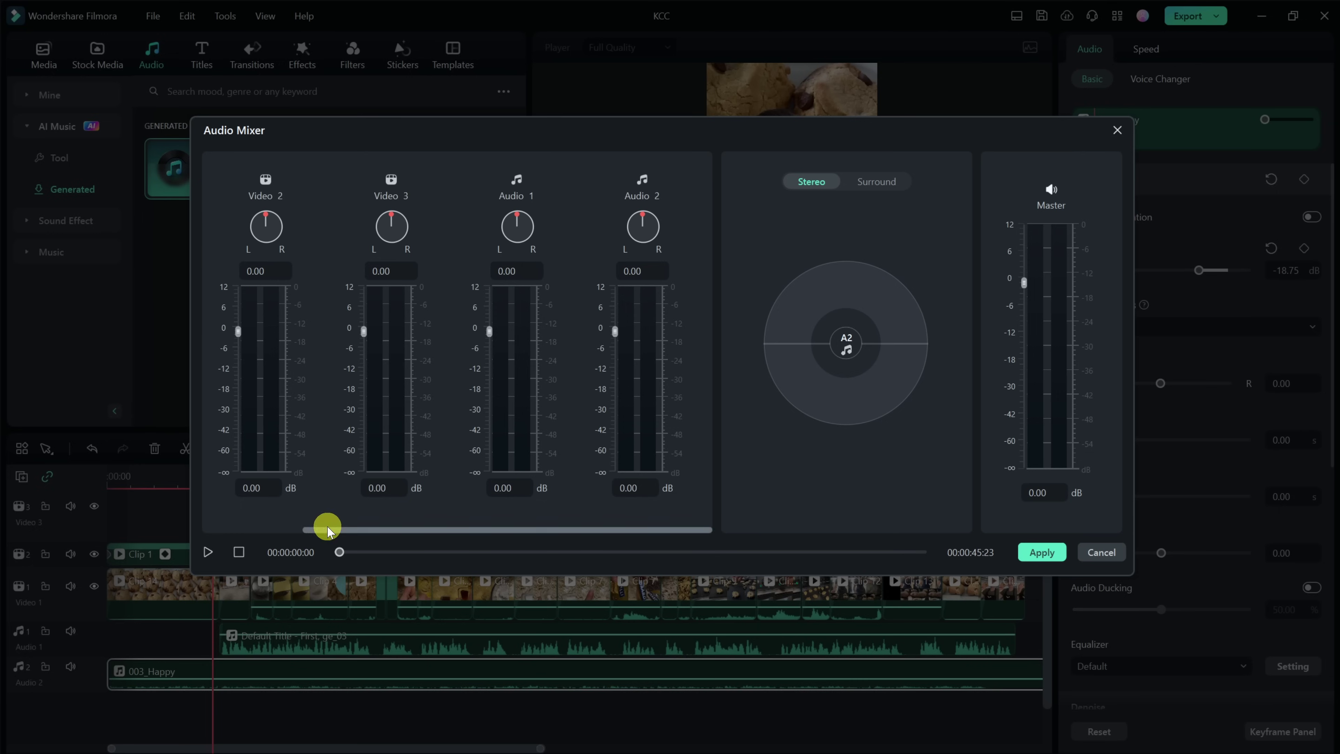
pyautogui.click(209, 551)
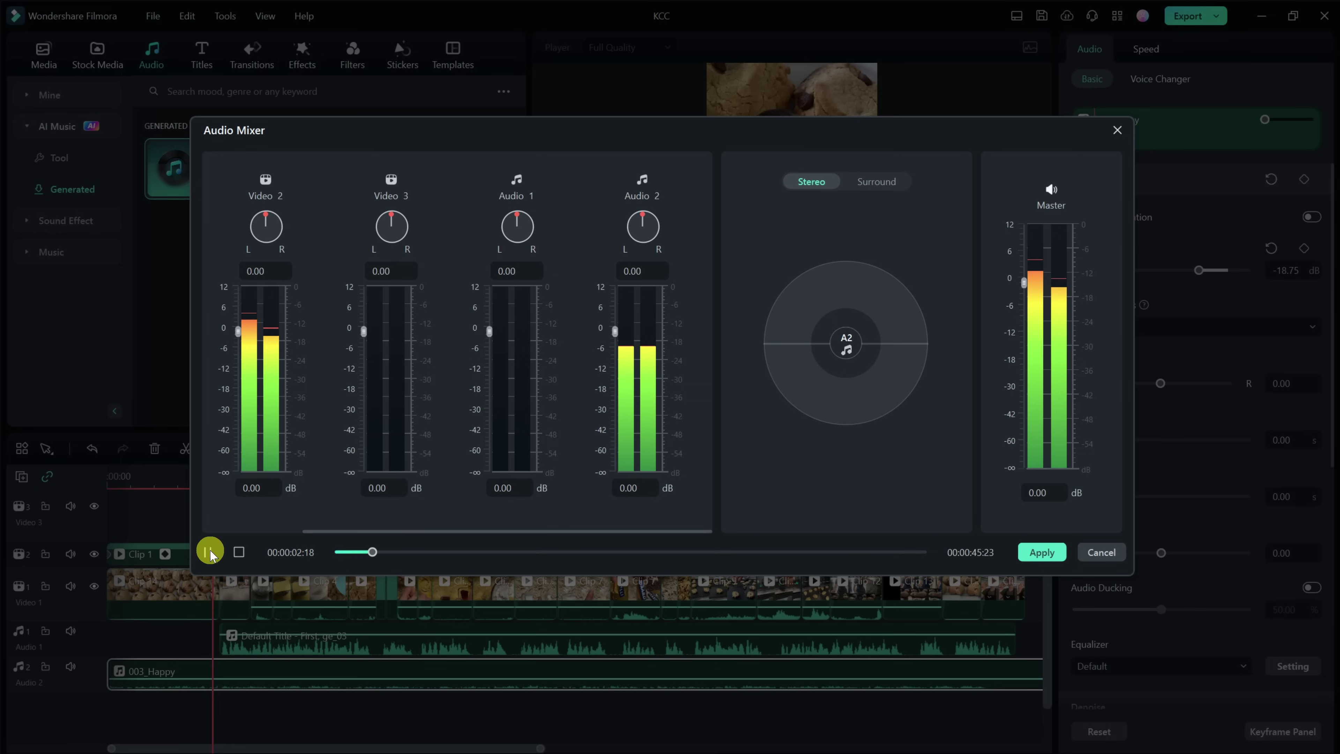
pyautogui.click(210, 552)
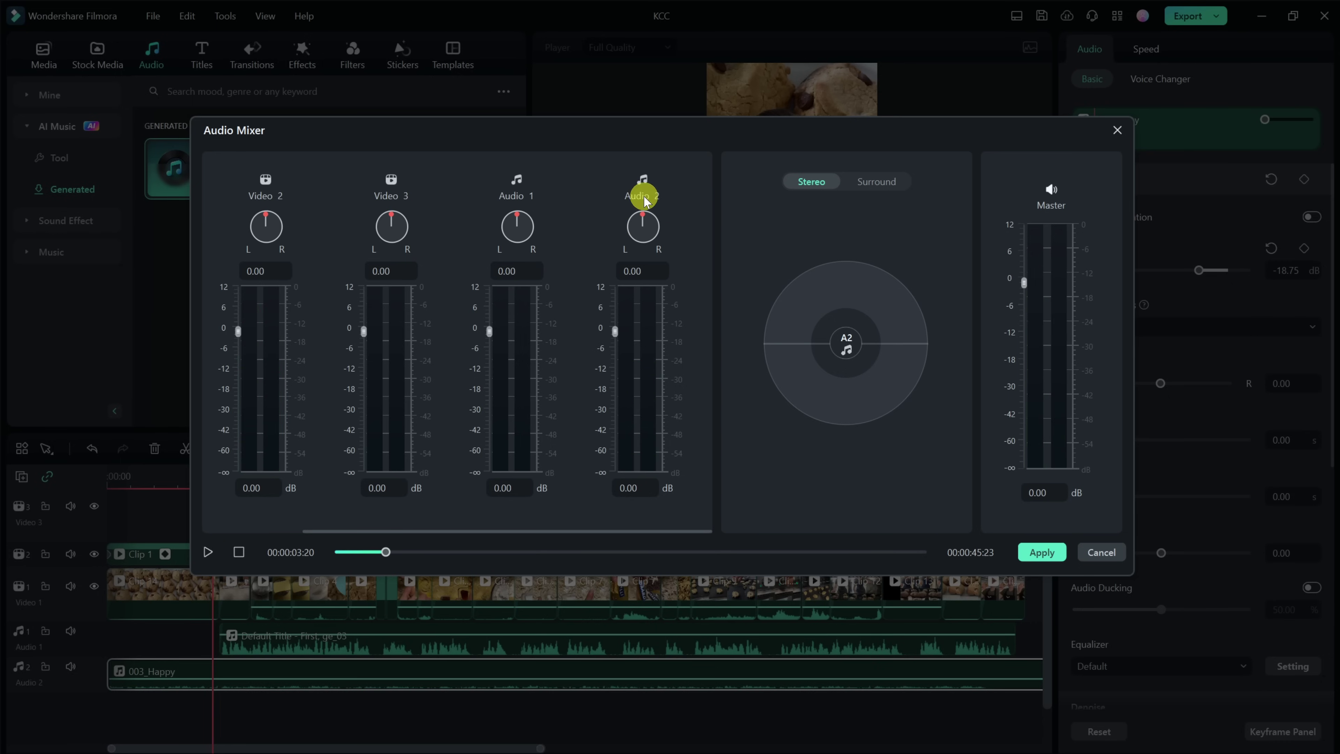
pyautogui.click(207, 552)
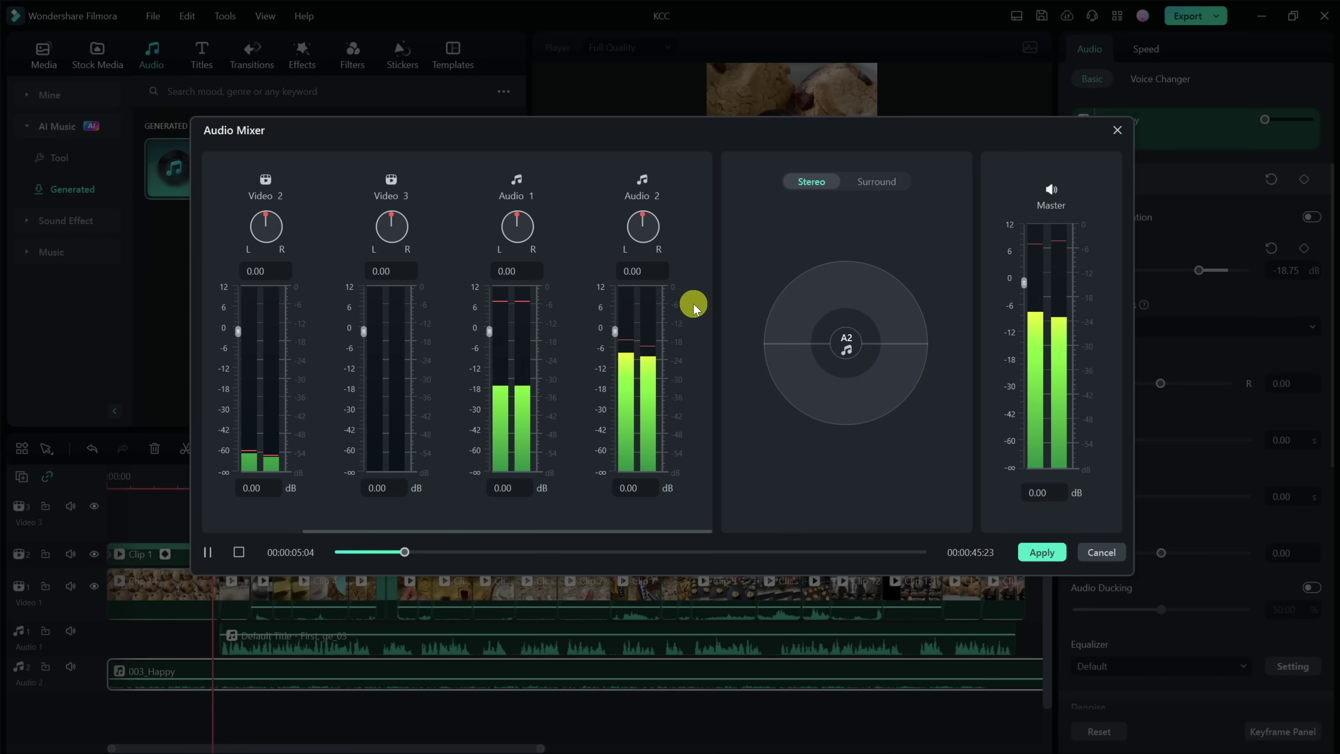
pyautogui.click(208, 552)
# Step: Set the Audio 2 track level to -1.81 dB in the mixer while checking playback, and apply the mix
pyautogui.moveTo(615, 331); pyautogui.dragTo(620, 349)
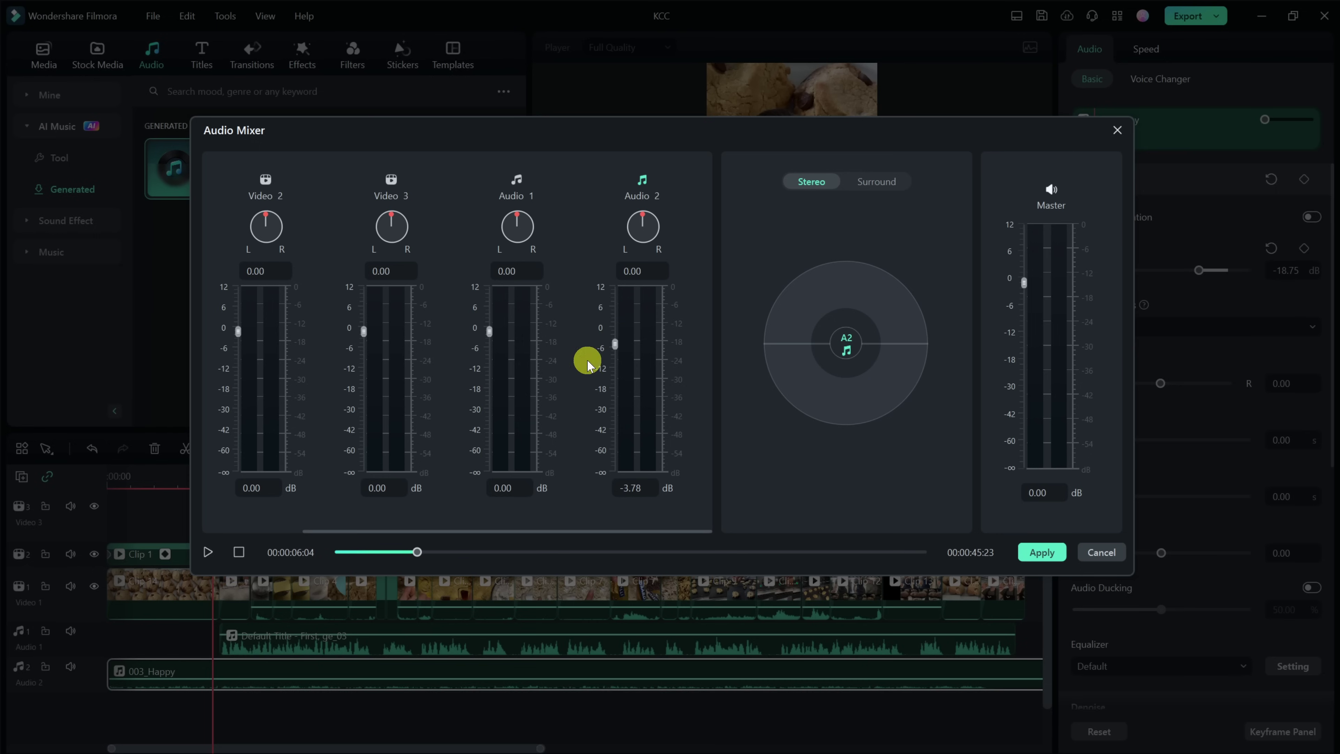
pyautogui.click(206, 552)
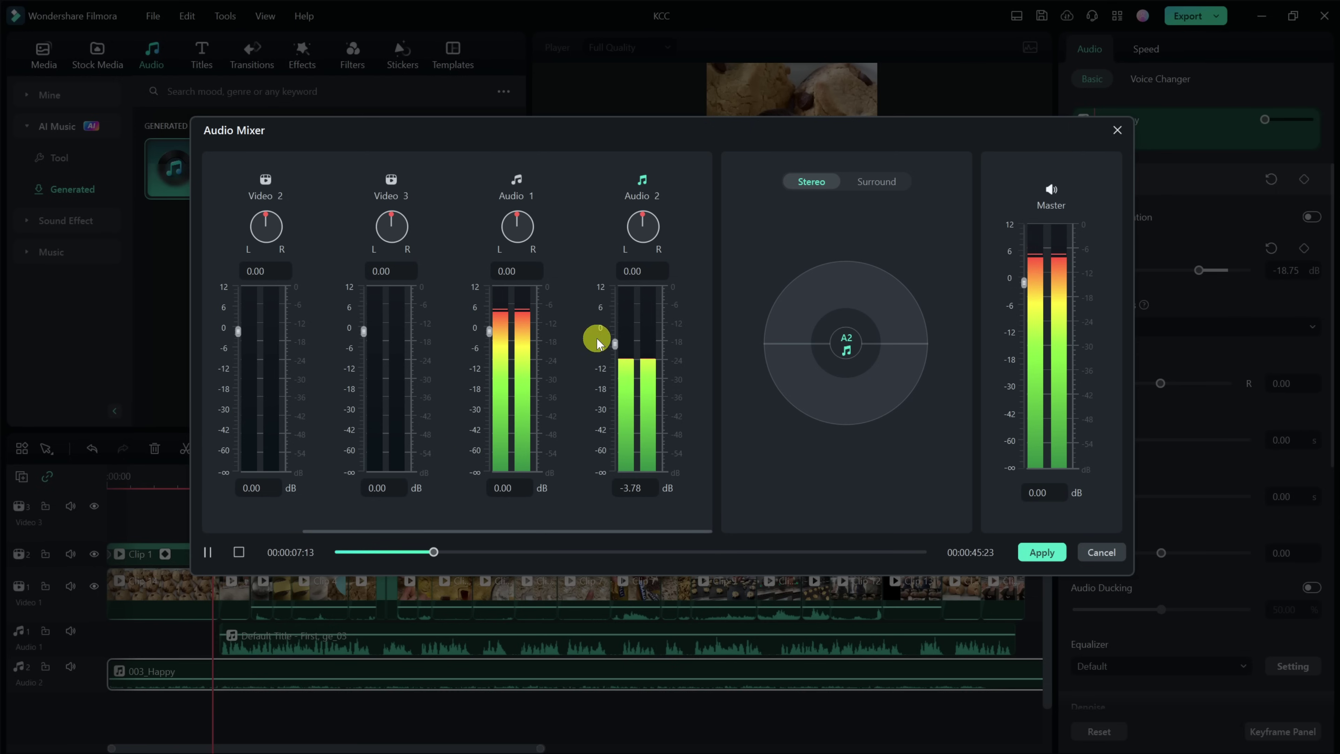
pyautogui.moveTo(615, 343); pyautogui.dragTo(615, 338)
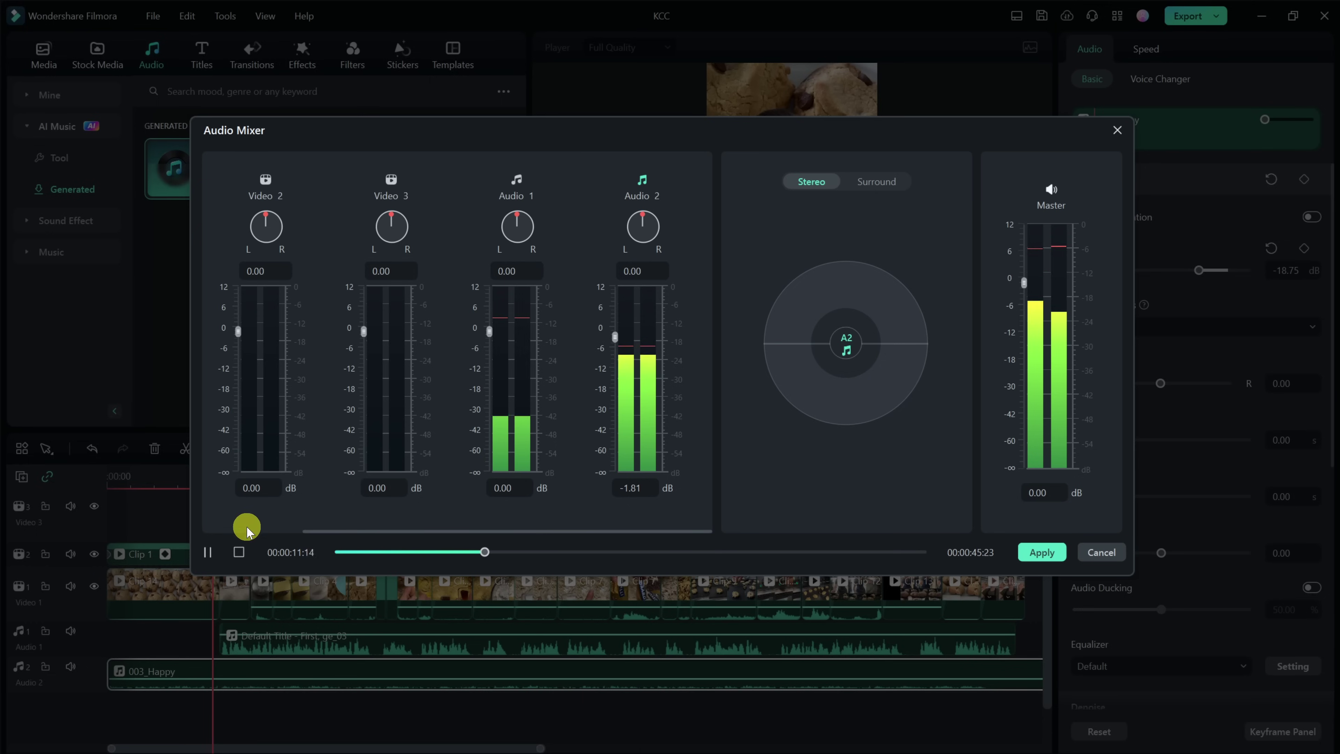
pyautogui.click(208, 552)
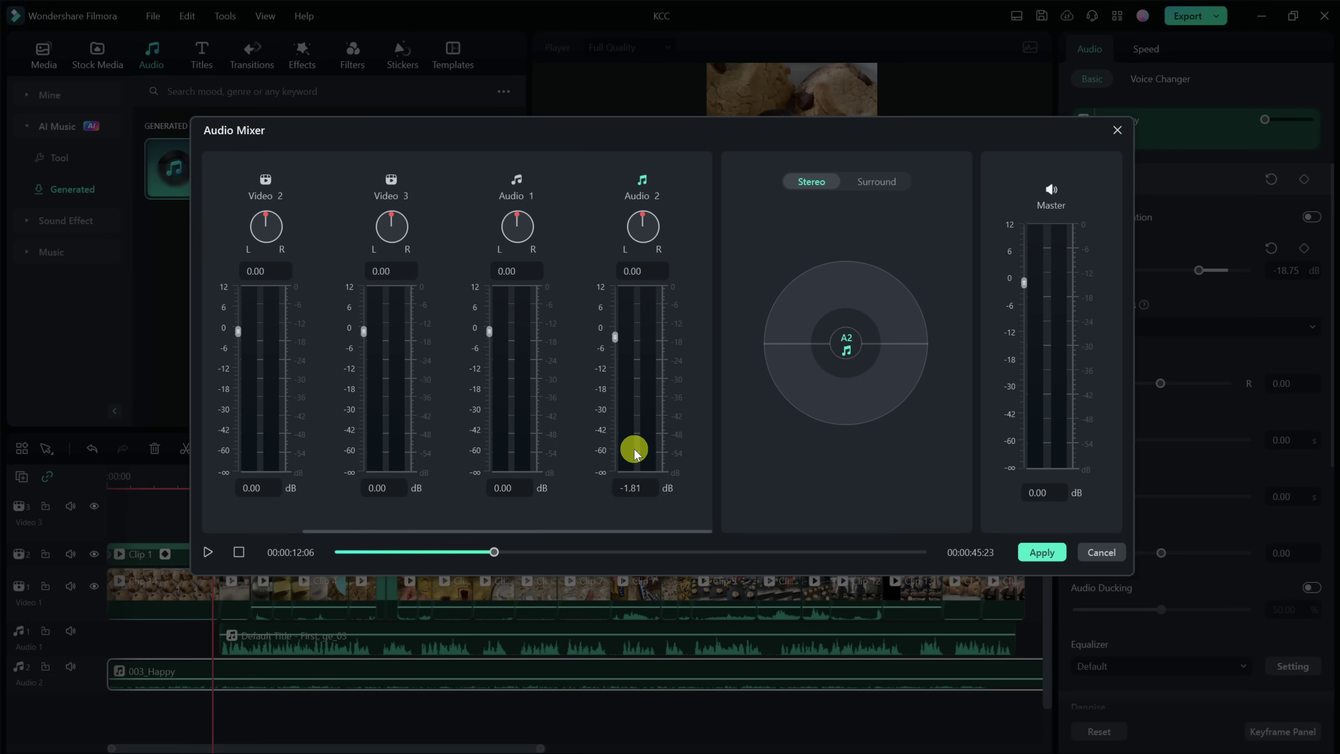
pyautogui.click(1041, 559)
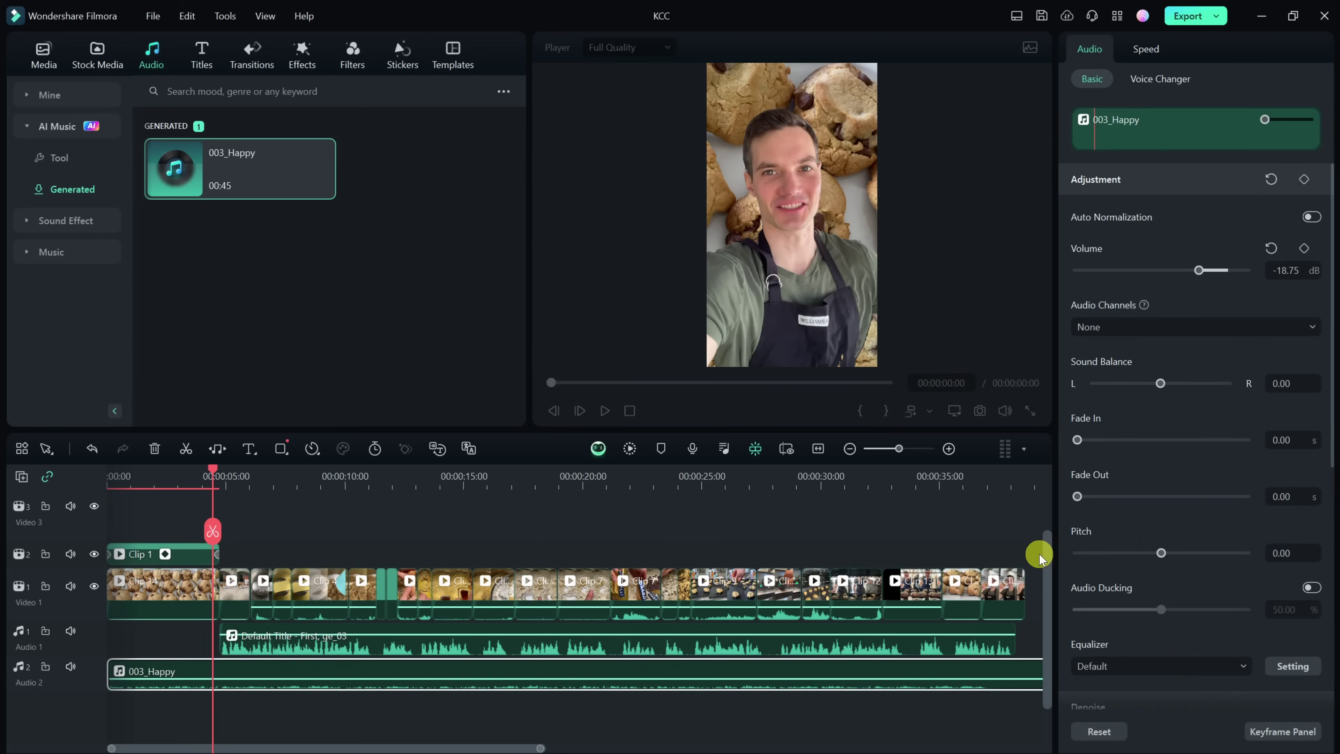
# Step: Trim the end of the 003_Happy music to the end of the last video clip and play the opening briefly
pyautogui.click(1034, 555)
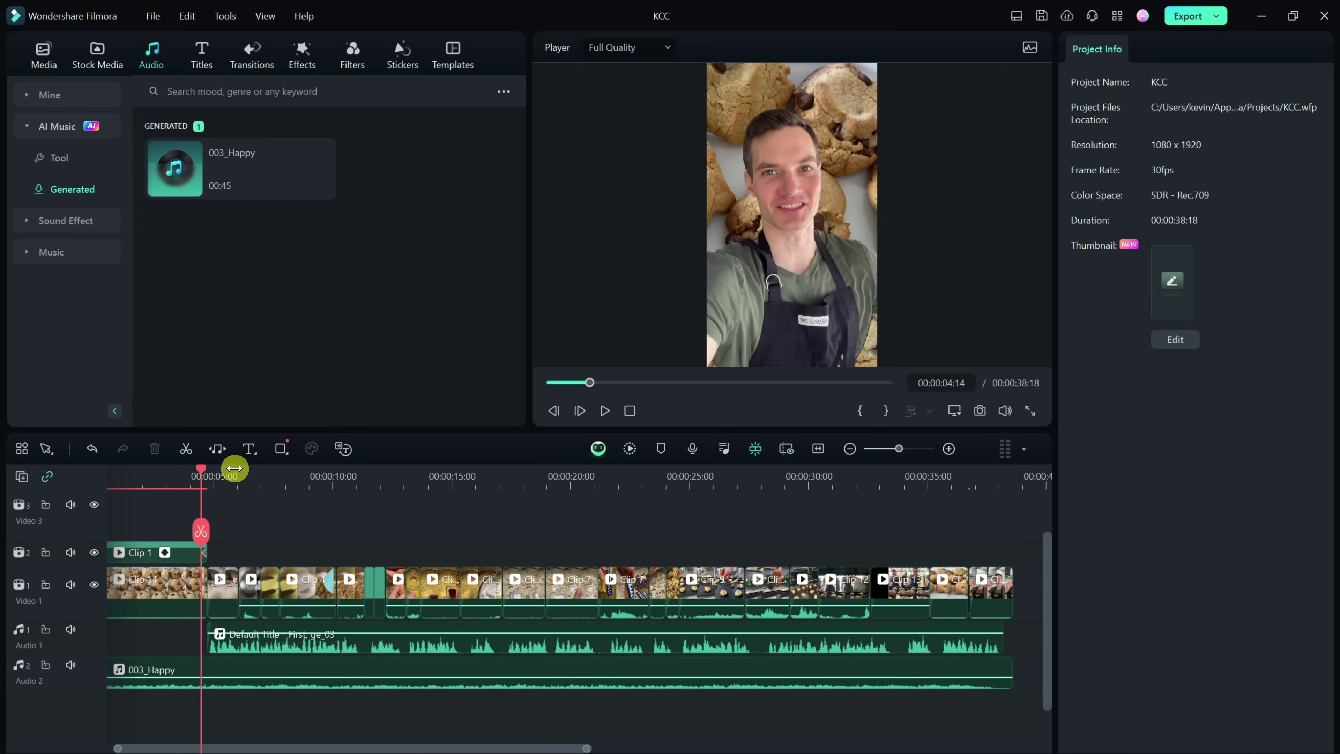
pyautogui.moveTo(200, 469); pyautogui.dragTo(122, 477)
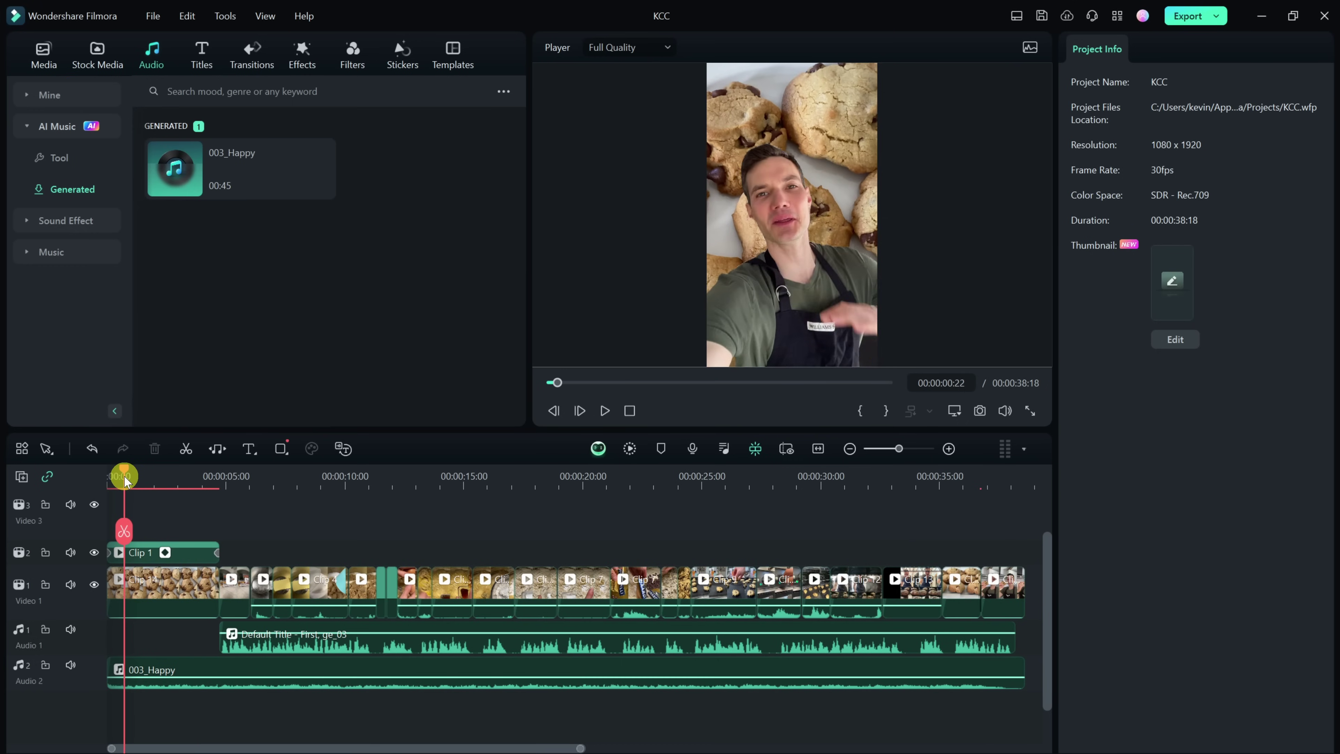
pyautogui.press('space')
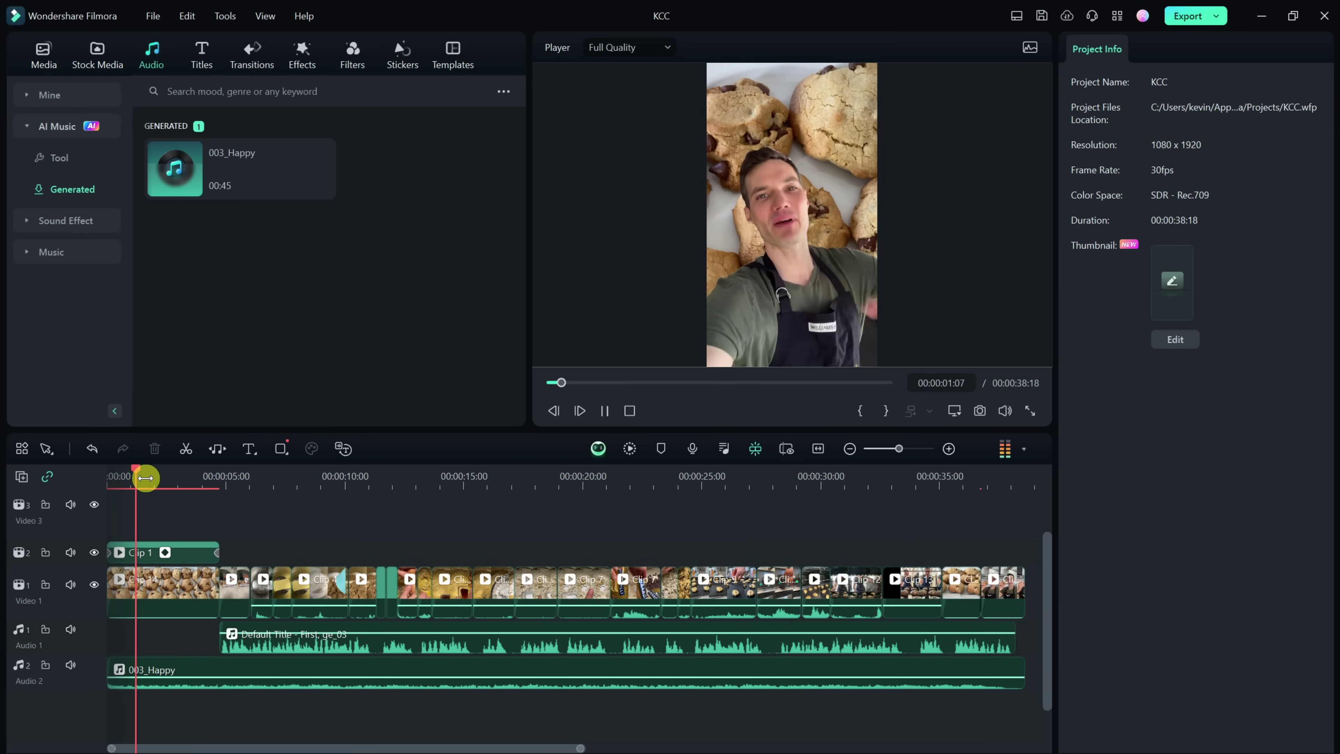
pyautogui.press('space')
# Step: Add the 3D Yellow Title to the Video 3 track above the presenter clip, starting at about 00:00:00:29
pyautogui.moveTo(146, 473); pyautogui.dragTo(132, 475)
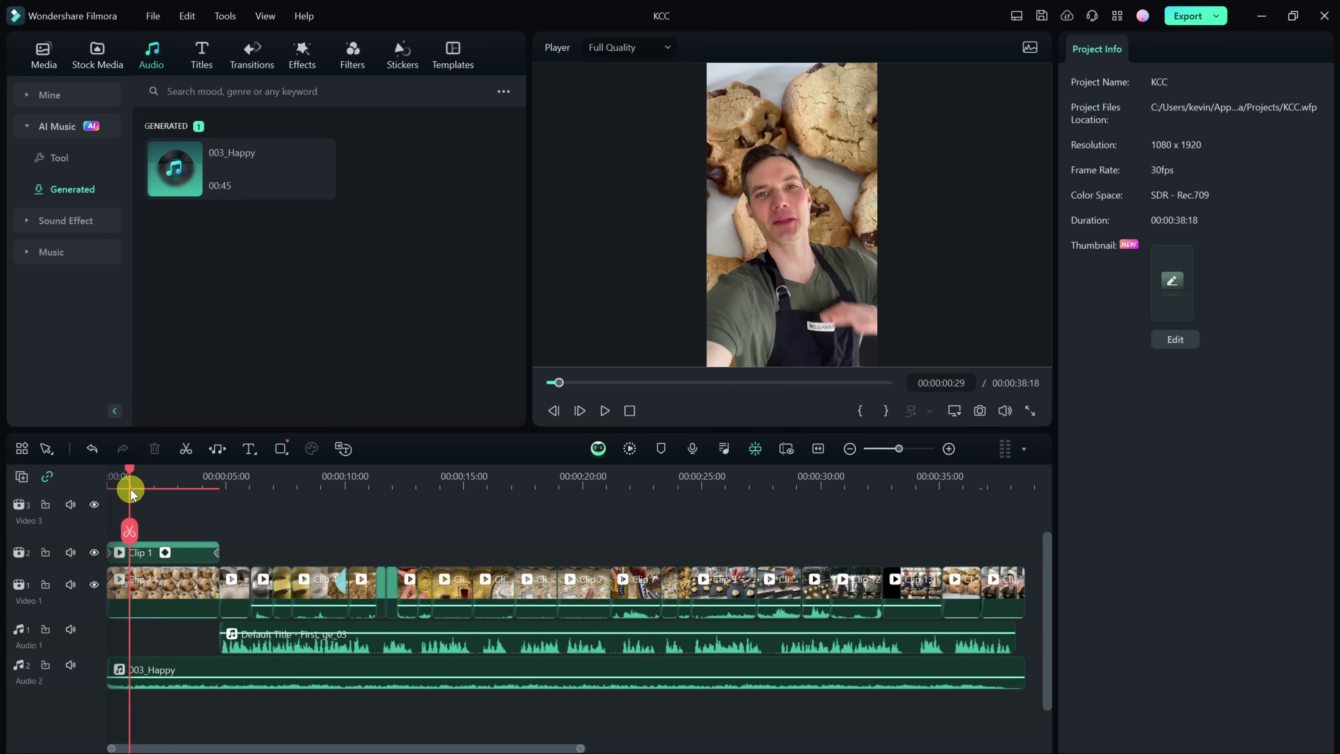
pyautogui.click(204, 53)
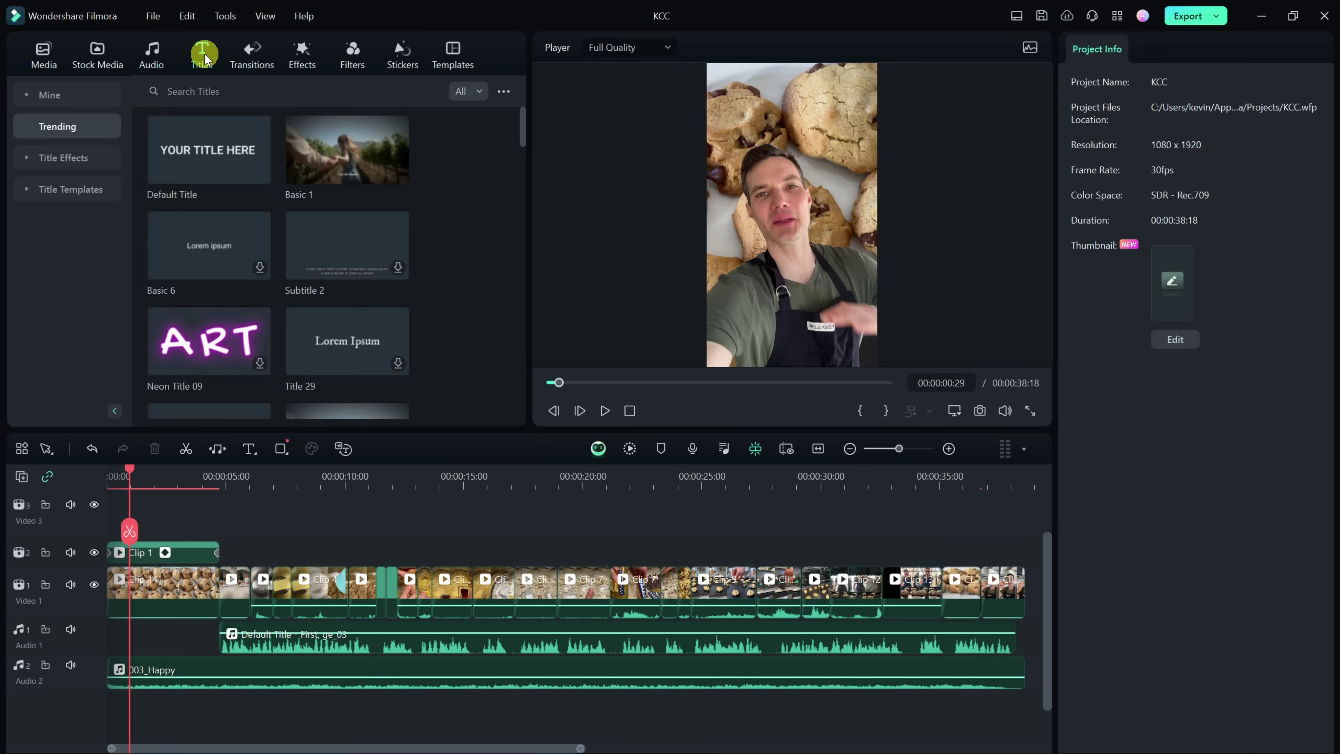
pyautogui.moveTo(401, 154)
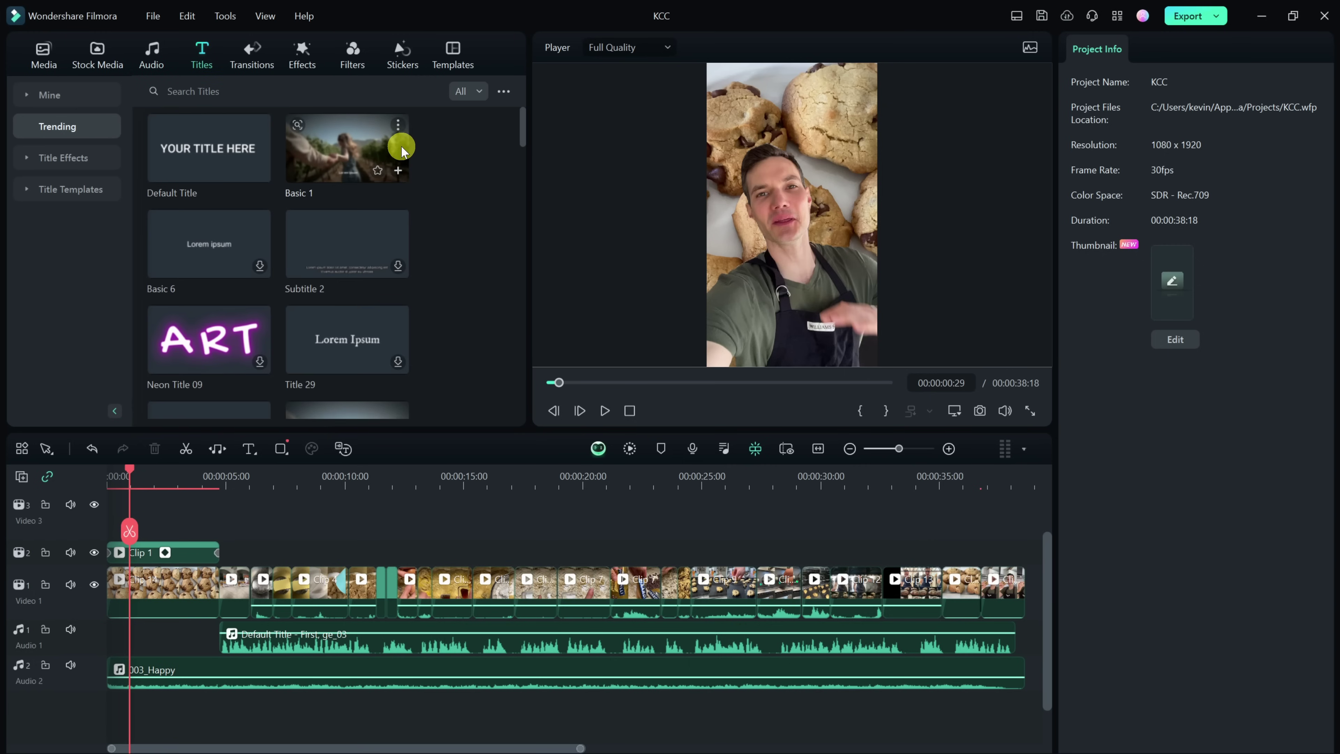
pyautogui.scroll(-10, 396, 152)
pyautogui.scroll(-10, 401, 148)
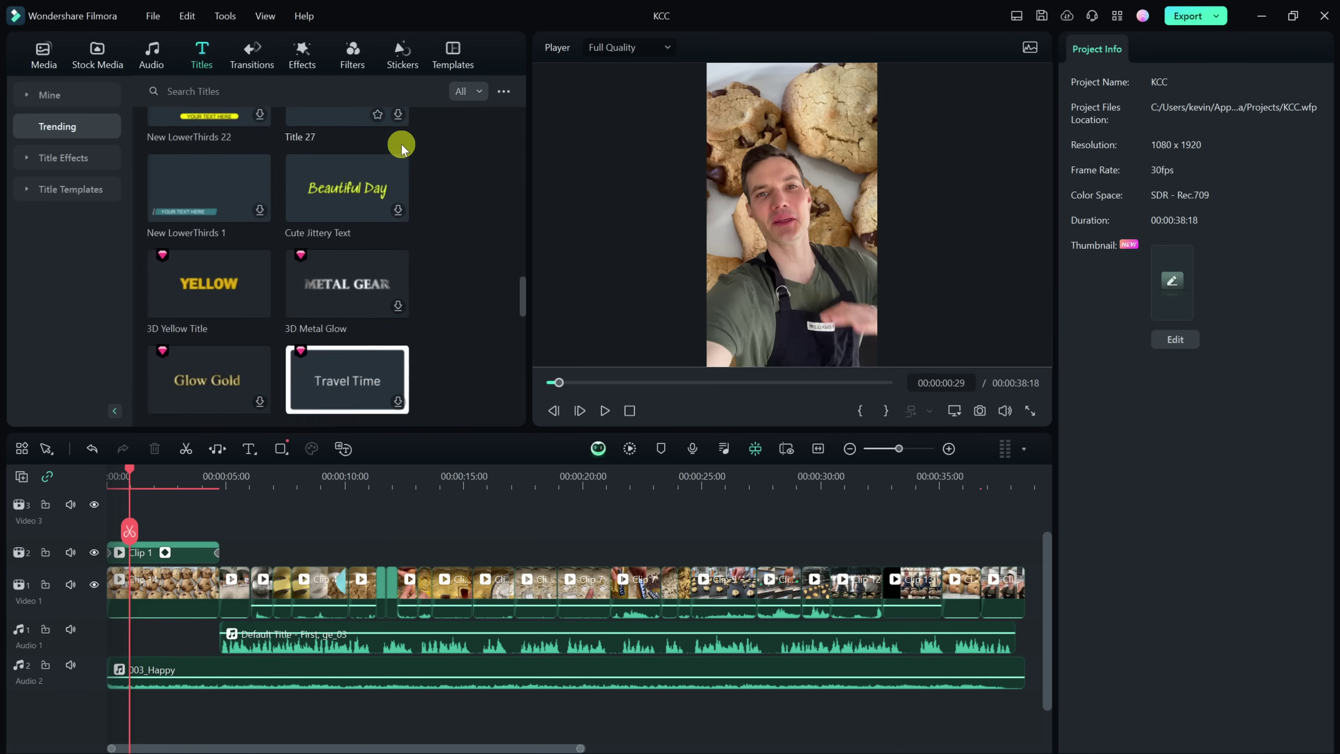
pyautogui.scroll(4, 405, 161)
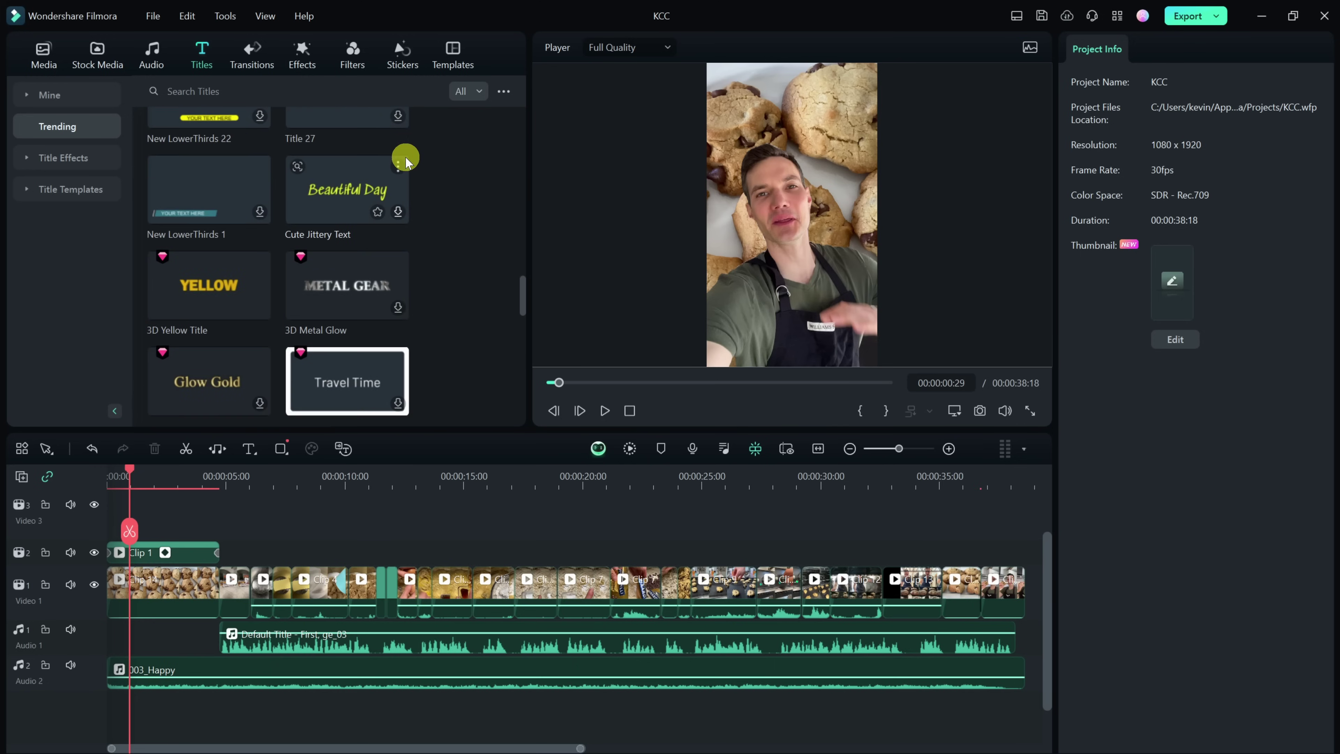
pyautogui.click(402, 165)
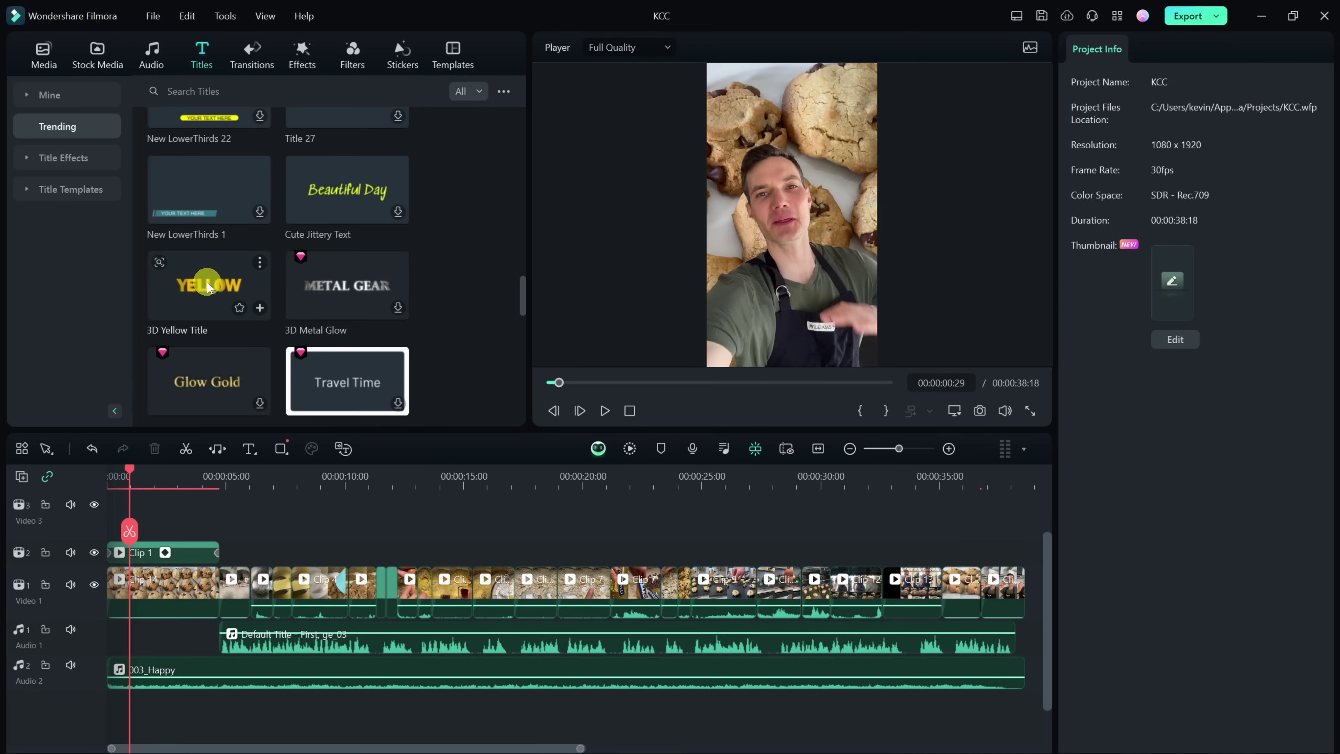
pyautogui.moveTo(207, 286); pyautogui.dragTo(140, 534)
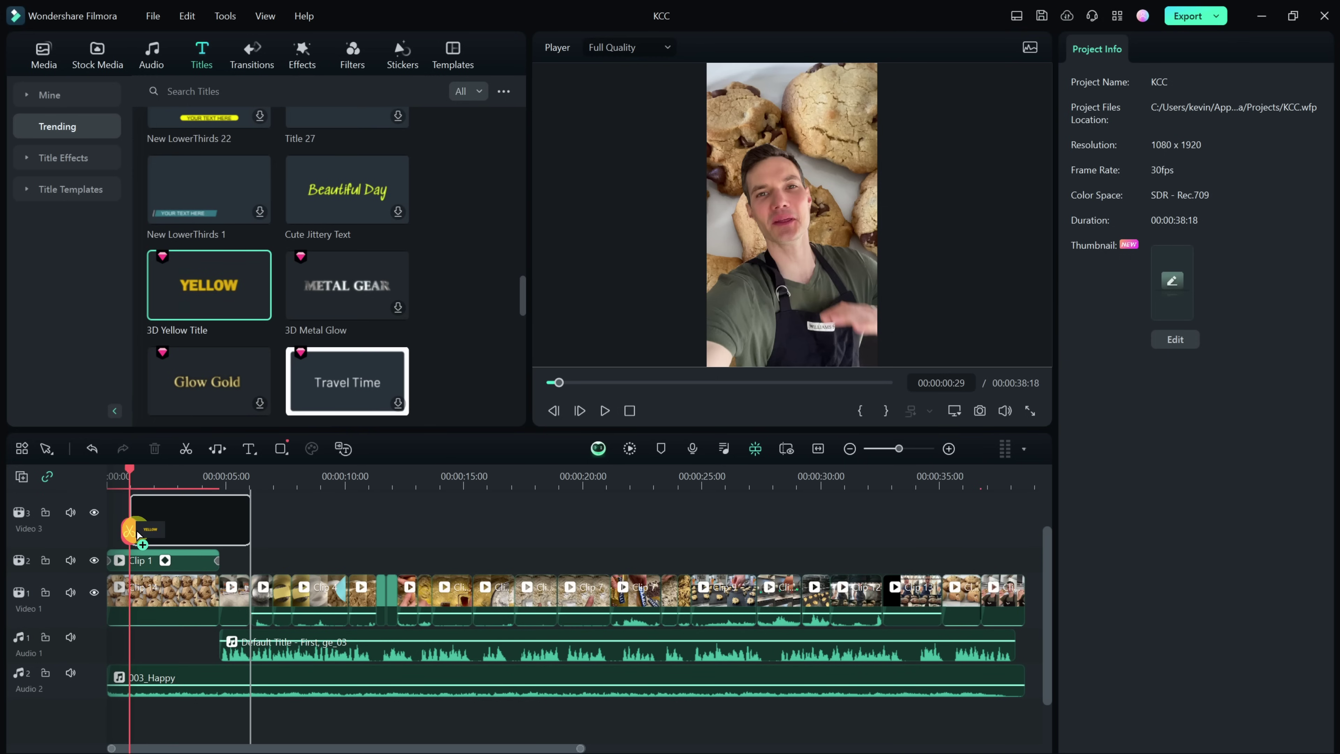
pyautogui.moveTo(138, 534); pyautogui.dragTo(138, 533)
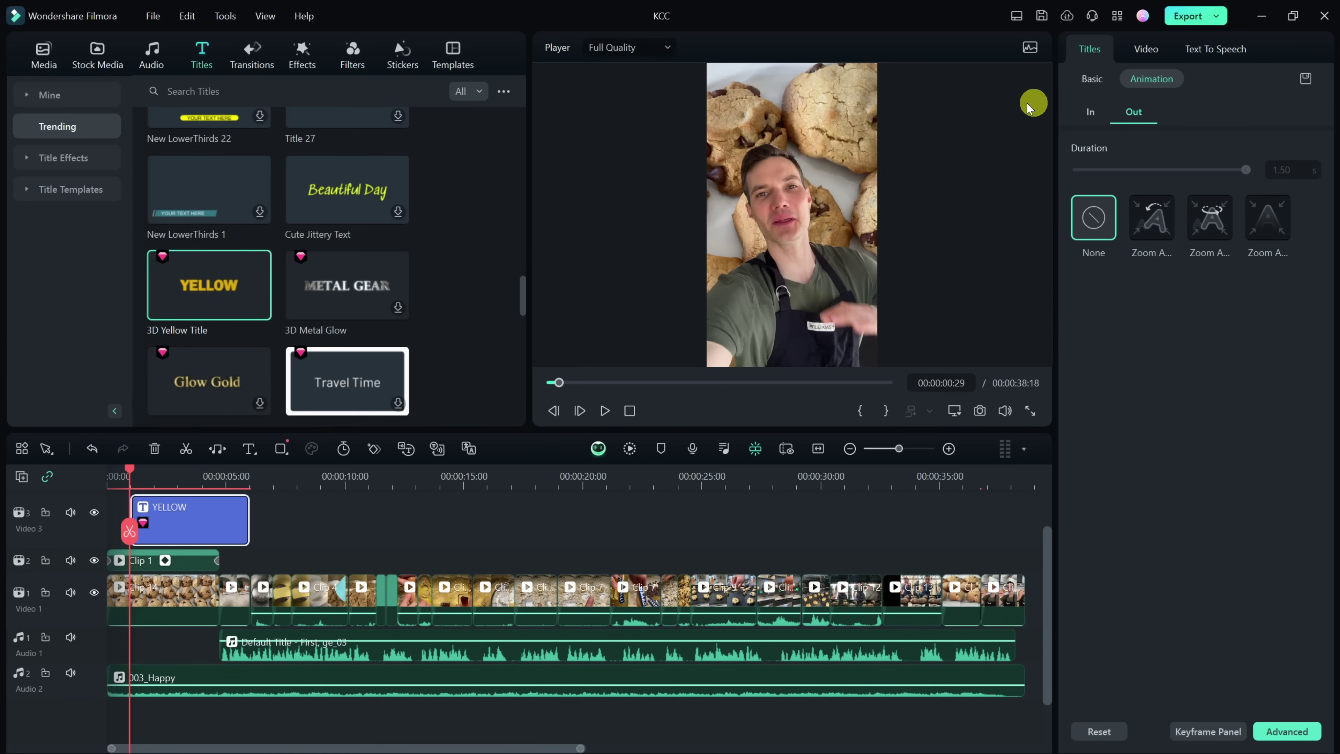
# Step: Replace the title's text with BEST and play the opening to preview it
pyautogui.click(1091, 78)
pyautogui.moveTo(1141, 161); pyautogui.dragTo(1071, 185)
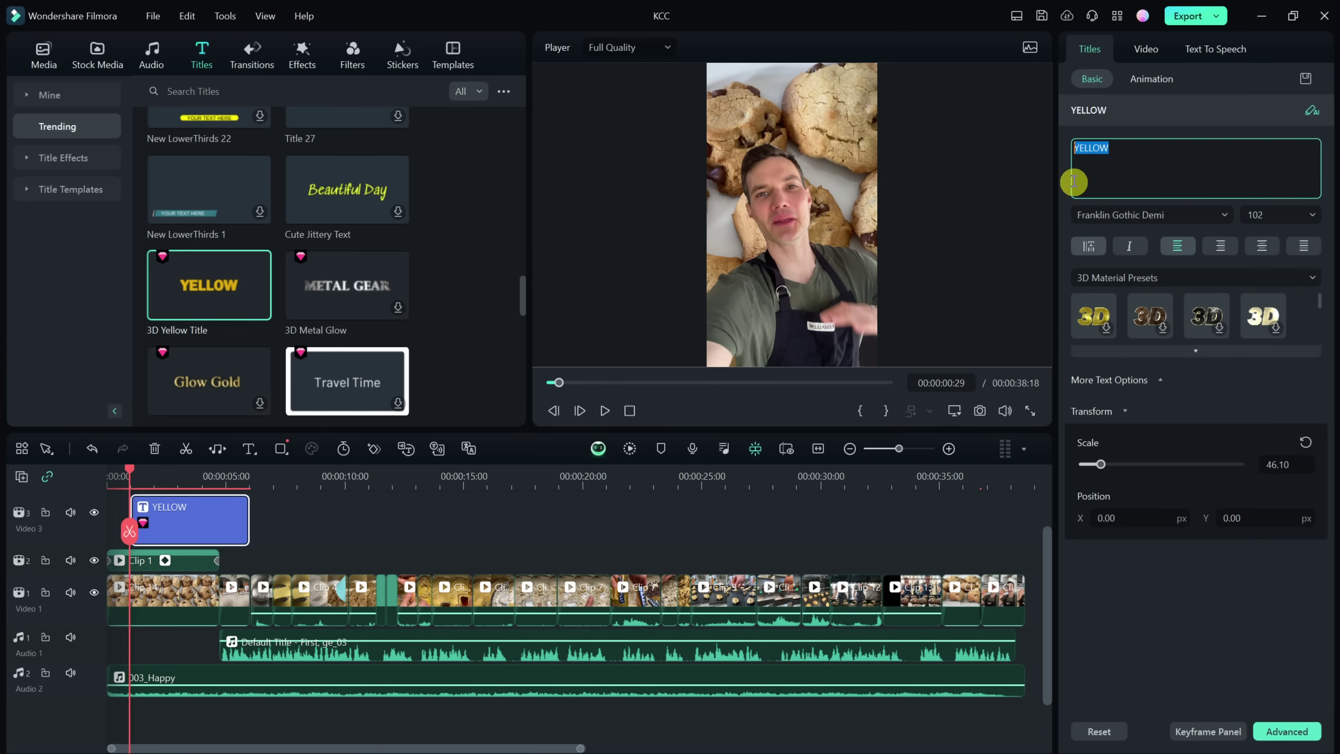
pyautogui.write('BEST')
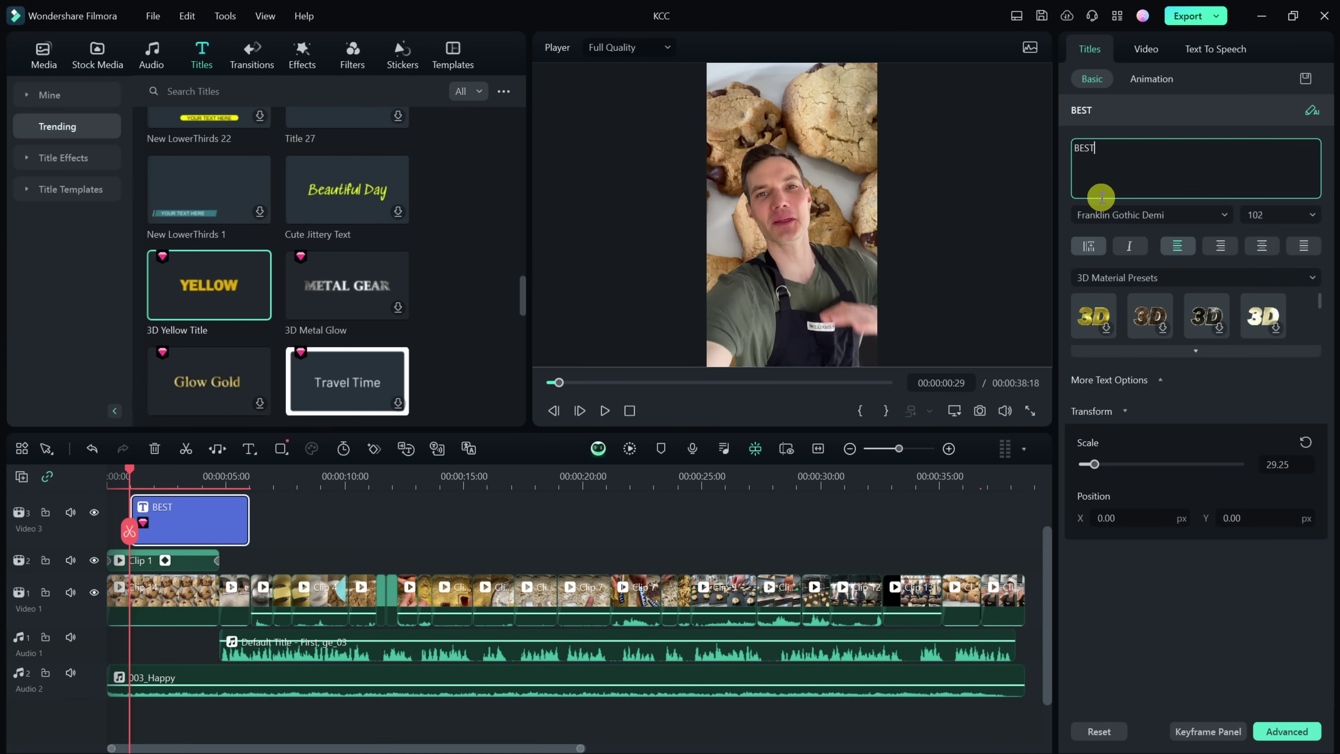
pyautogui.click(132, 471)
pyautogui.press('space')
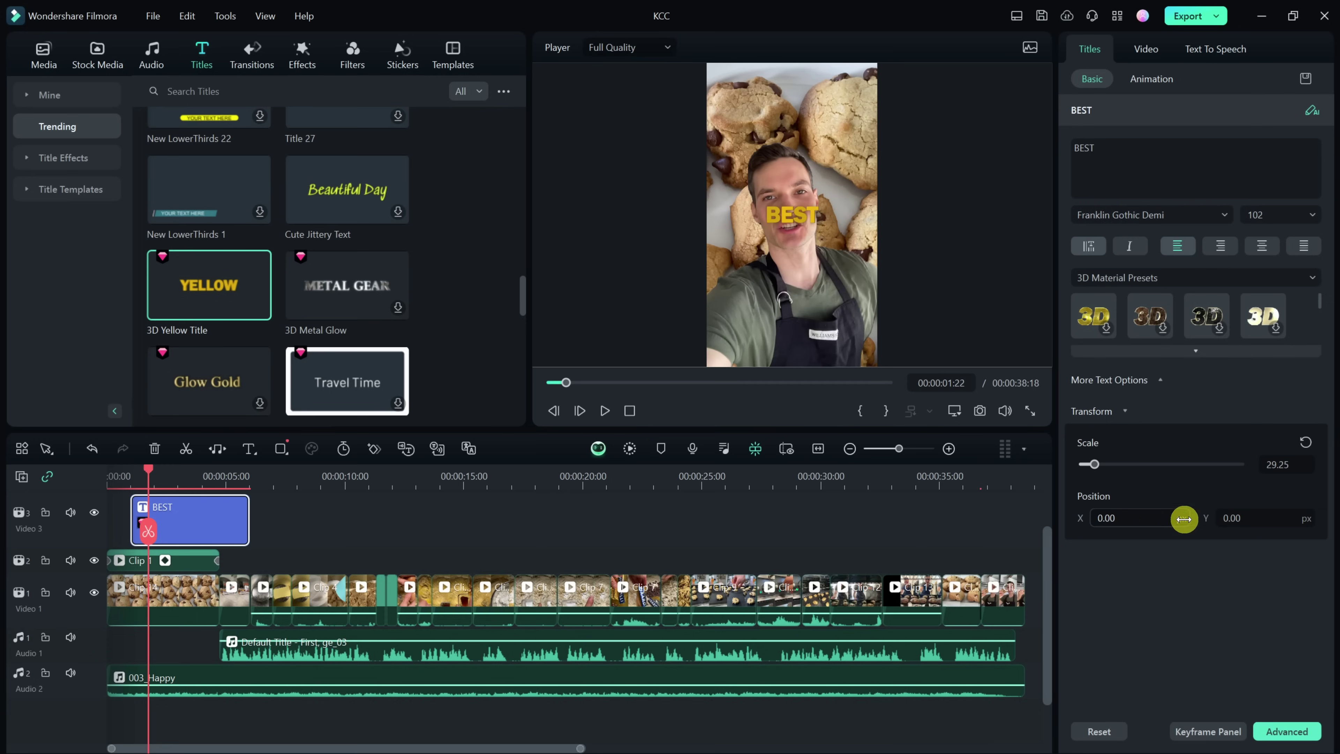
# Step: Move the BEST title down to Y position -458 px and set its font size to 150
pyautogui.moveTo(1250, 517); pyautogui.dragTo(1250, 517)
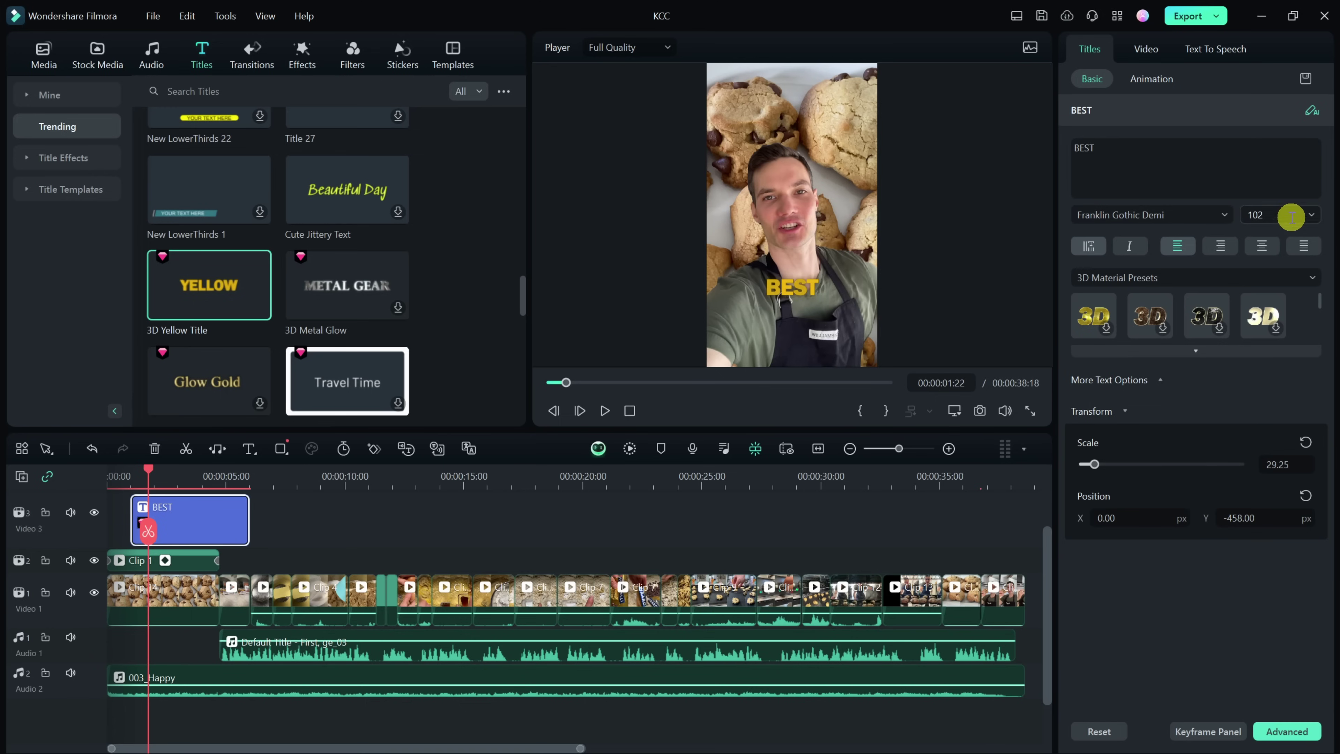
pyautogui.click(1313, 215)
pyautogui.scroll(-5, 1281, 275)
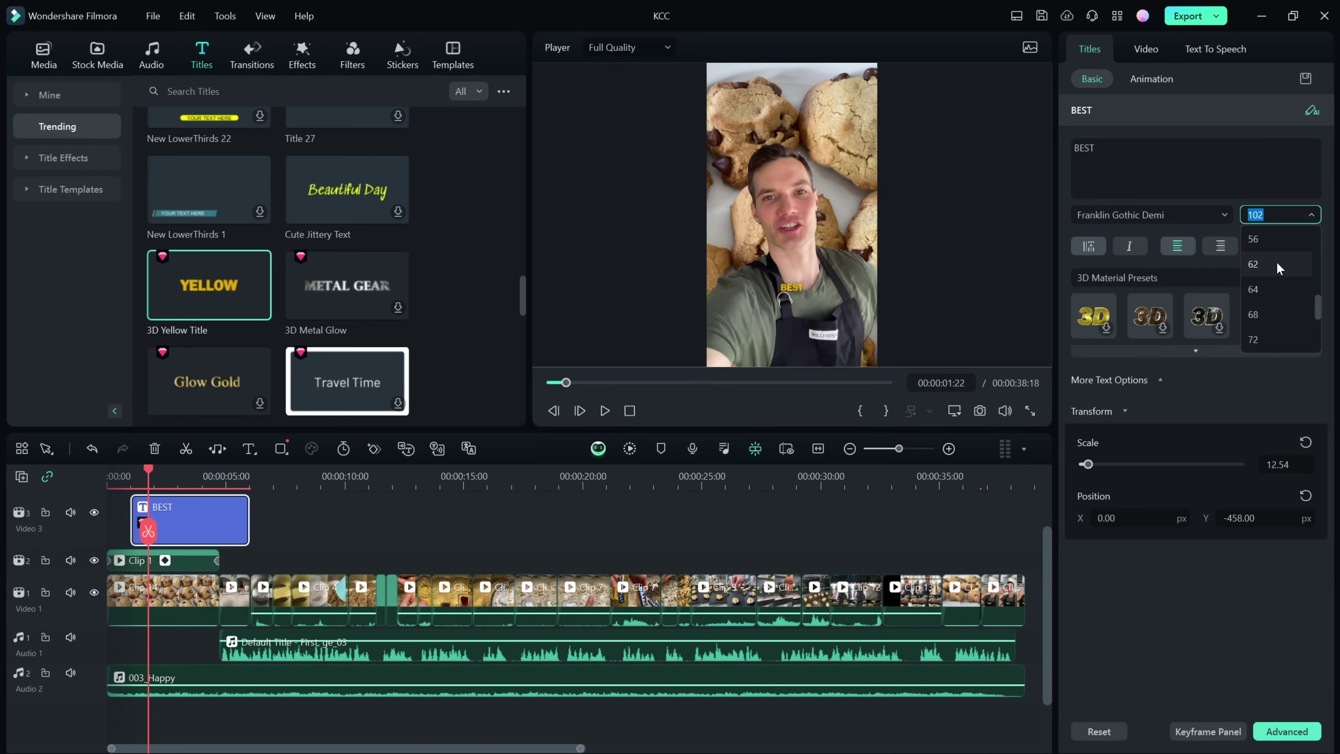
pyautogui.click(1262, 341)
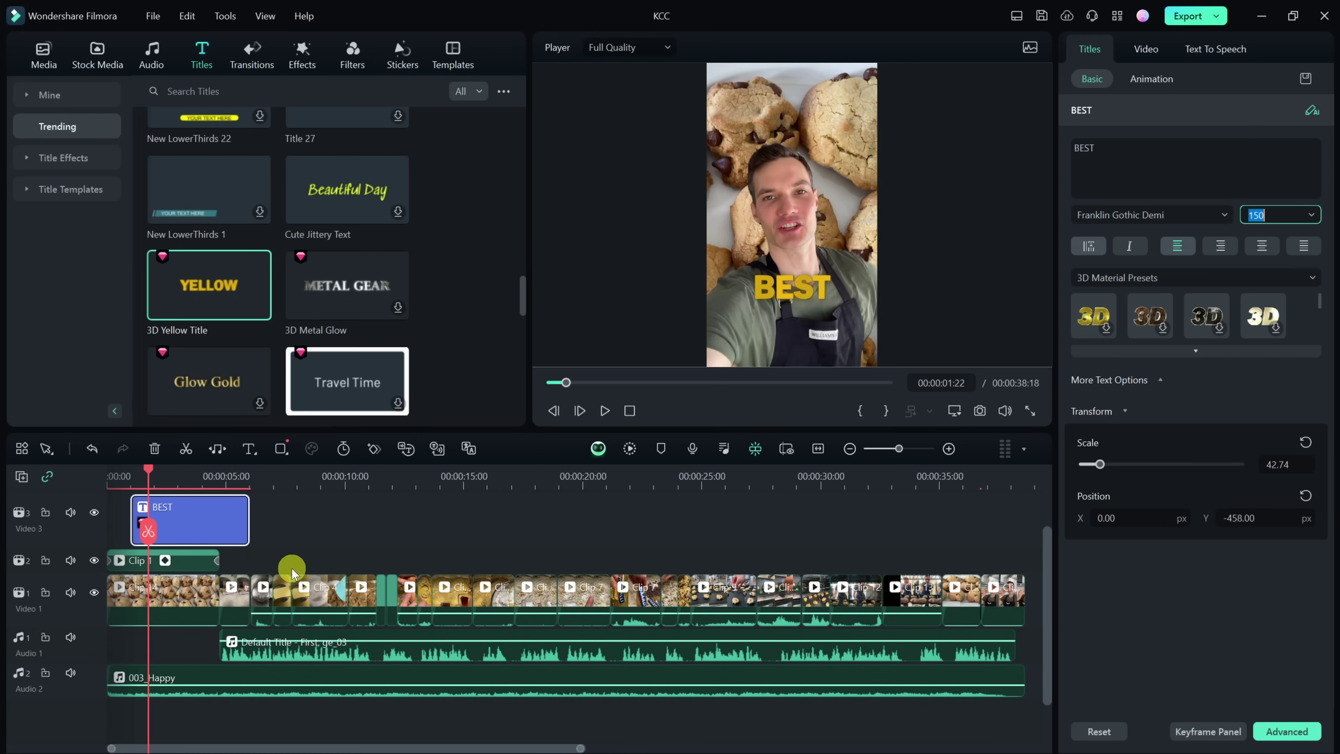
# Step: Trim the end of the BEST title on Video 3 to just after the two-second mark
pyautogui.click(129, 470)
pyautogui.moveTo(129, 470); pyautogui.dragTo(154, 470)
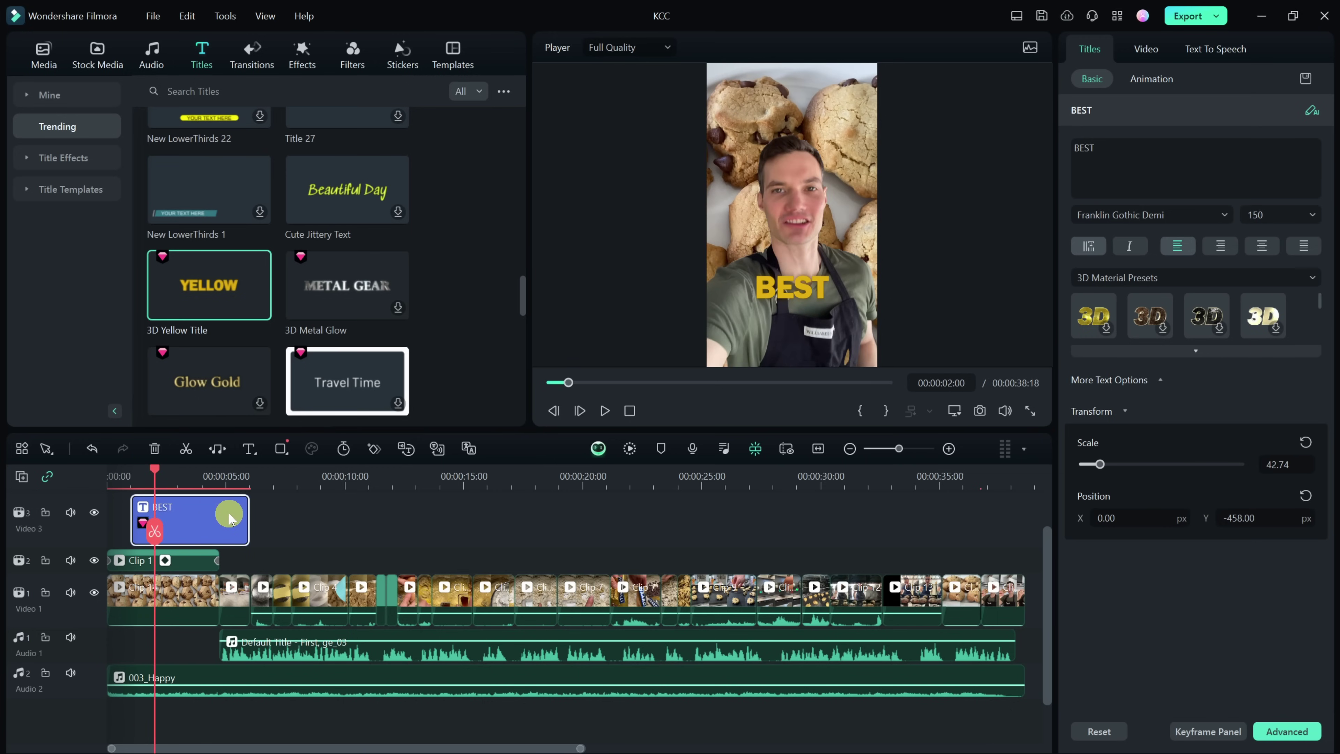
pyautogui.moveTo(246, 519); pyautogui.dragTo(164, 520)
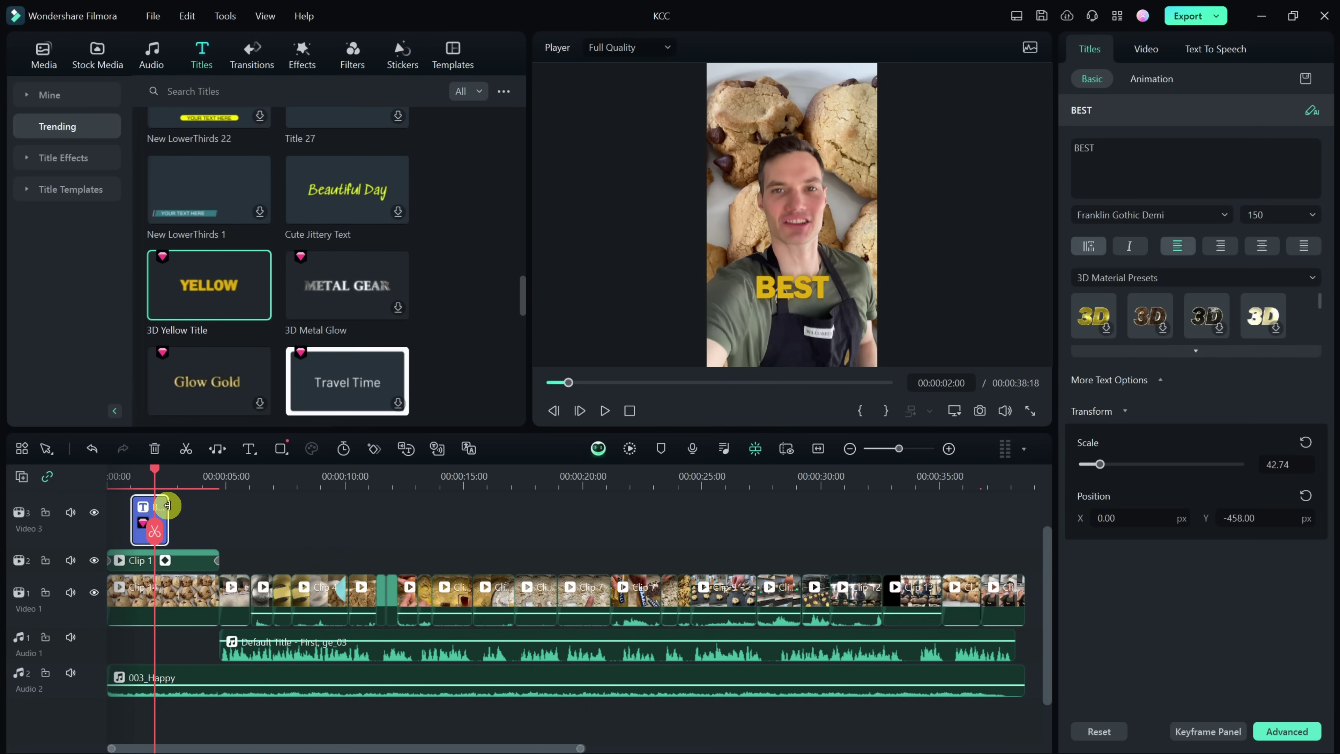
pyautogui.moveTo(165, 509); pyautogui.dragTo(159, 509)
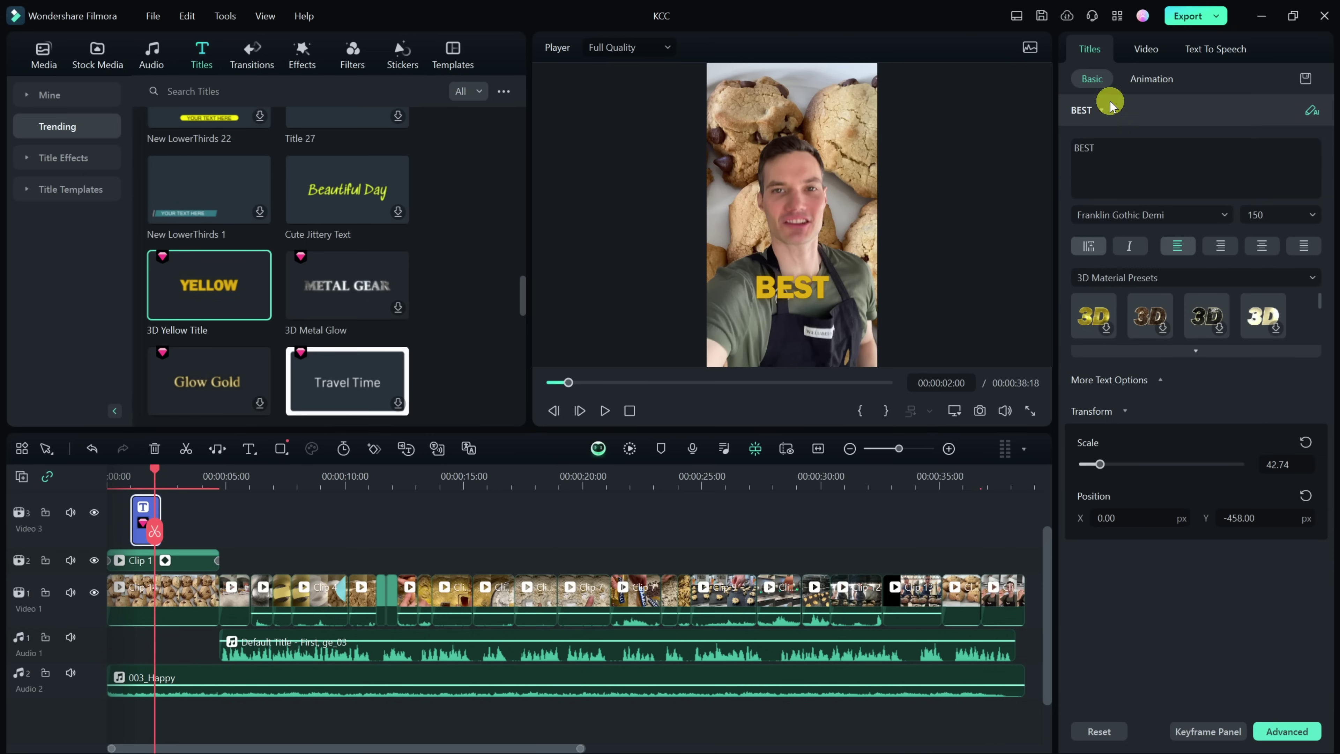
# Step: Give the BEST title the last Zoom out animation with a 0.30 s duration and preview the opening
pyautogui.click(1150, 80)
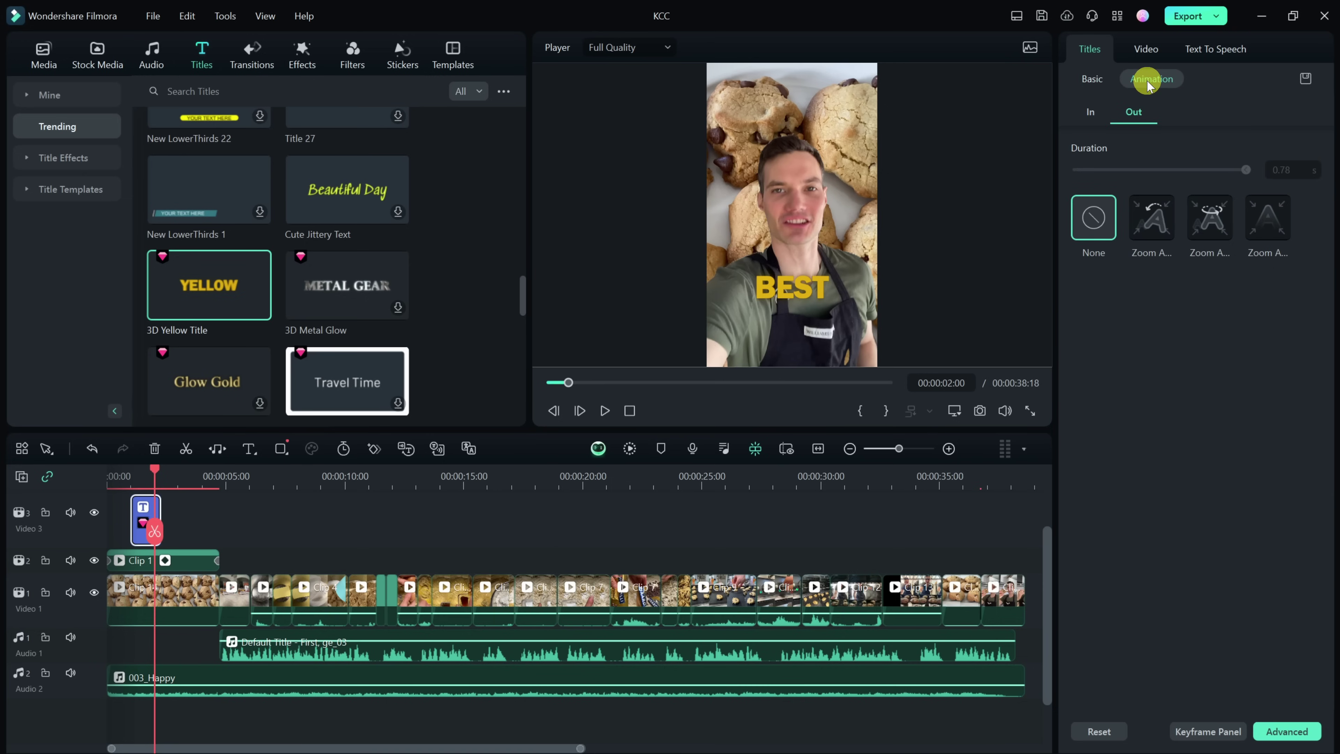
pyautogui.click(1091, 112)
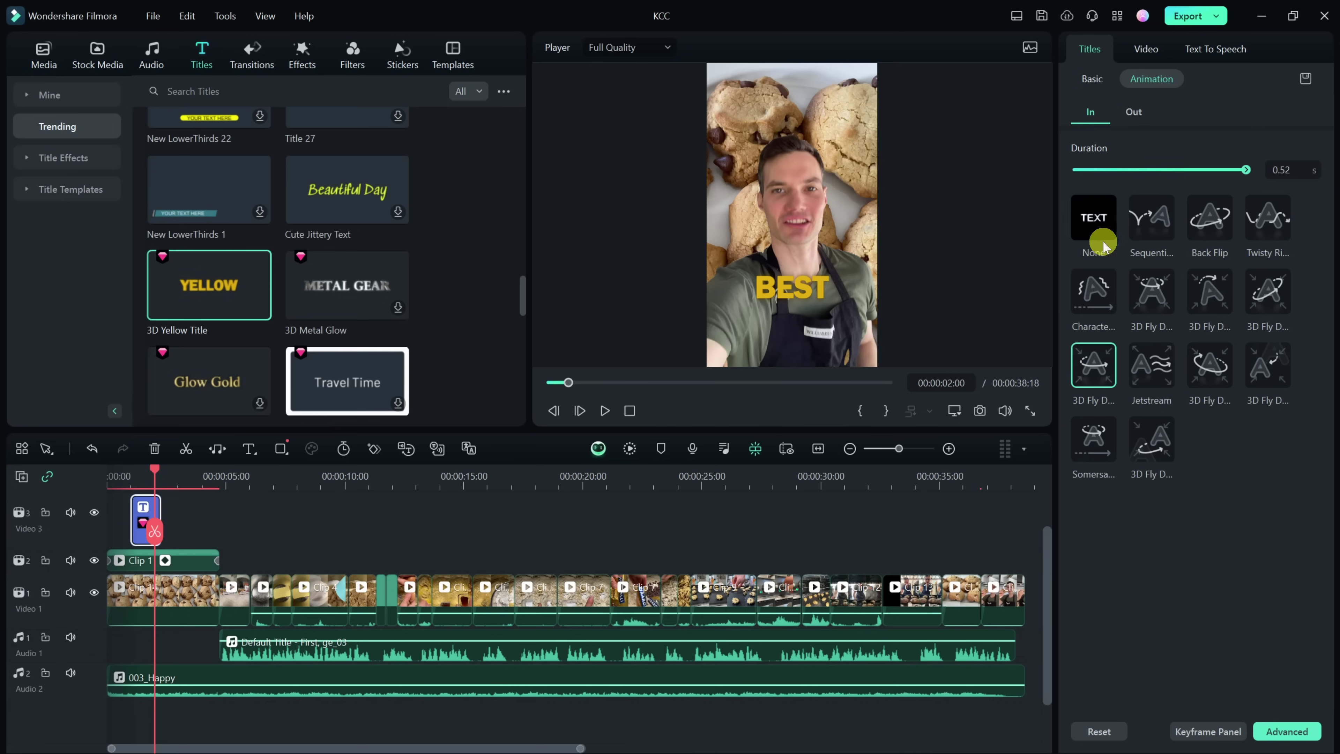
pyautogui.click(1134, 112)
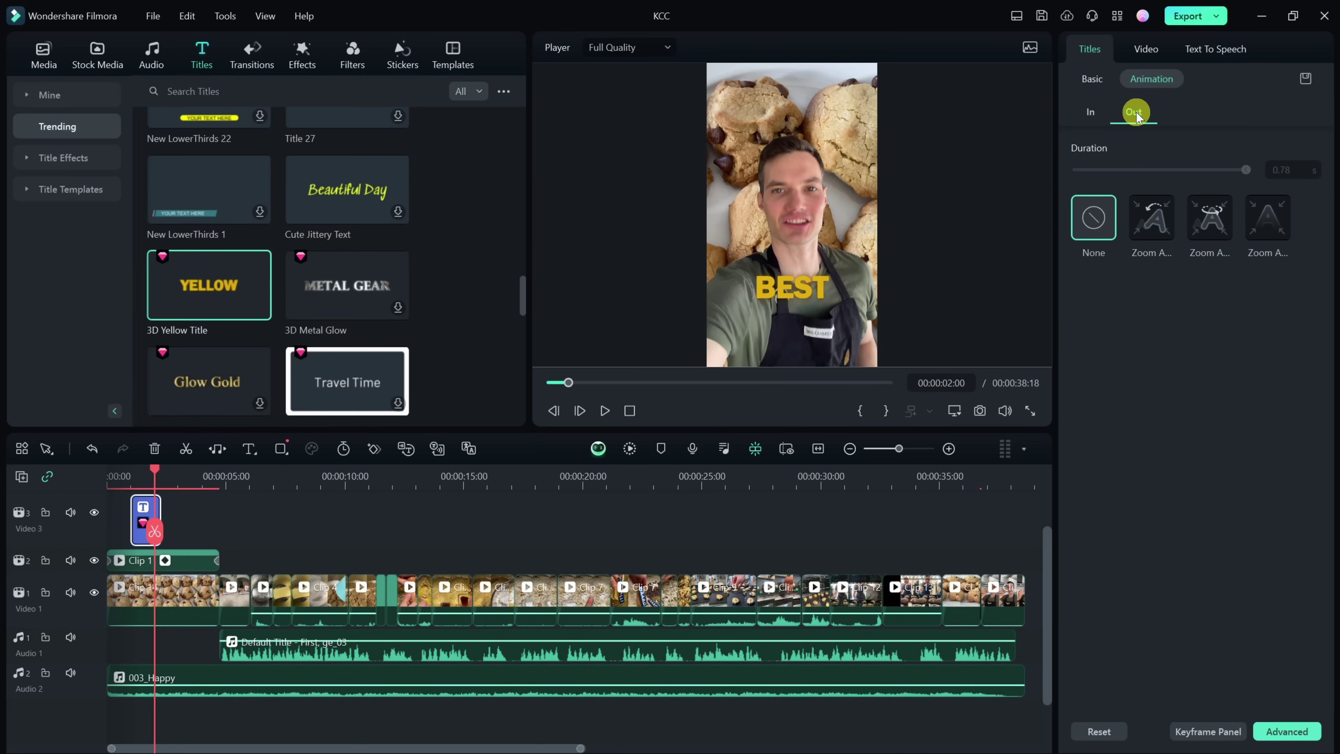
pyautogui.click(1091, 113)
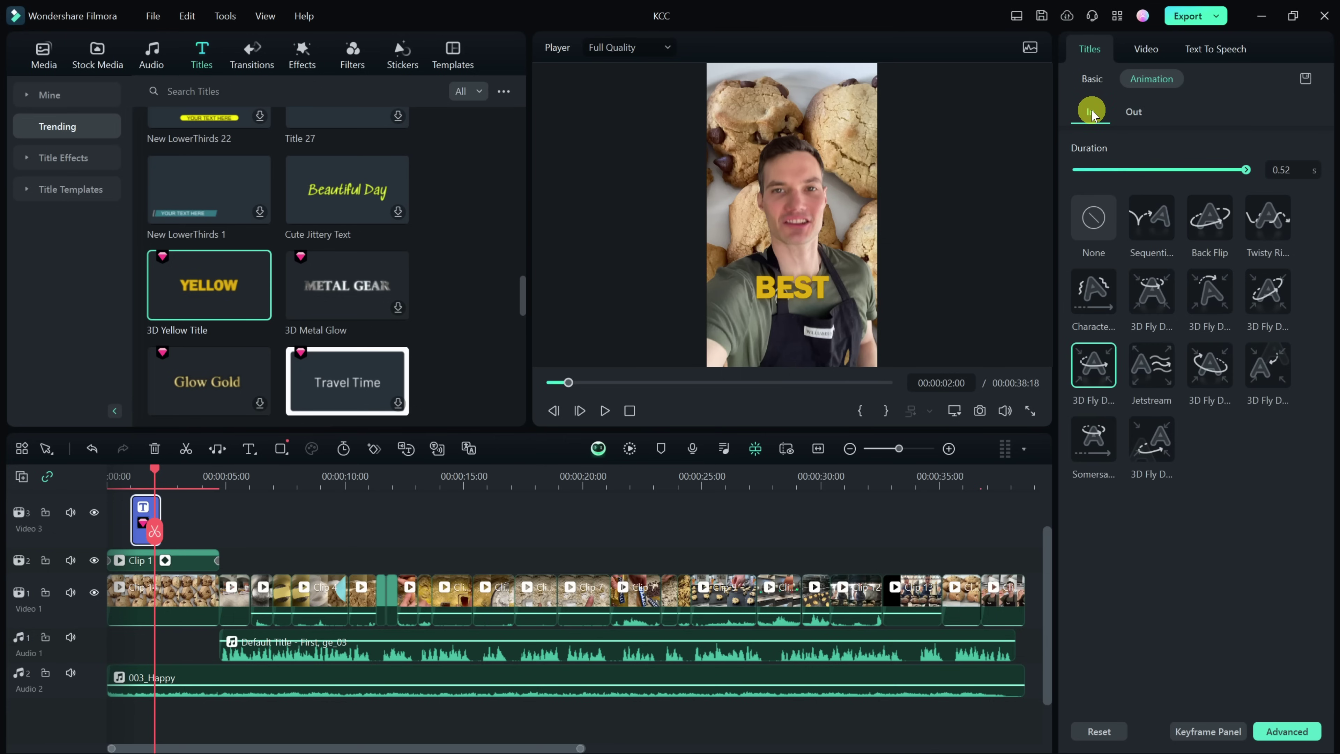
pyautogui.click(1134, 114)
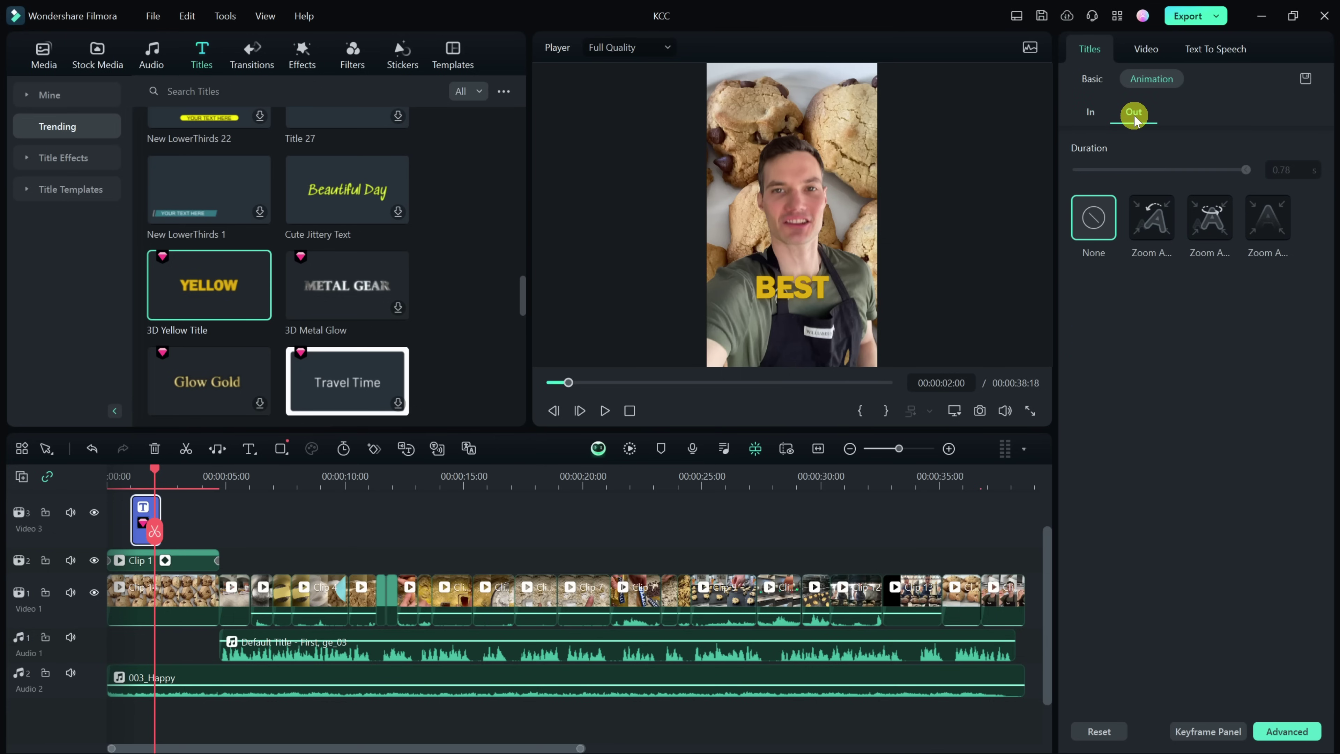
pyautogui.click(1273, 223)
pyautogui.click(124, 480)
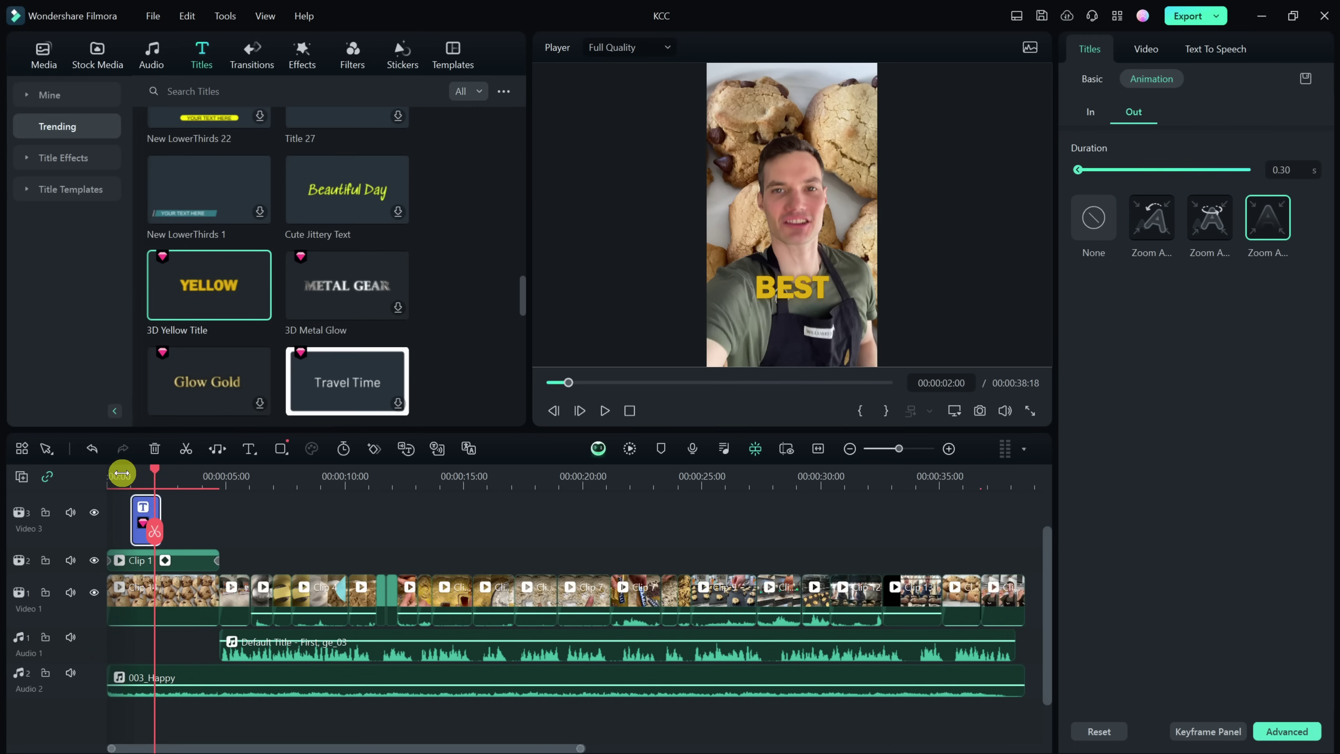
pyautogui.press('space')
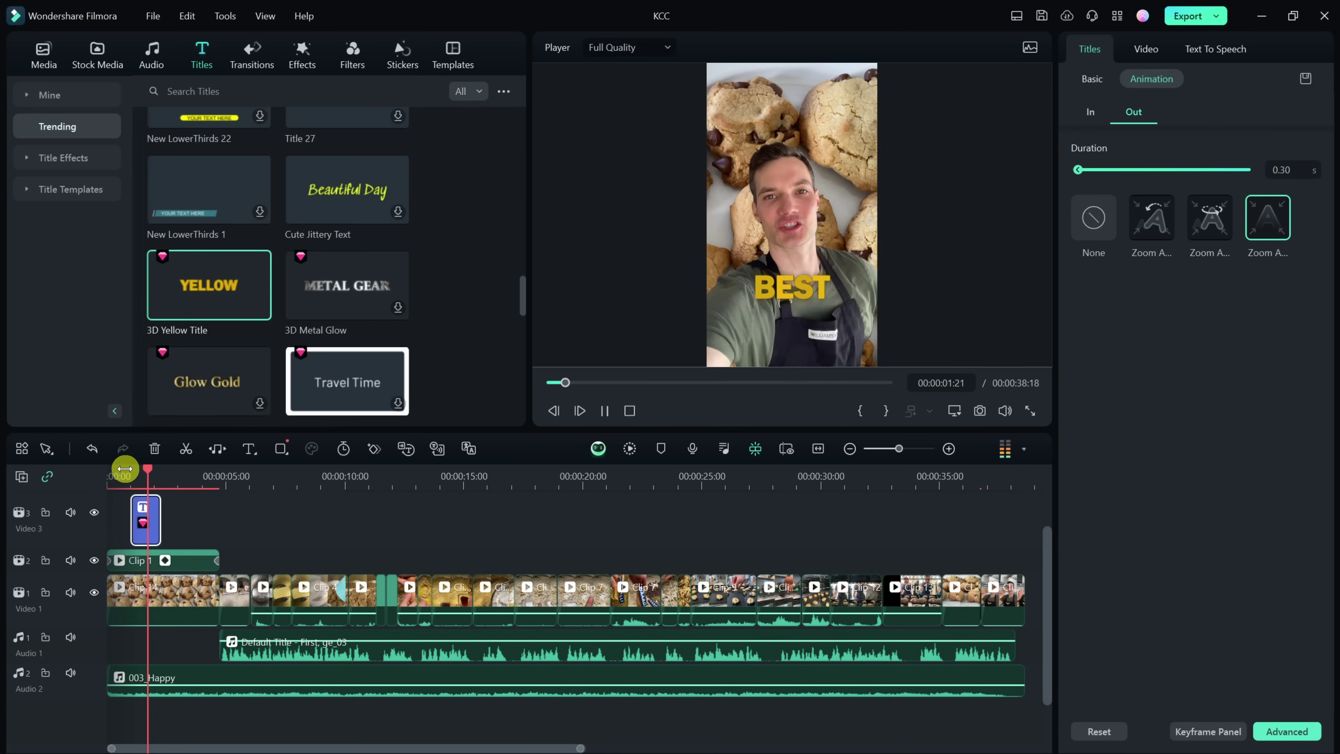
pyautogui.press('space')
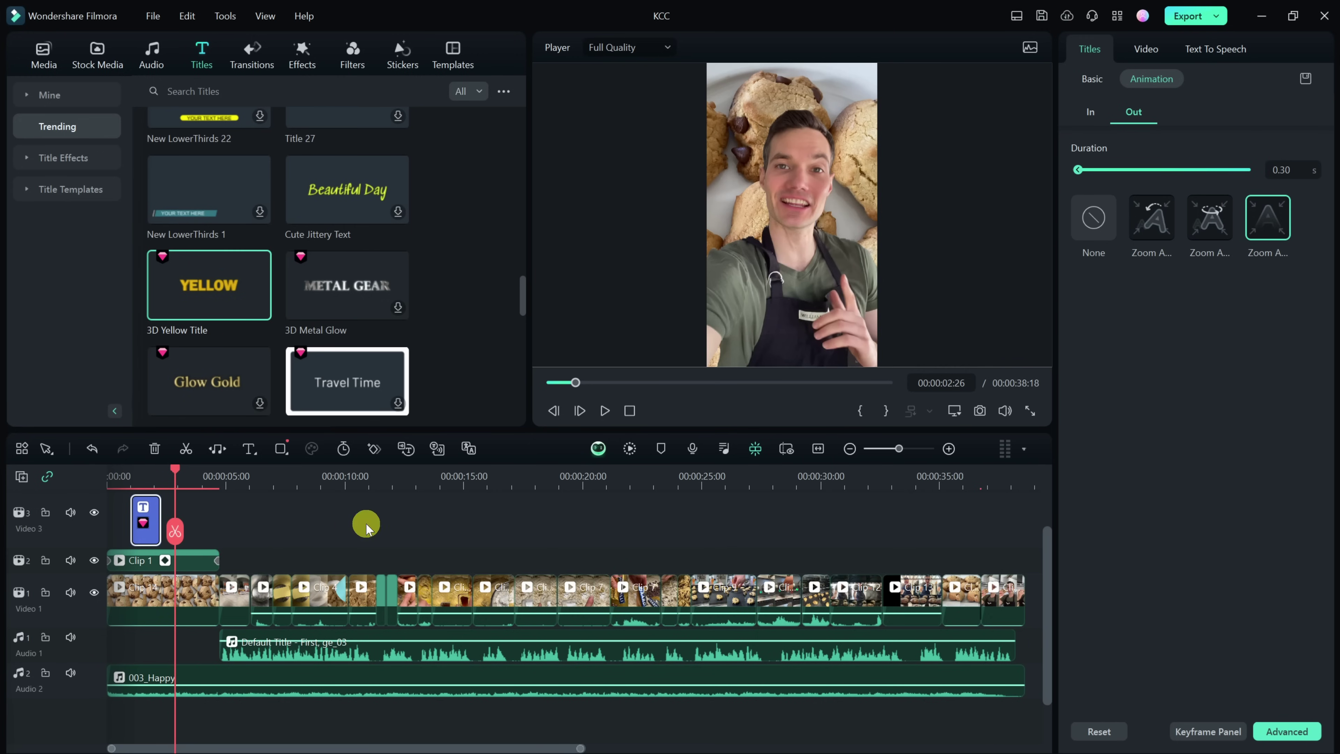
# Step: Add a Warp Zoom 6 transition at the Video 1 cut near 00:00:35:00 and preview it
pyautogui.click(933, 475)
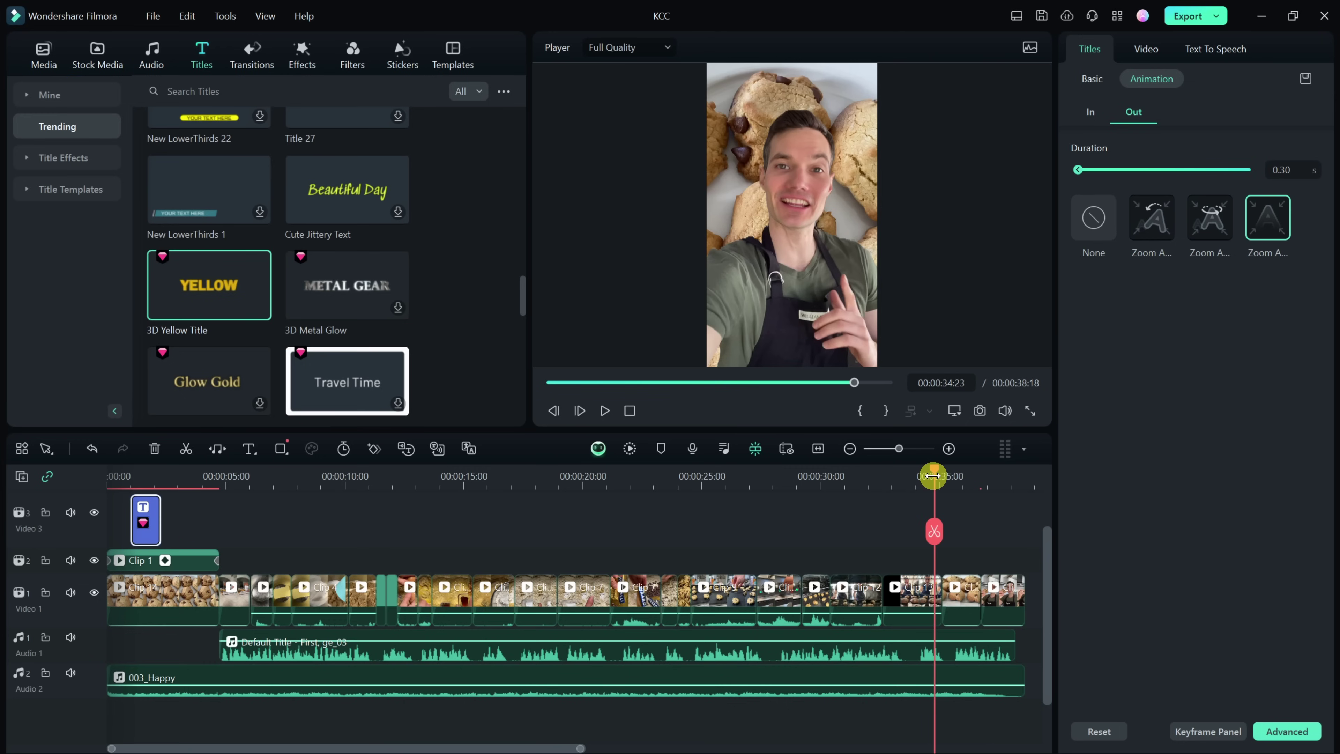
pyautogui.press('space')
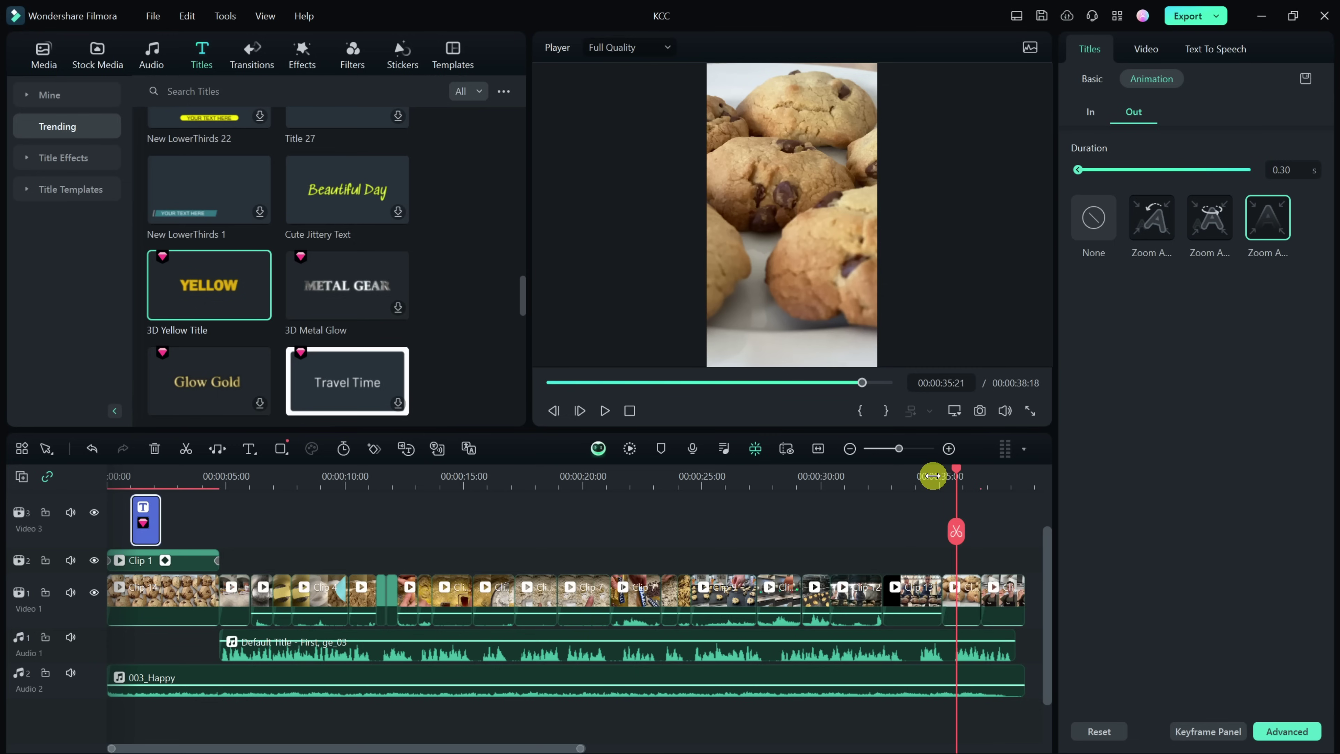
pyautogui.click(257, 57)
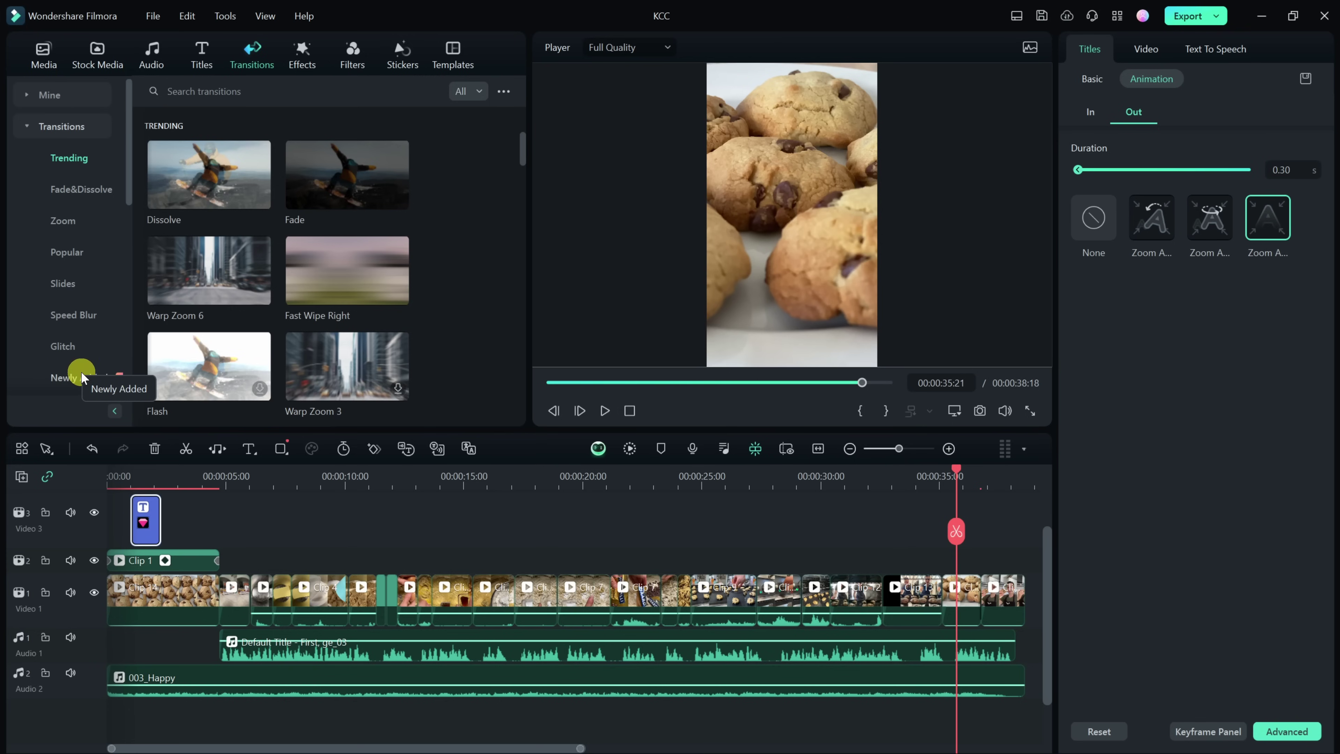
pyautogui.click(208, 270)
pyautogui.moveTo(208, 270); pyautogui.dragTo(940, 622)
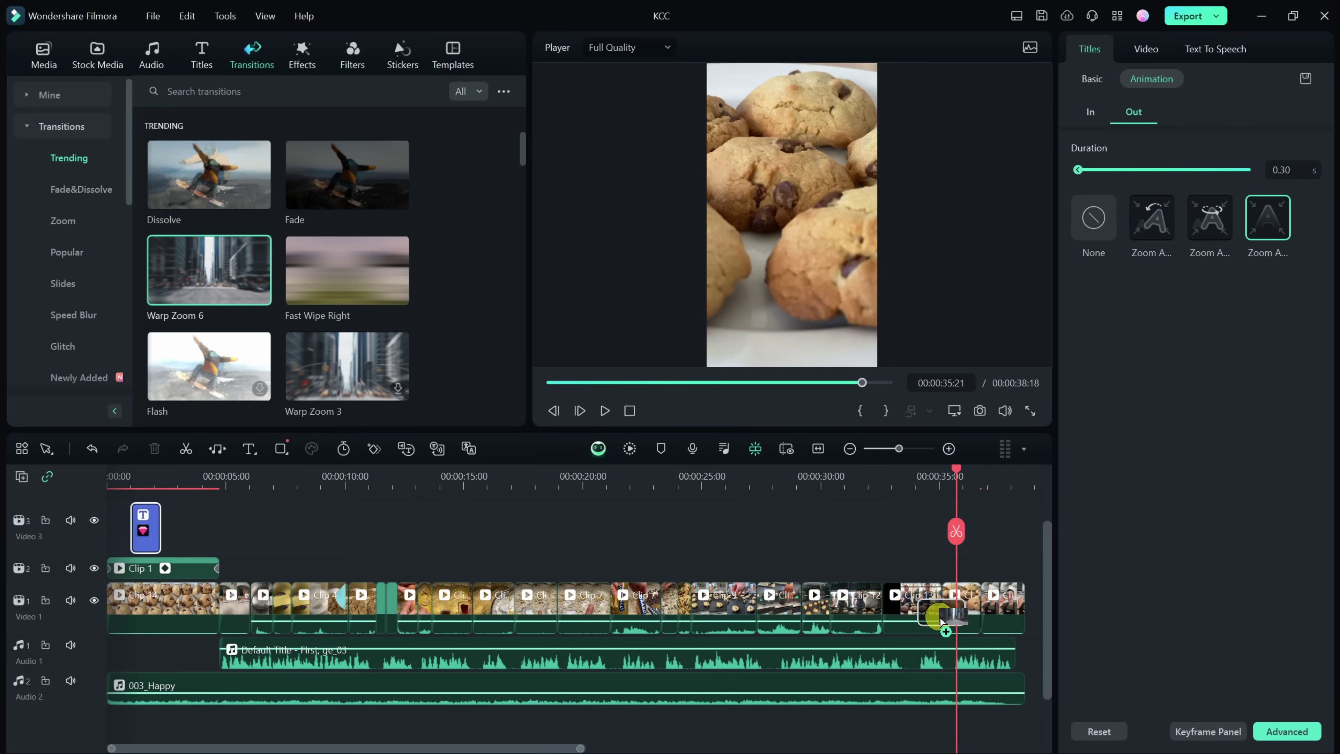
pyautogui.moveTo(940, 622); pyautogui.dragTo(940, 622)
pyautogui.click(918, 472)
pyautogui.press('space')
pyautogui.press('space')
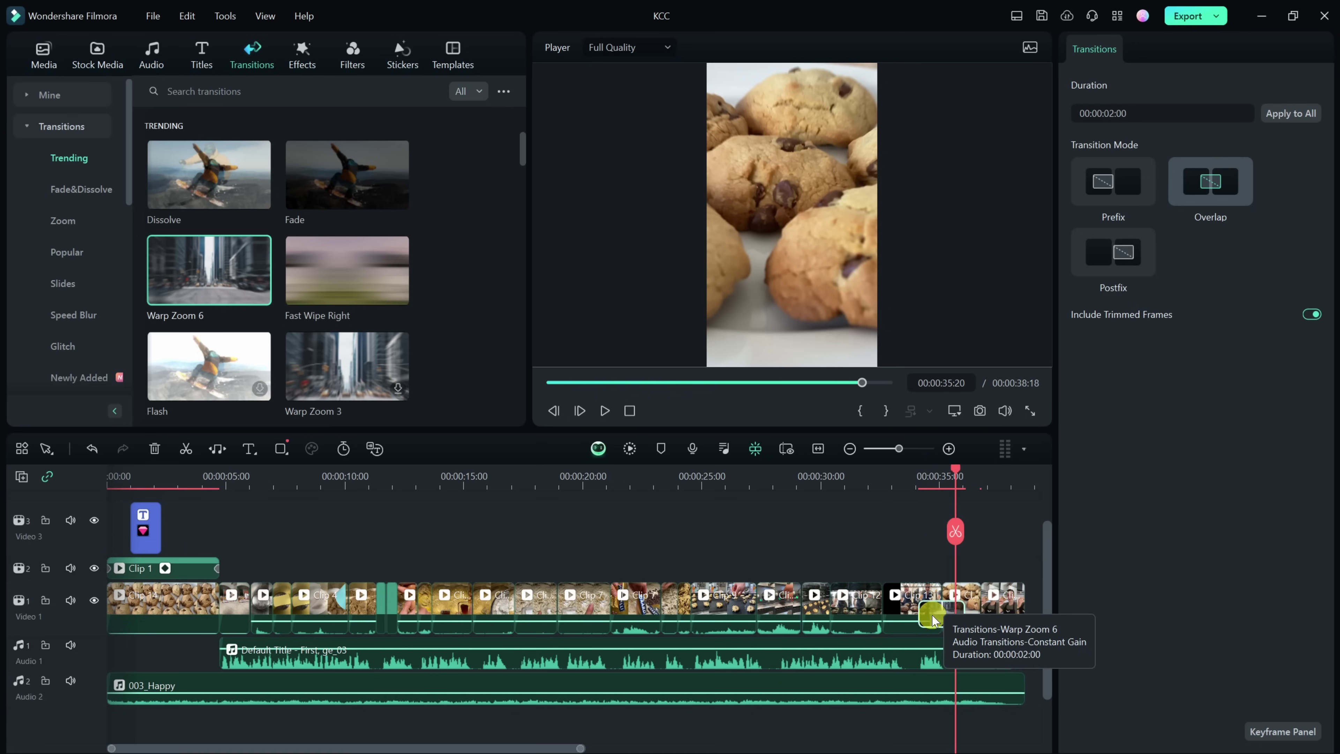
# Step: Shorten the Warp Zoom 6 transition to 1 second and play across the cut to check it
pyautogui.moveTo(919, 612); pyautogui.dragTo(928, 613)
pyautogui.click(920, 476)
pyautogui.press('space')
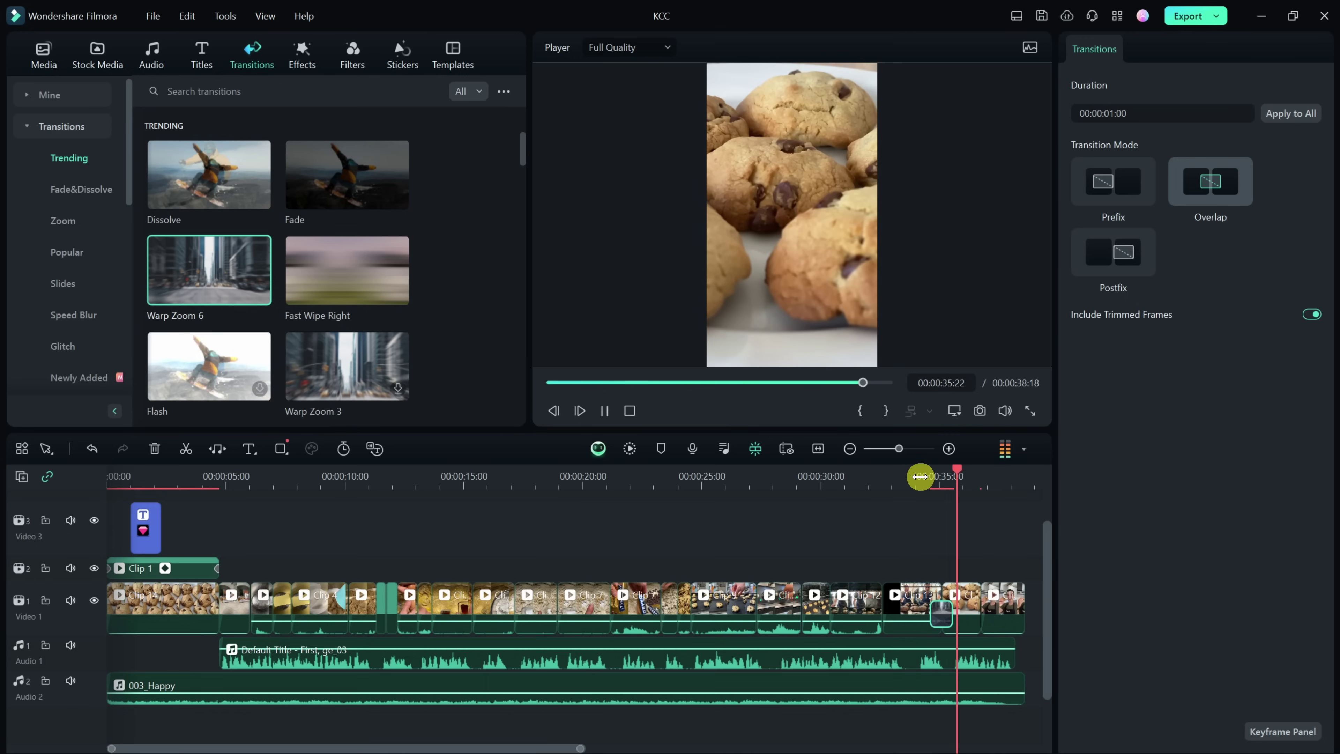
pyautogui.press('space')
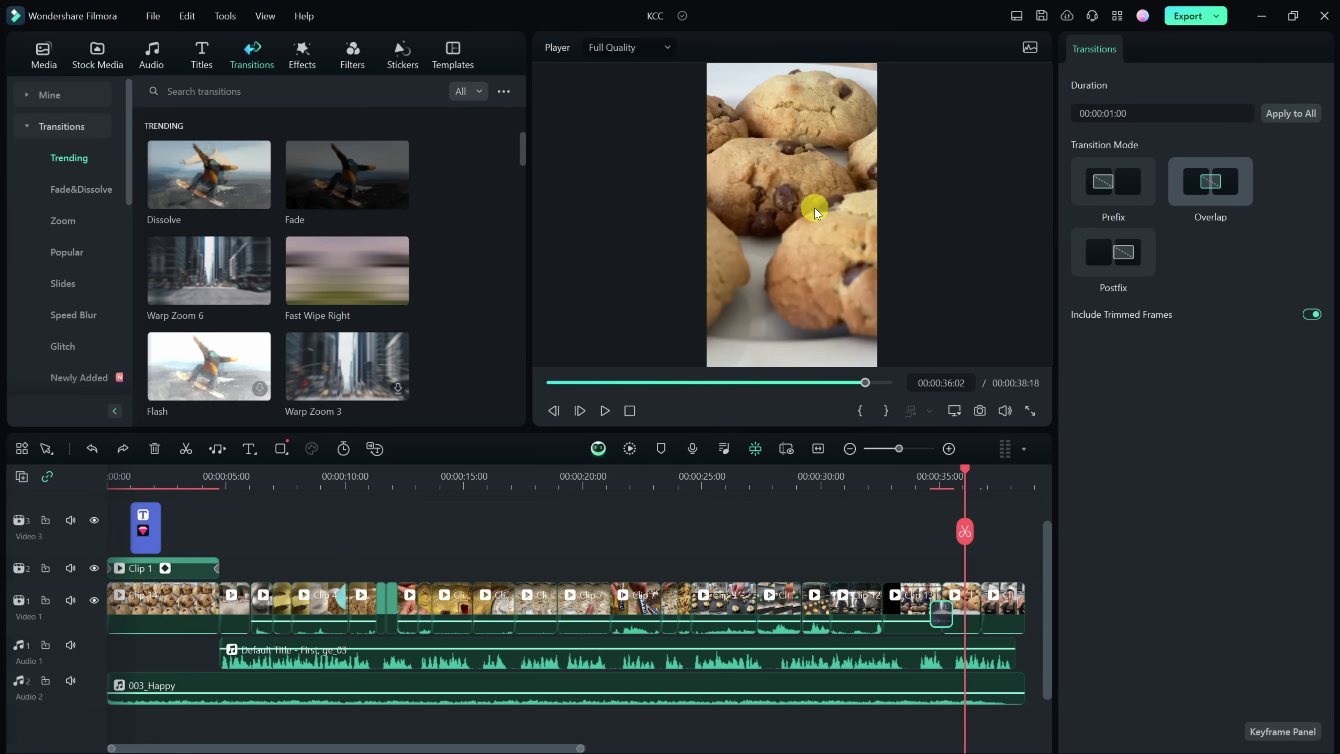
# Step: Look through the Body, Video and Audio Effects categories and the NewBlue FX and Boris FX collections
pyautogui.click(306, 52)
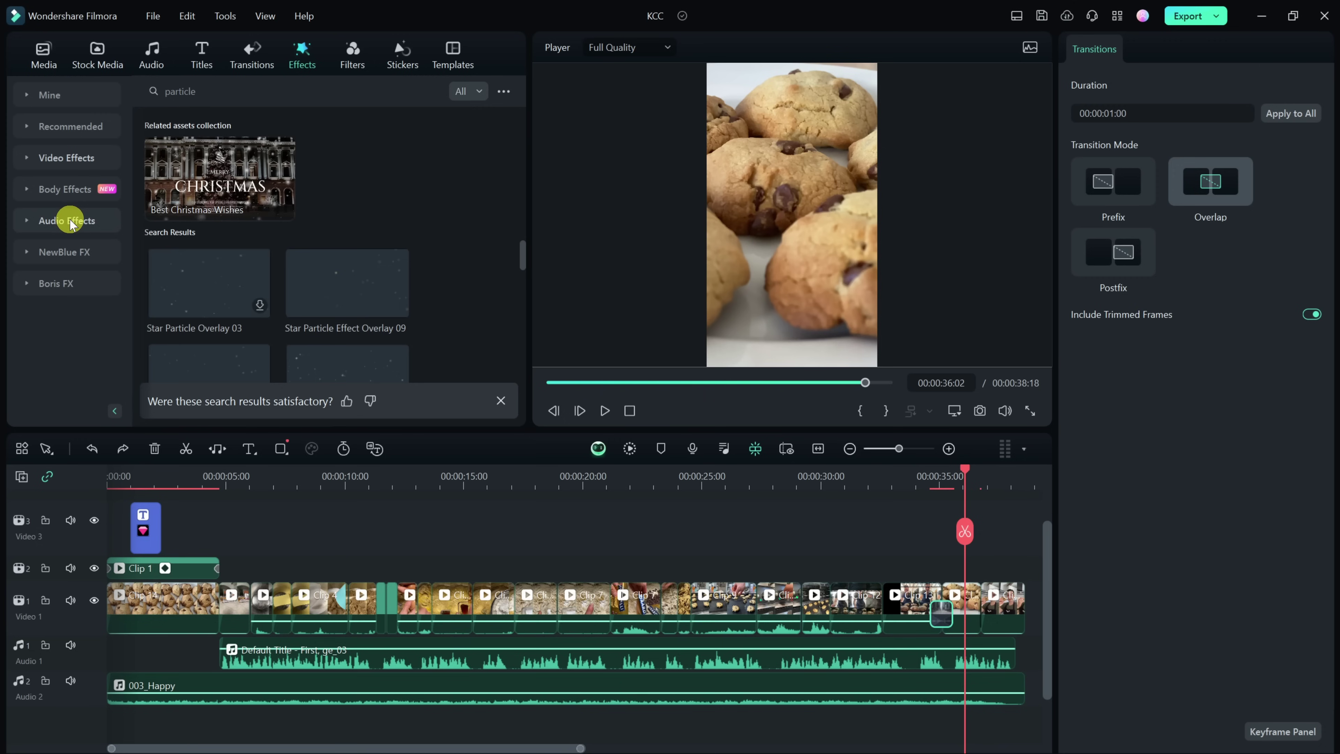
pyautogui.click(70, 193)
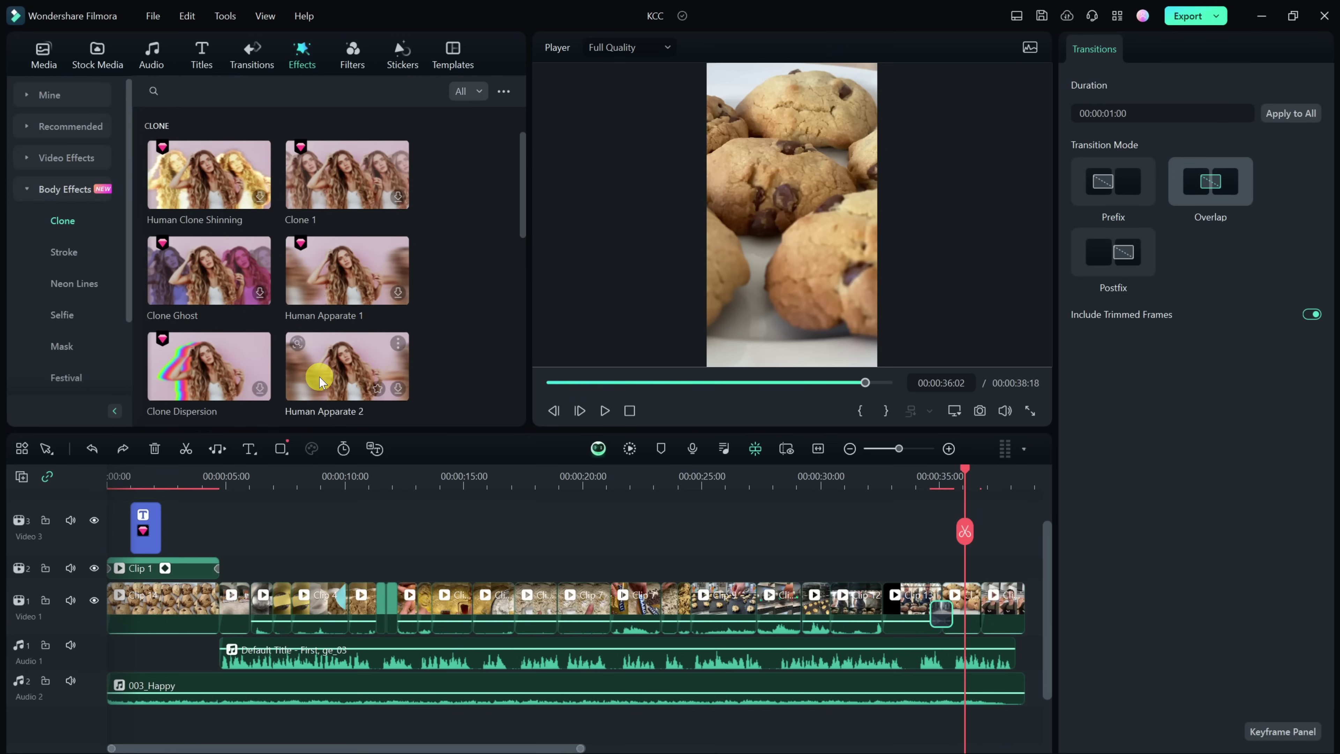
pyautogui.click(63, 159)
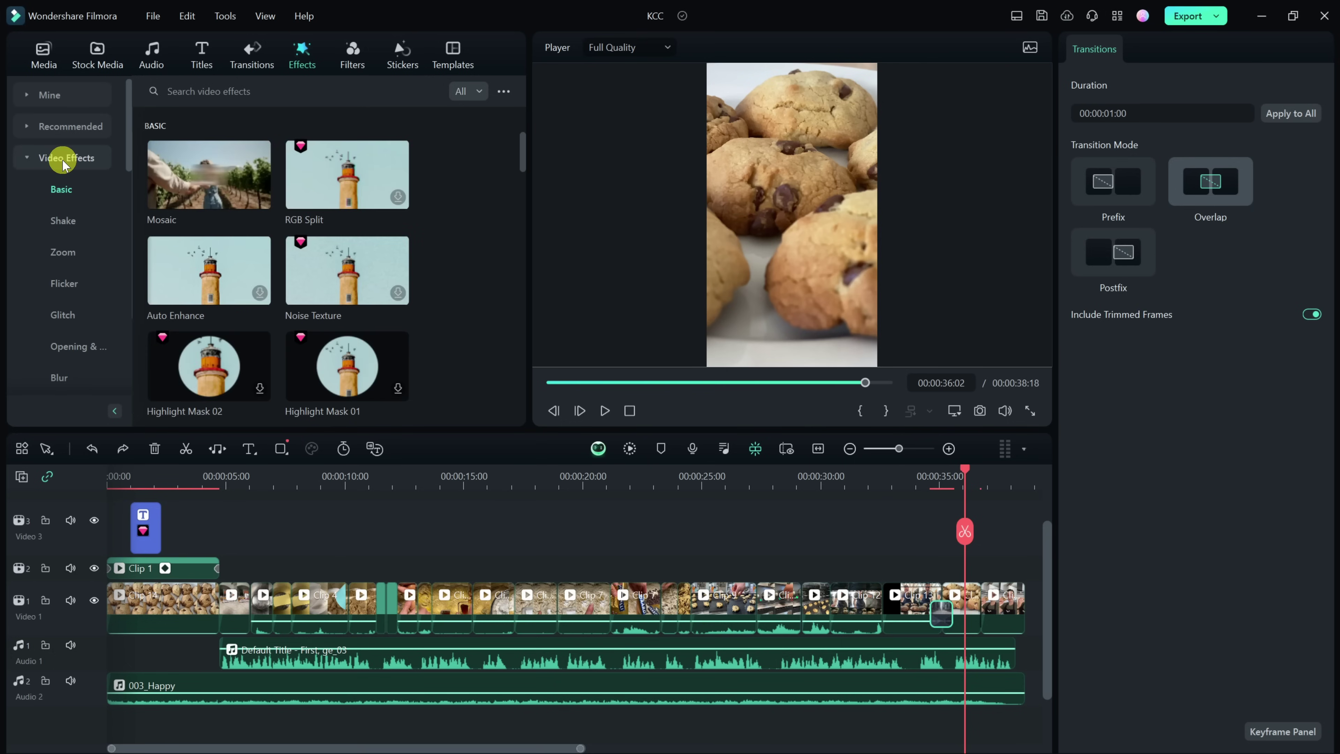
pyautogui.scroll(-10, 63, 166)
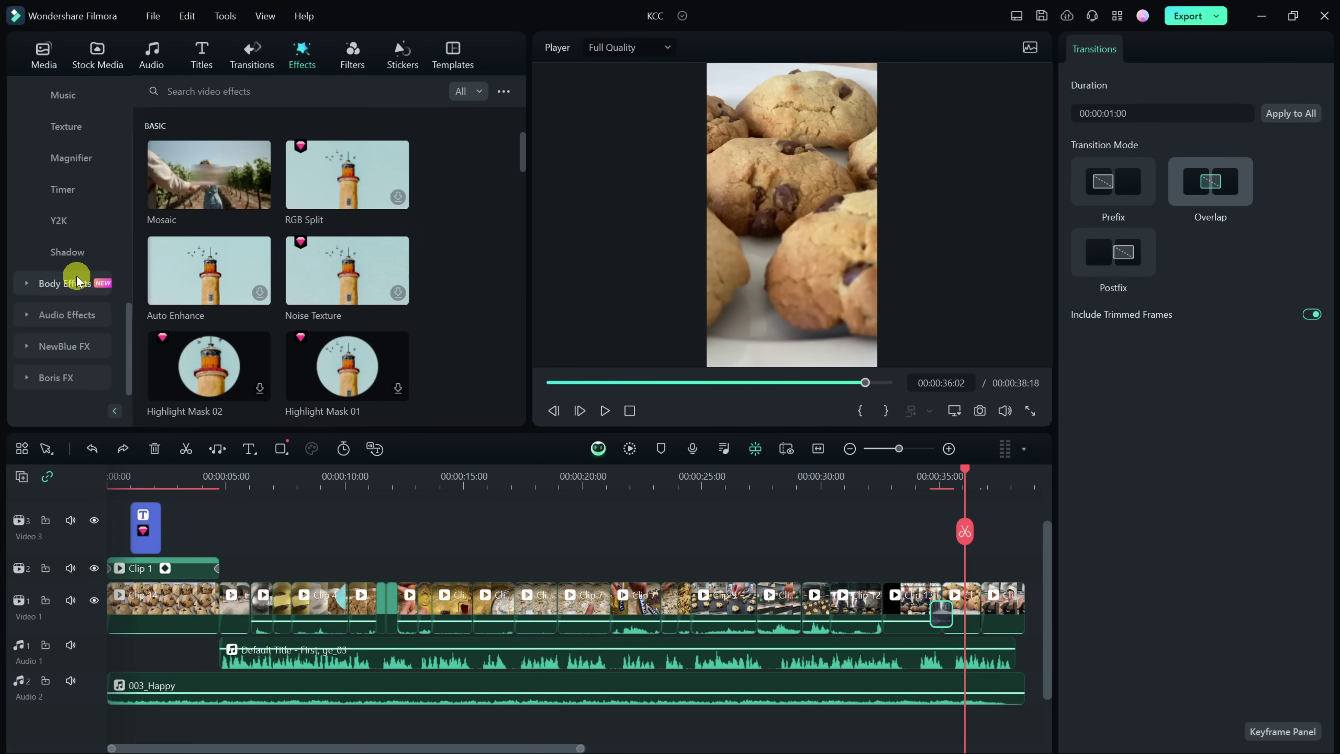
pyautogui.click(79, 315)
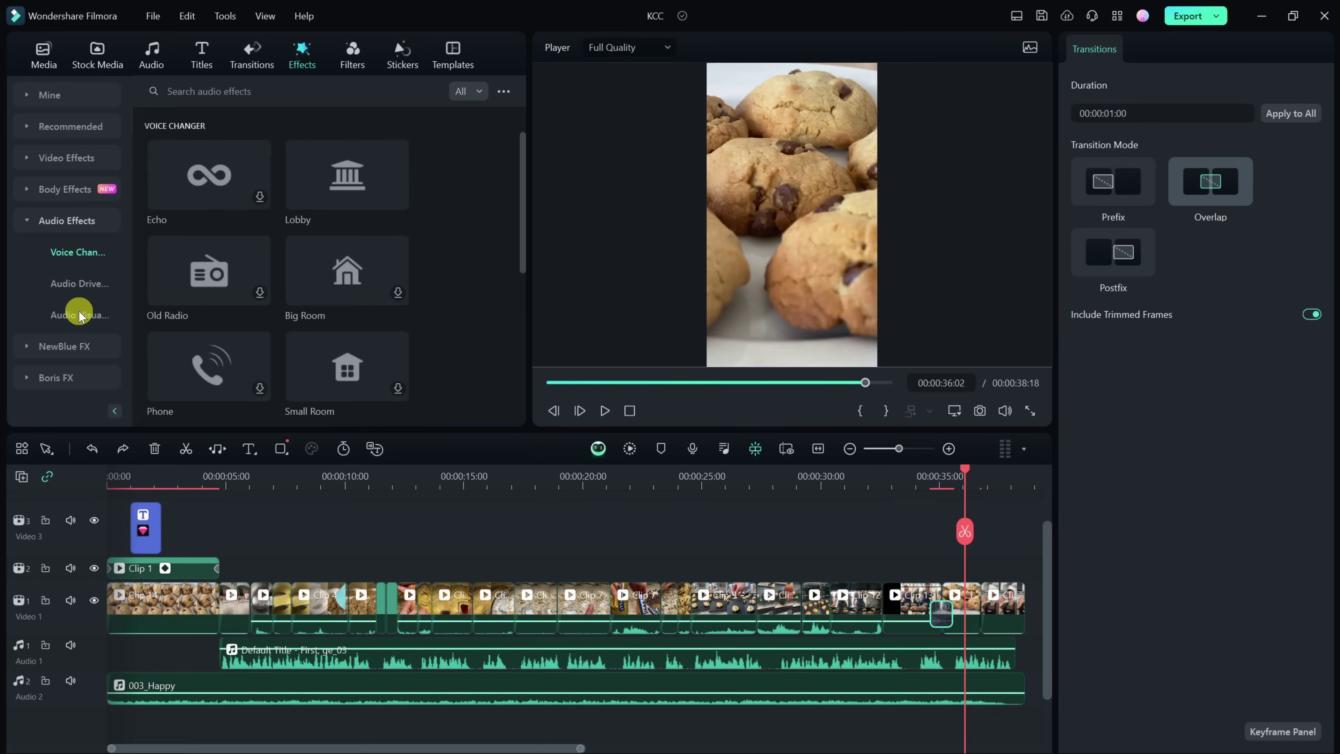
pyautogui.click(65, 345)
pyautogui.scroll(-2, 63, 252)
pyautogui.click(76, 377)
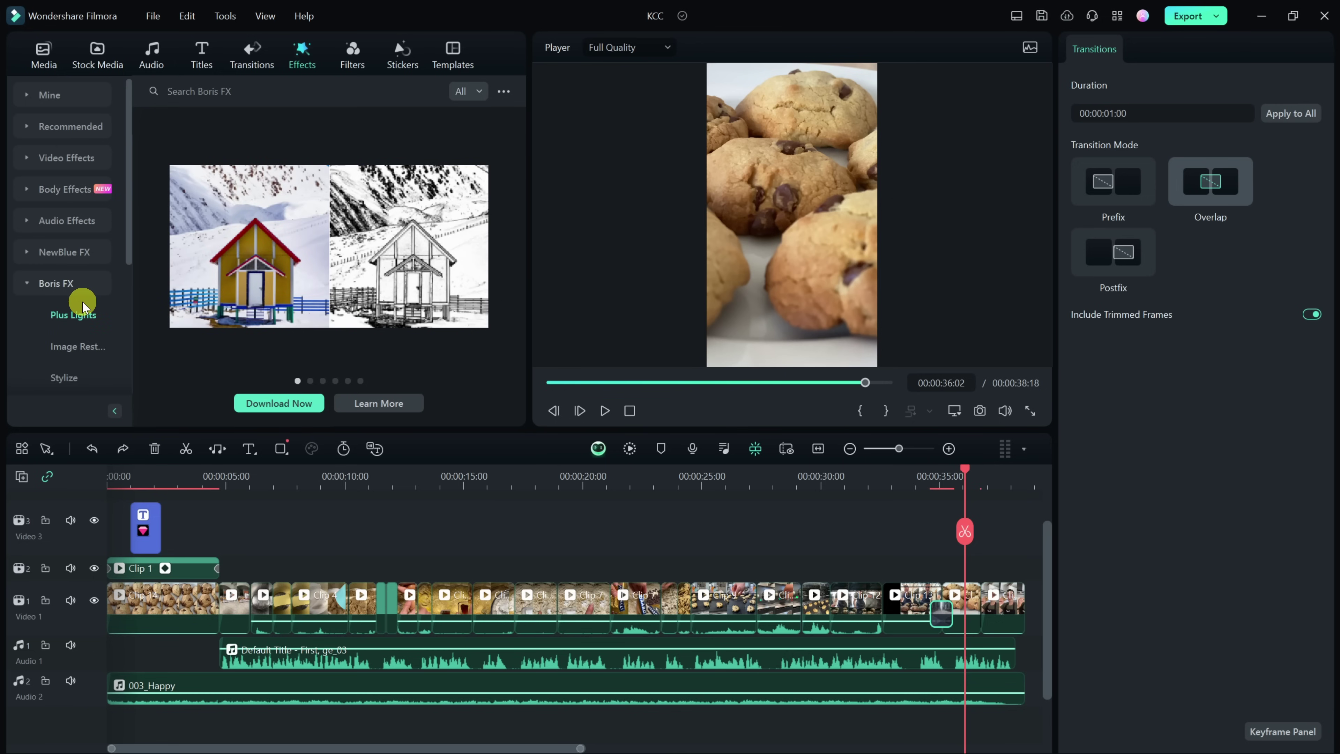
pyautogui.scroll(-7, 83, 305)
pyautogui.scroll(7, 85, 312)
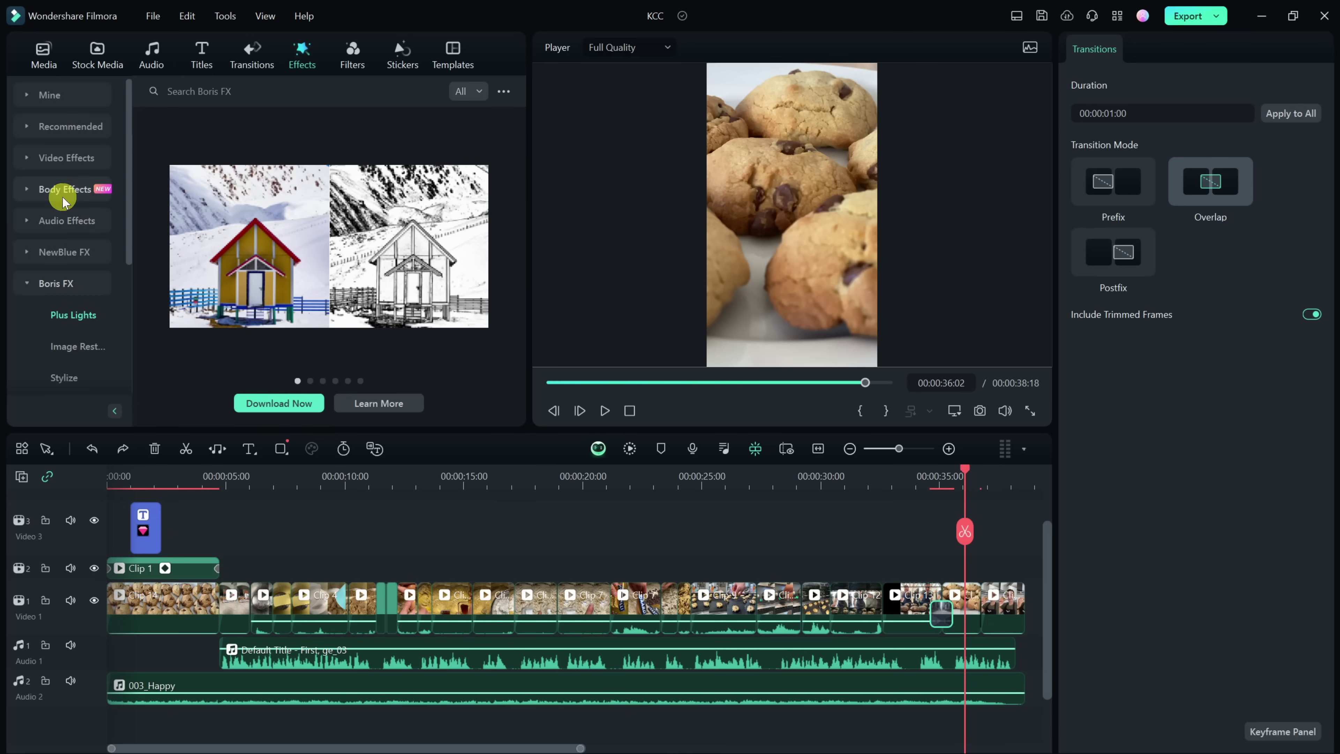
# Step: Search the video effects for "particle" and look over the star particle overlays
pyautogui.click(73, 158)
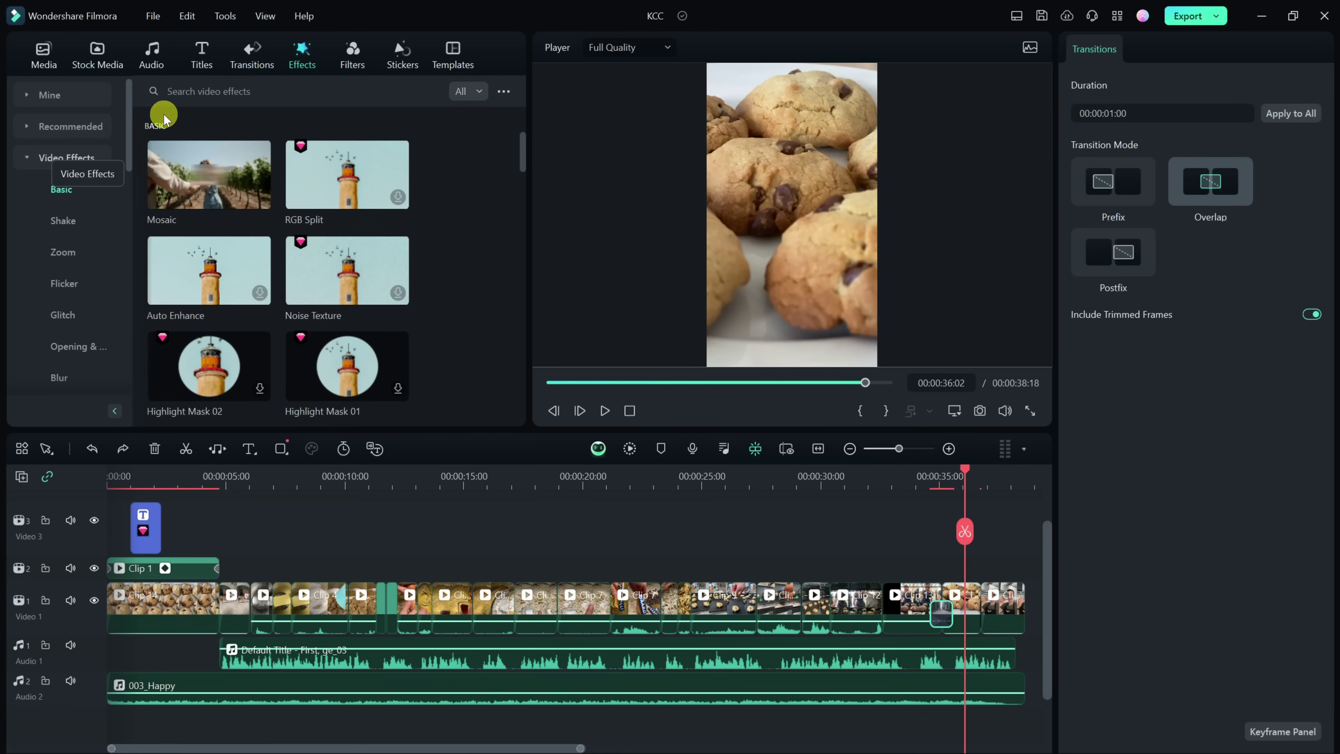
pyautogui.click(209, 91)
pyautogui.write('particle')
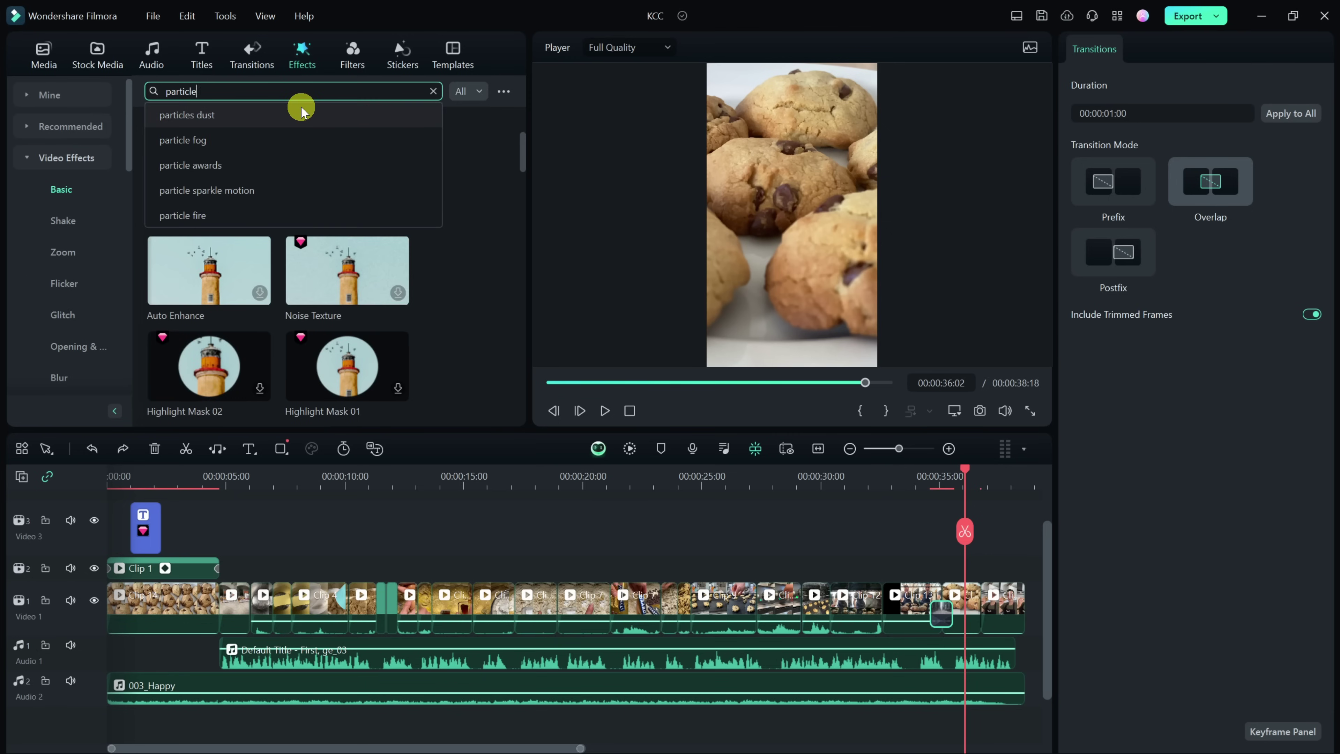
pyautogui.press('Return')
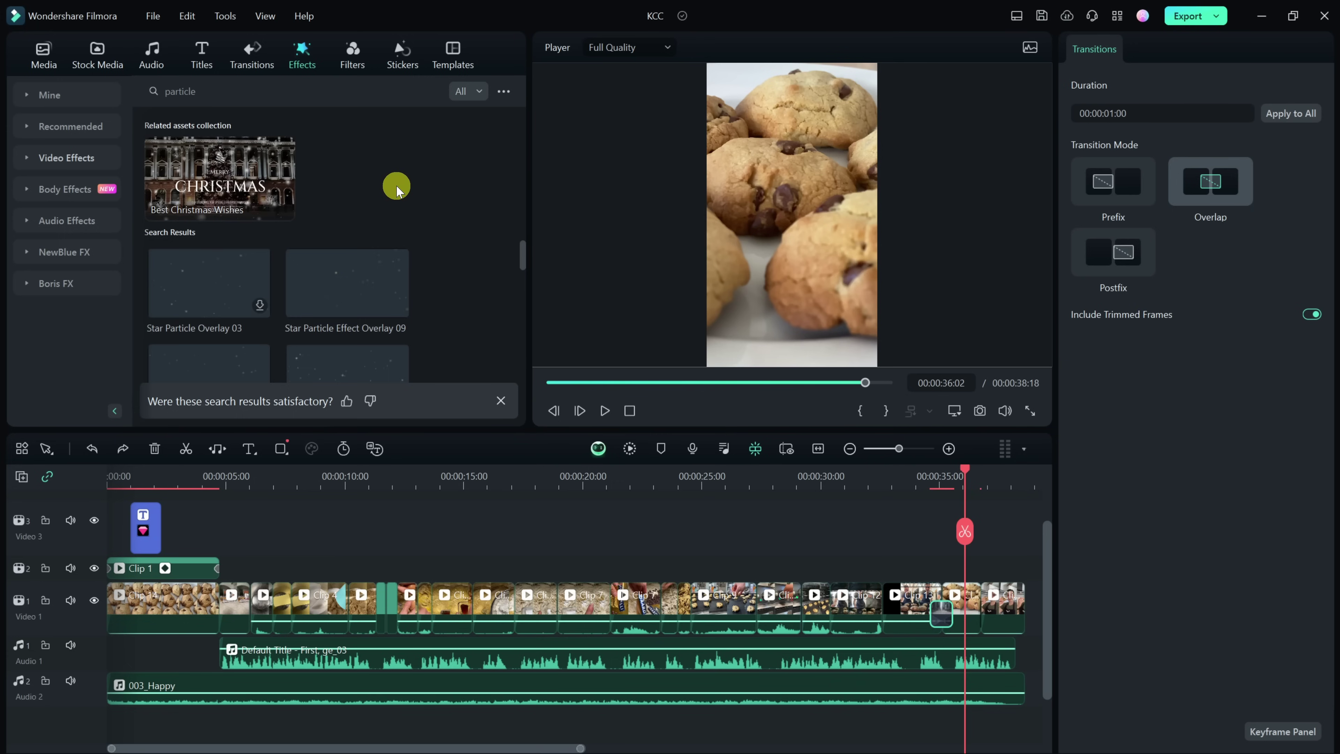
pyautogui.scroll(-6, 391, 245)
pyautogui.scroll(3, 455, 261)
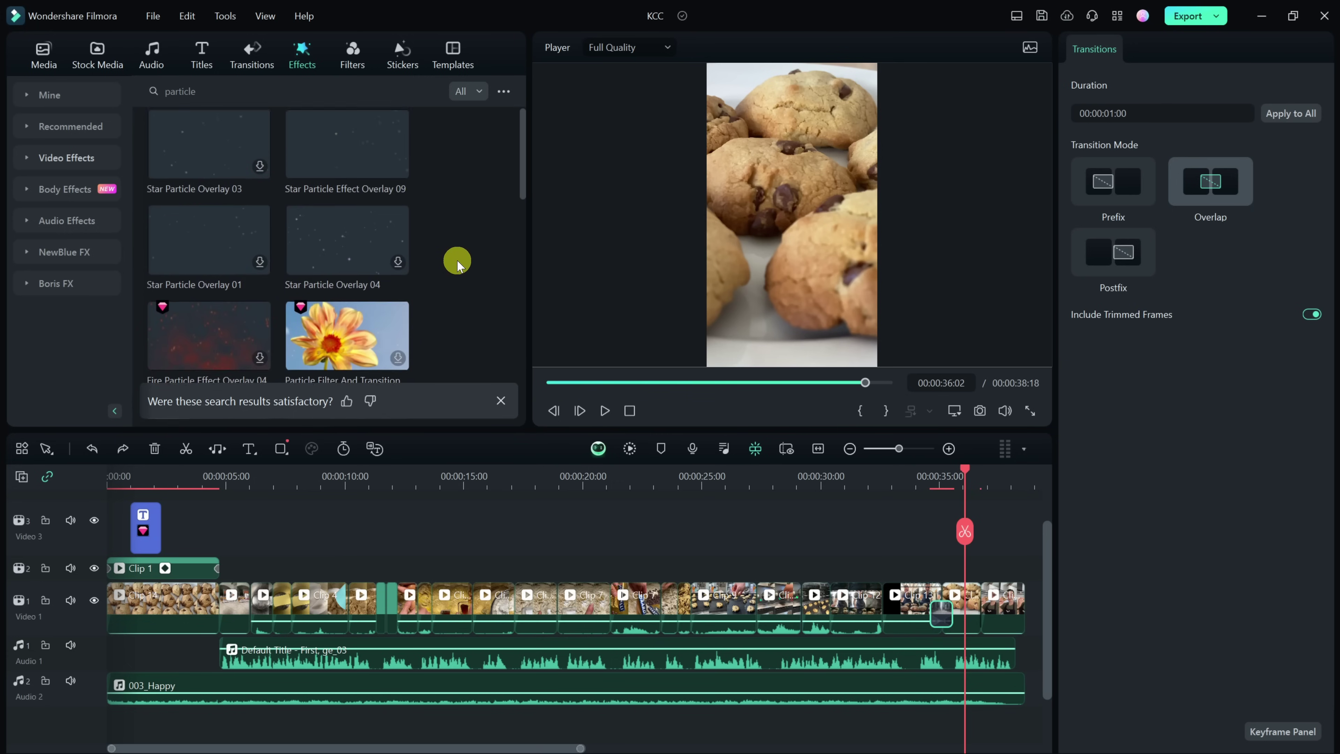
pyautogui.scroll(3, 457, 261)
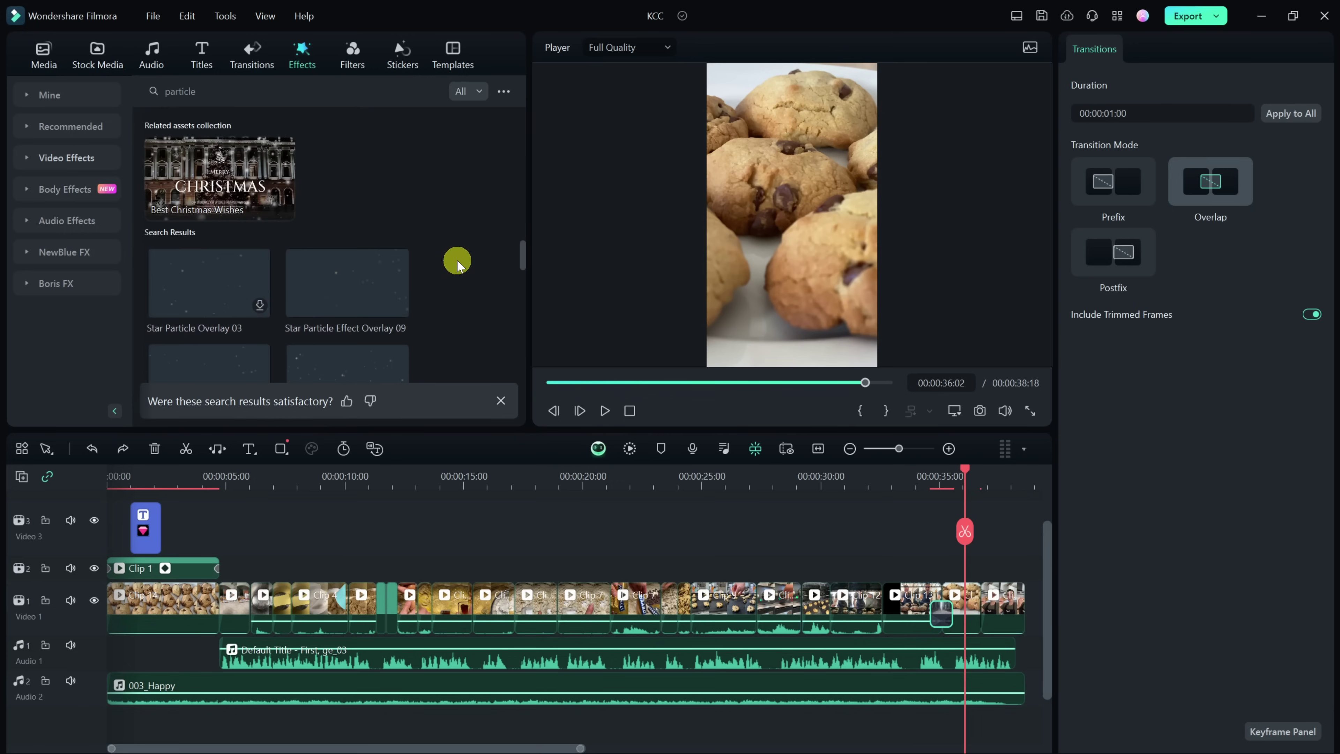
# Step: Apply Star Particle Effect Overlay 09 to the Video 1 clip at 00:00:36:02 and preview it
pyautogui.click(337, 294)
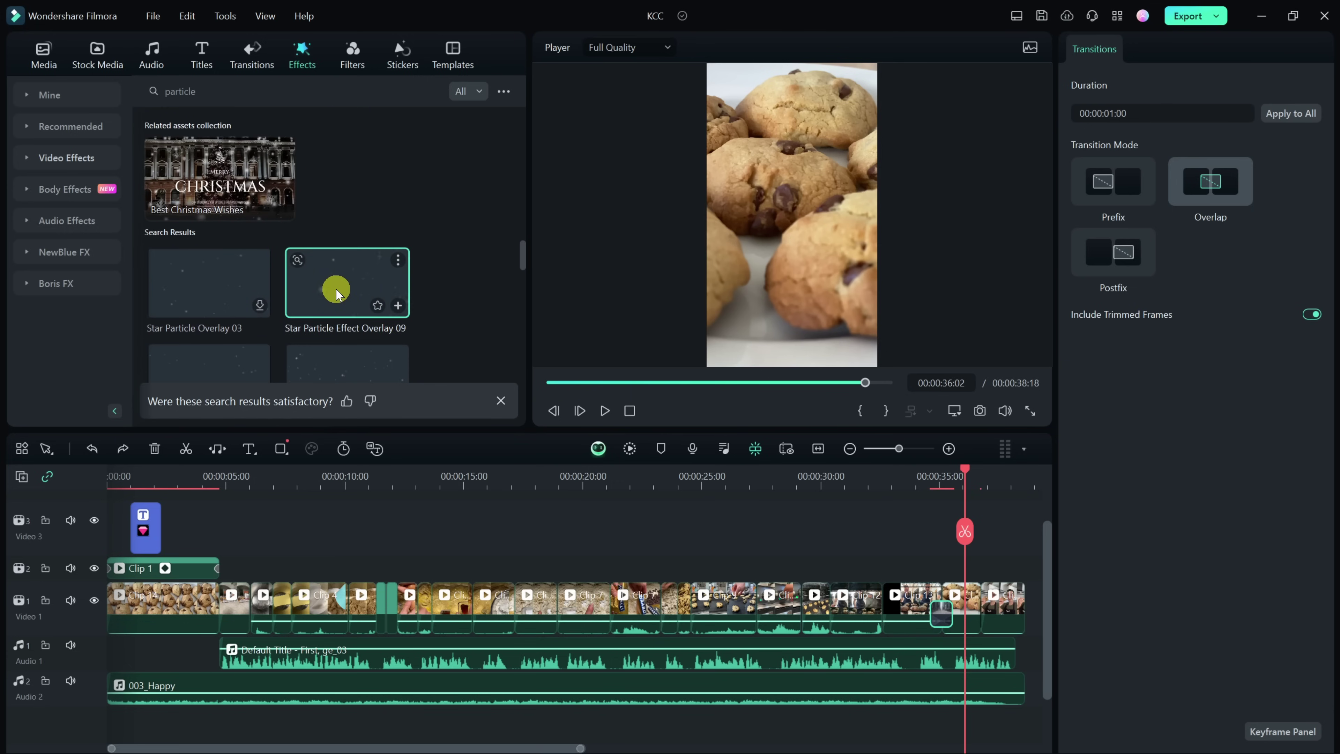
pyautogui.moveTo(337, 294); pyautogui.dragTo(963, 603)
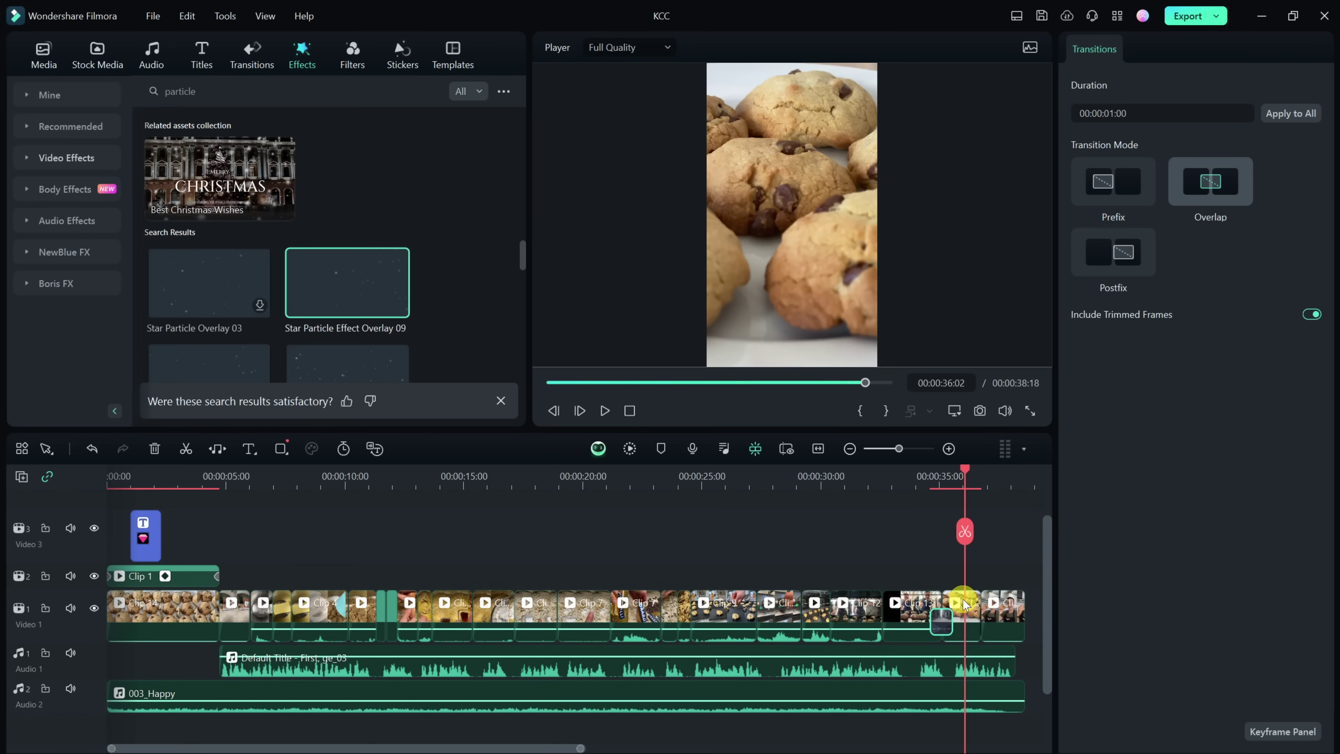
pyautogui.click(956, 471)
pyautogui.press('space')
pyautogui.press('space')
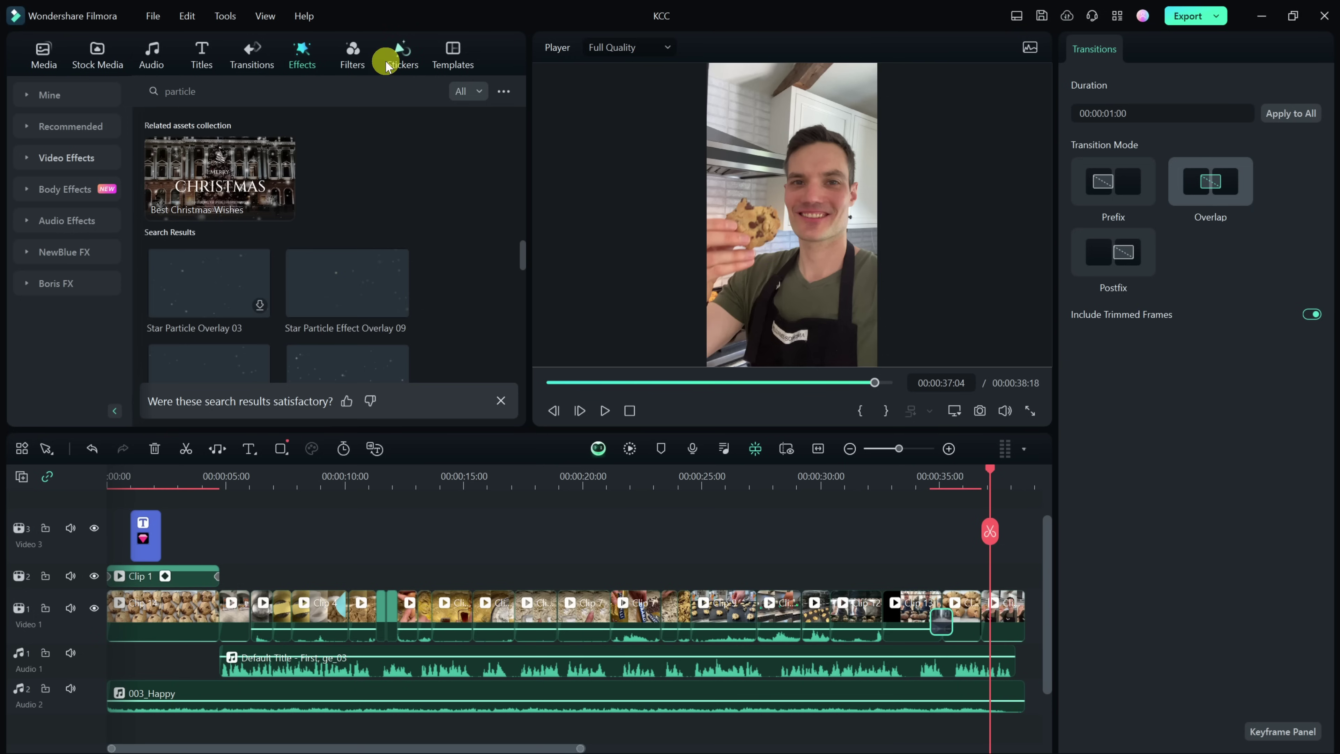
# Step: Browse the trending stickers and place the Wow! sticker on Video 2 above the start of the final clip
pyautogui.click(402, 56)
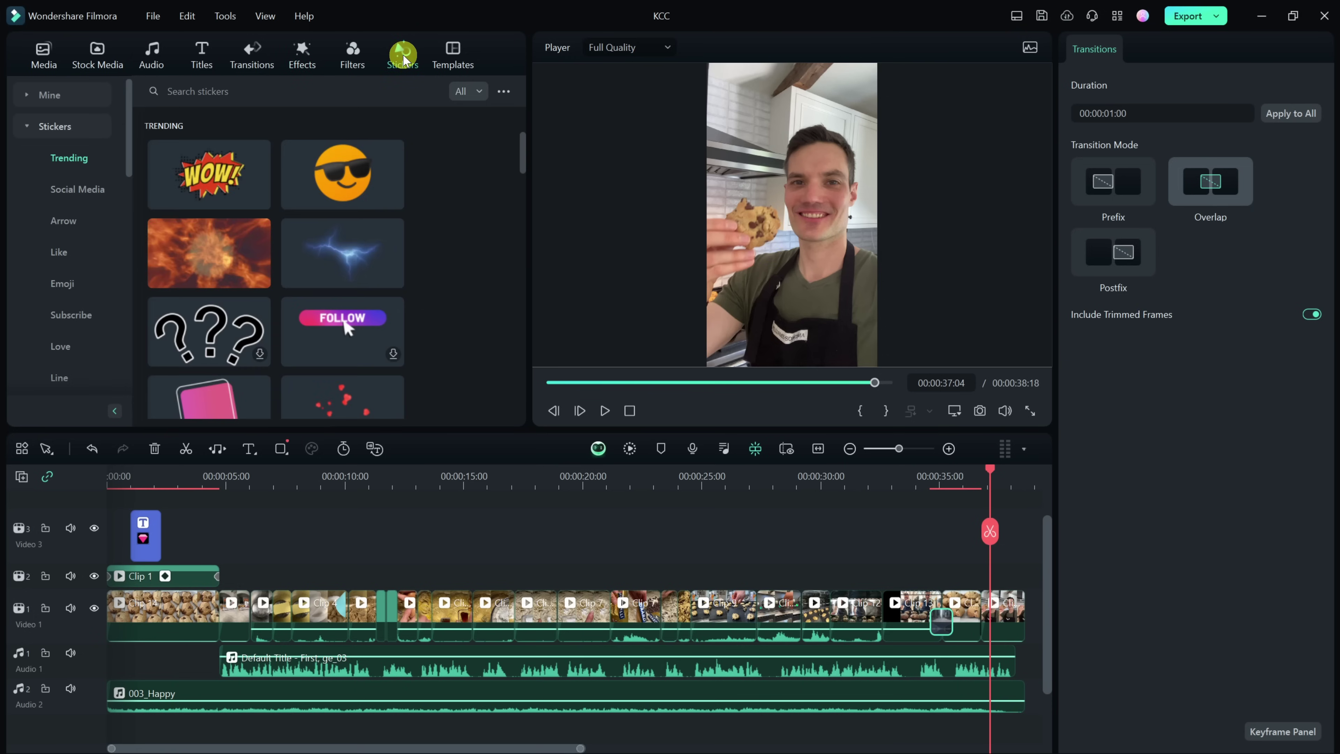
pyautogui.scroll(-4, 343, 174)
pyautogui.scroll(-10, 346, 178)
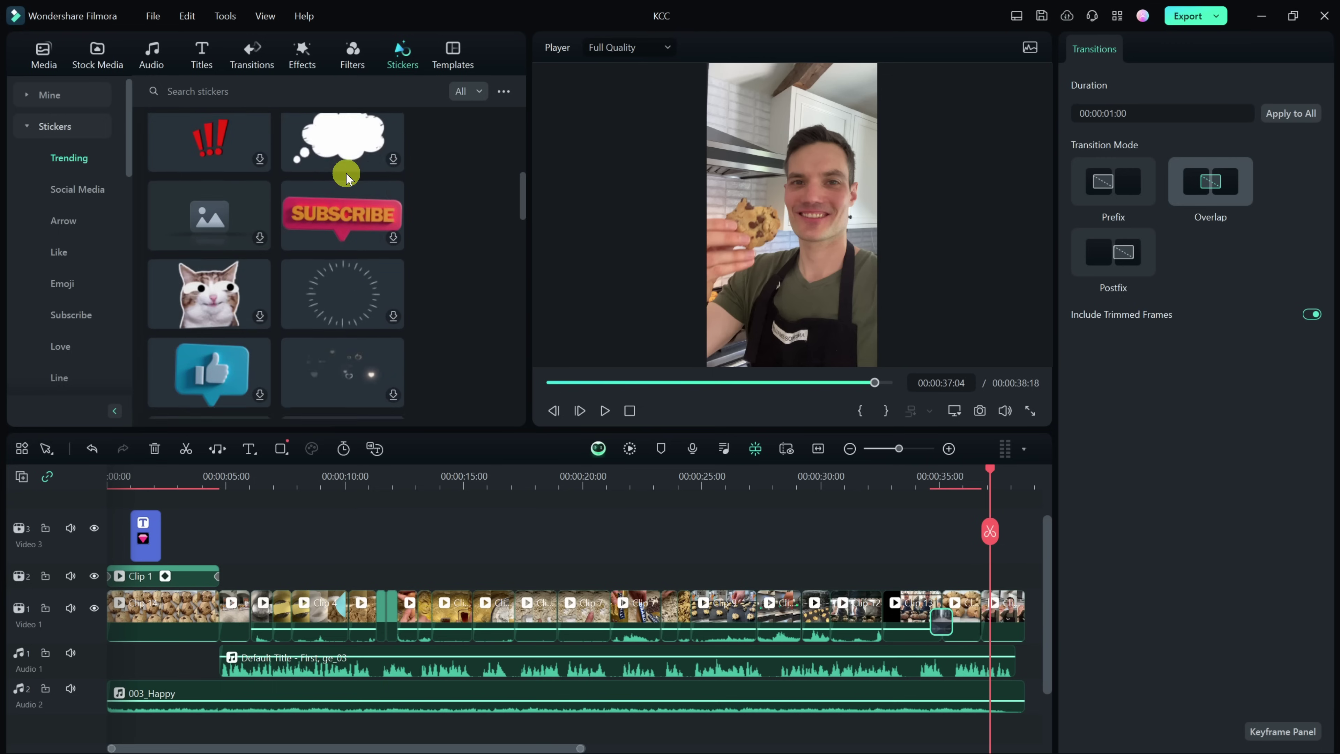
pyautogui.scroll(-2, 424, 221)
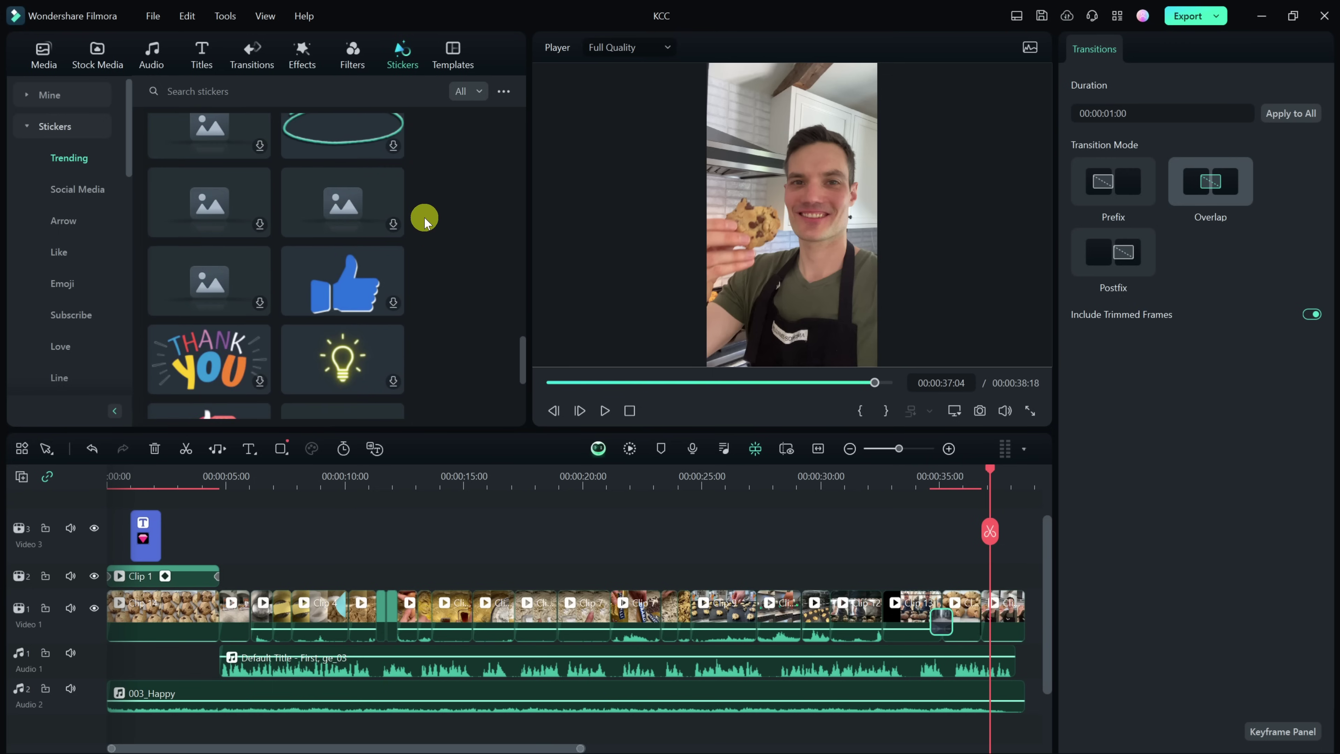
pyautogui.scroll(15, 428, 216)
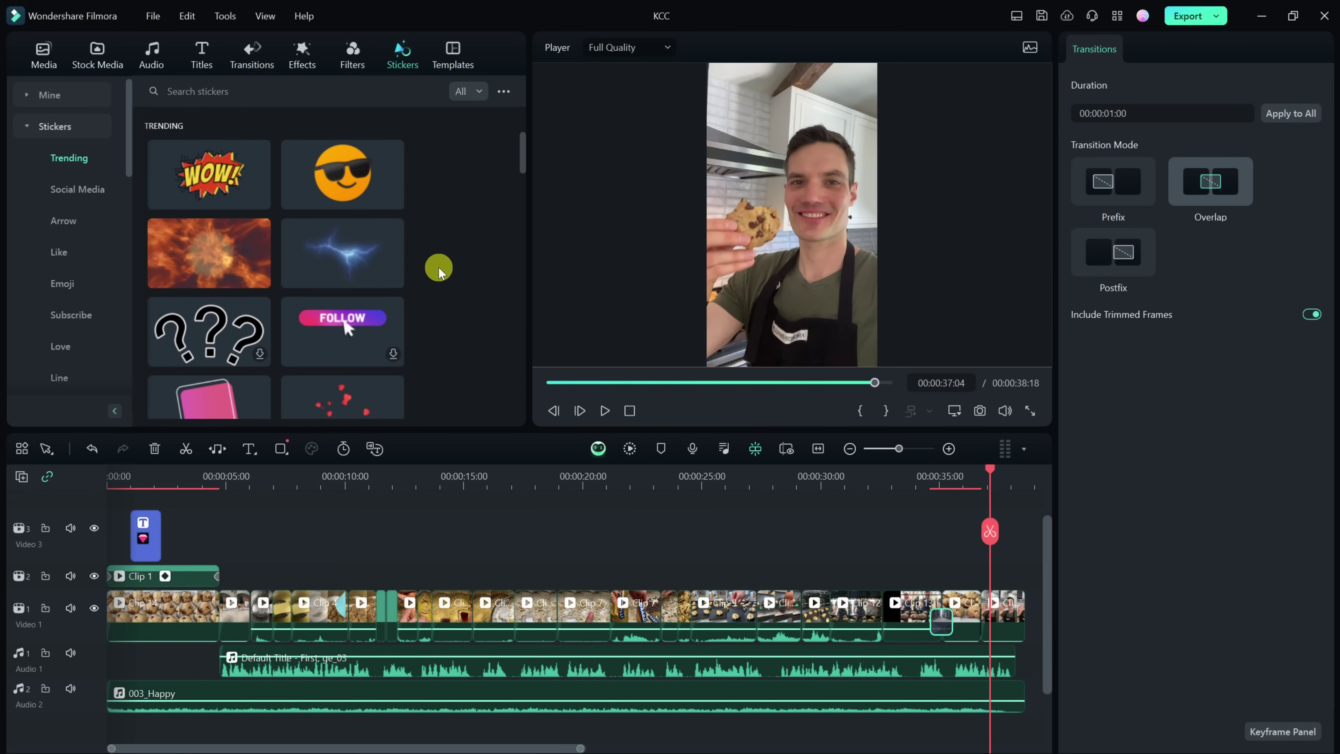
pyautogui.moveTo(183, 192)
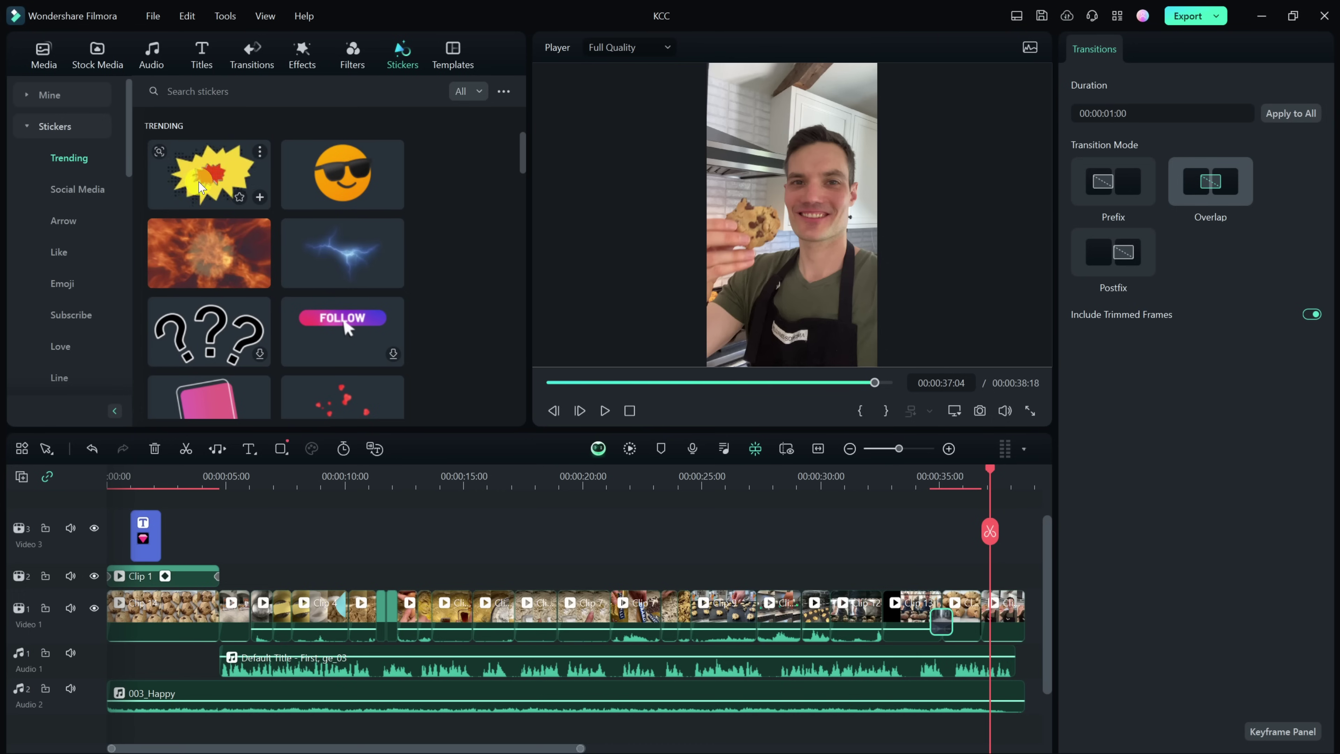
pyautogui.moveTo(200, 194); pyautogui.dragTo(981, 583)
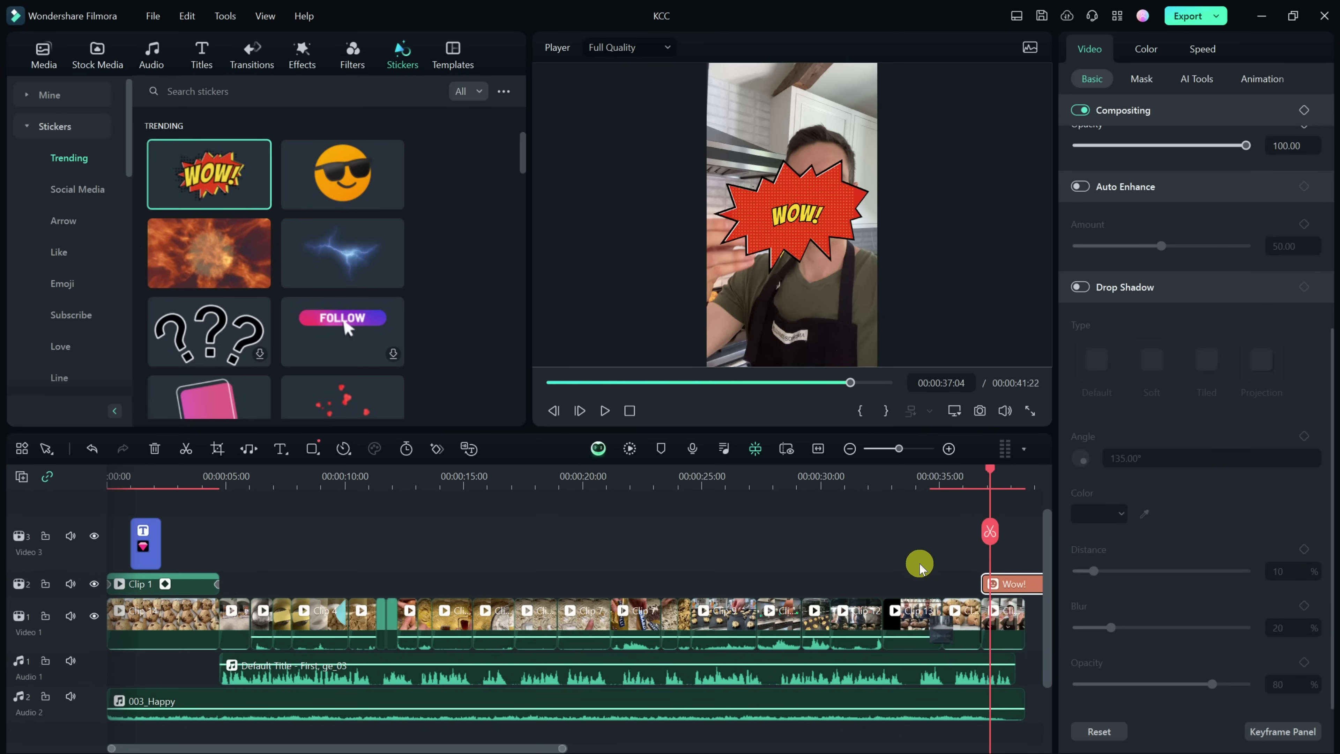
# Step: Trim the end of the Wow! sticker to the end of the last Video 1 clip and preview it
pyautogui.moveTo(532, 747); pyautogui.dragTo(636, 737)
pyautogui.moveTo(887, 586); pyautogui.dragTo(811, 583)
pyautogui.press('space')
pyautogui.press('space')
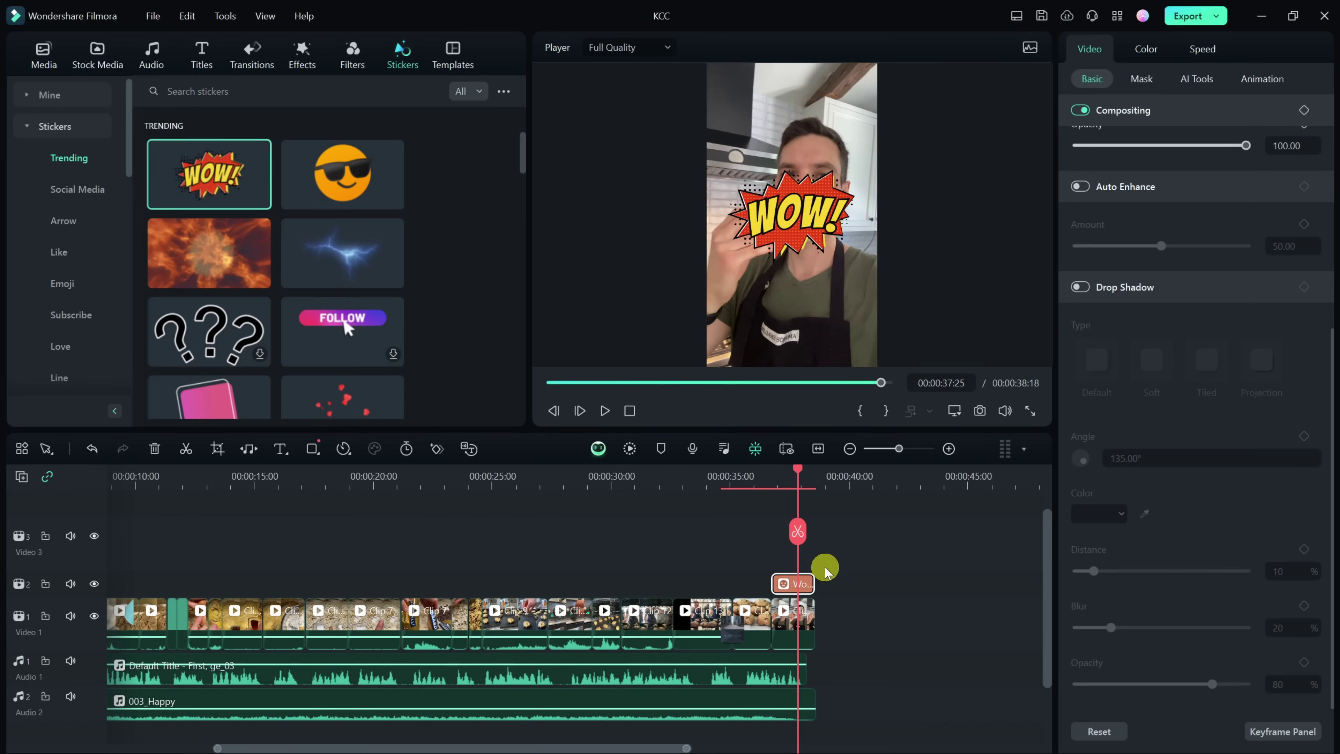
# Step: Shrink the Wow! sticker, position it over the presenter's apron below the cookie, and play the ending
pyautogui.click(790, 219)
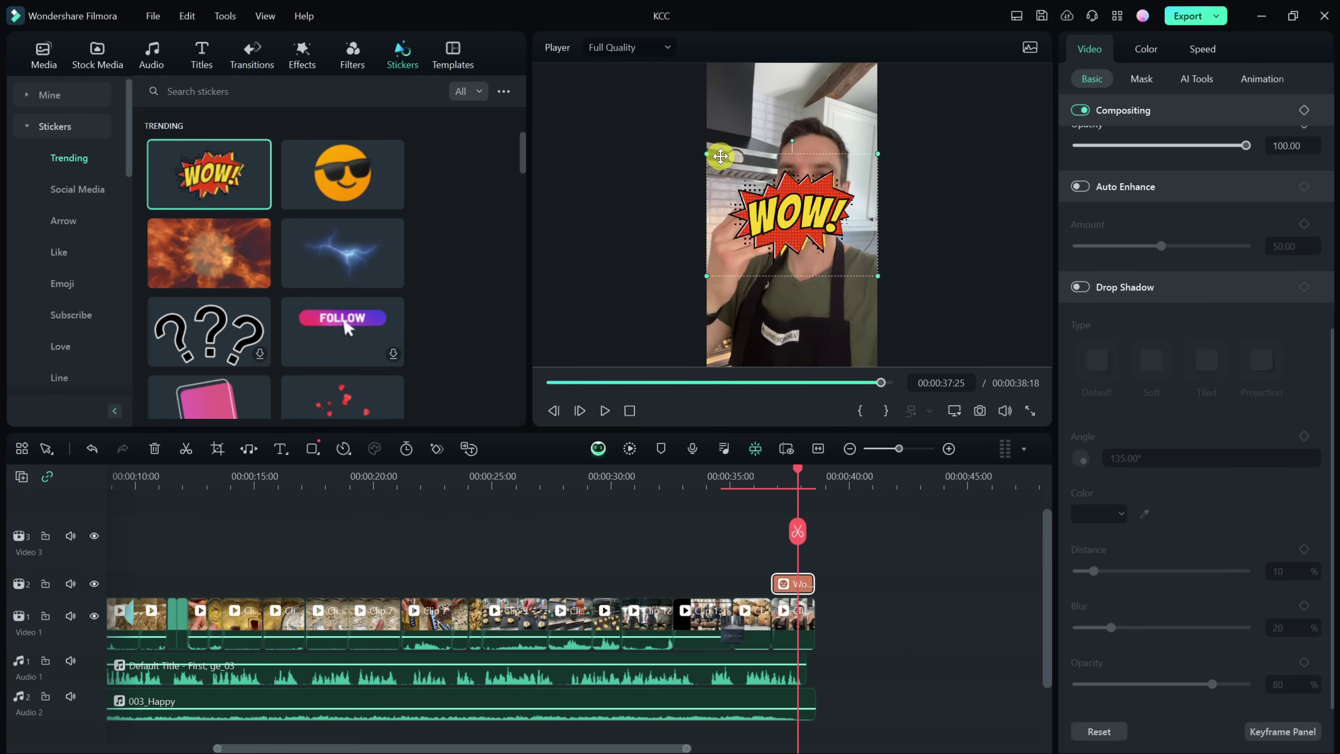
pyautogui.moveTo(705, 154); pyautogui.dragTo(788, 285)
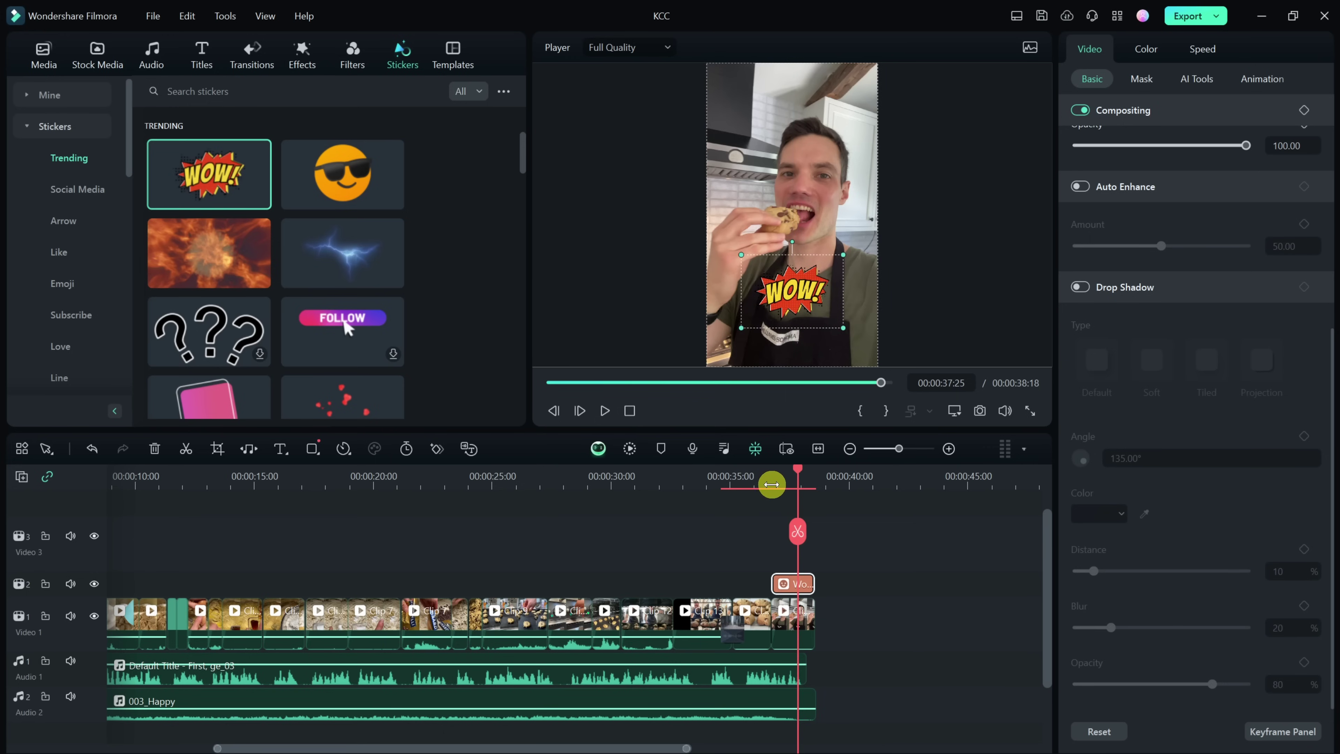
pyautogui.click(763, 475)
pyautogui.press('space')
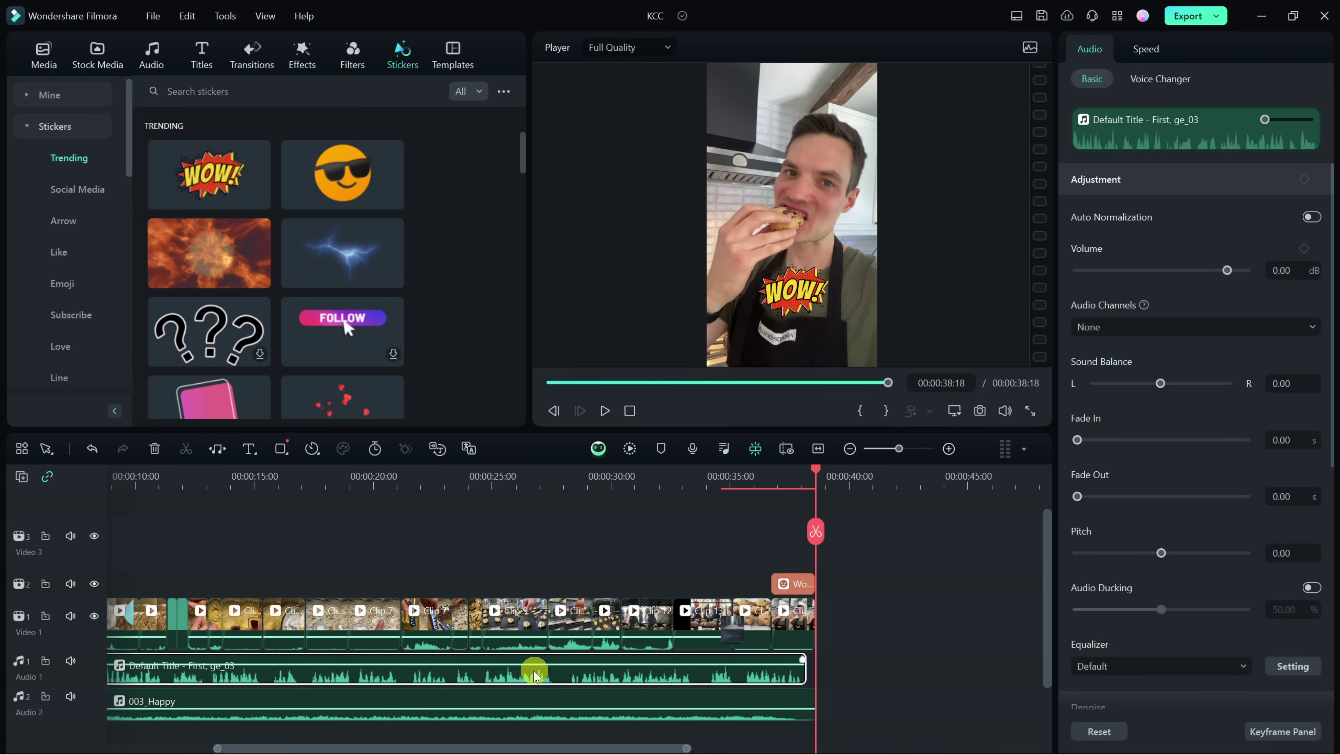
# Step: Generate Speech-to-Text captions for the entire timeline sequence in English (US), with automatic active words and output as Titles
pyautogui.rightClick(697, 679)
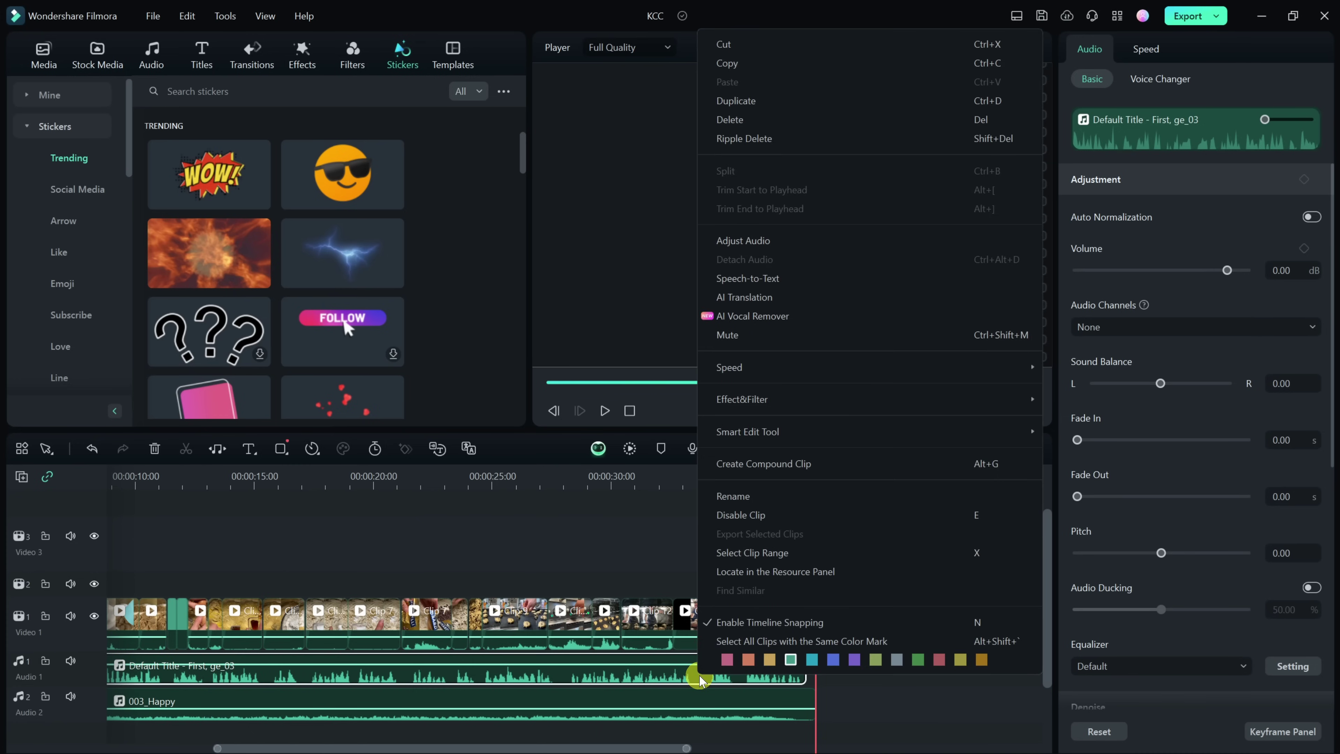
pyautogui.click(753, 279)
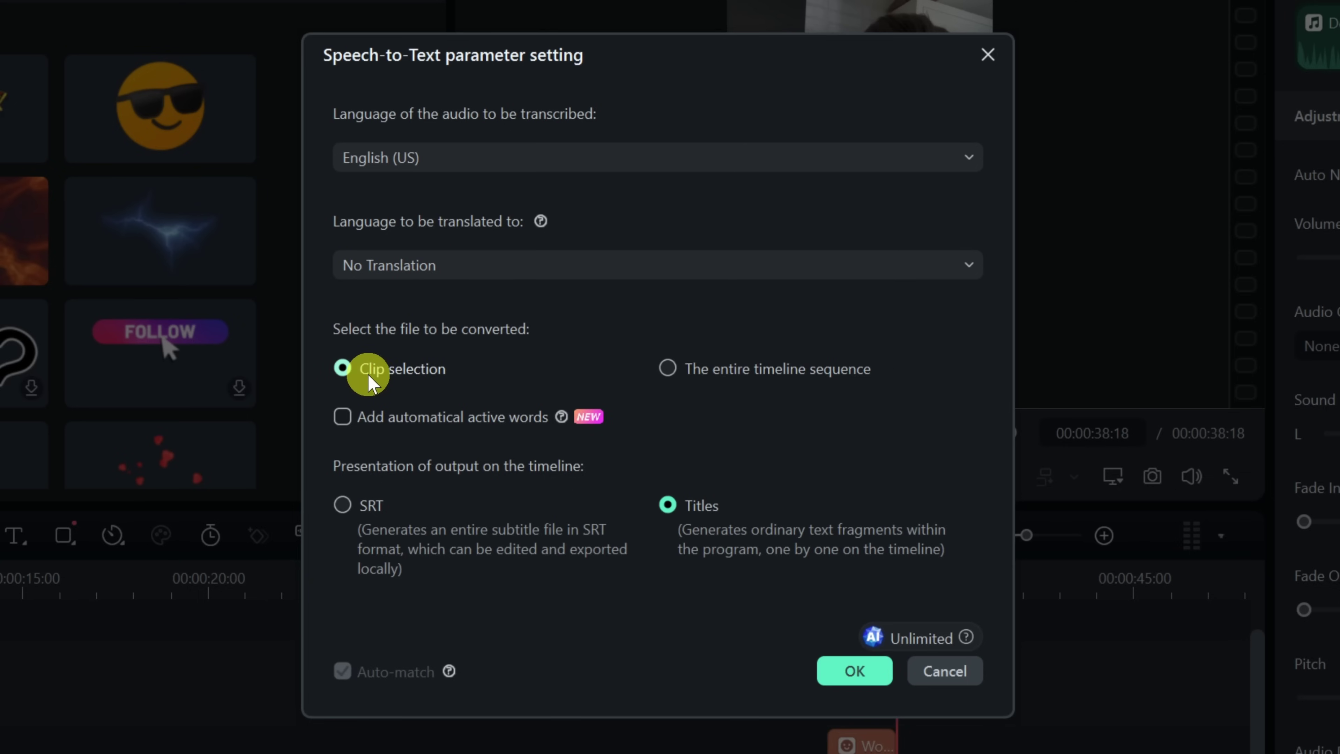
pyautogui.click(707, 378)
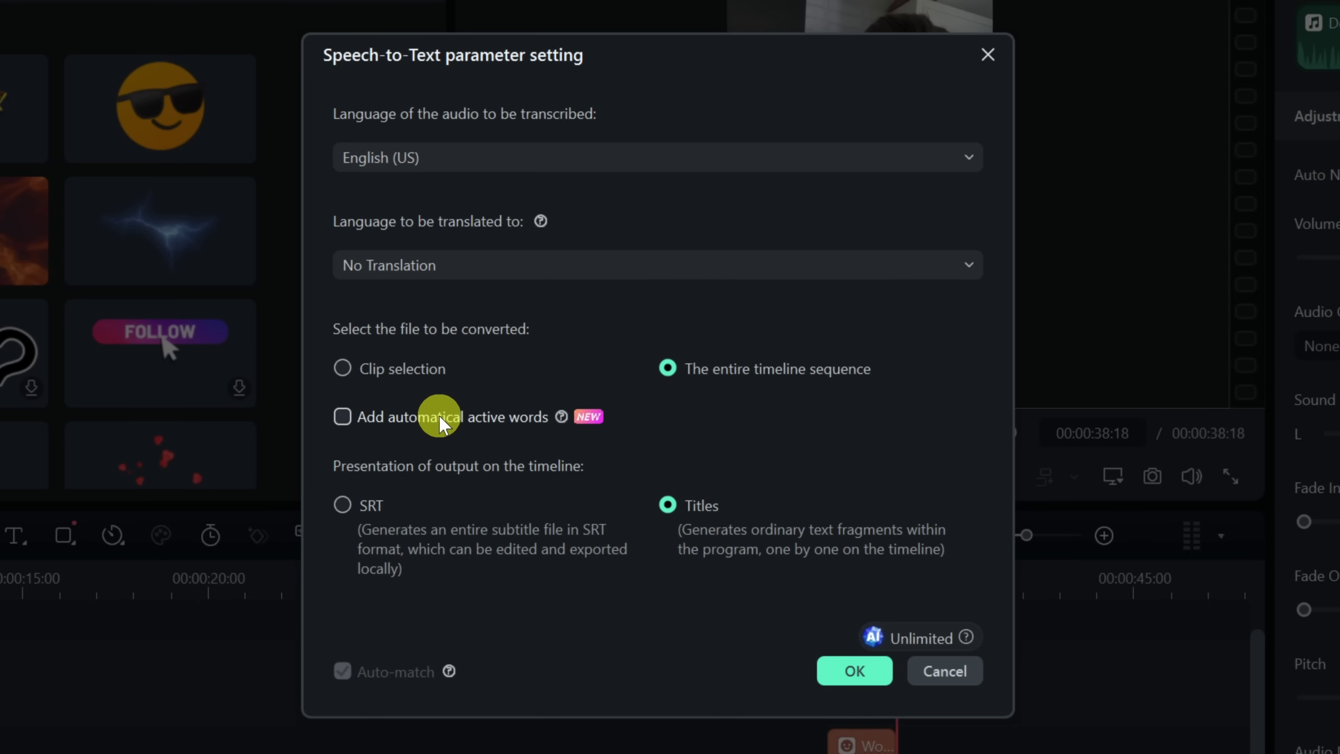
pyautogui.click(340, 417)
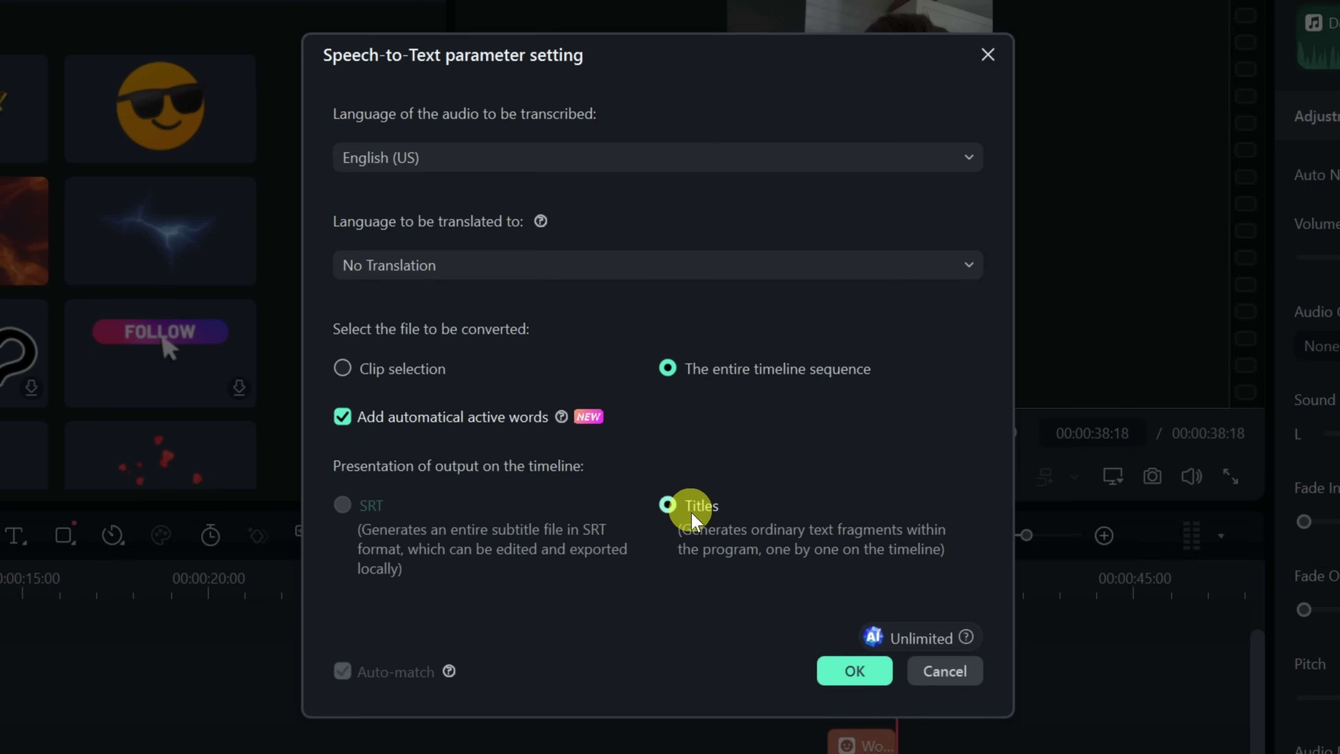
pyautogui.click(853, 673)
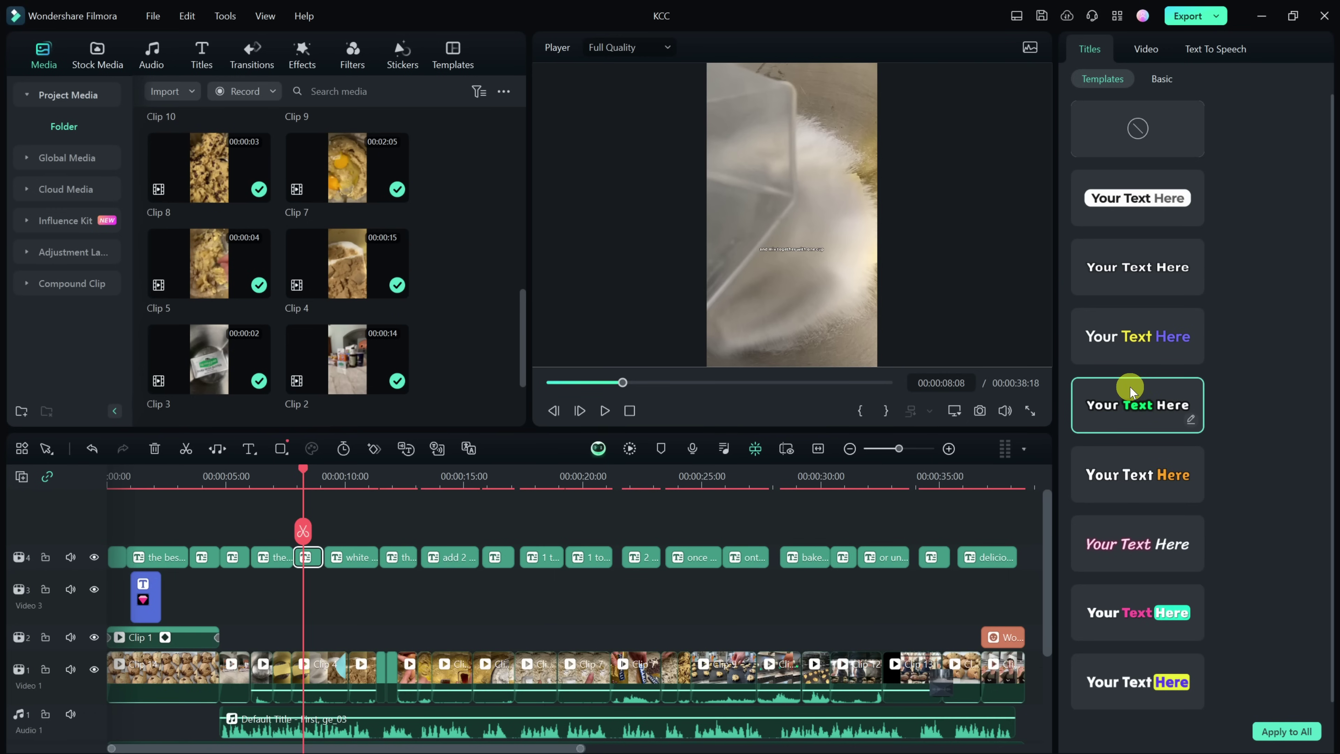
# Step: Check the caption template's text settings and enlarge the "and mix together with one cup" caption to about 70% of the frame width
pyautogui.click(1190, 418)
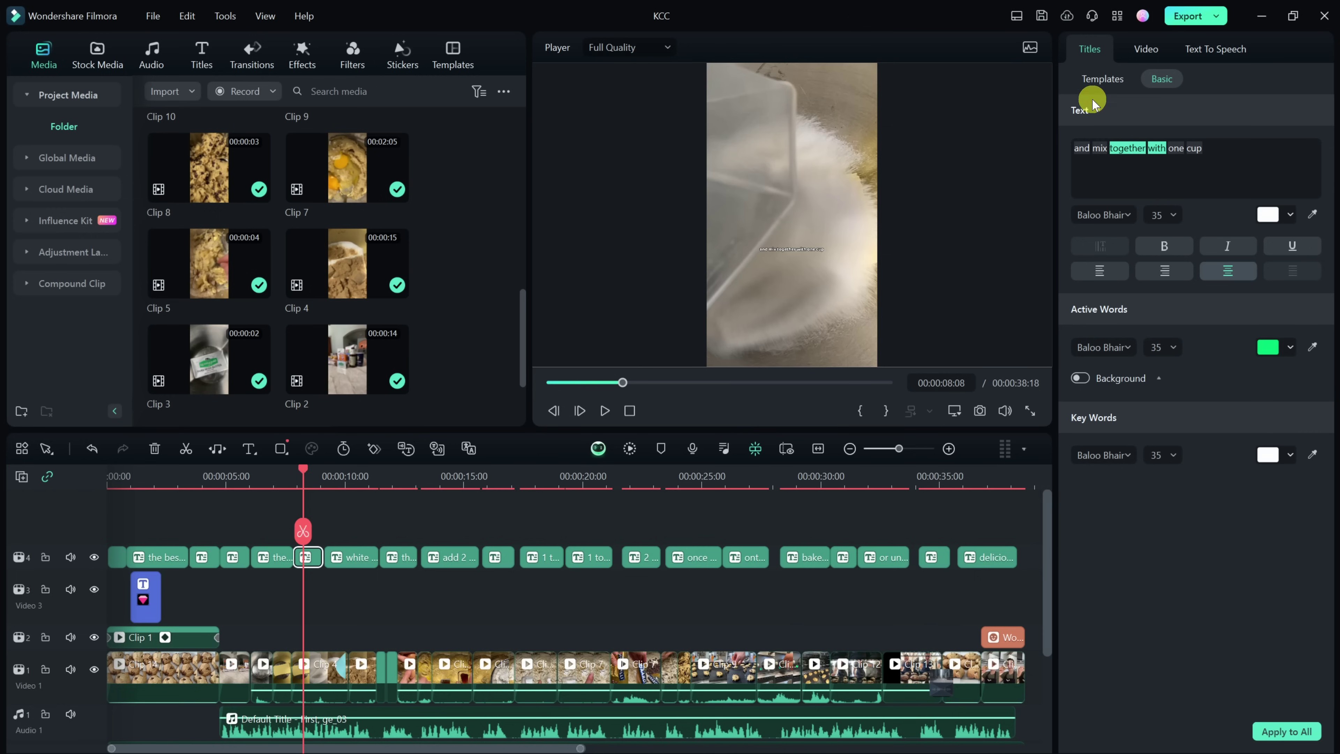
pyautogui.click(1101, 80)
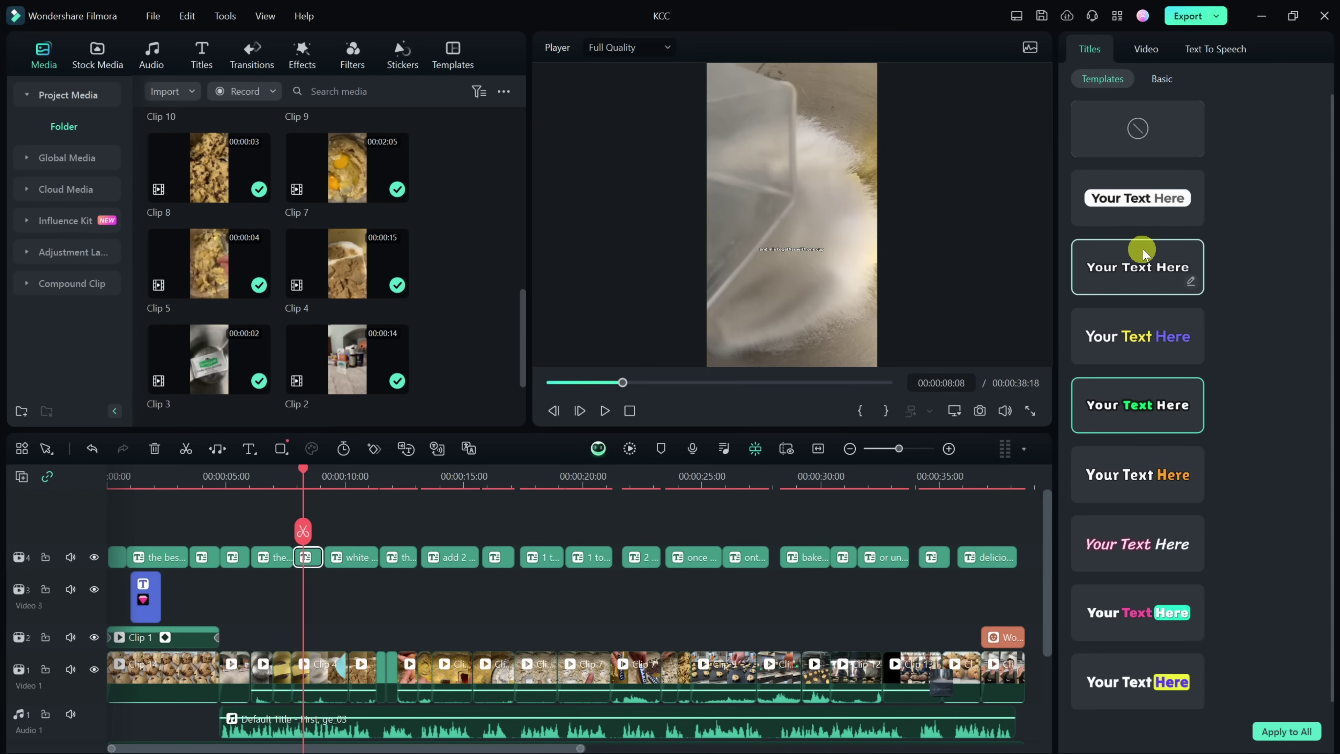
pyautogui.click(789, 249)
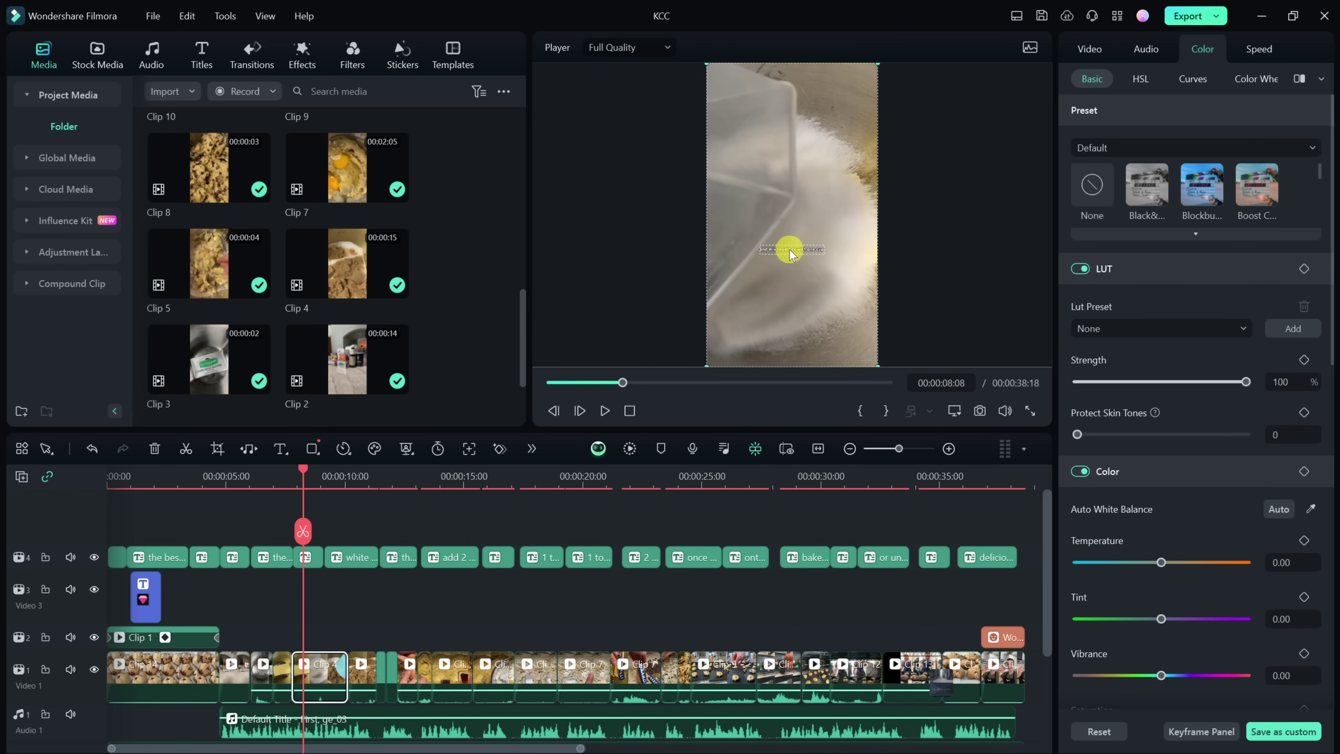
pyautogui.click(789, 250)
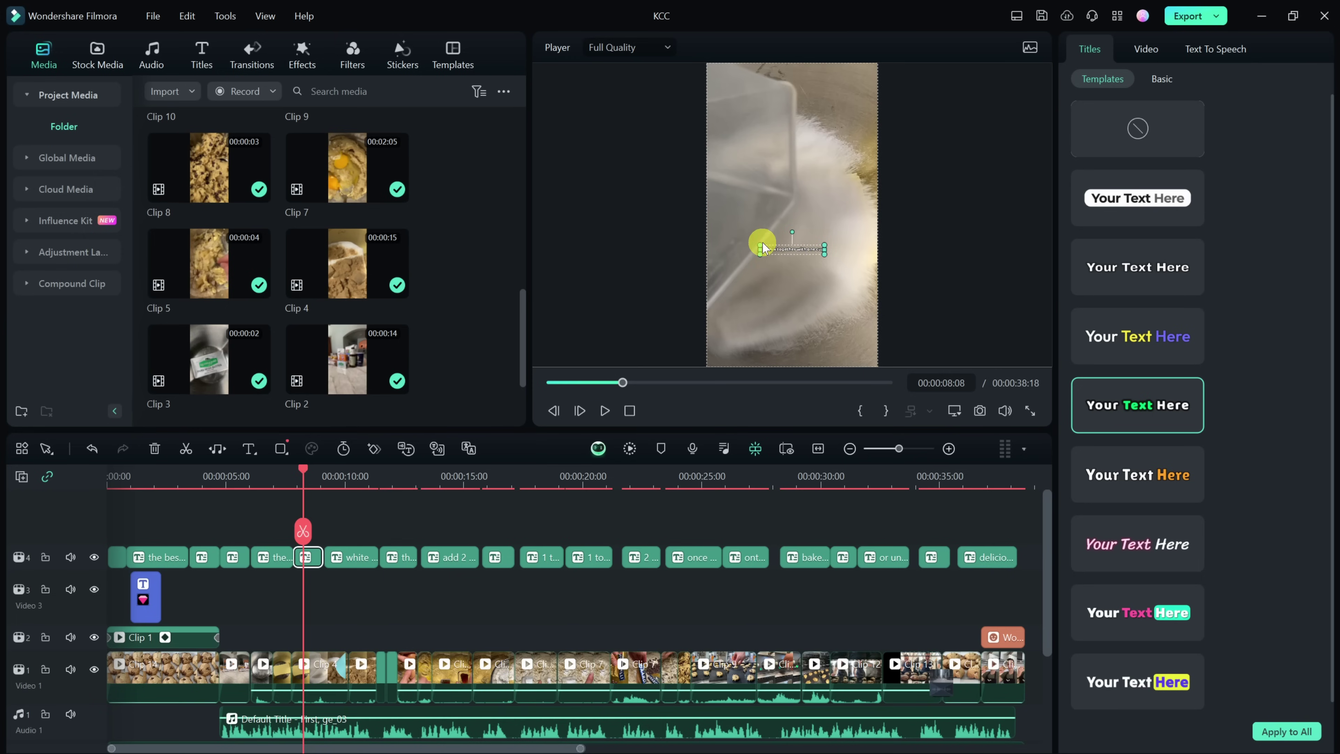
pyautogui.moveTo(824, 255); pyautogui.dragTo(839, 259)
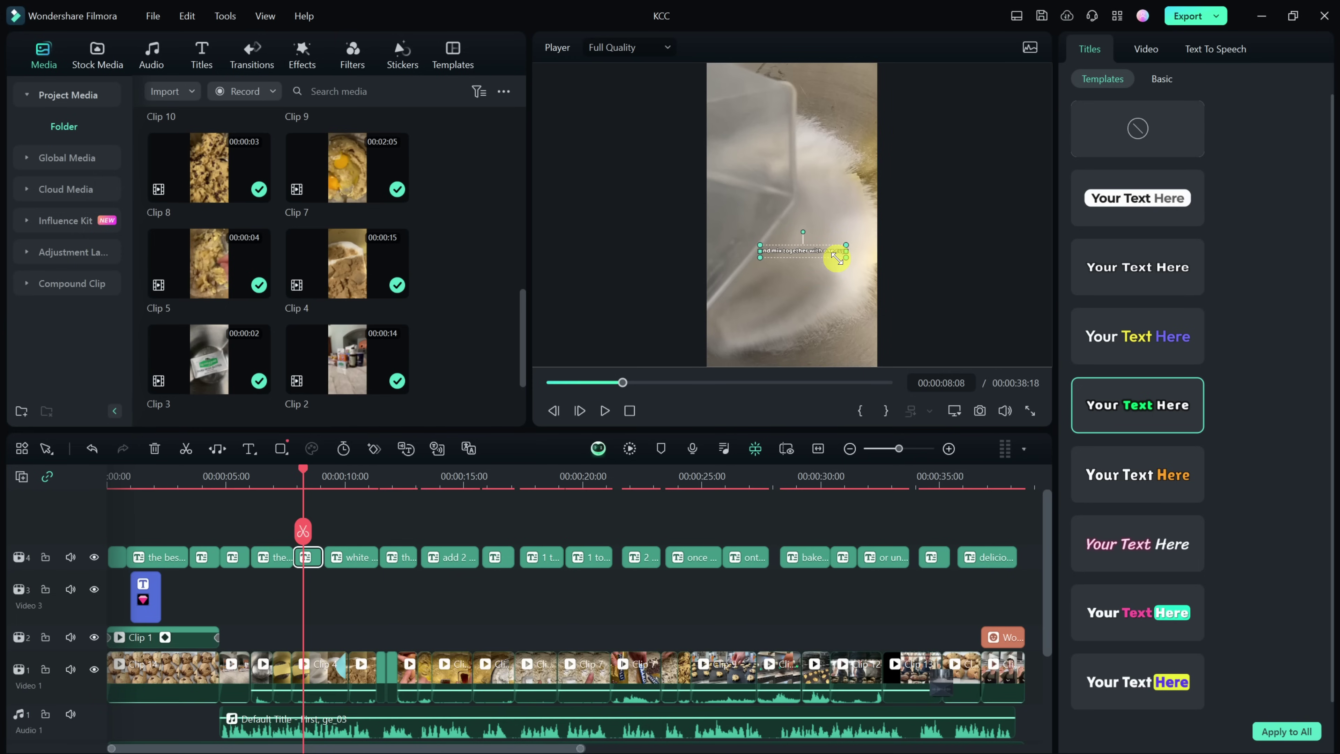
pyautogui.moveTo(761, 244); pyautogui.dragTo(747, 240)
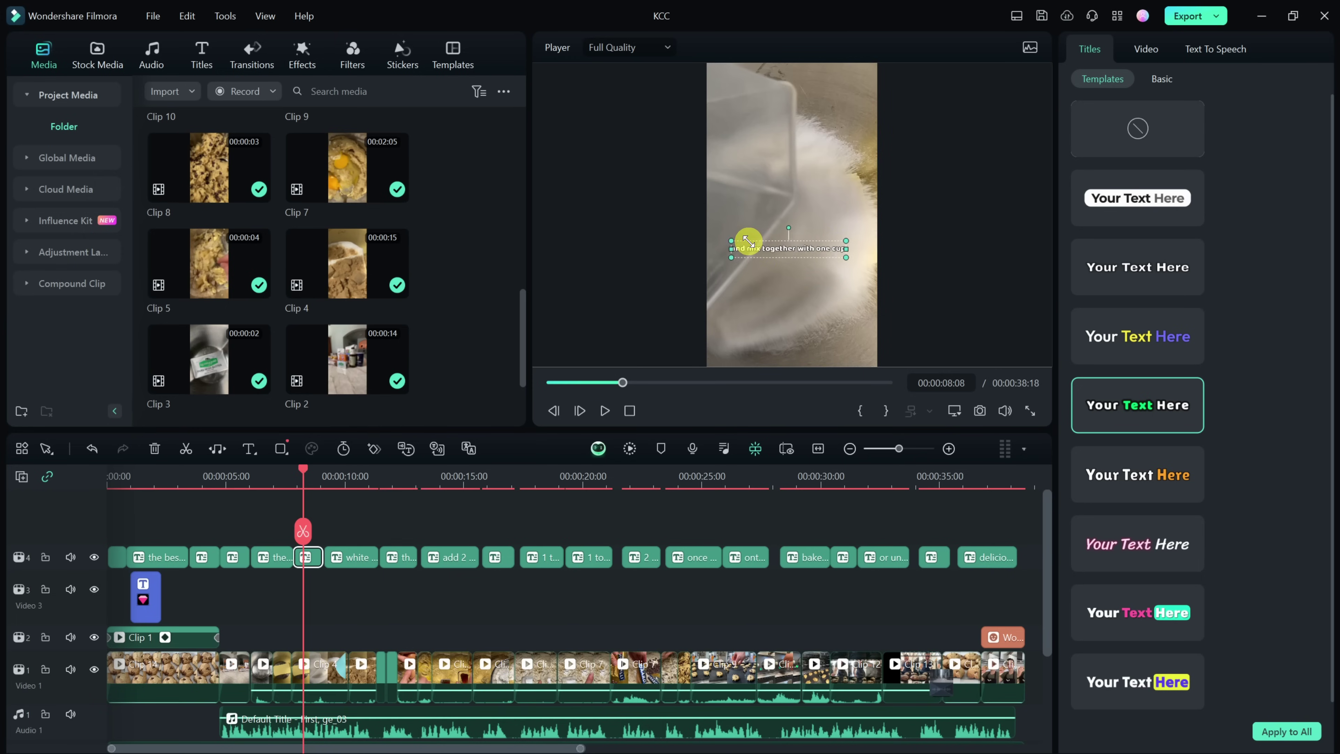
pyautogui.moveTo(848, 262); pyautogui.dragTo(851, 264)
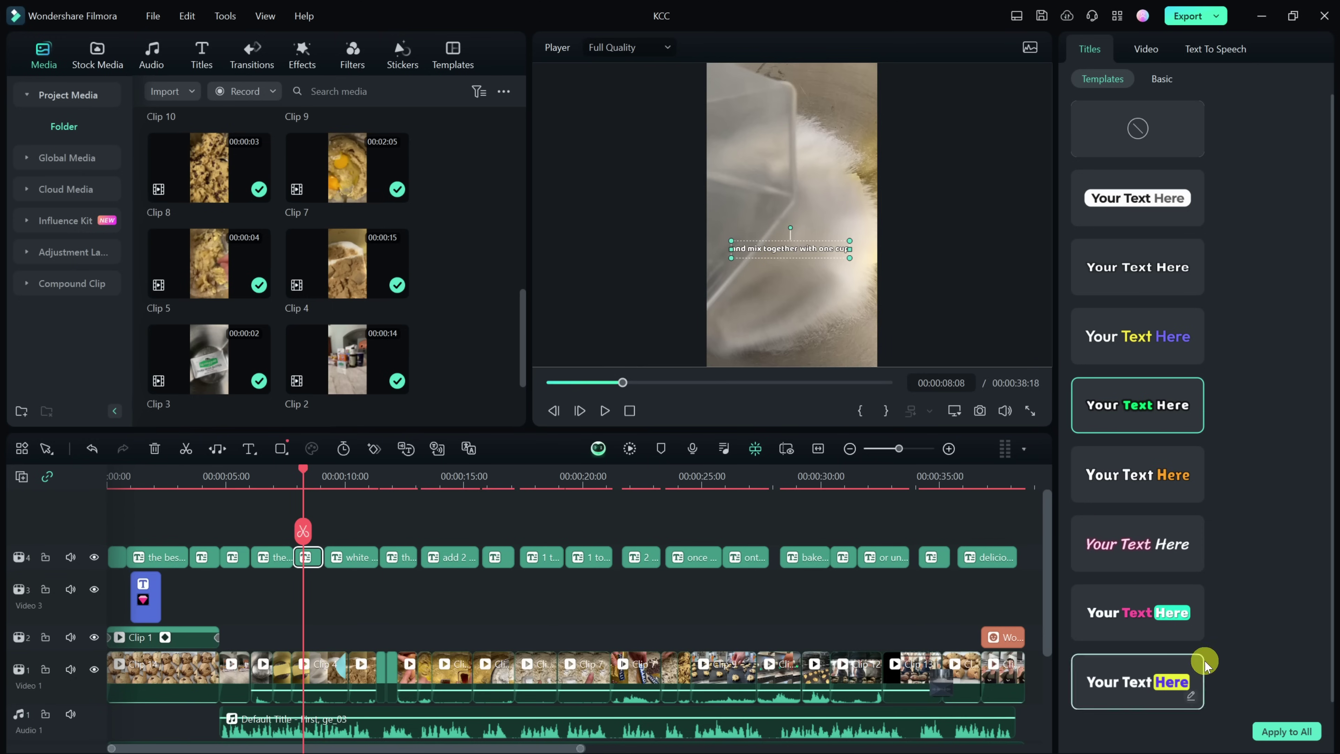
# Step: Apply the selected caption's formatting to all captions and play the video from the beginning to check them
pyautogui.click(1293, 732)
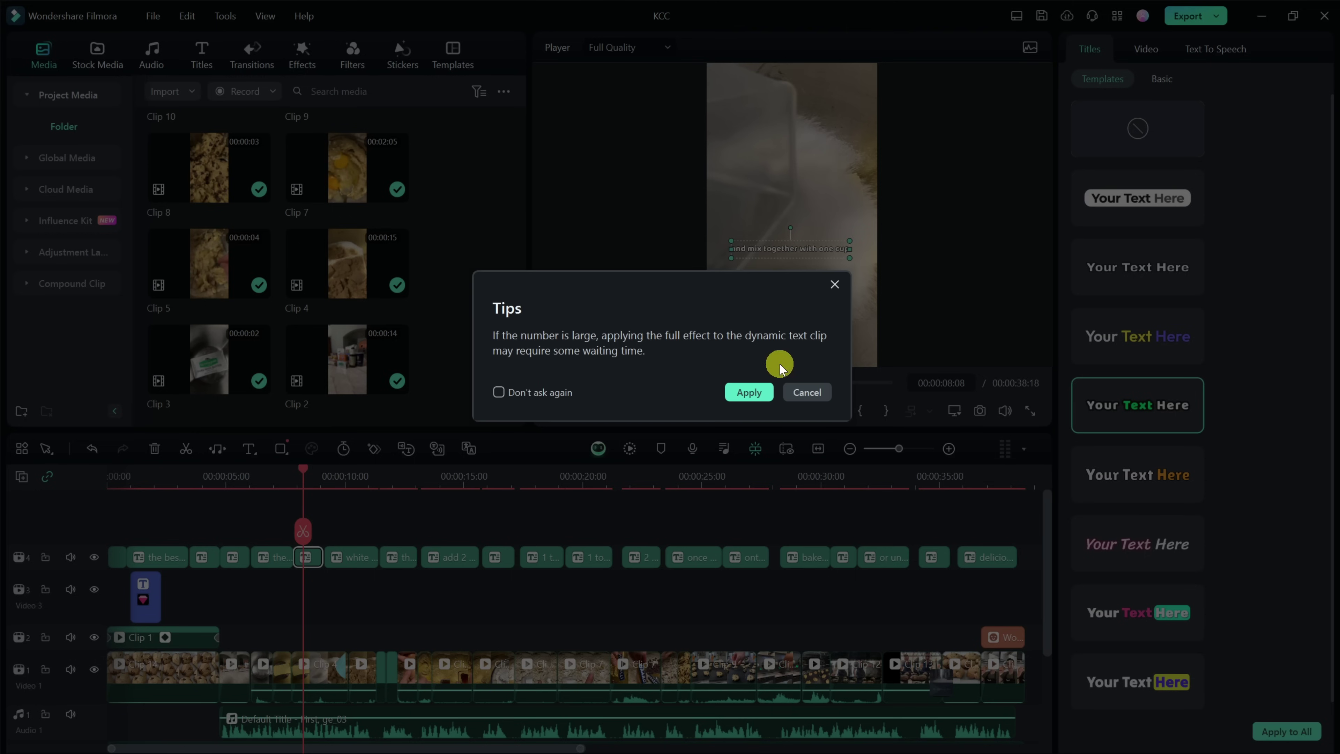
pyautogui.click(753, 393)
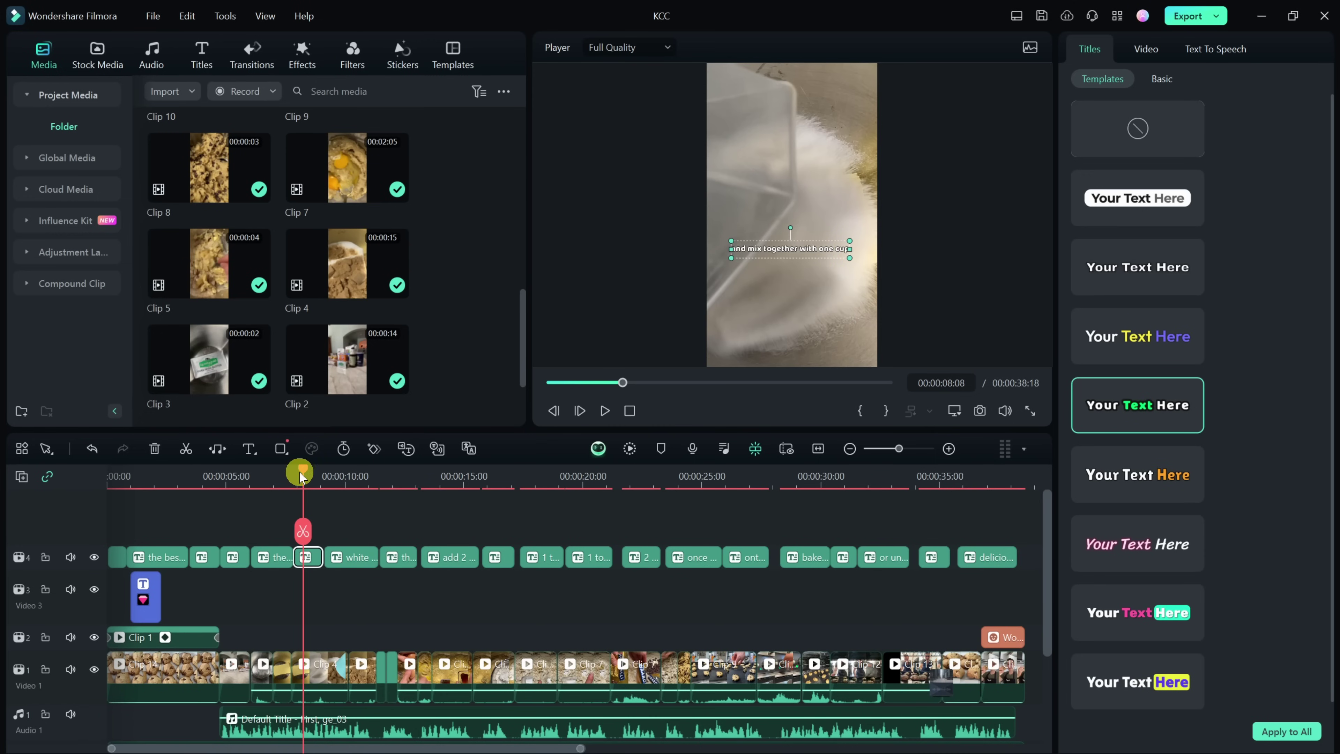
pyautogui.moveTo(299, 469); pyautogui.dragTo(82, 469)
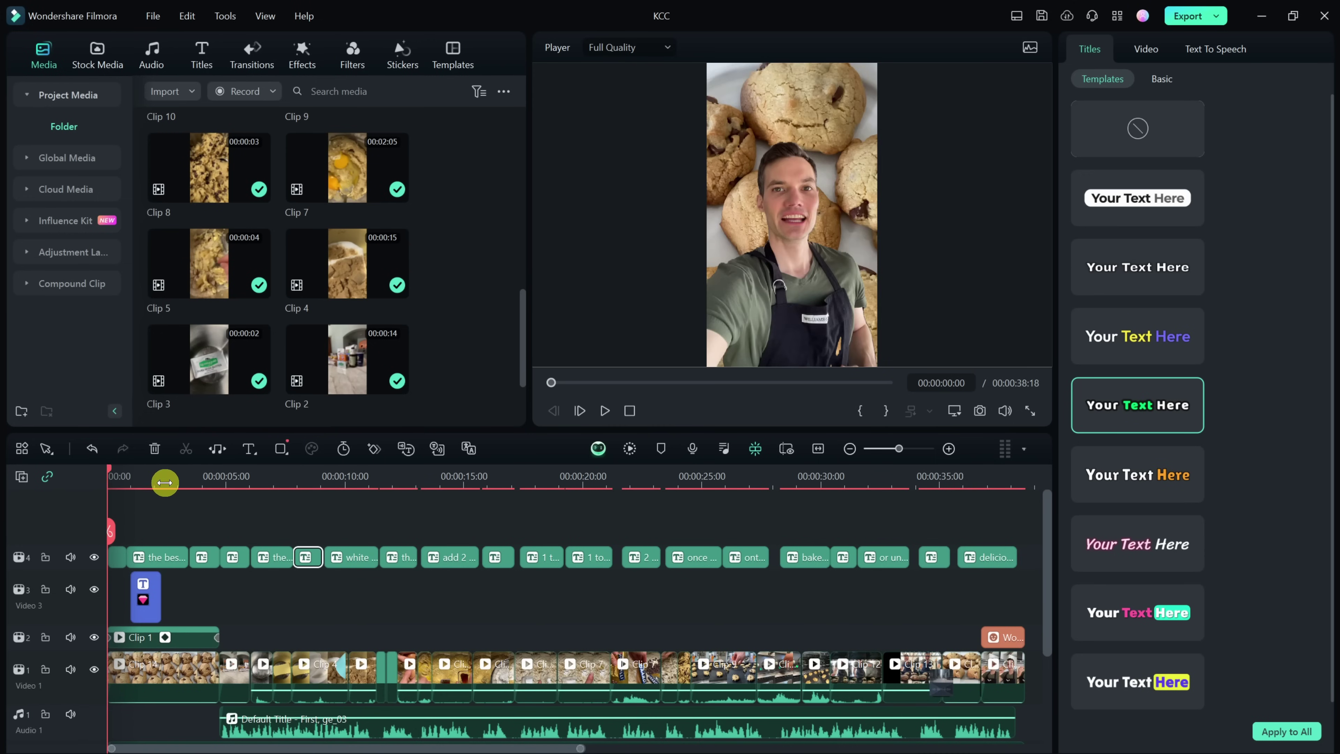
pyautogui.press('space')
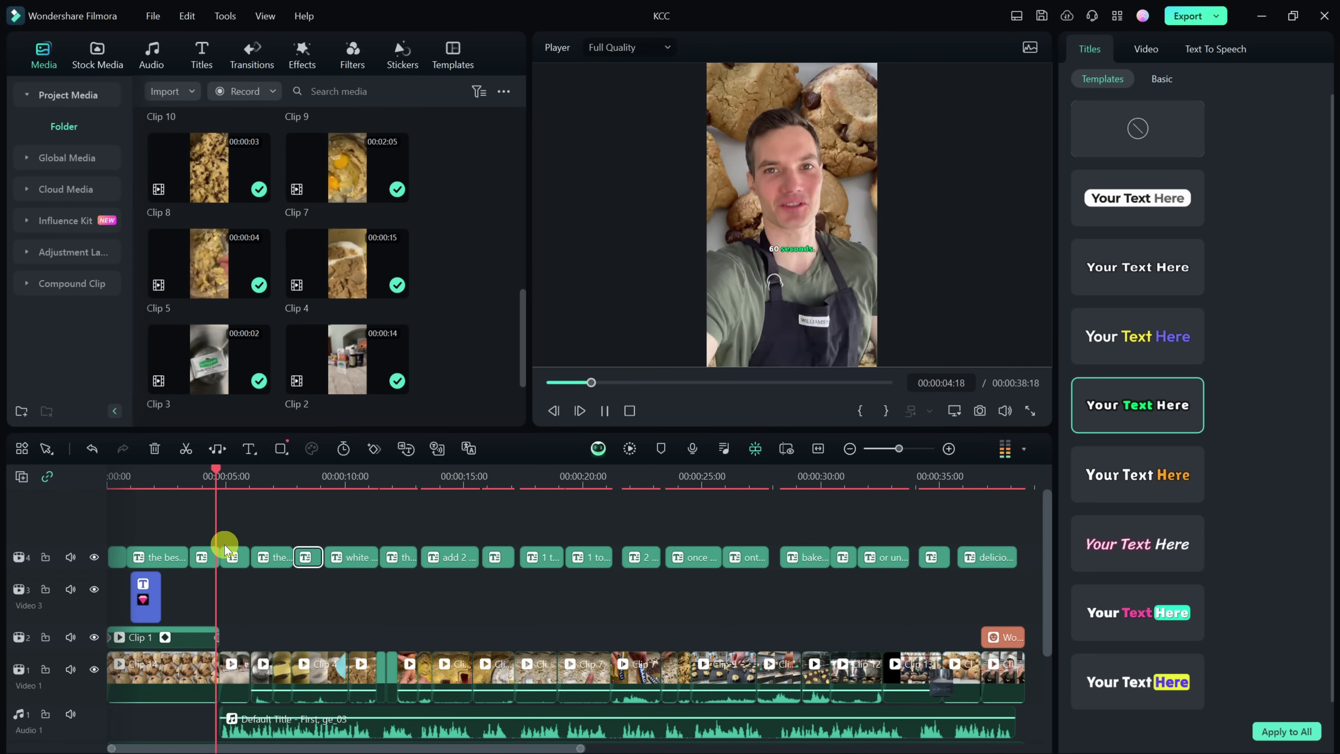
pyautogui.click(553, 410)
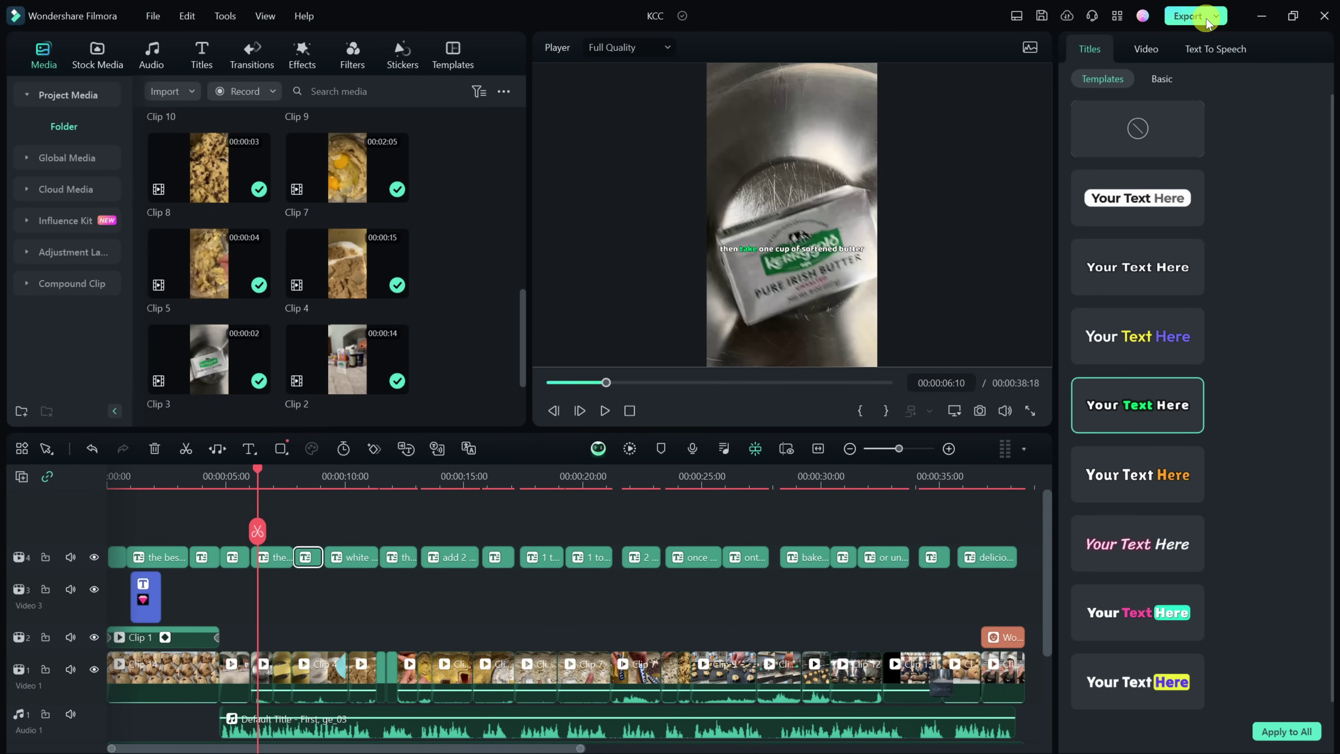
# Step: Open the local export settings for KCC, choose MP4 as the format, and review the remaining output options
pyautogui.click(1194, 15)
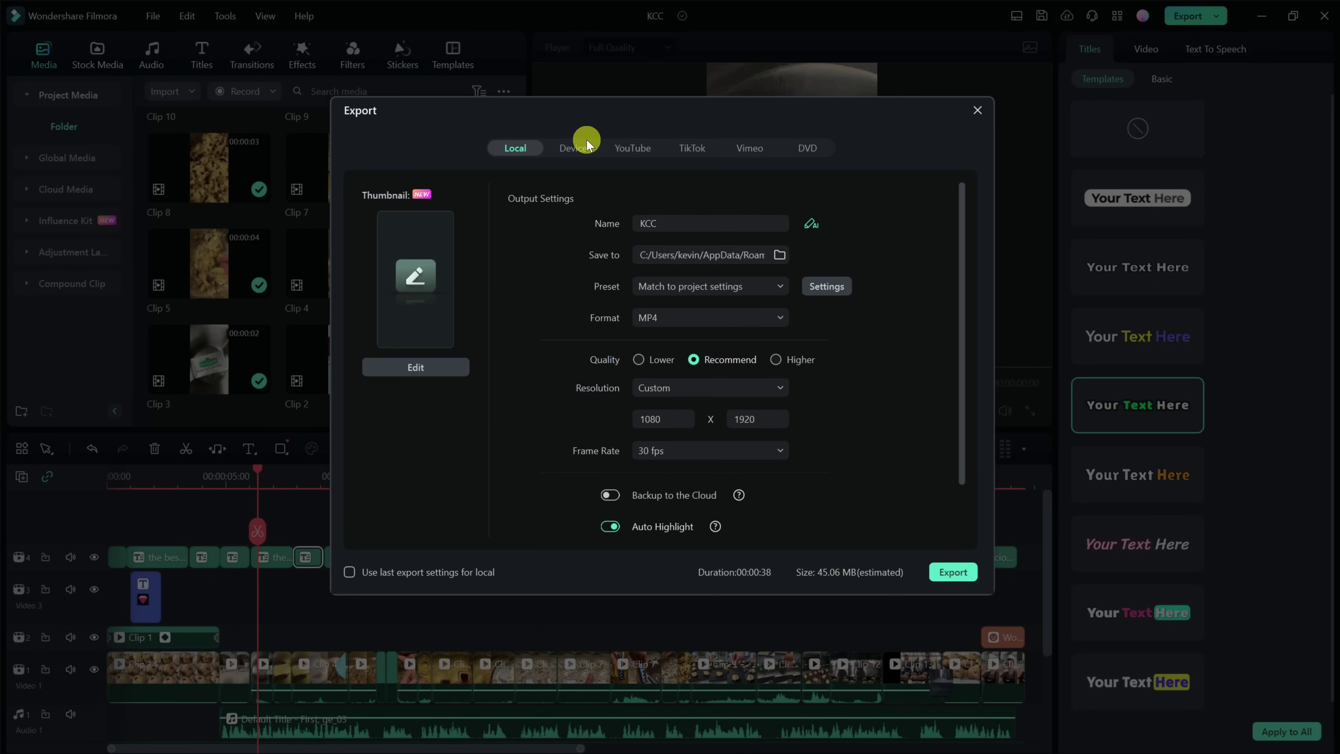
pyautogui.click(650, 223)
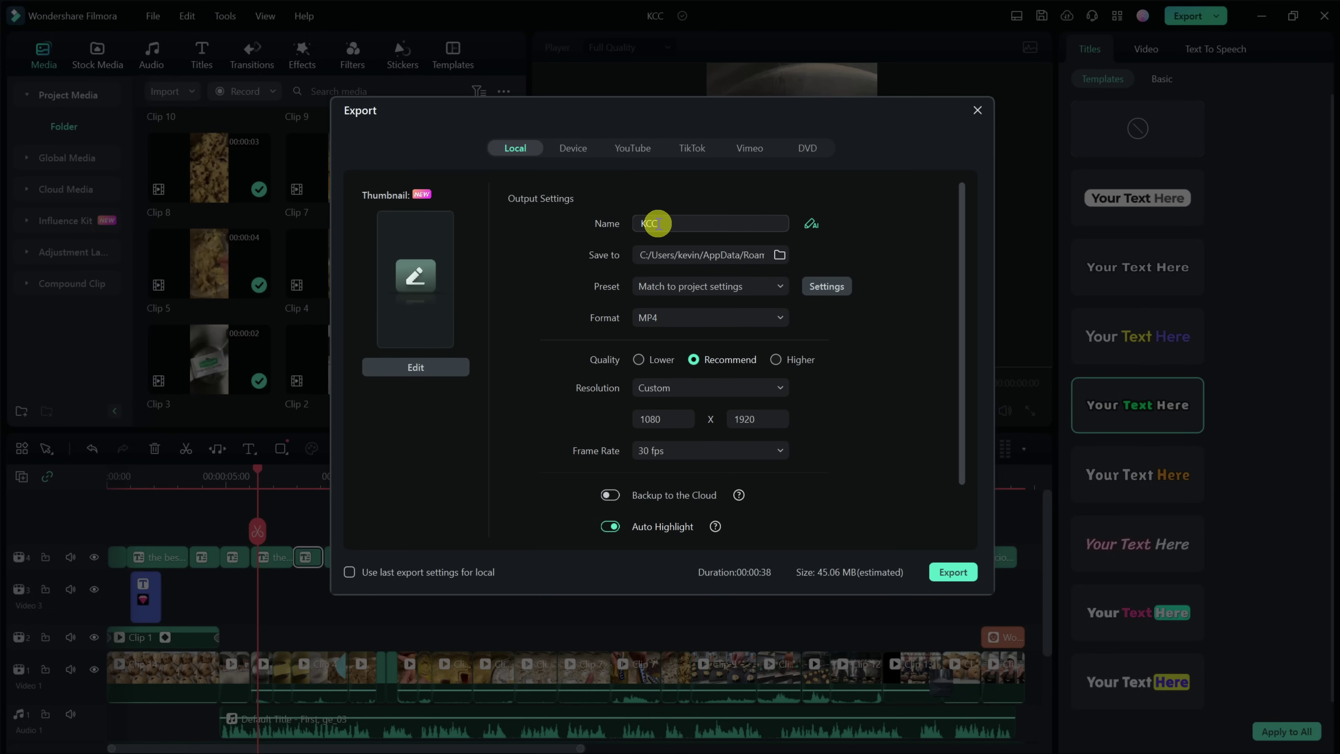
pyautogui.click(648, 256)
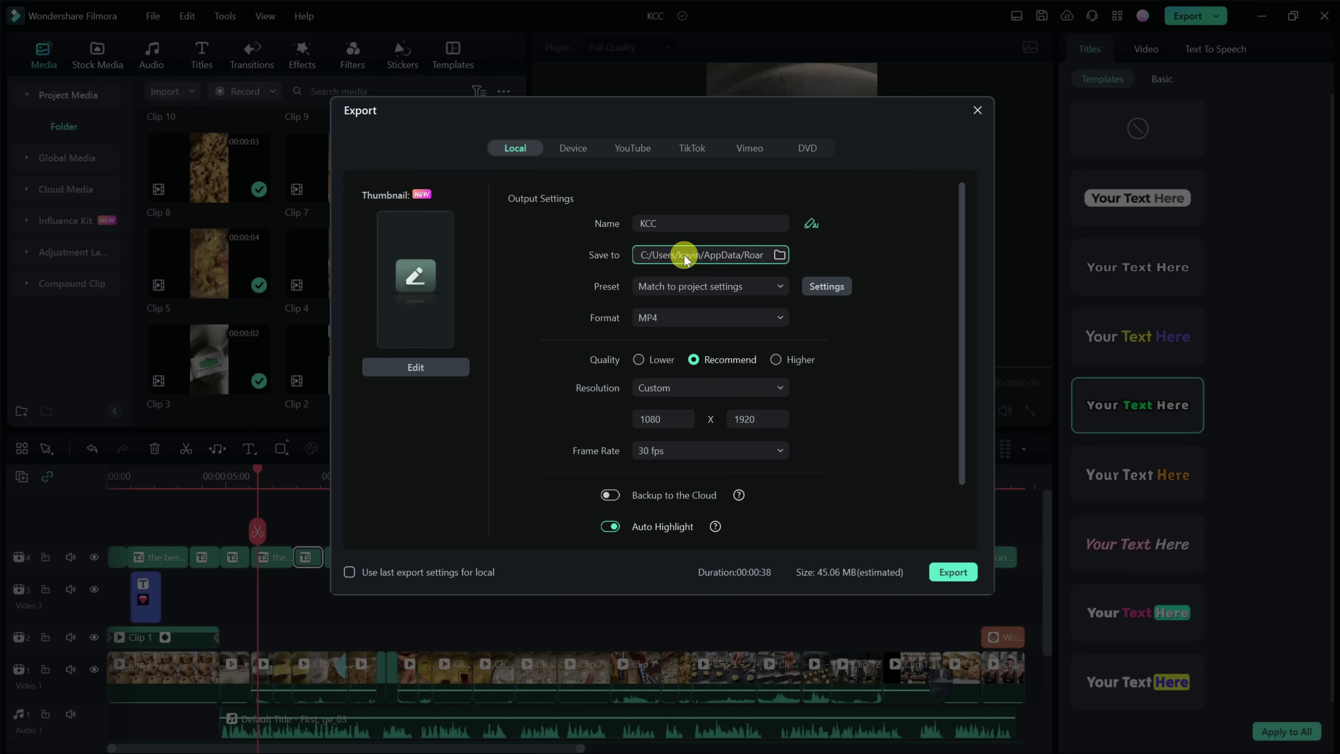
pyautogui.click(706, 316)
pyautogui.scroll(-3, 710, 359)
pyautogui.scroll(3, 709, 358)
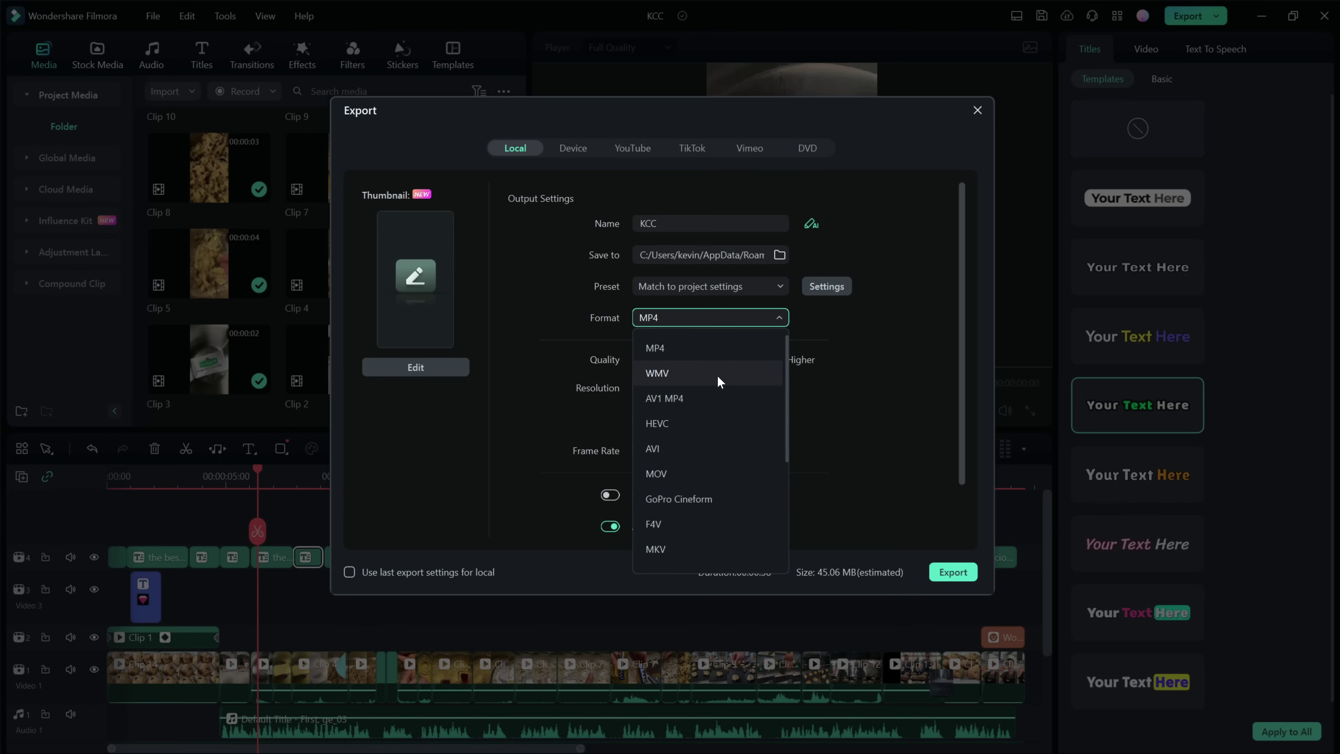
pyautogui.click(680, 349)
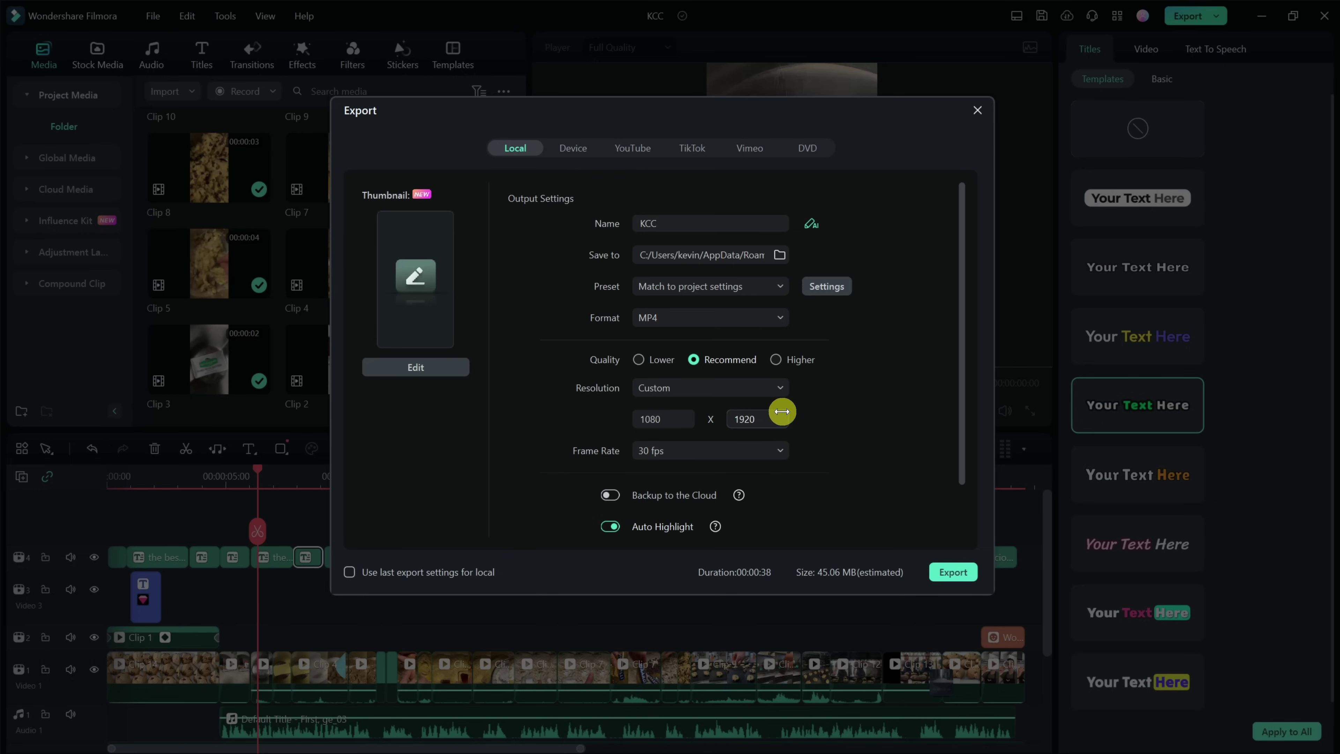
pyautogui.scroll(-1, 818, 408)
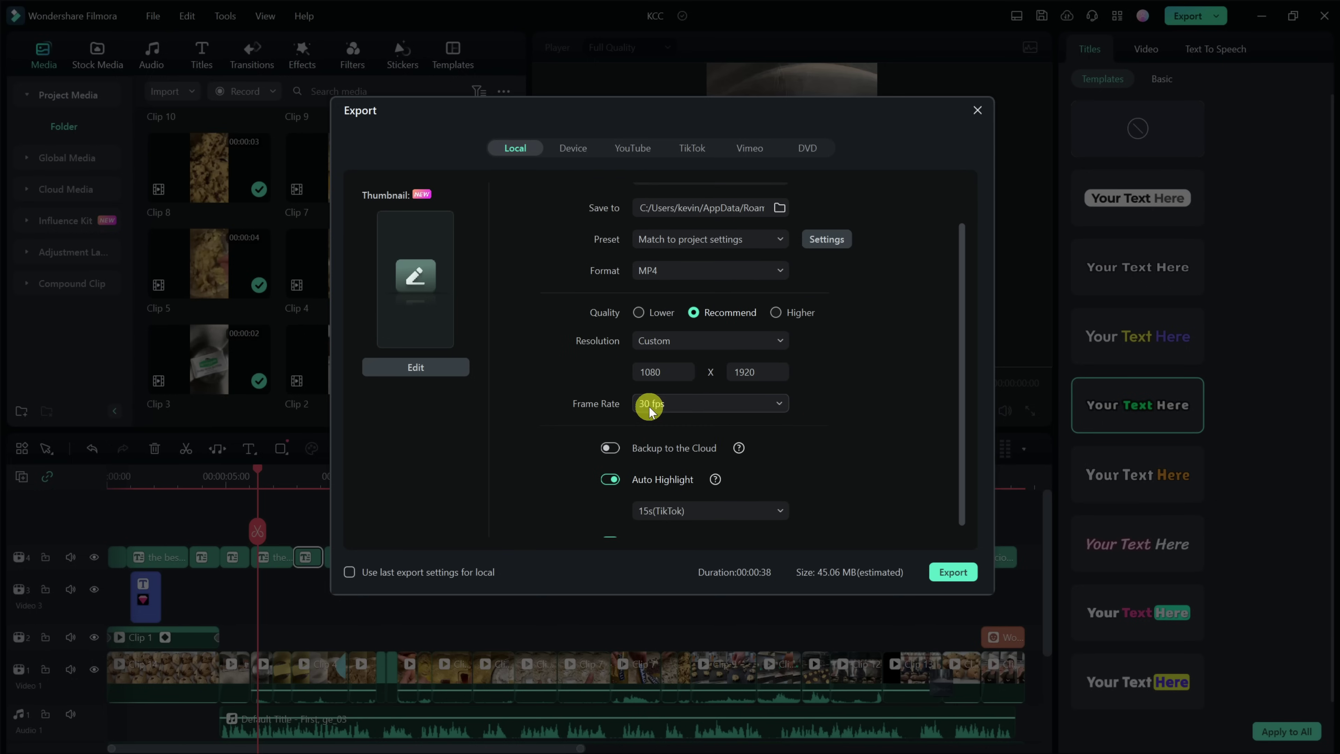
pyautogui.scroll(-1, 673, 410)
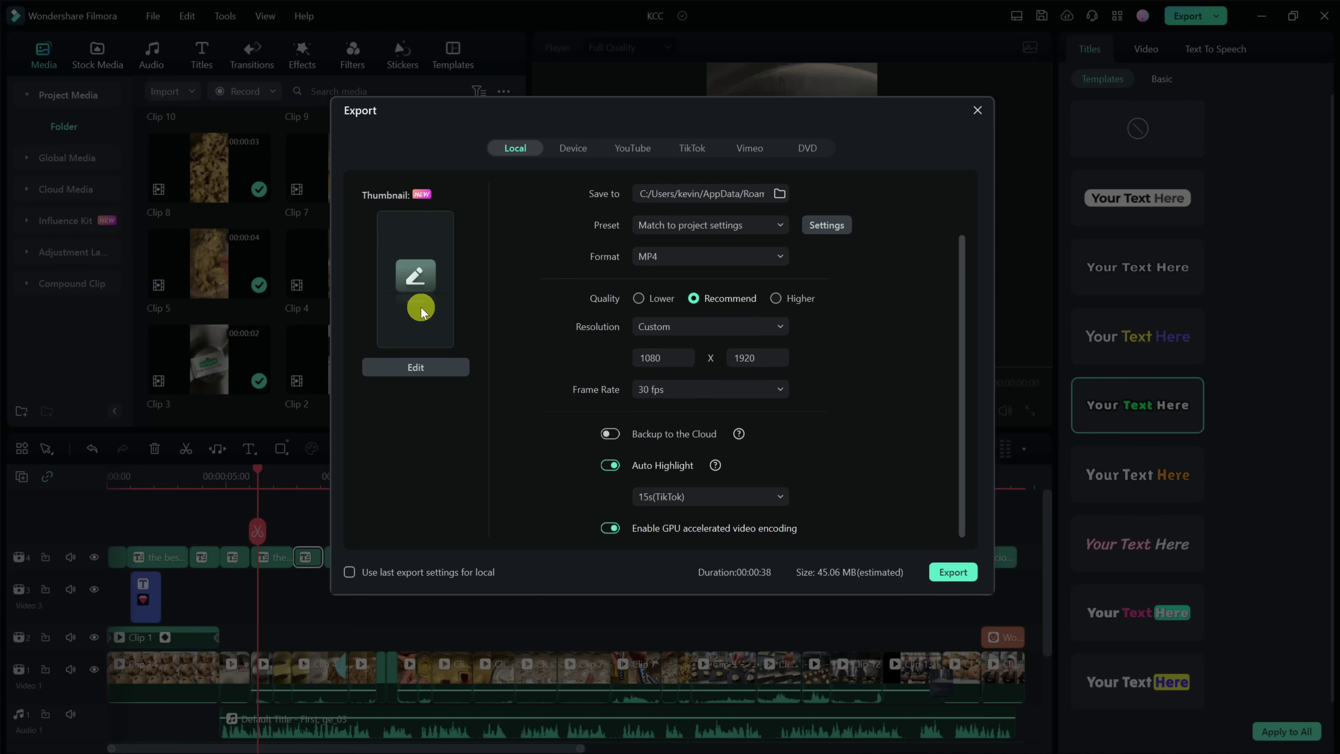
# Step: Look over the YouTube, TikTok and Vimeo export destinations and export the video locally
pyautogui.click(629, 153)
pyautogui.click(688, 147)
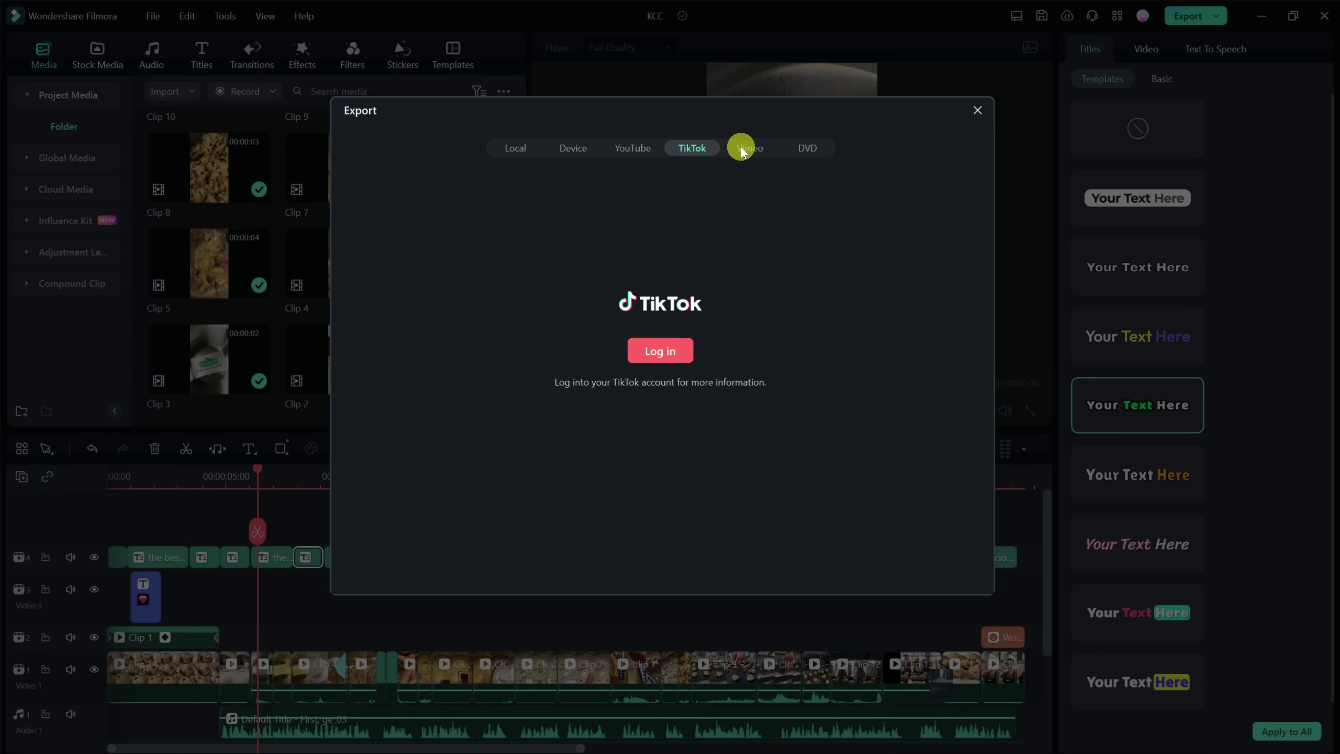
pyautogui.click(730, 151)
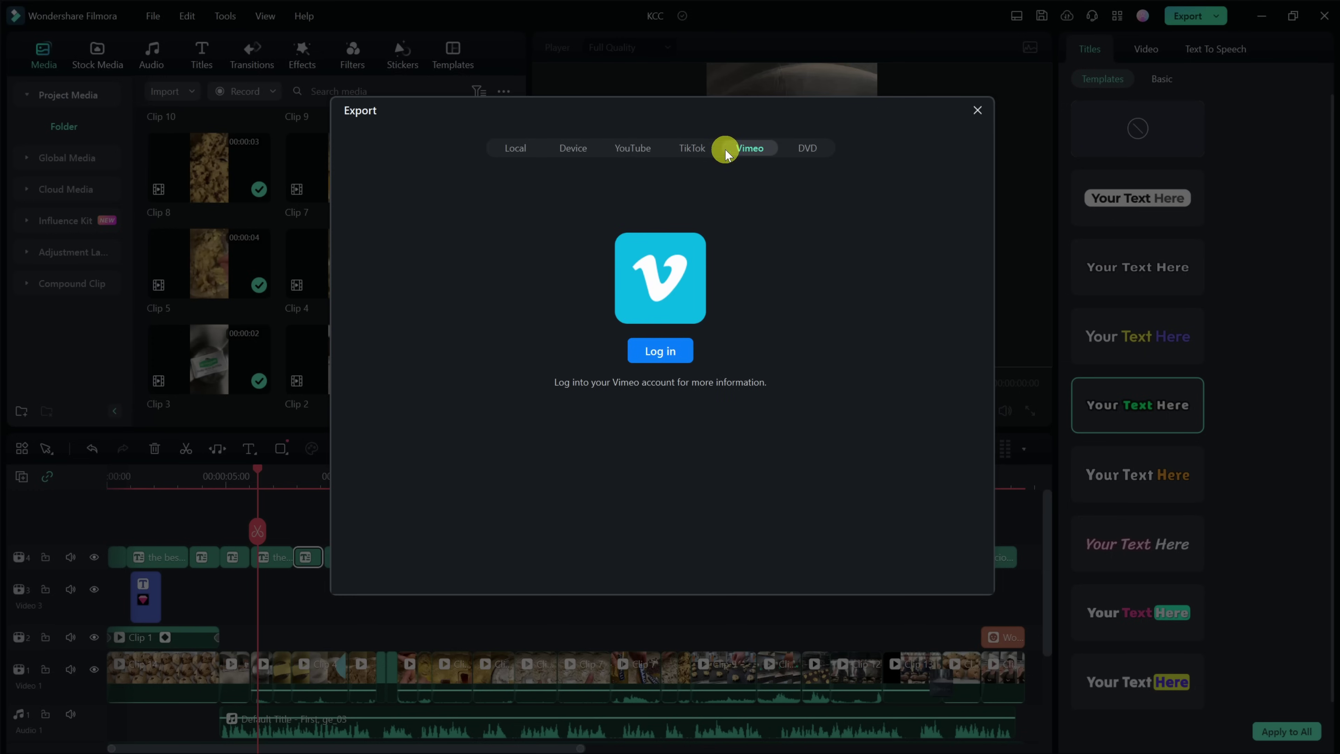
pyautogui.click(519, 150)
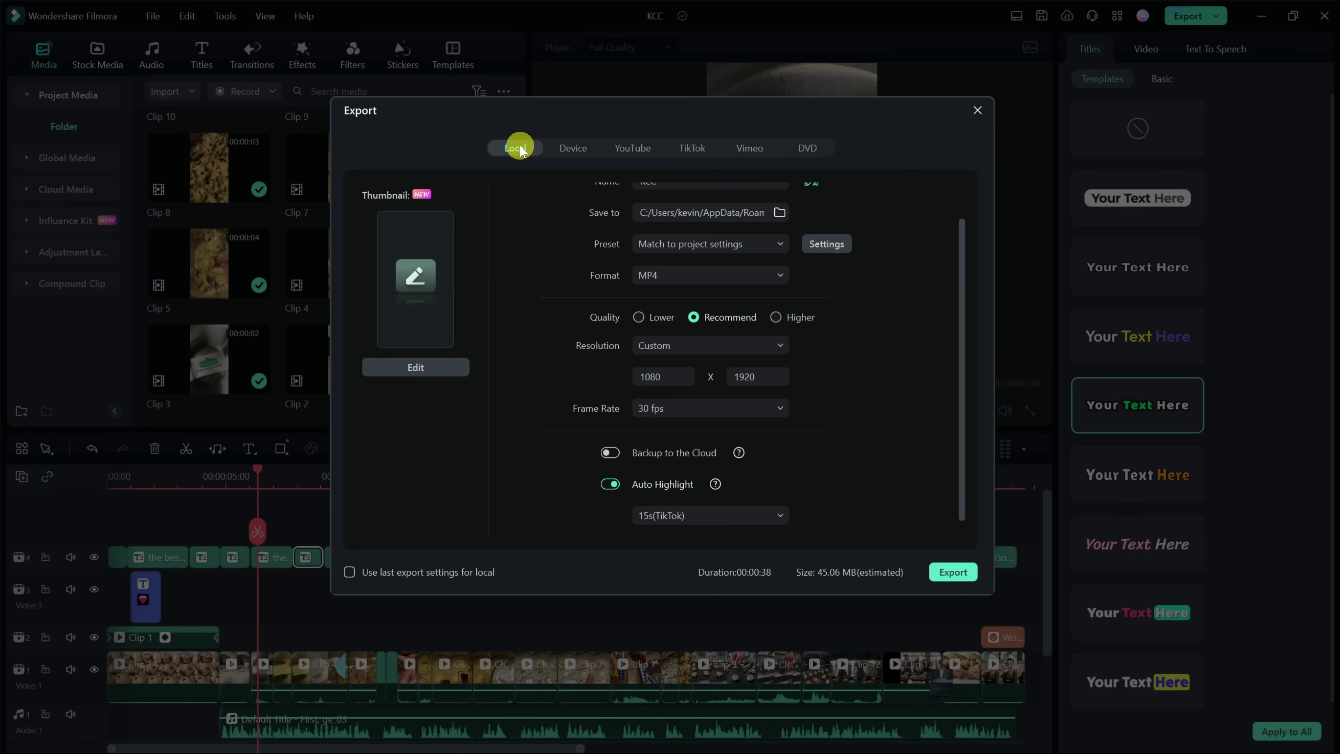
pyautogui.click(952, 573)
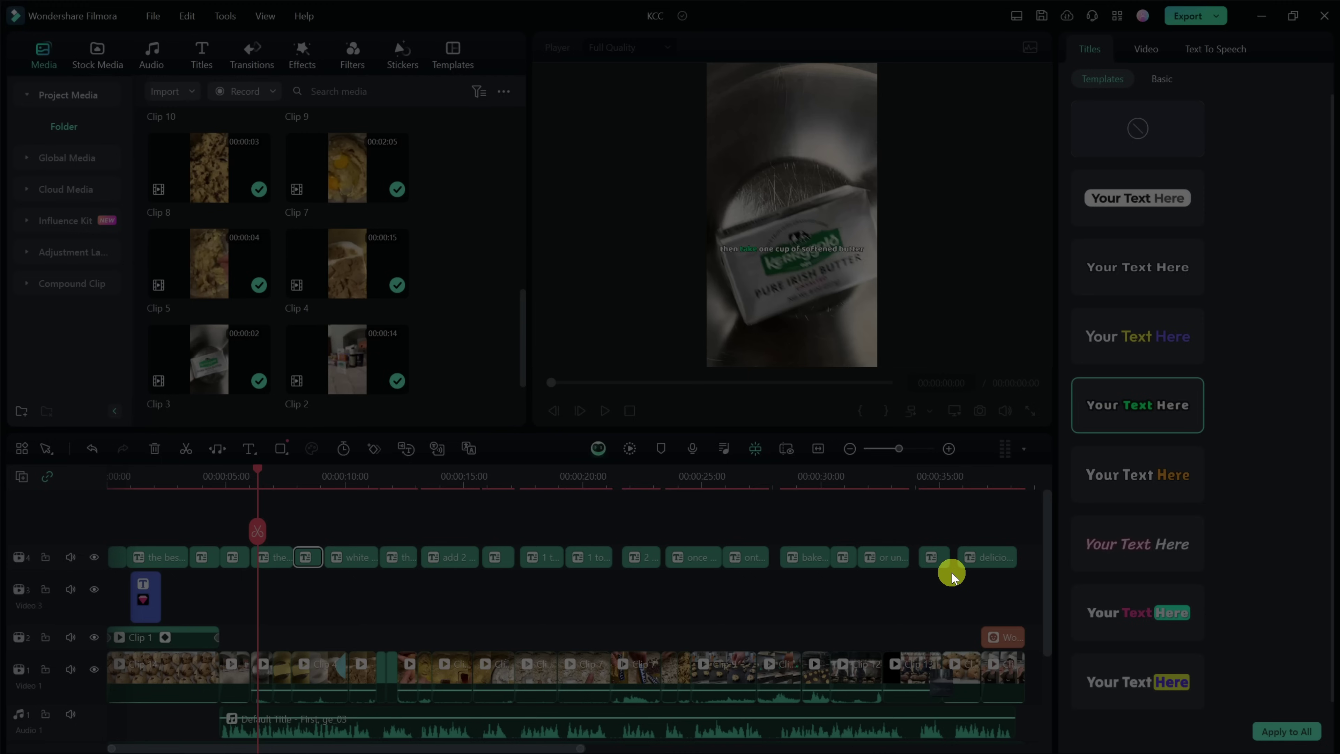